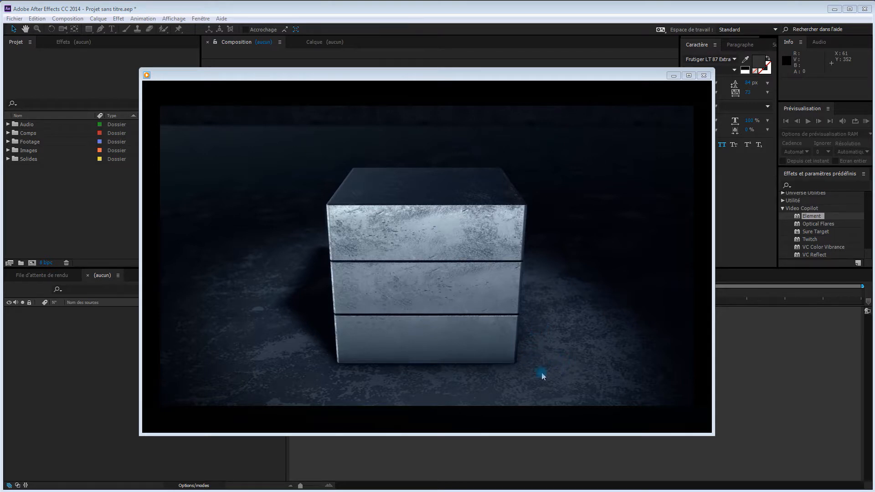
Step: Play back the finished rotating-cubes animation for reference and close the preview
{"action": "left_click", "coordinate": [428, 426]}
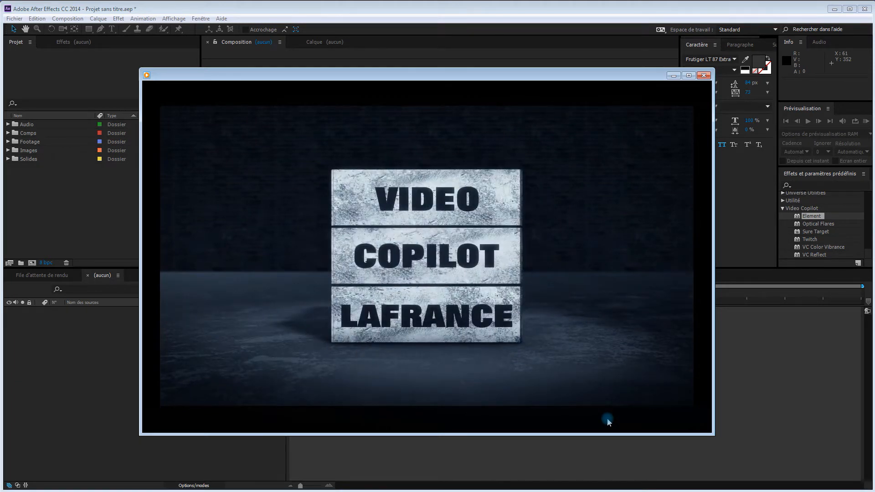
{"action": "left_click", "coordinate": [426, 421]}
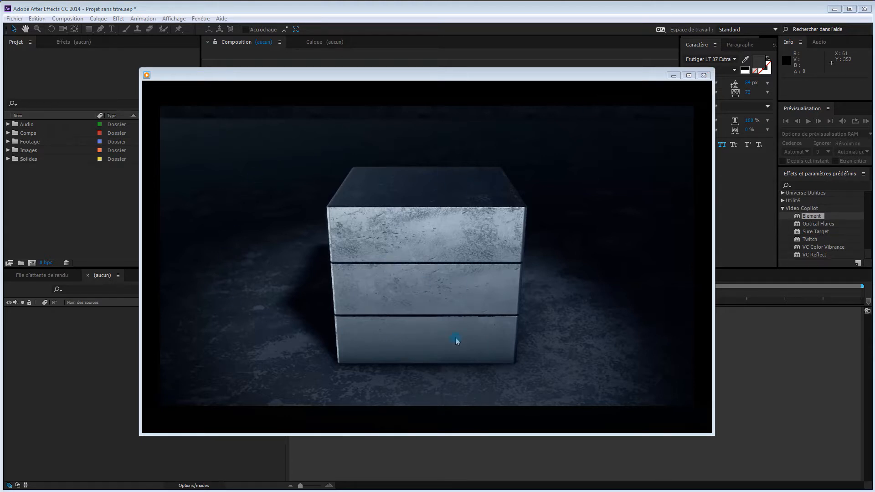
{"action": "left_click", "coordinate": [704, 76]}
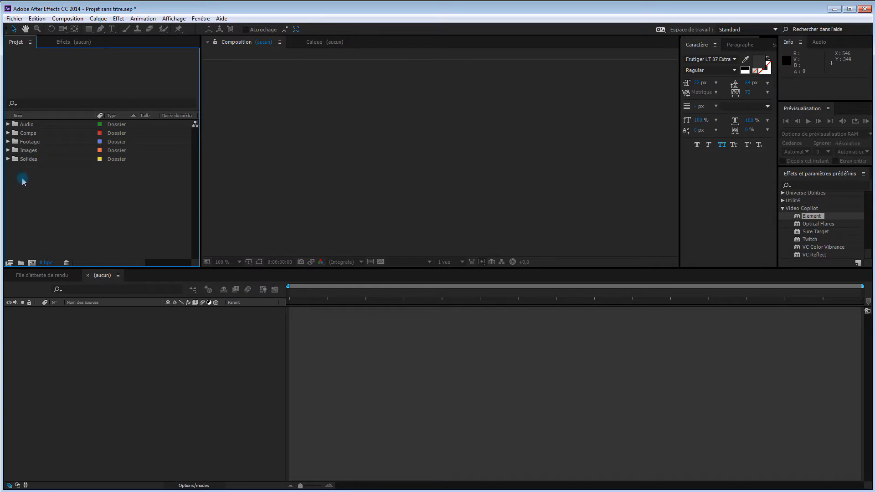
Step: Create an HDTV 1080 29,97 composition named Cubes rotatifs with a 15-second duration
{"action": "left_click", "coordinate": [33, 264]}
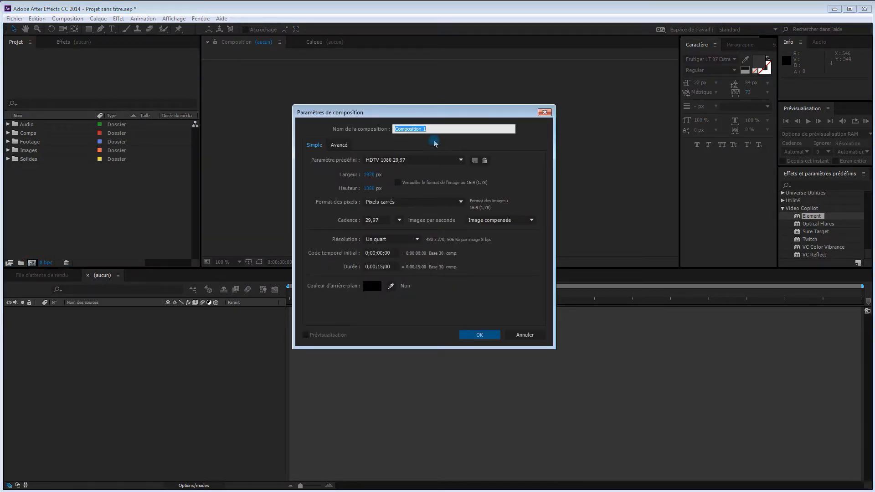
{"action": "type", "text": "Cubes rotatifs"}
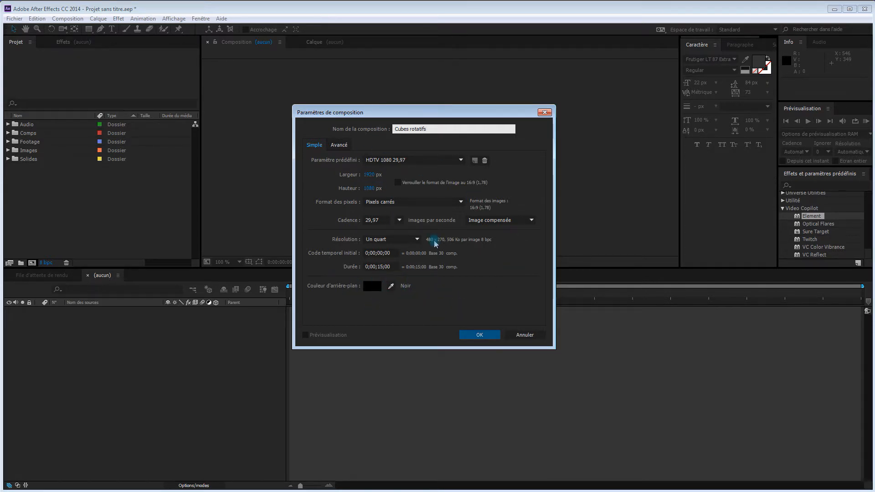
{"action": "left_click", "coordinate": [480, 335]}
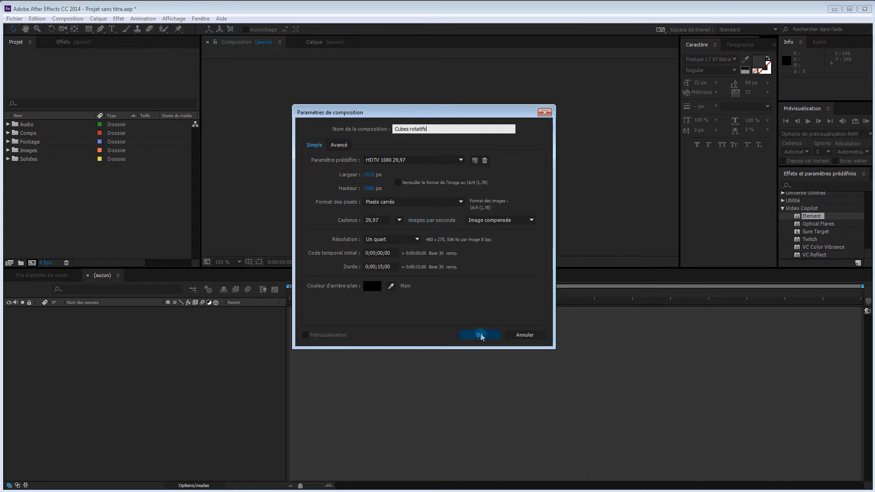
{"action": "left_click", "coordinate": [481, 337]}
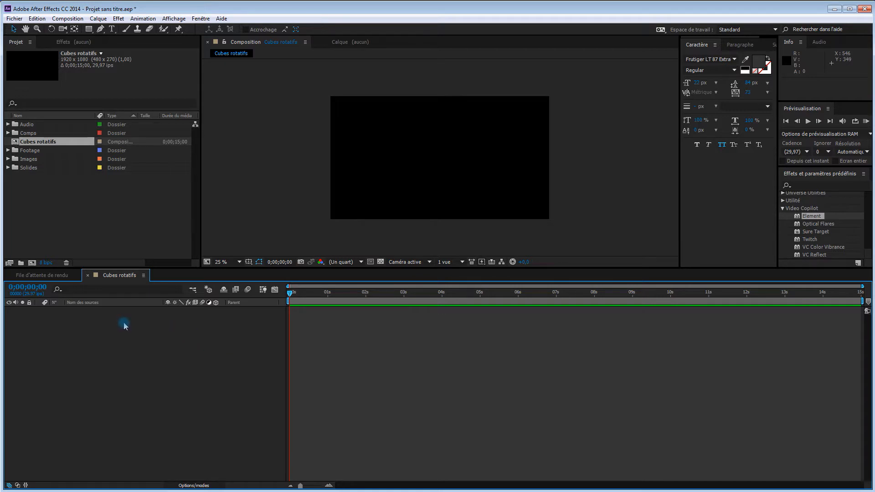
Step: Create a composition-sized black solid named E3D and apply the Video Copilot Element effect to it
{"action": "right_click", "coordinate": [124, 325]}
{"action": "mouse_move", "coordinate": [135, 329]}
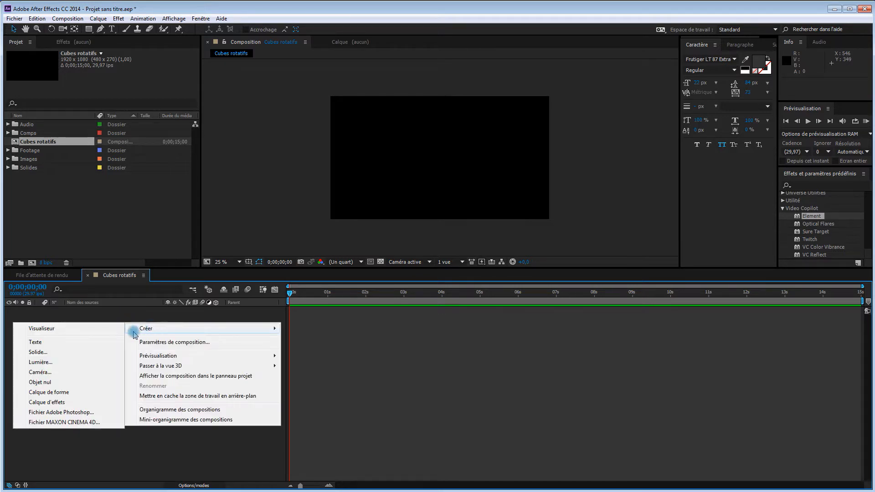
{"action": "left_click", "coordinate": [79, 352]}
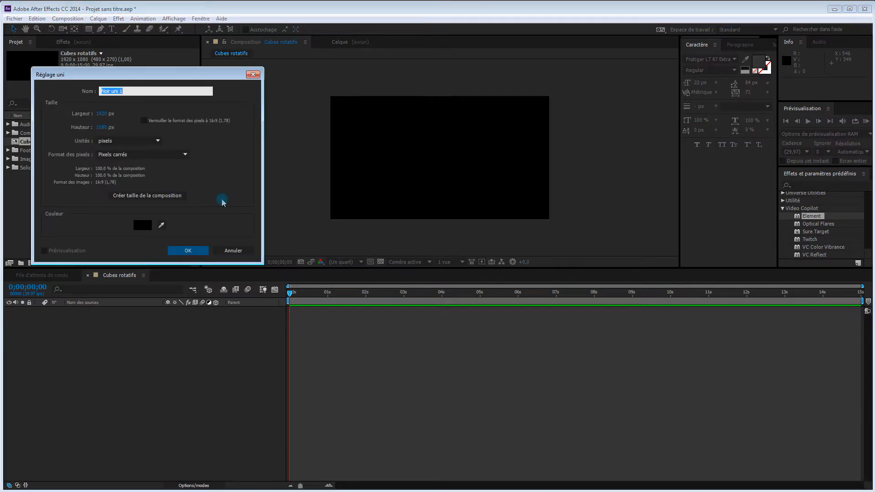
{"action": "type", "text": "E3D"}
{"action": "left_click", "coordinate": [132, 195]}
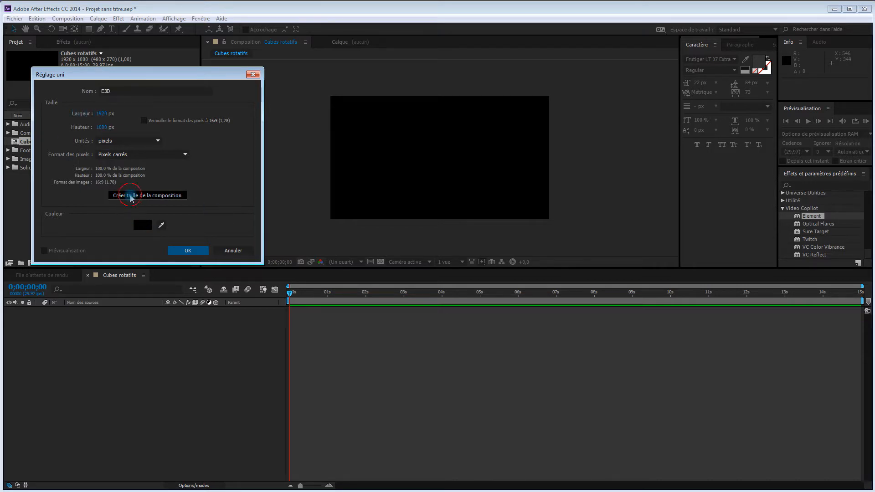
{"action": "left_click", "coordinate": [191, 251]}
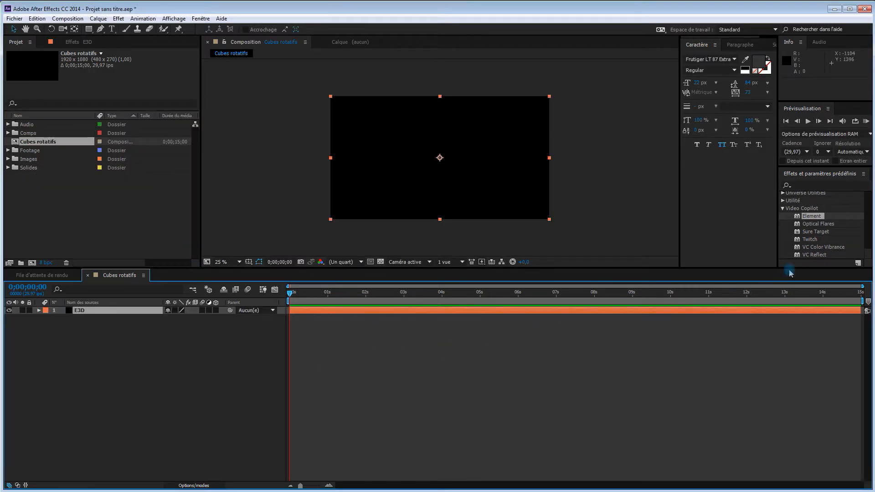
{"action": "left_click_drag", "start_coordinate": [804, 218], "coordinate": [106, 314]}
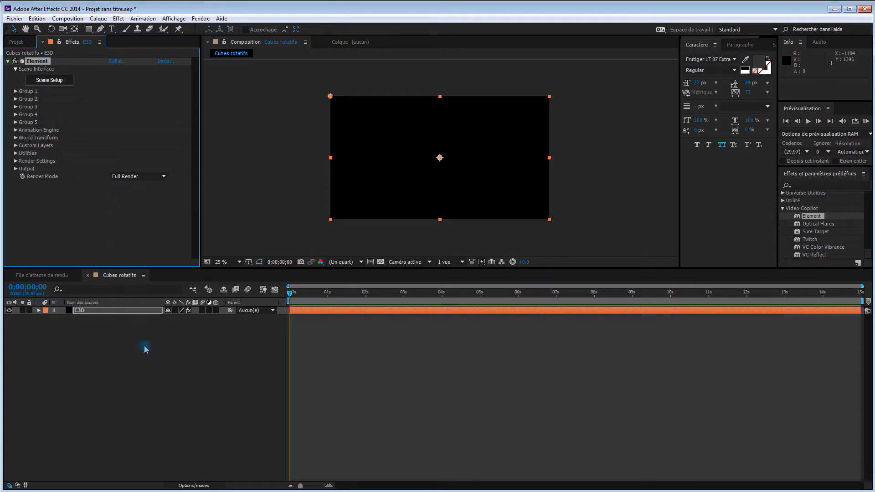
Step: Add a two-node camera to the composition with depth of field disabled
{"action": "right_click", "coordinate": [206, 355]}
{"action": "mouse_move", "coordinate": [209, 364]}
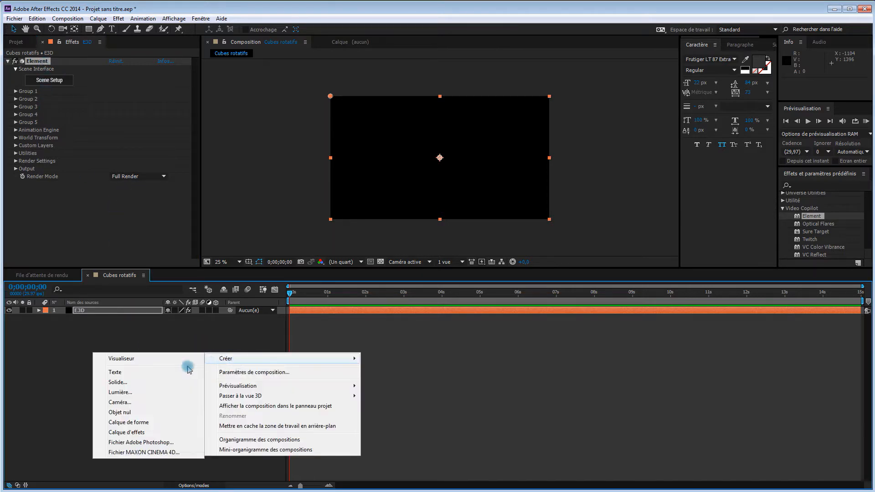
{"action": "left_click", "coordinate": [120, 402]}
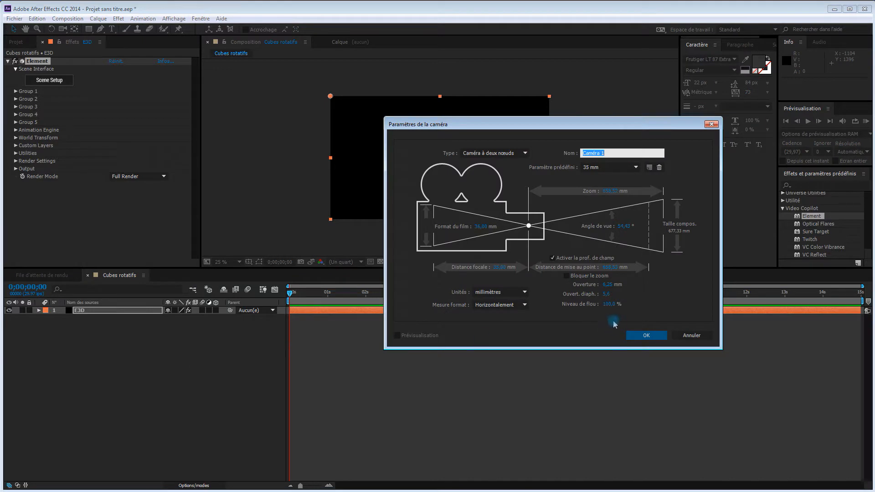
{"action": "left_click", "coordinate": [553, 262]}
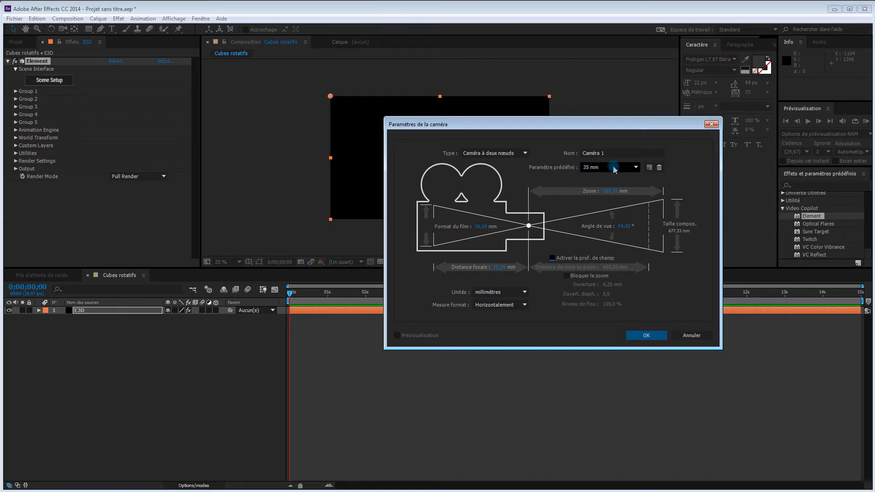
{"action": "left_click", "coordinate": [616, 167]}
{"action": "left_click", "coordinate": [607, 231]}
{"action": "left_click", "coordinate": [647, 336]}
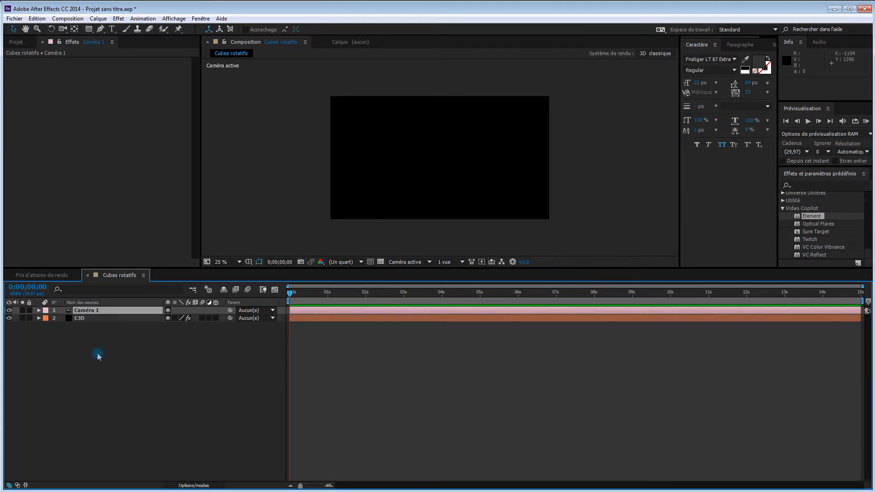
Step: Open the Element Scene Setup of the E3D layer and create a plane model
{"action": "left_click", "coordinate": [96, 319]}
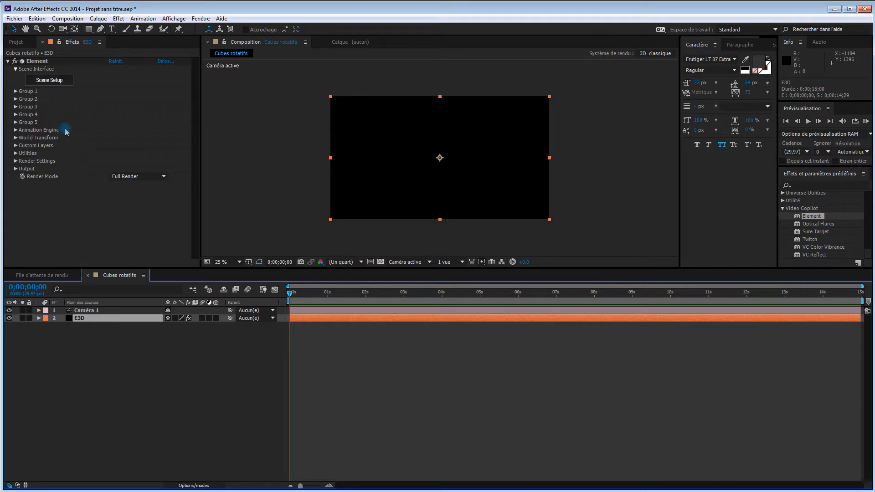
{"action": "left_click", "coordinate": [49, 81]}
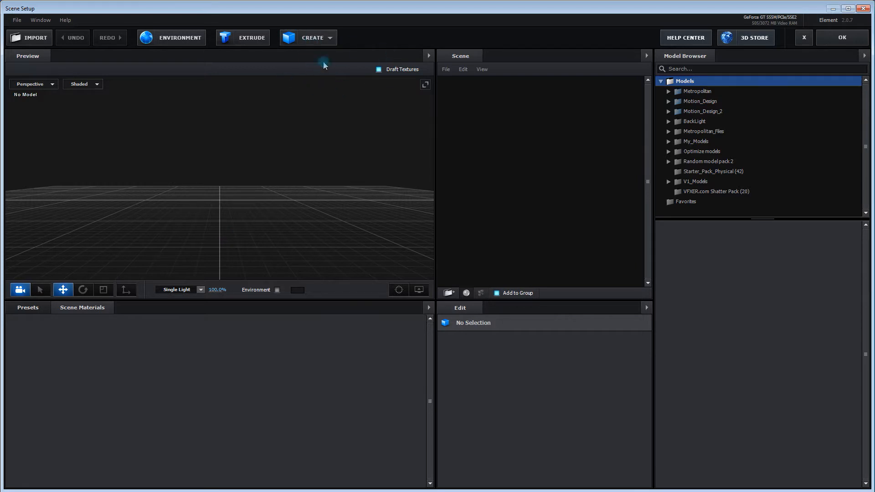
{"action": "left_click", "coordinate": [313, 39]}
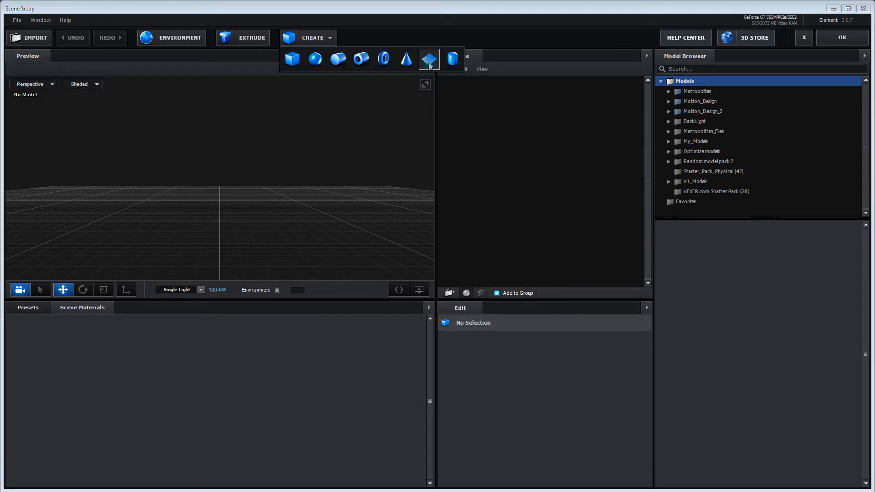
{"action": "left_click", "coordinate": [429, 61]}
{"action": "mouse_move", "coordinate": [272, 220]}
{"action": "left_mouse_down"}
{"action": "mouse_move", "coordinate": [268, 242]}
{"action": "mouse_move", "coordinate": [274, 234]}
{"action": "mouse_move", "coordinate": [260, 238]}
{"action": "mouse_move", "coordinate": [269, 239]}
{"action": "mouse_move", "coordinate": [277, 215]}
{"action": "left_mouse_up"}
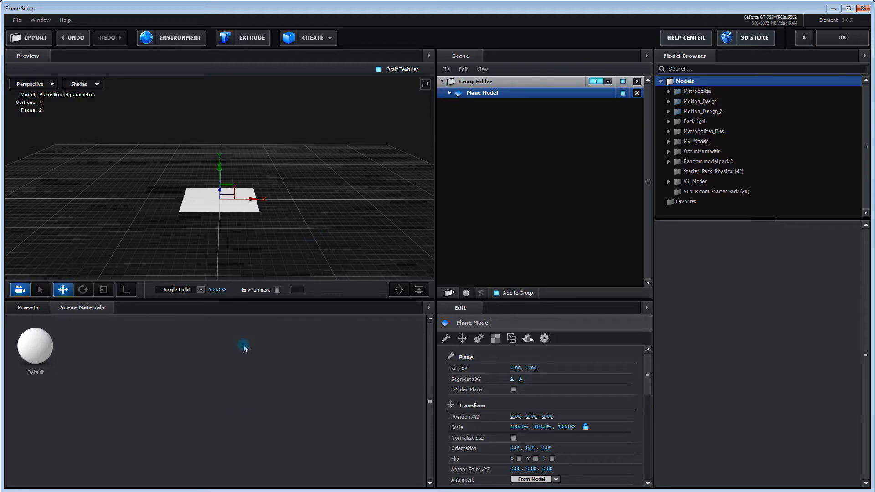
Step: Create a box model and scale it uniformly to 33% on all axes
{"action": "left_click", "coordinate": [318, 39]}
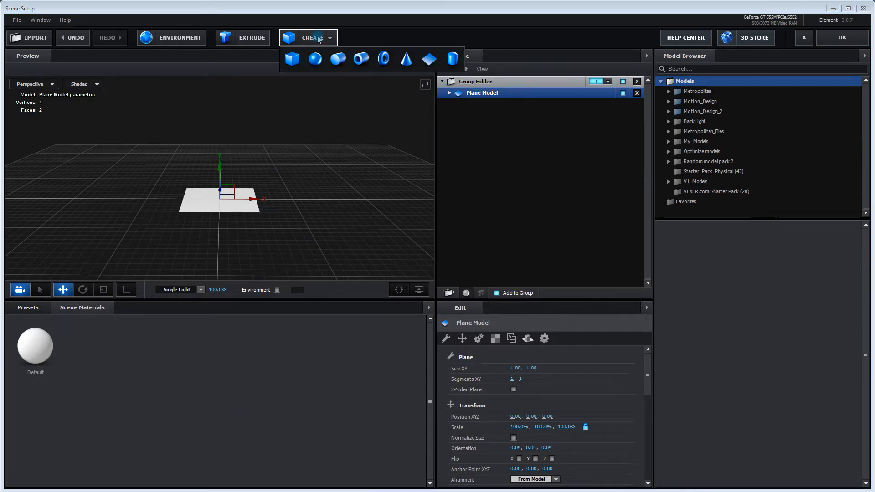
{"action": "left_click", "coordinate": [293, 60]}
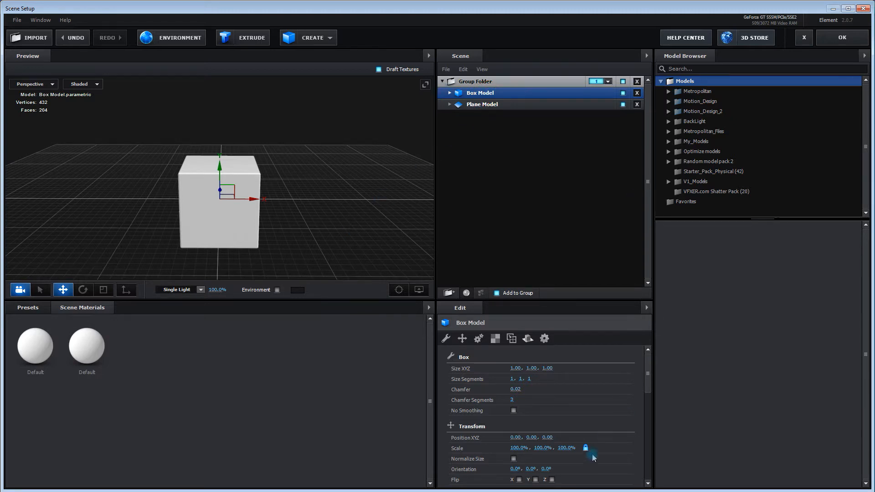
{"action": "scroll", "coordinate": [572, 406], "scroll_direction": "down", "scroll_amount": 2}
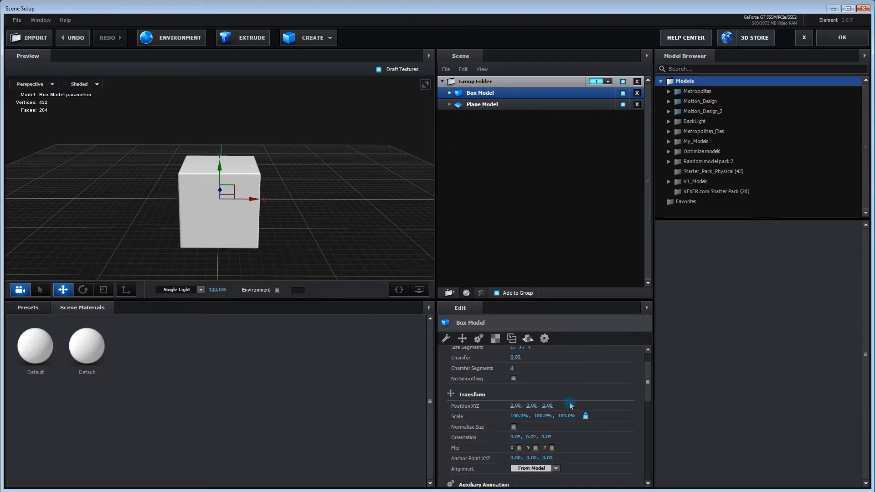
{"action": "left_click", "coordinate": [567, 416]}
{"action": "type", "text": "3"}
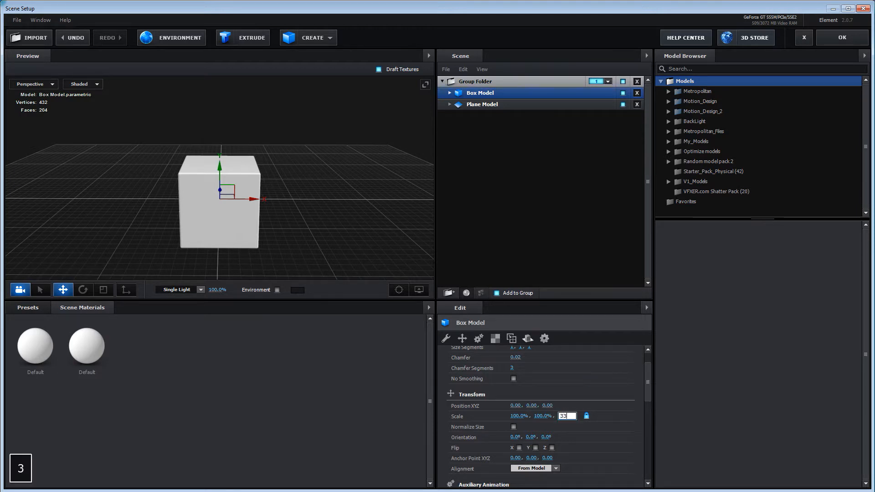
{"action": "type", "text": "3"}
{"action": "key", "text": "Return"}
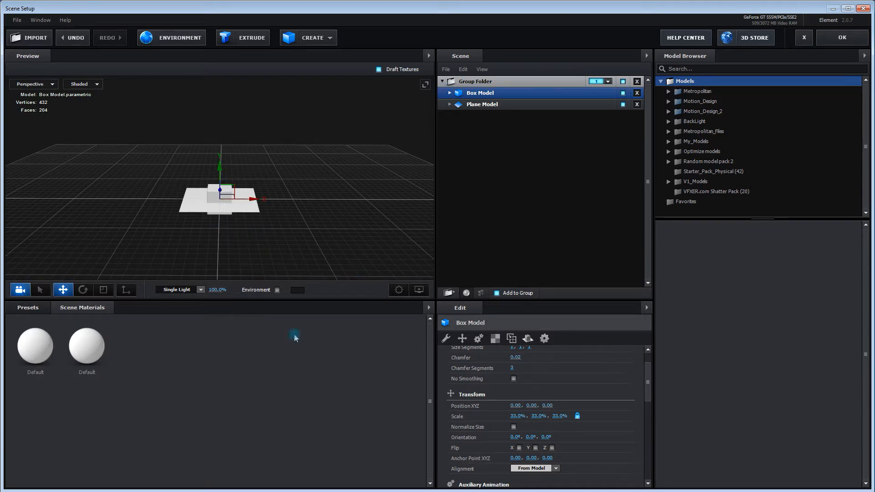
Step: Unlink the box's scale axes and set only its Y scale to 11%
{"action": "scroll", "coordinate": [270, 231], "scroll_direction": "up", "scroll_amount": 2}
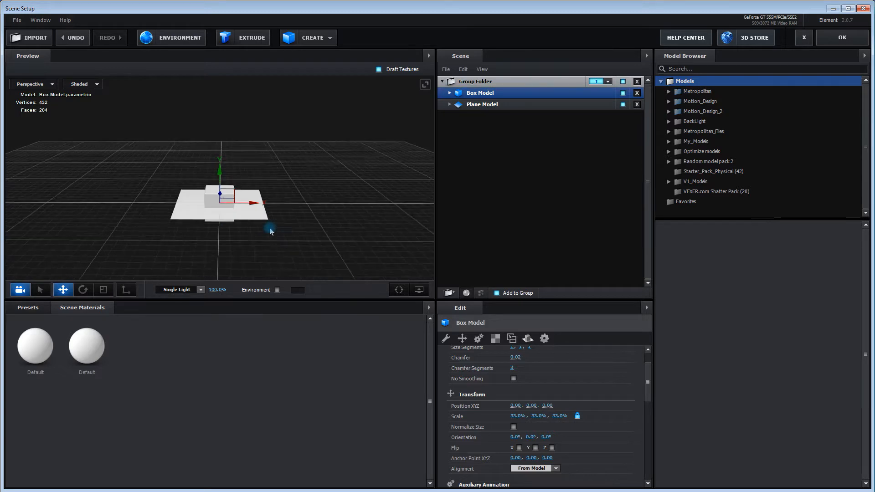
{"action": "mouse_move", "coordinate": [344, 242]}
{"action": "left_mouse_down"}
{"action": "mouse_move", "coordinate": [352, 217]}
{"action": "mouse_move", "coordinate": [350, 236]}
{"action": "mouse_move", "coordinate": [344, 227]}
{"action": "left_mouse_up"}
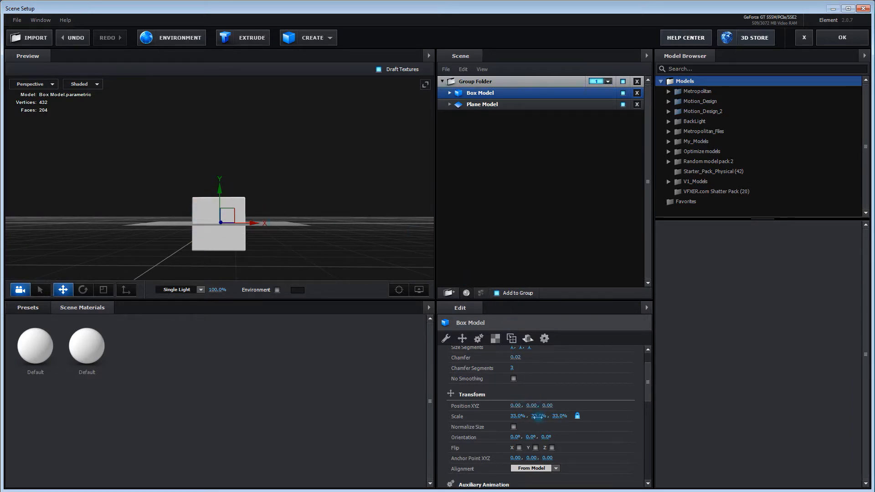
{"action": "left_click", "coordinate": [538, 417]}
{"action": "type", "text": "11"}
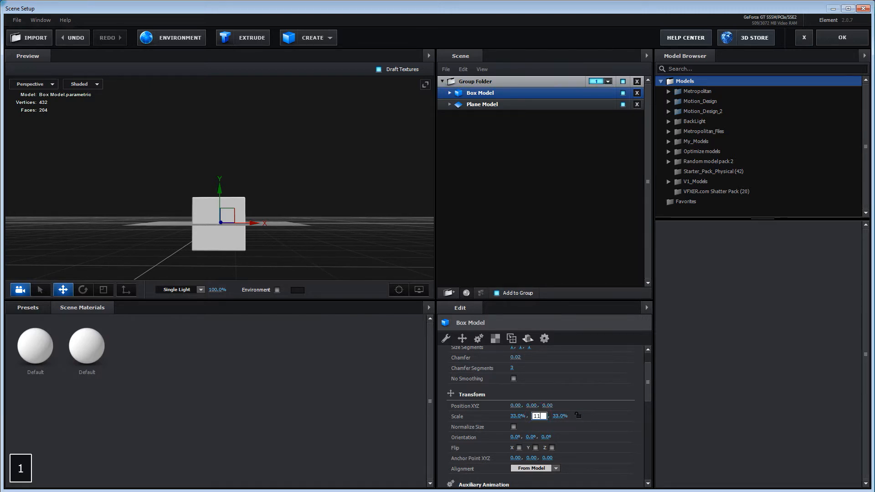
{"action": "key", "text": "Return"}
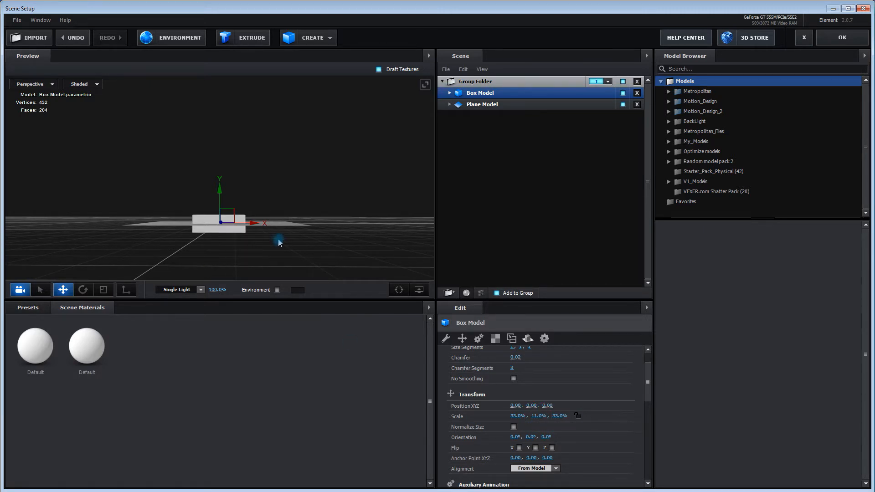
Step: Set the box model's alignment to Bottom and accept the scene to return to the composition
{"action": "mouse_move", "coordinate": [246, 250]}
{"action": "left_mouse_down"}
{"action": "mouse_move", "coordinate": [231, 248]}
{"action": "mouse_move", "coordinate": [251, 256]}
{"action": "left_mouse_up"}
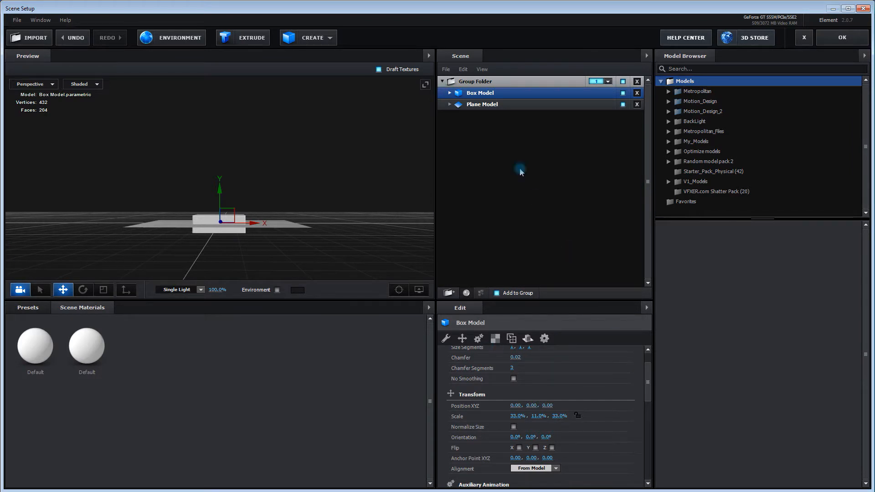
{"action": "scroll", "coordinate": [577, 392], "scroll_direction": "down", "scroll_amount": 3}
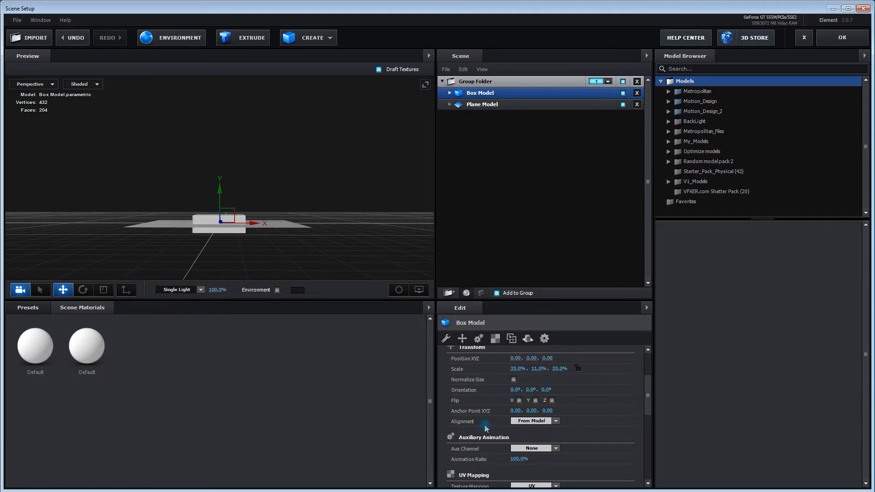
{"action": "left_click", "coordinate": [556, 421]}
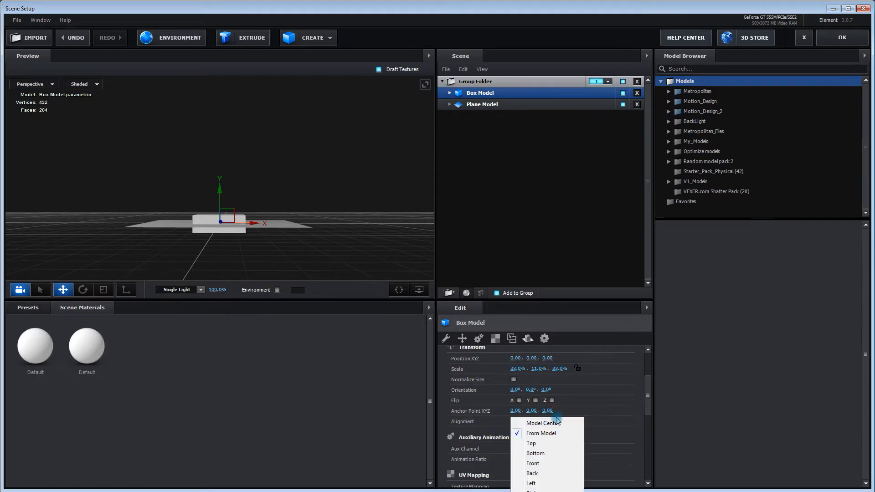
{"action": "left_click", "coordinate": [546, 453]}
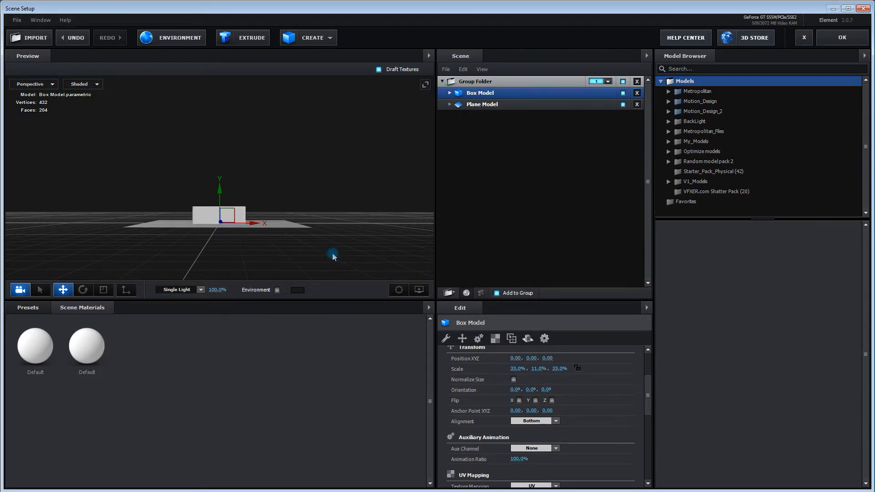
{"action": "left_click_drag", "start_coordinate": [300, 258], "coordinate": [273, 230]}
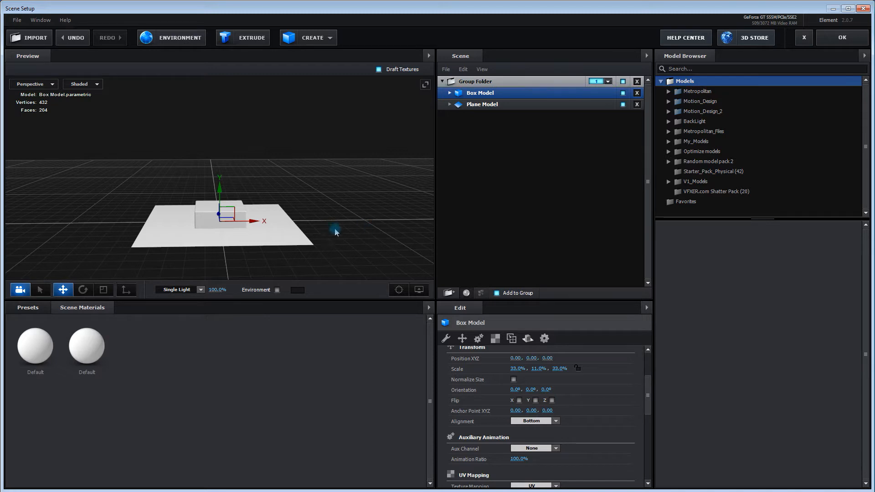
{"action": "left_click", "coordinate": [837, 40]}
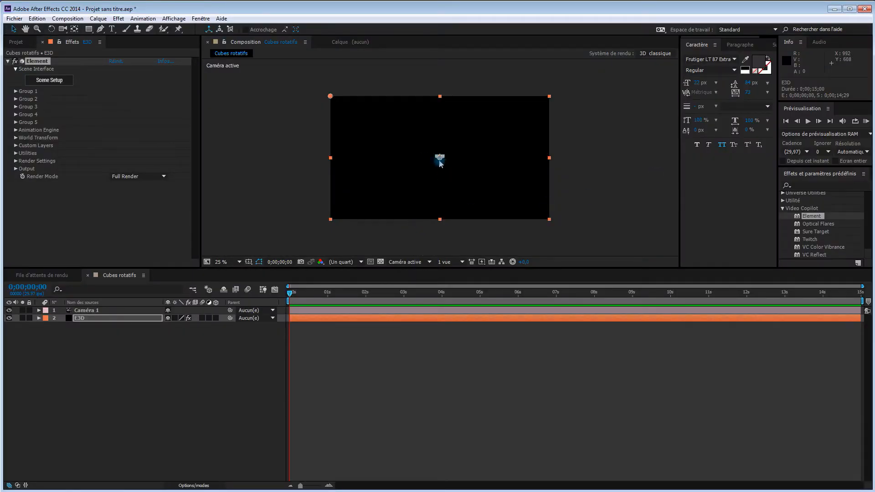
Step: Move Caméra 1 close to the box and raise it above the plane, to about position 960, 486.7, -282.7
{"action": "left_click", "coordinate": [104, 311]}
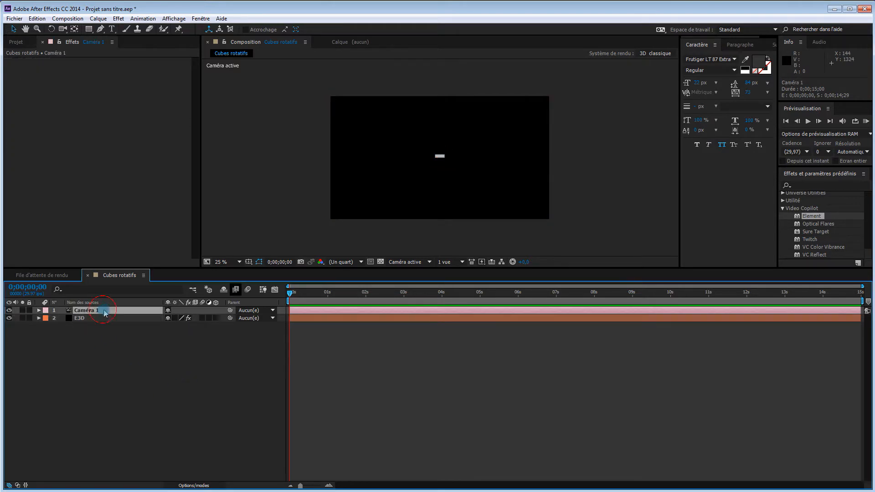
{"action": "key", "text": "c"}
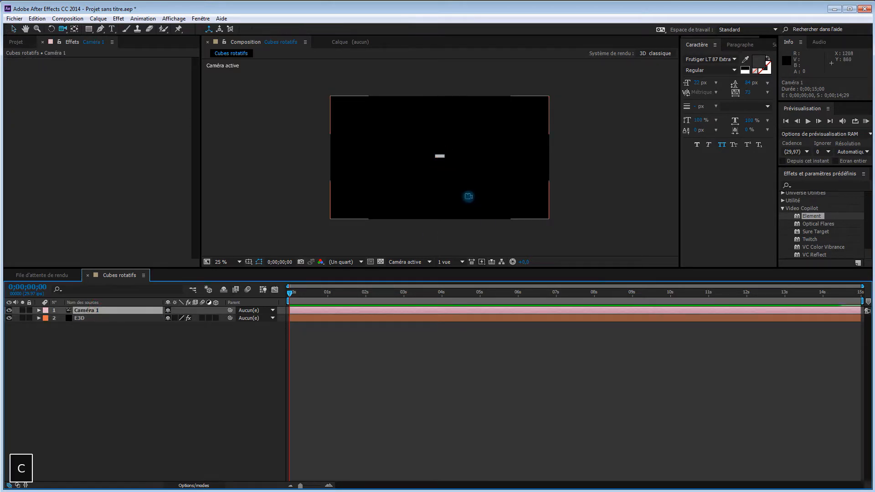
{"action": "left_click_drag", "start_coordinate": [481, 202], "coordinate": [492, 123]}
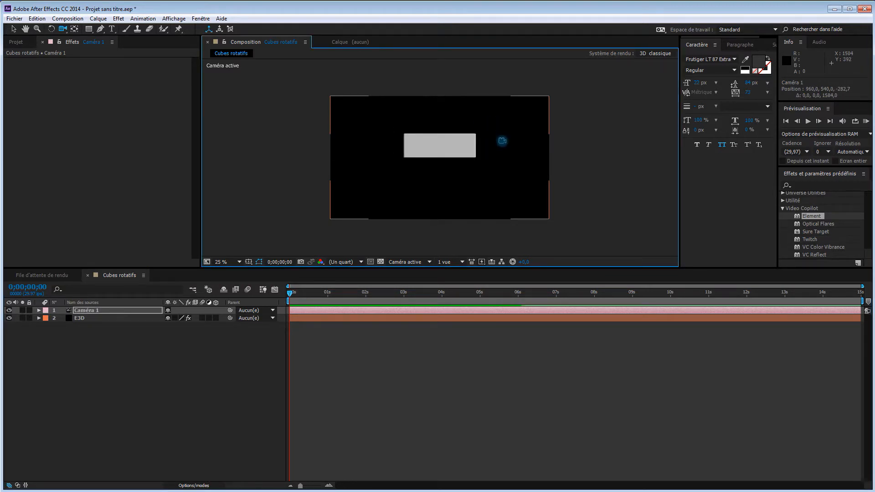
{"action": "left_click_drag", "start_coordinate": [500, 138], "coordinate": [503, 186]}
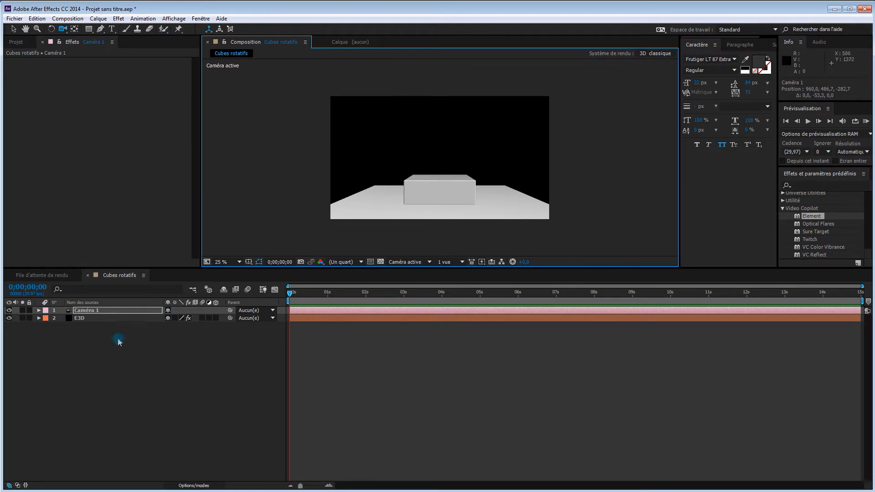
Step: Reopen the Scene Setup of the E3D layer, scale the plane model uniformly to 500%, and accept the scene
{"action": "left_click", "coordinate": [94, 318]}
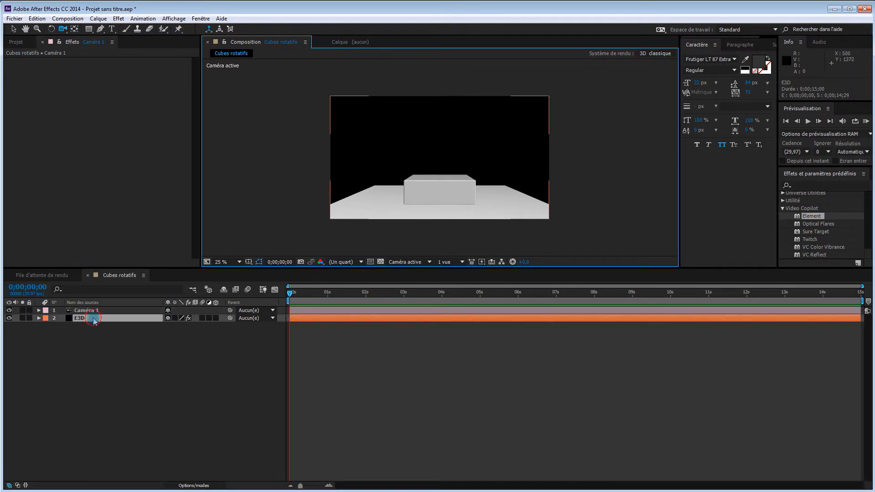
{"action": "left_click", "coordinate": [50, 81]}
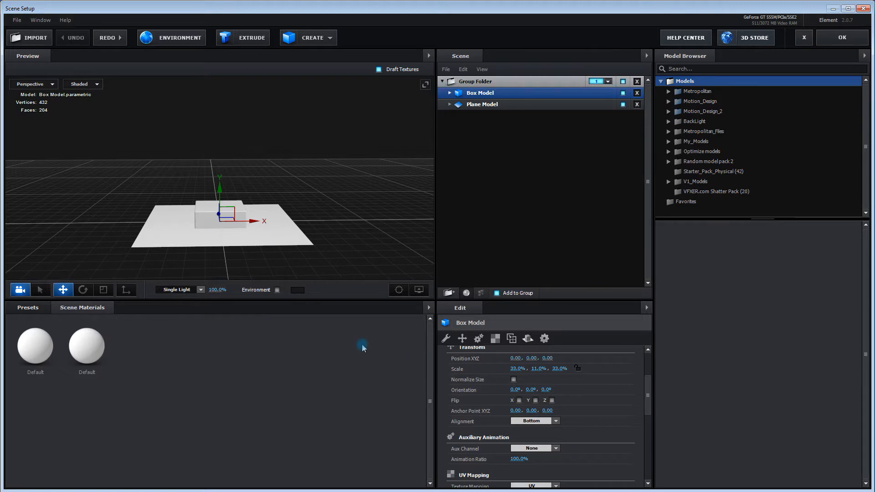
{"action": "left_click", "coordinate": [510, 106]}
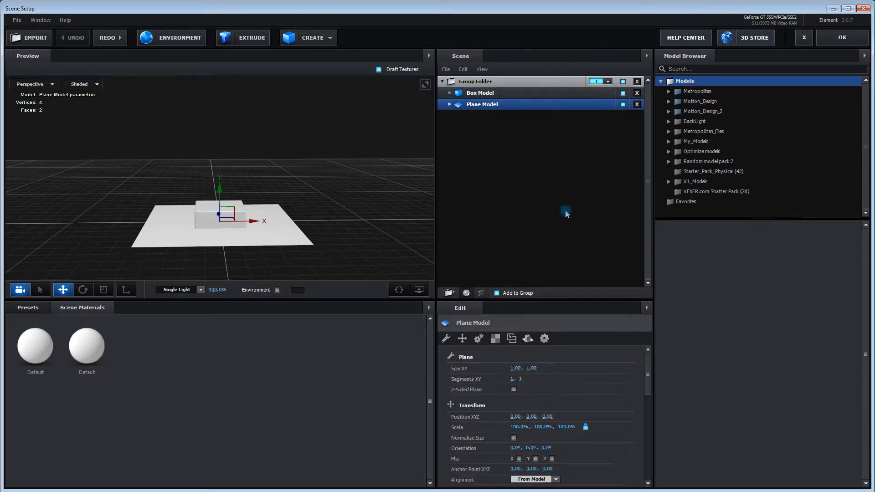
{"action": "left_click_drag", "start_coordinate": [648, 382], "coordinate": [638, 397]}
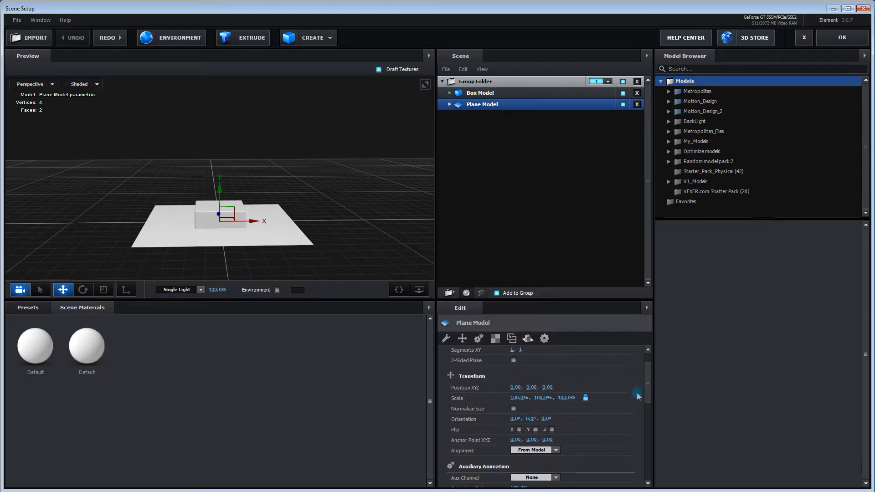
{"action": "left_click_drag", "start_coordinate": [565, 398], "coordinate": [762, 400]}
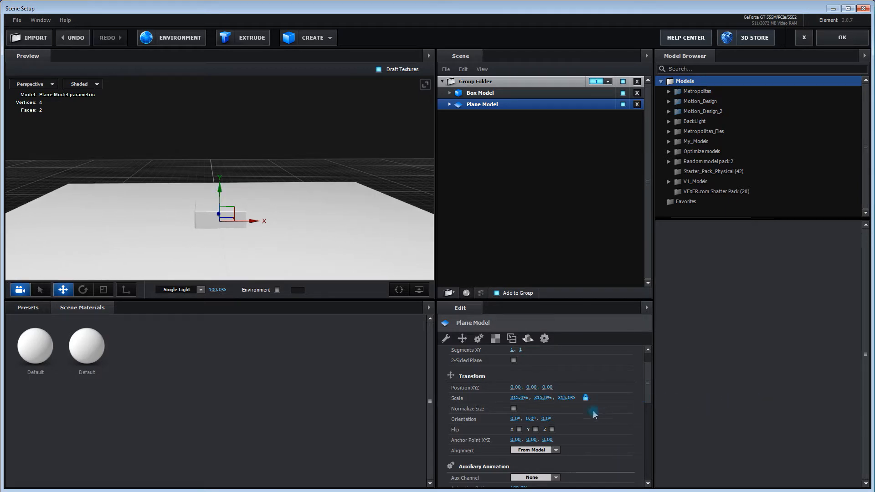
{"action": "left_click_drag", "start_coordinate": [566, 398], "coordinate": [588, 398]}
{"action": "left_click", "coordinate": [565, 398]}
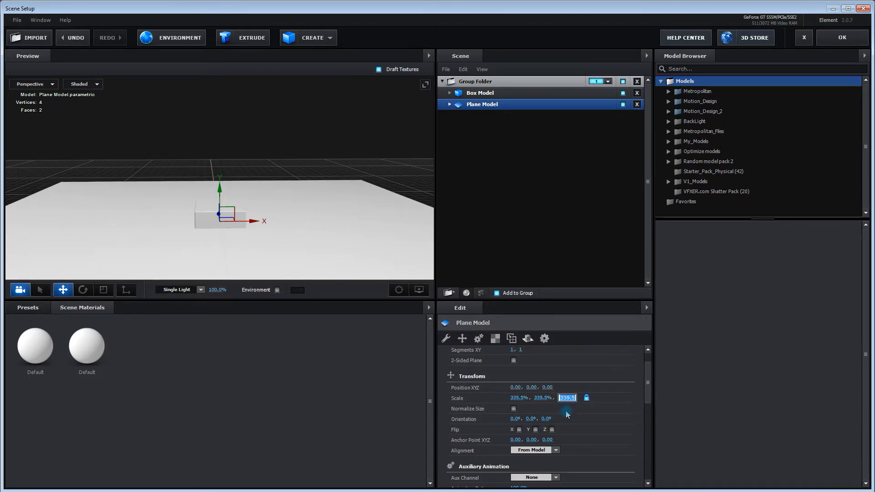
{"action": "type", "text": "500"}
{"action": "key", "text": "Return"}
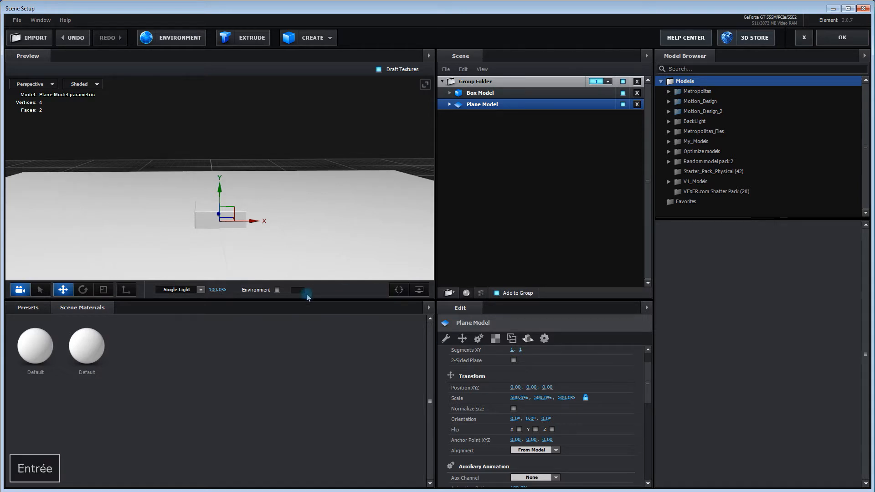
{"action": "left_click", "coordinate": [832, 41]}
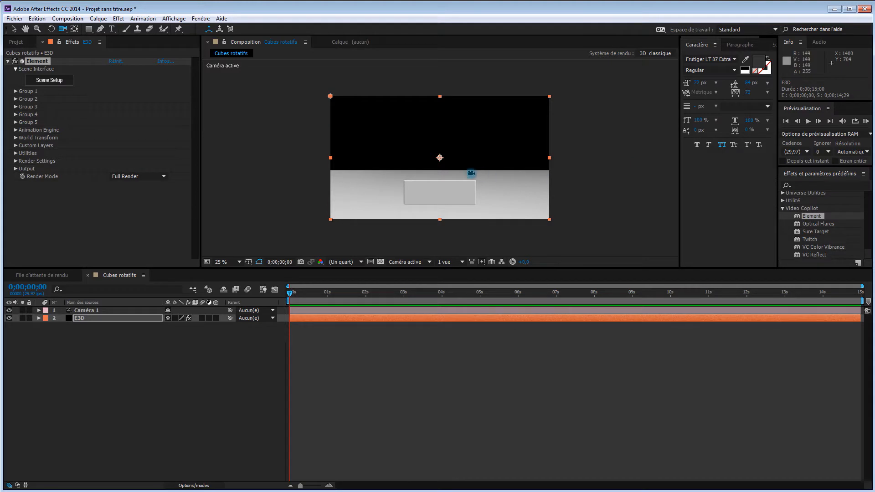
{"action": "mouse_move", "coordinate": [449, 197]}
{"action": "left_mouse_down"}
{"action": "mouse_move", "coordinate": [426, 198]}
{"action": "mouse_move", "coordinate": [461, 199]}
{"action": "mouse_move", "coordinate": [447, 197]}
{"action": "mouse_move", "coordinate": [454, 202]}
{"action": "left_mouse_up"}
{"action": "key", "text": "ctrl+z"}
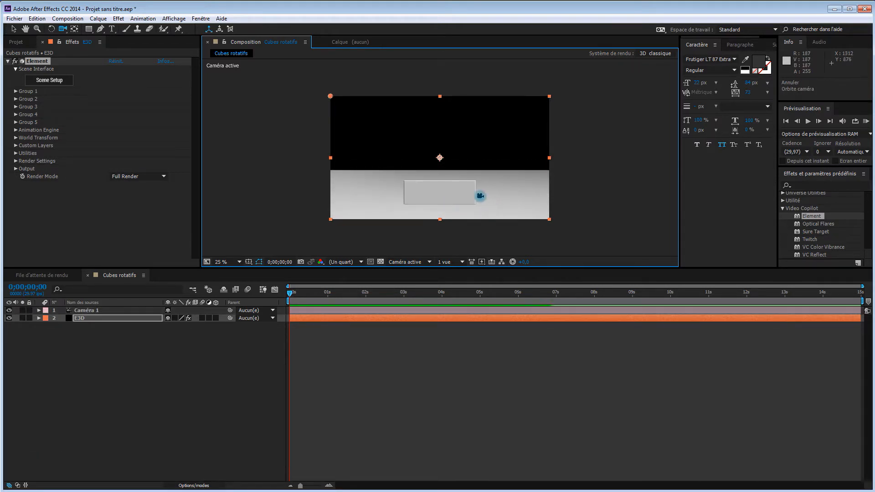
{"action": "left_click_drag", "start_coordinate": [463, 188], "coordinate": [463, 182]}
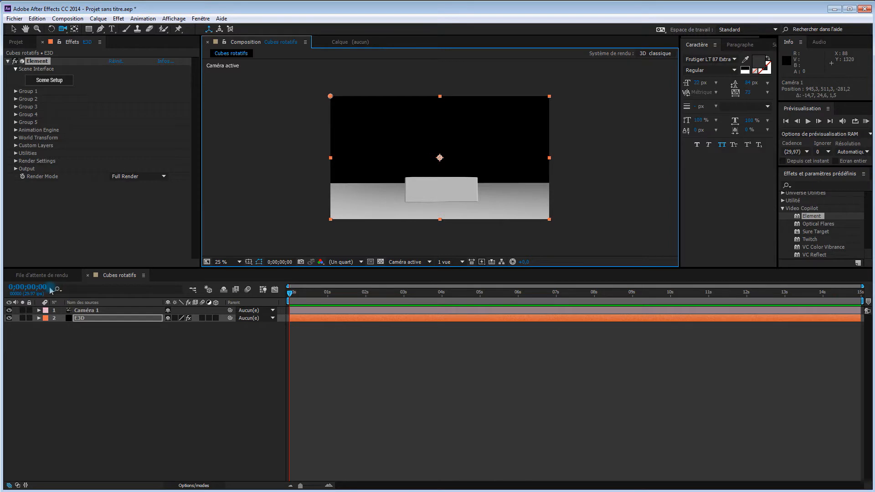
{"action": "key", "text": "ctrl+z"}
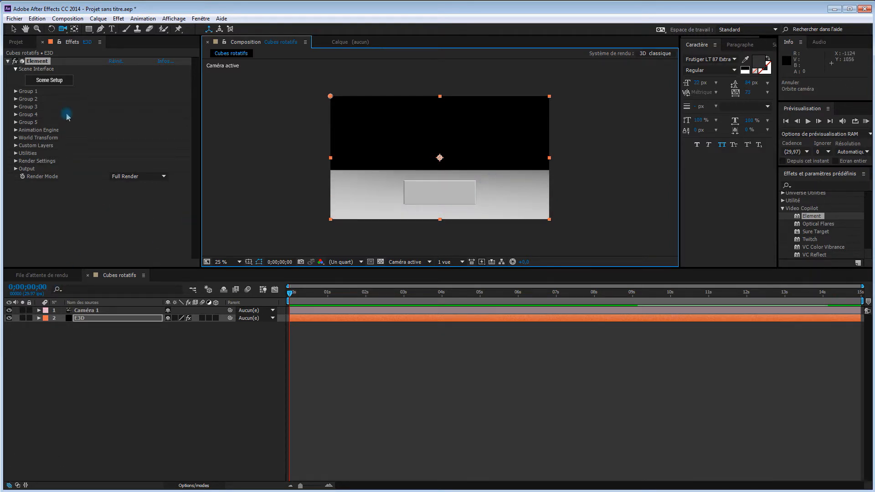
Step: Open the Element Scene Setup again and rename the box model as Cube3
{"action": "left_click", "coordinate": [49, 80]}
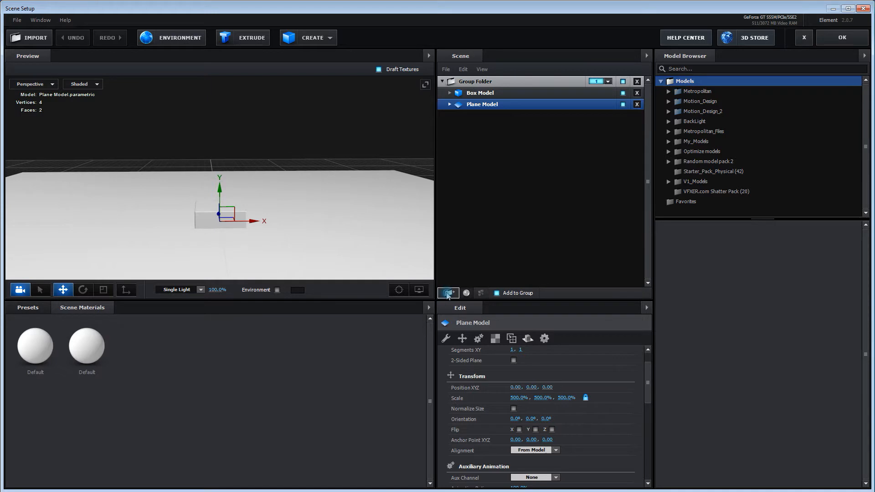
{"action": "left_click", "coordinate": [483, 94]}
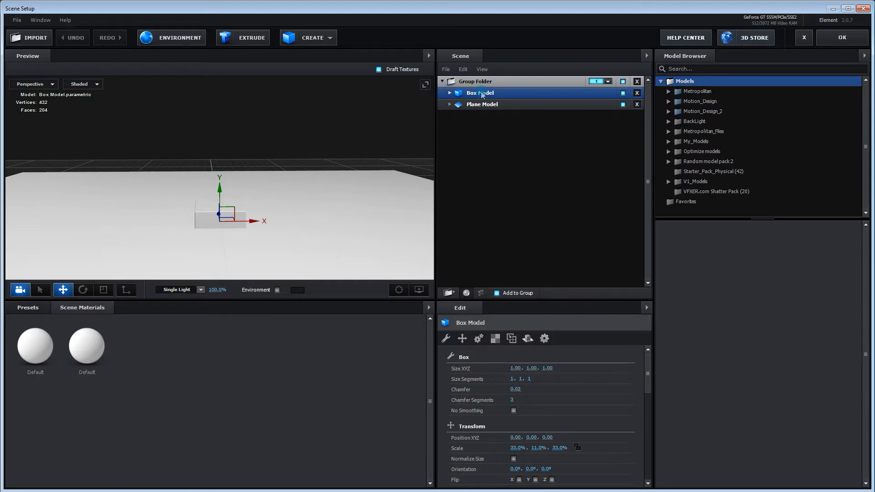
{"action": "key", "text": "Return"}
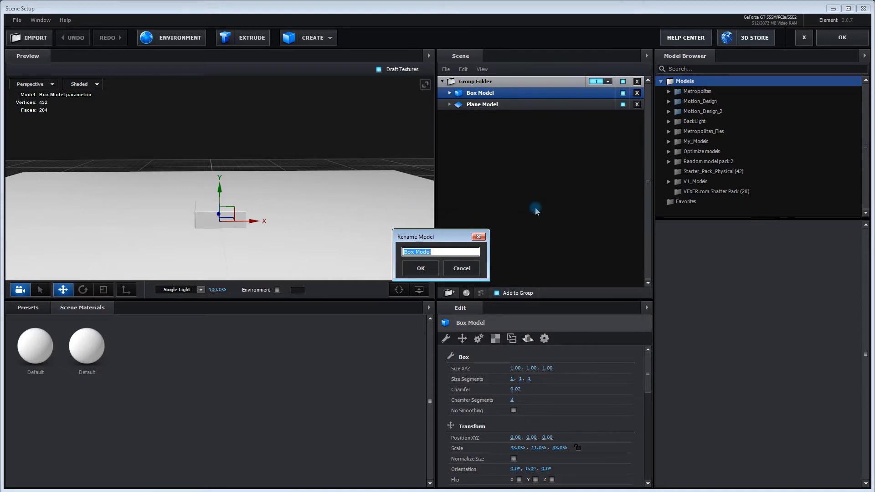
{"action": "type", "text": "C"}
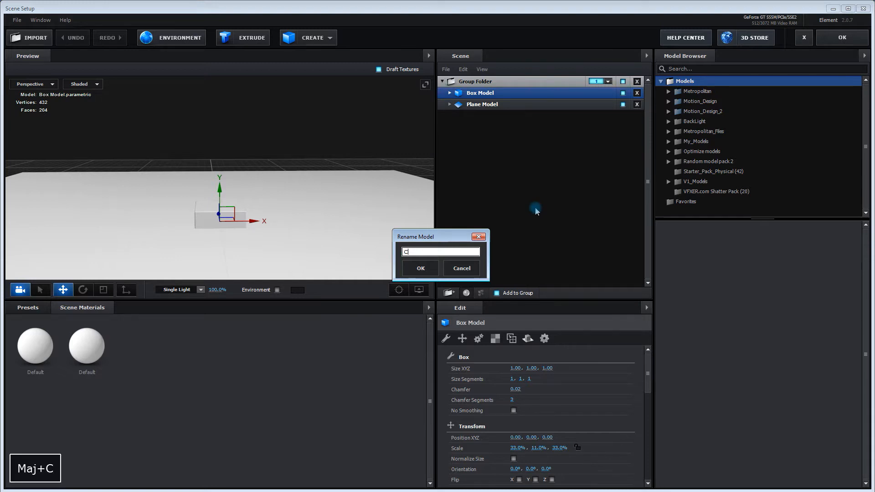
{"action": "type", "text": "ube3"}
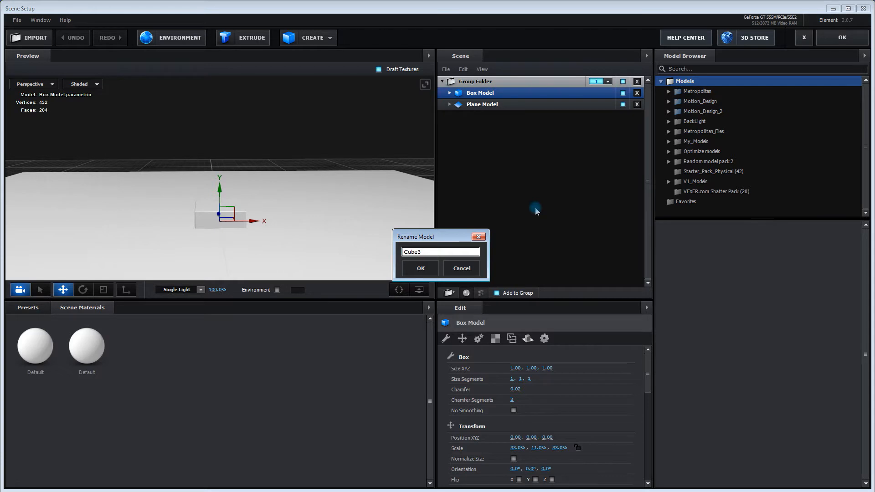
{"action": "left_click", "coordinate": [421, 268]}
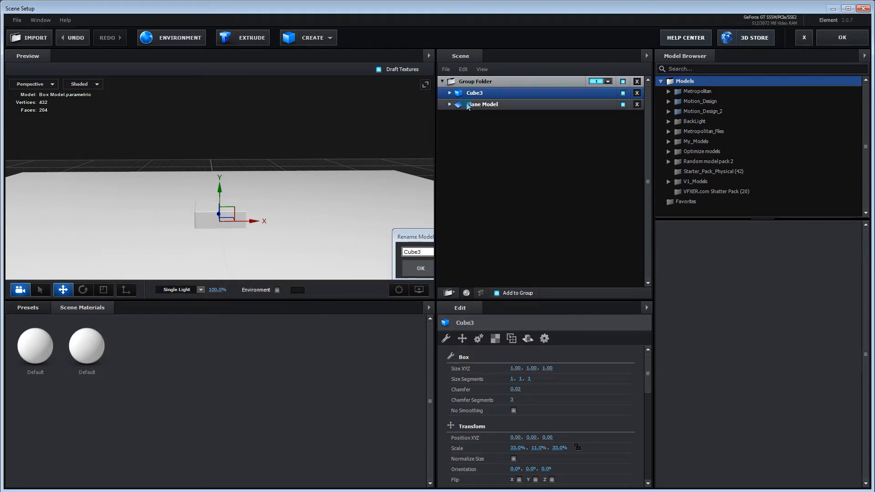
Step: Rename the plane model as Plancher
{"action": "left_click", "coordinate": [497, 104]}
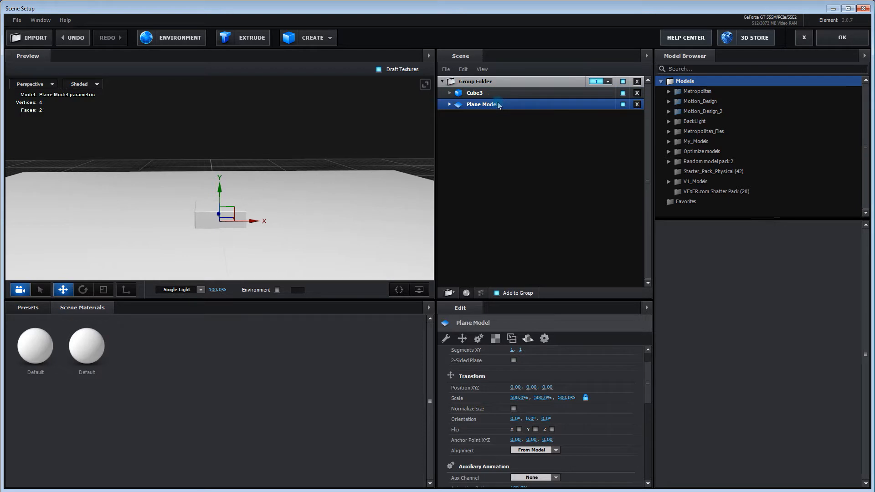
{"action": "key", "text": "Return"}
{"action": "type", "text": "Plancher"}
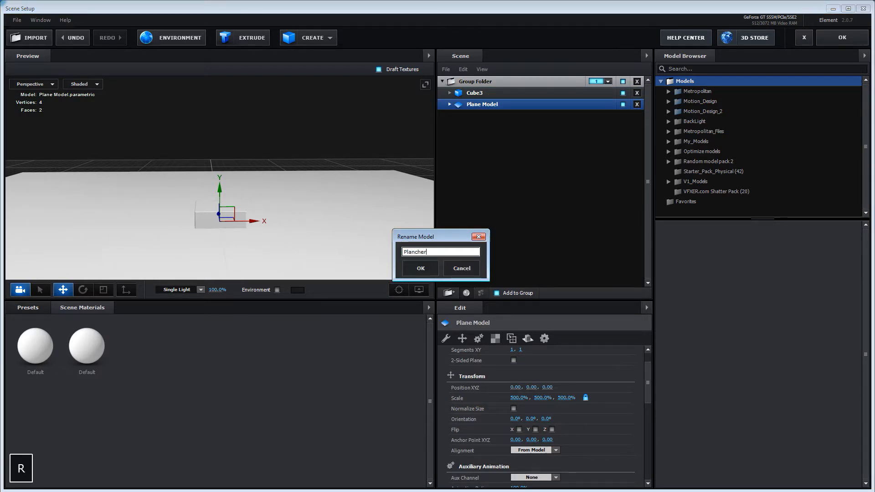
{"action": "key", "text": "Return"}
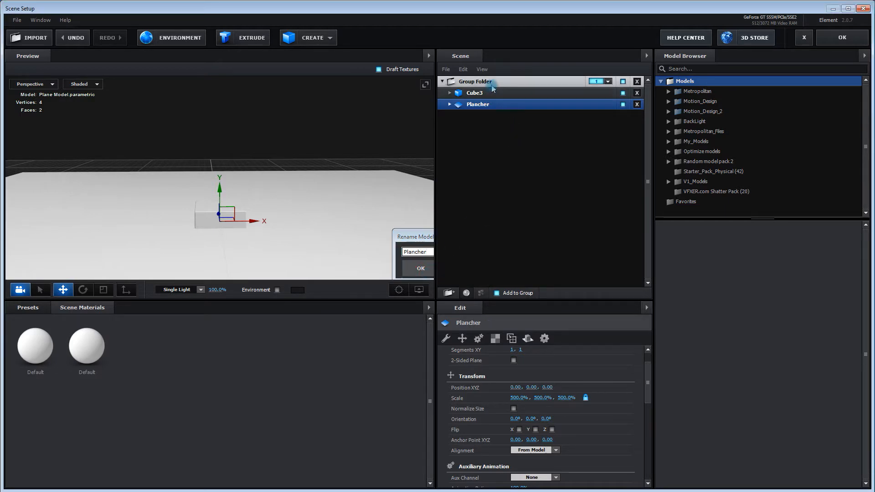
Step: Rename the group folder holding both models as Scene
{"action": "left_click", "coordinate": [493, 83]}
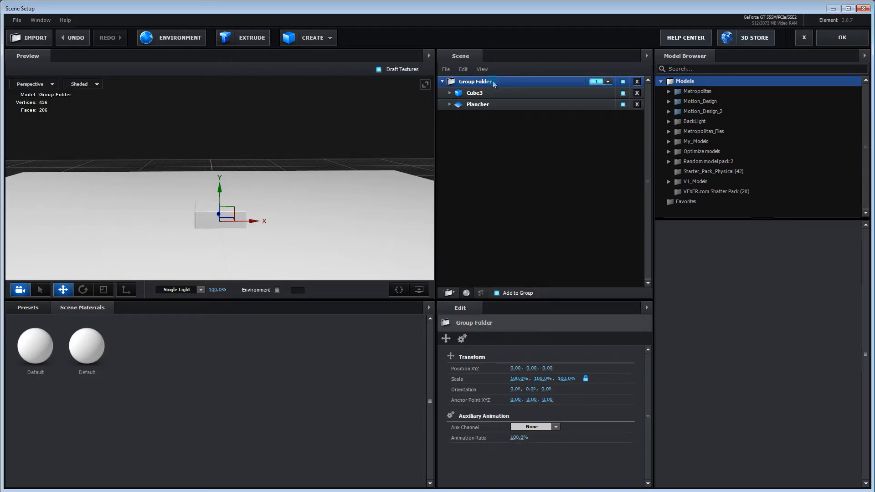
{"action": "key", "text": "Return"}
{"action": "type", "text": "Sc"}
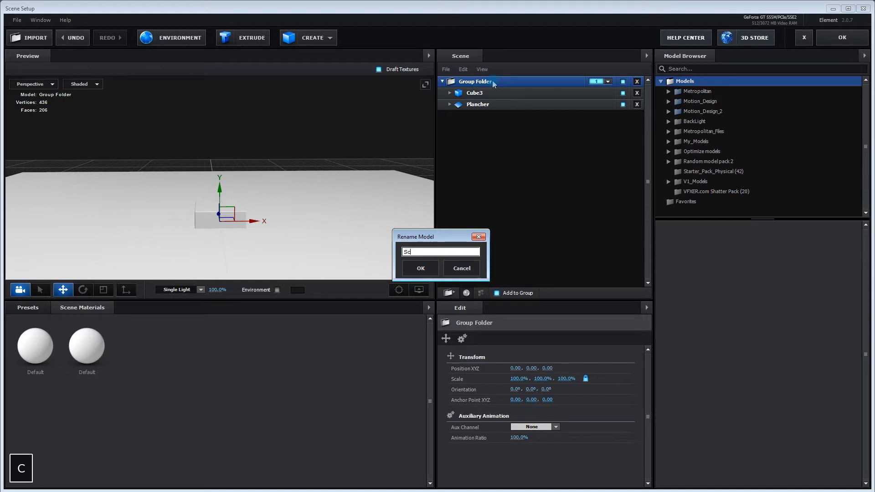
{"action": "type", "text": "ene"}
{"action": "left_click", "coordinate": [423, 267]}
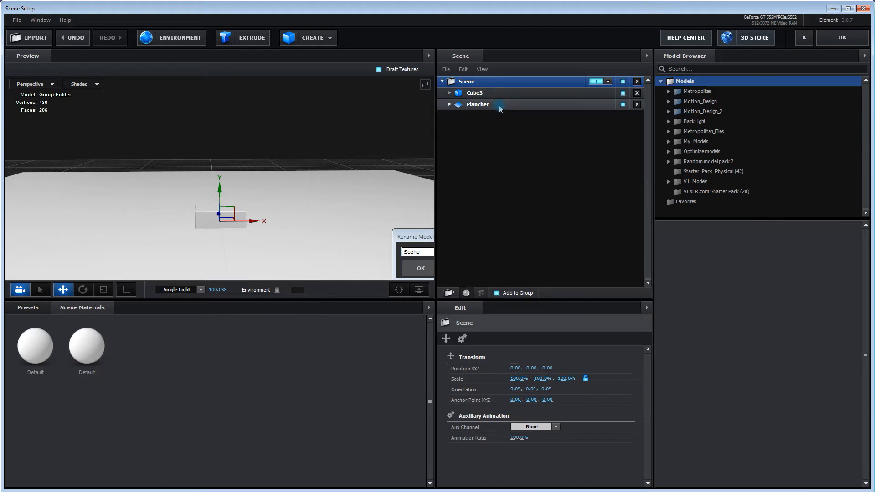
Step: Set the diffuse color of Cube3's Default material to yellow, FFE300
{"action": "mouse_move", "coordinate": [340, 247]}
{"action": "left_mouse_down"}
{"action": "mouse_move", "coordinate": [353, 246]}
{"action": "mouse_move", "coordinate": [327, 256]}
{"action": "mouse_move", "coordinate": [337, 251]}
{"action": "left_mouse_up"}
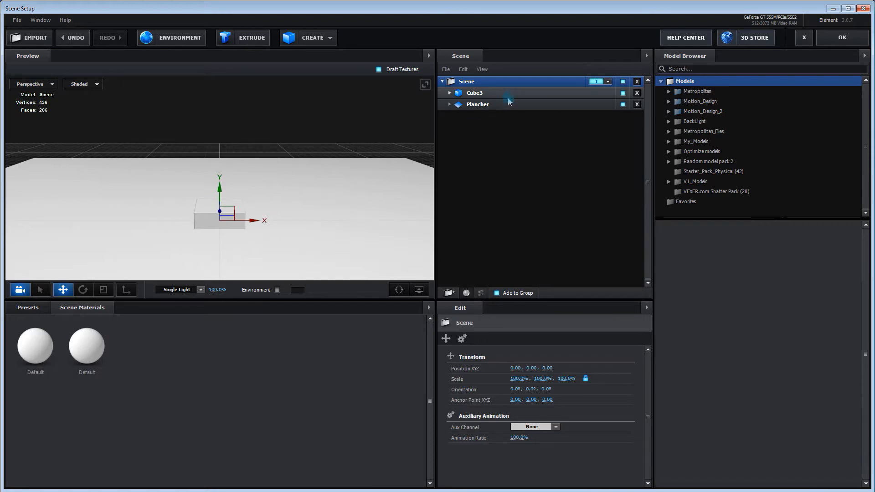
{"action": "left_click", "coordinate": [450, 93]}
{"action": "left_click", "coordinate": [487, 104]}
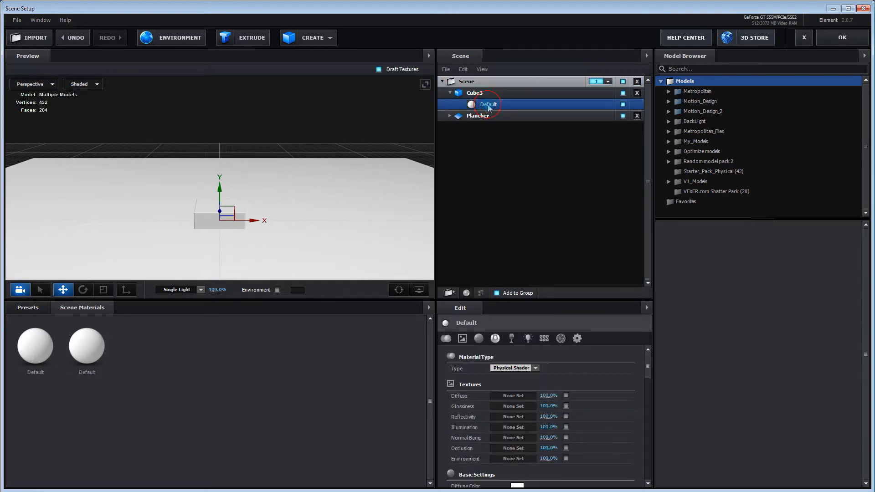
{"action": "mouse_move", "coordinate": [648, 370]}
{"action": "left_mouse_down"}
{"action": "mouse_move", "coordinate": [649, 392]}
{"action": "mouse_move", "coordinate": [648, 371]}
{"action": "left_mouse_up"}
{"action": "left_click", "coordinate": [477, 93]}
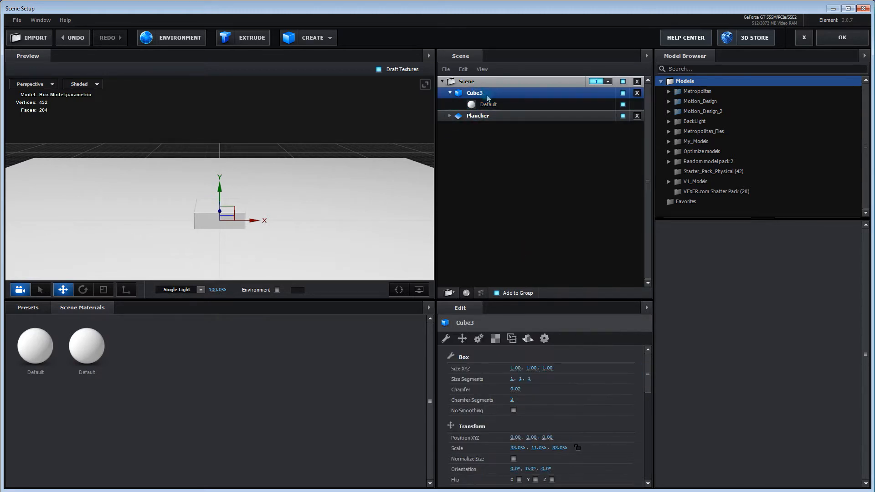
{"action": "left_click", "coordinate": [488, 105]}
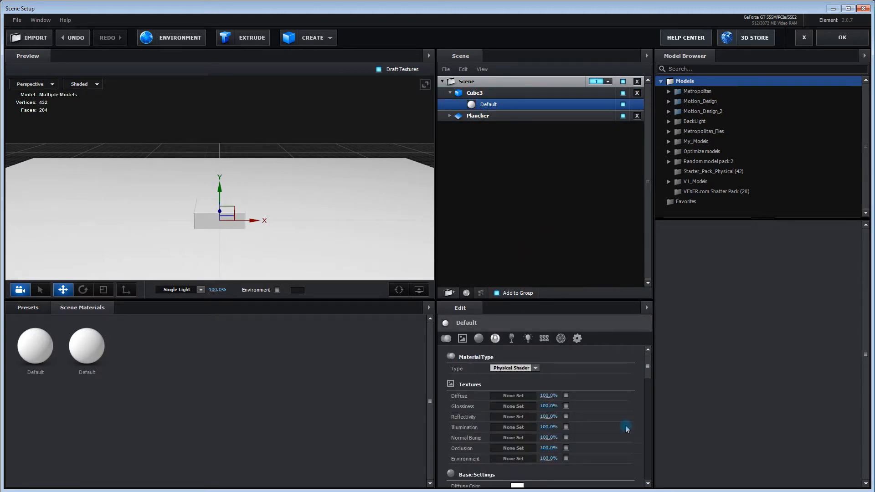
{"action": "left_click_drag", "start_coordinate": [648, 371], "coordinate": [651, 388]}
{"action": "left_click", "coordinate": [482, 398]}
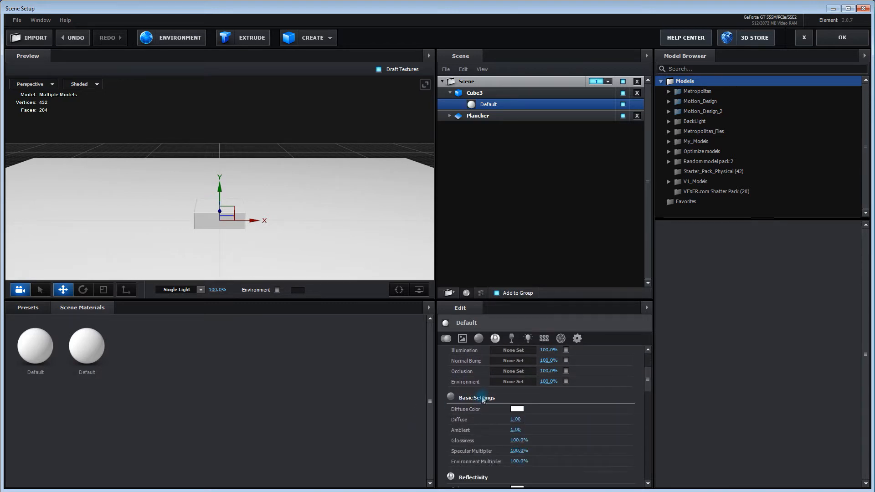
{"action": "left_click", "coordinate": [520, 410]}
{"action": "left_click_drag", "start_coordinate": [564, 467], "coordinate": [565, 466]}
{"action": "left_click_drag", "start_coordinate": [537, 380], "coordinate": [563, 363]}
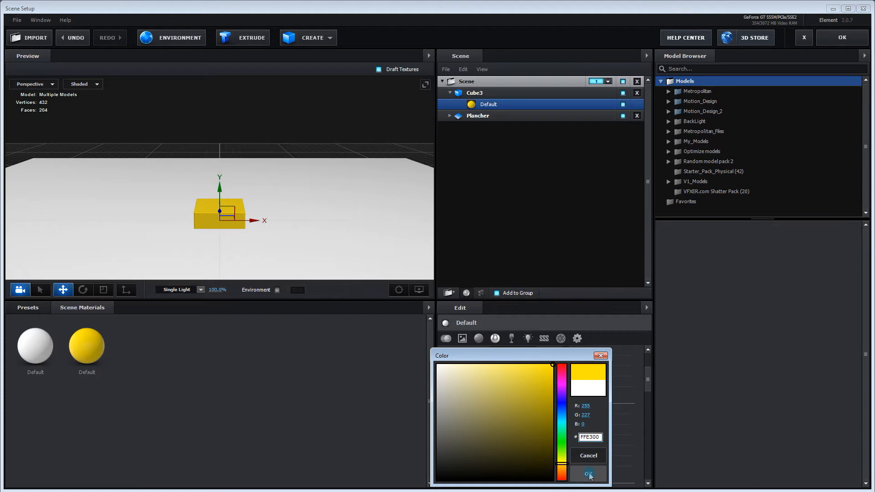
{"action": "left_click", "coordinate": [590, 474]}
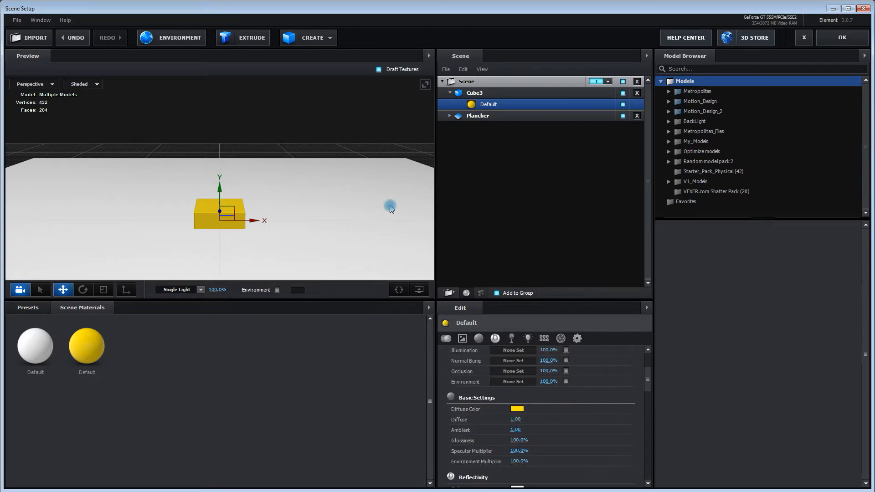
Step: Set the diffuse color of Plancher's Default material to black, 000000, and apply the scene changes
{"action": "left_click", "coordinate": [526, 118]}
{"action": "left_click", "coordinate": [450, 116]}
{"action": "left_click", "coordinate": [497, 127]}
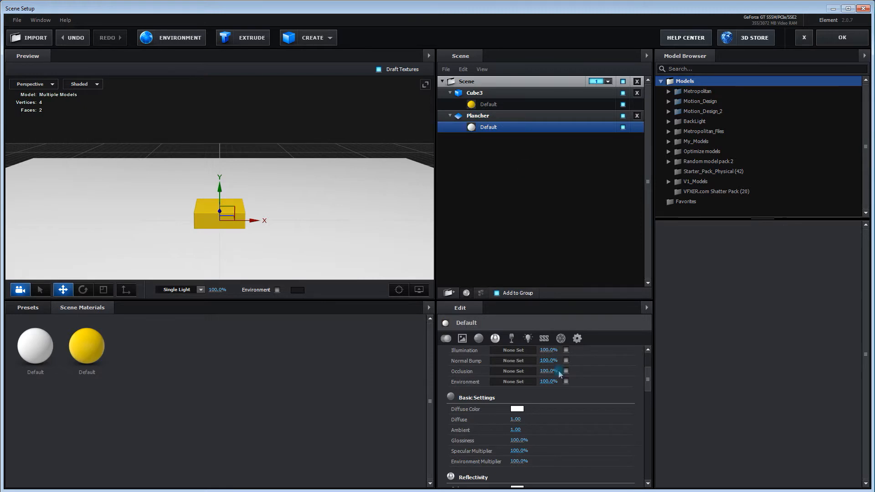
{"action": "left_click", "coordinate": [517, 409]}
{"action": "left_click_drag", "start_coordinate": [447, 387], "coordinate": [431, 483]}
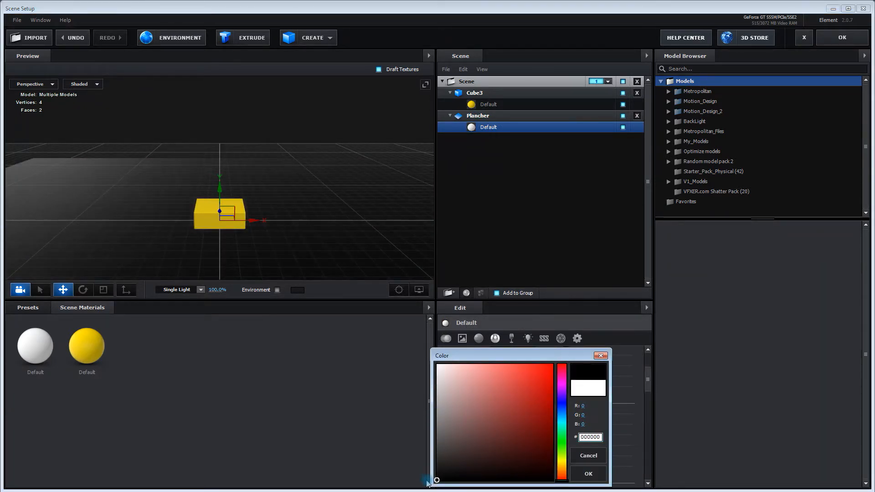
{"action": "left_click", "coordinate": [580, 473]}
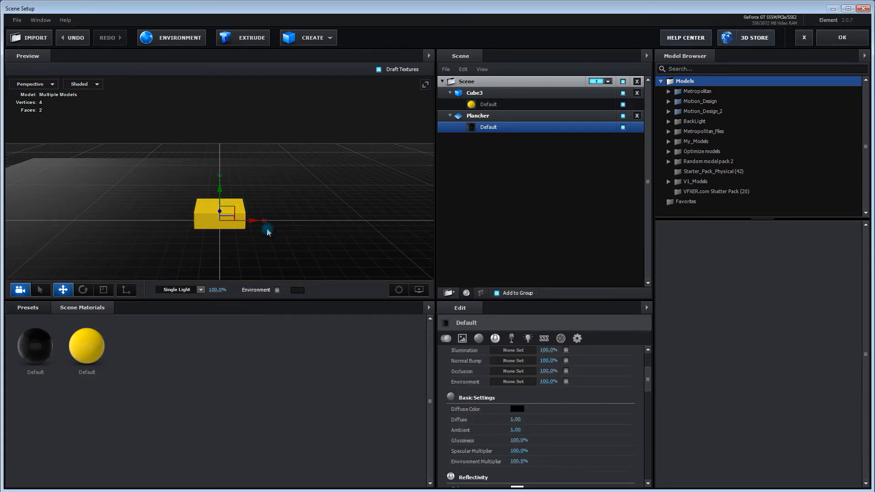
{"action": "left_click", "coordinate": [835, 41]}
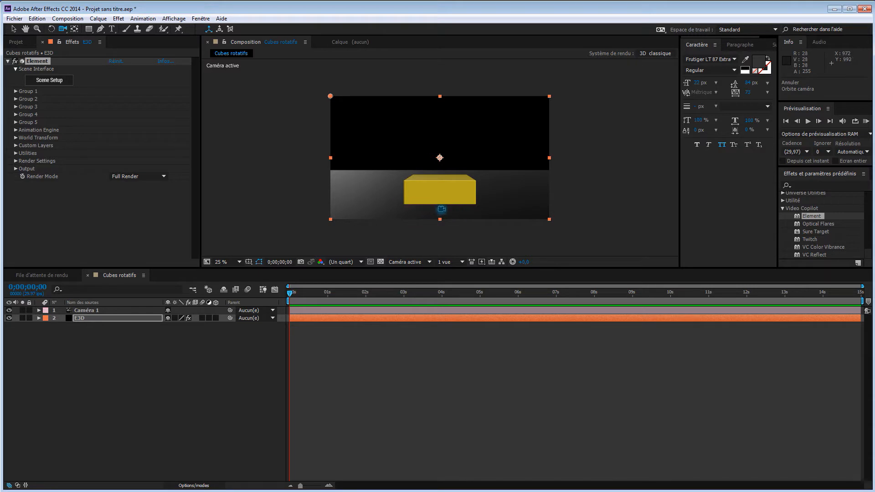
Step: Reopen the Element Scene Setup and duplicate the Plancher model together with its material
{"action": "left_click", "coordinate": [53, 82]}
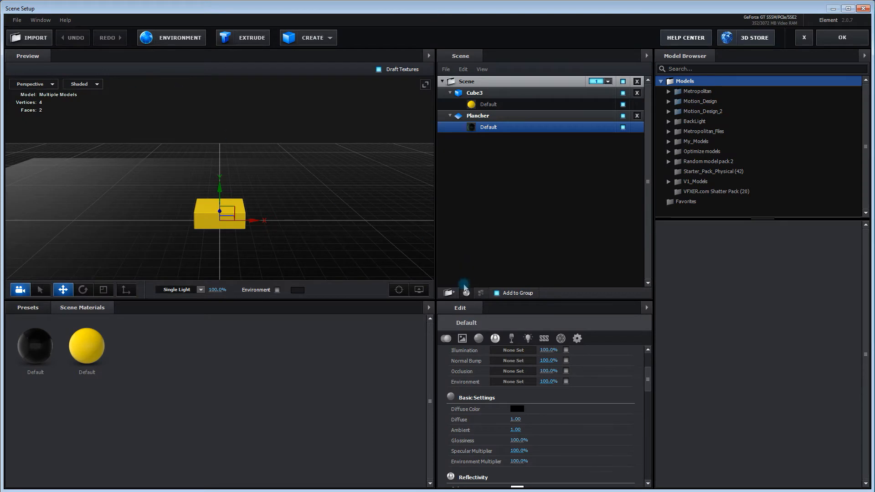
{"action": "left_click", "coordinate": [492, 132]}
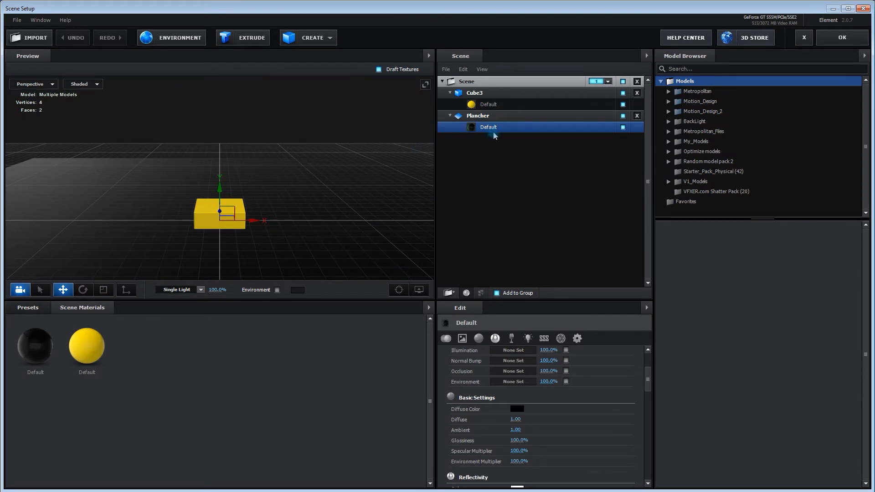
{"action": "left_click", "coordinate": [517, 118]}
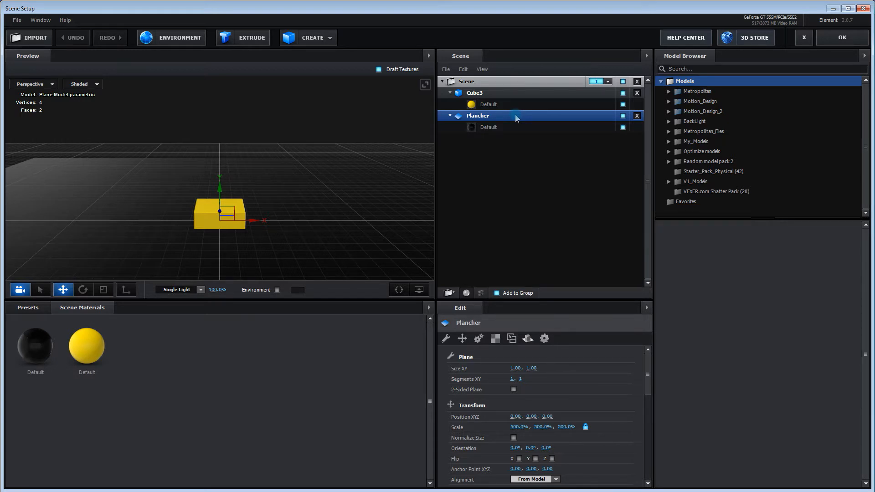
{"action": "right_click", "coordinate": [517, 118]}
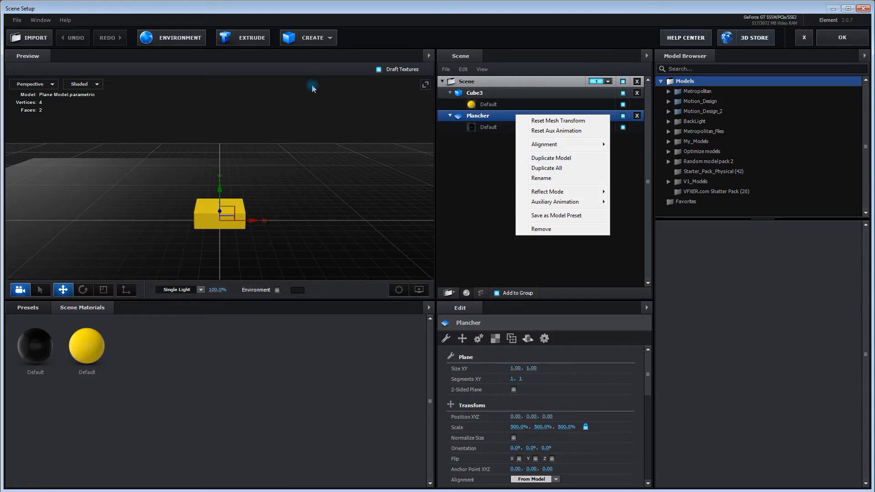
{"action": "left_click", "coordinate": [566, 170]}
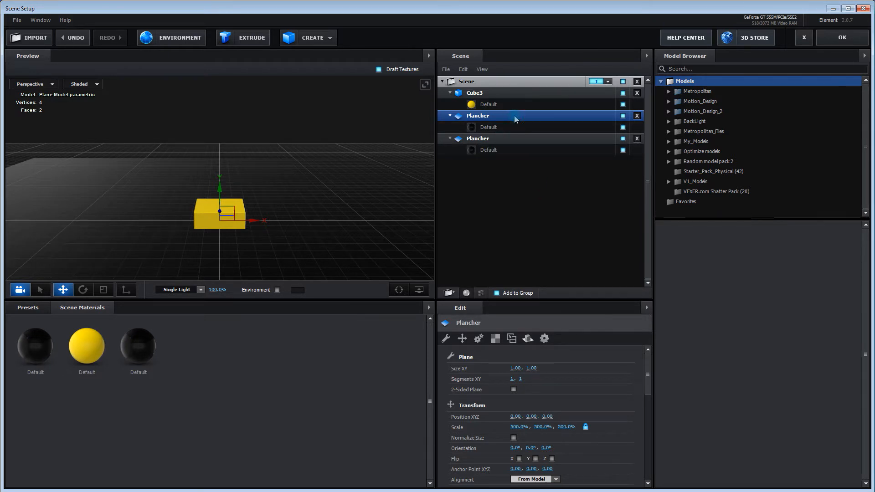
Step: Rename the upper of the two Plancher models as Mur
{"action": "key", "text": "Return"}
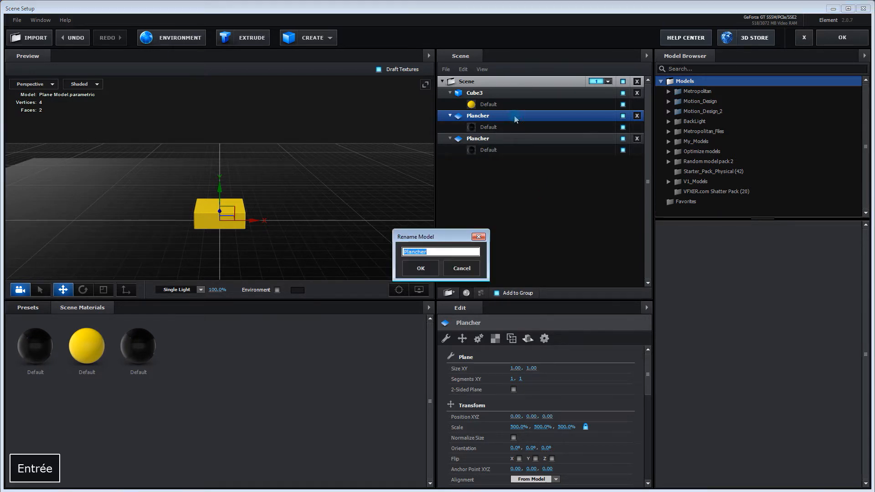
{"action": "type", "text": "Mur"}
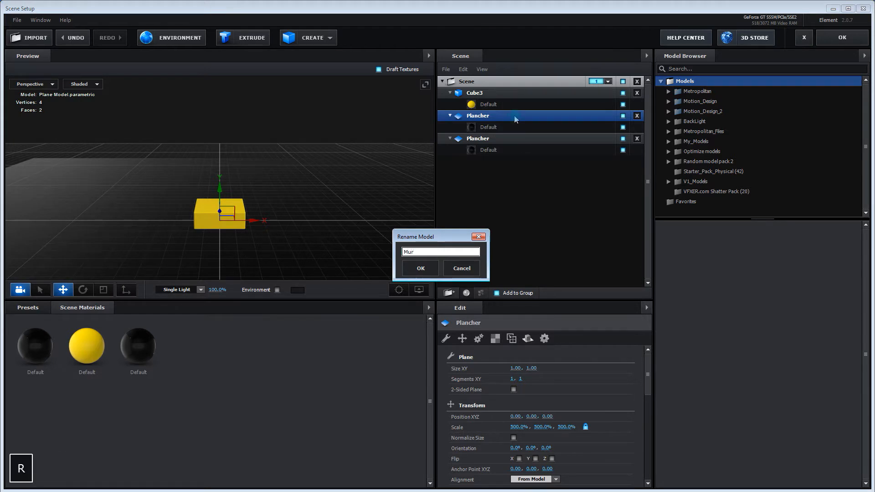
{"action": "left_click", "coordinate": [421, 269]}
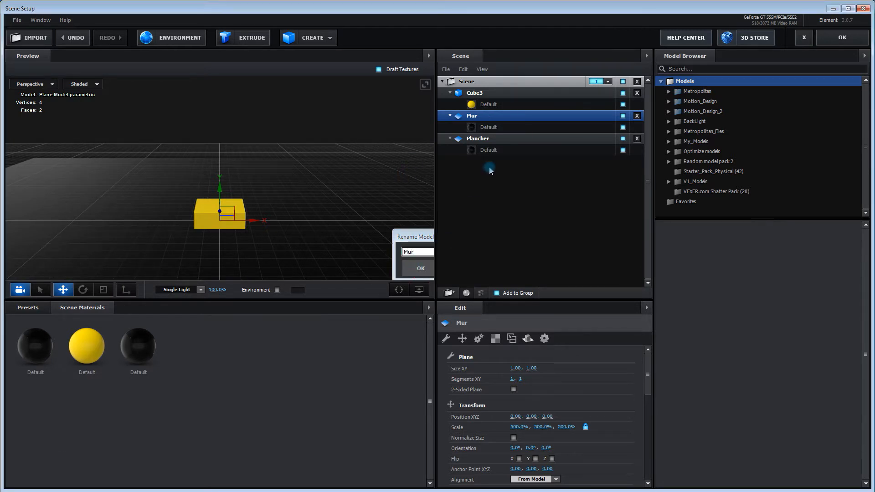
Step: Rotate the Mur plane upright around its X axis to an orientation of 270°, 0°, 0°
{"action": "left_click", "coordinate": [500, 128]}
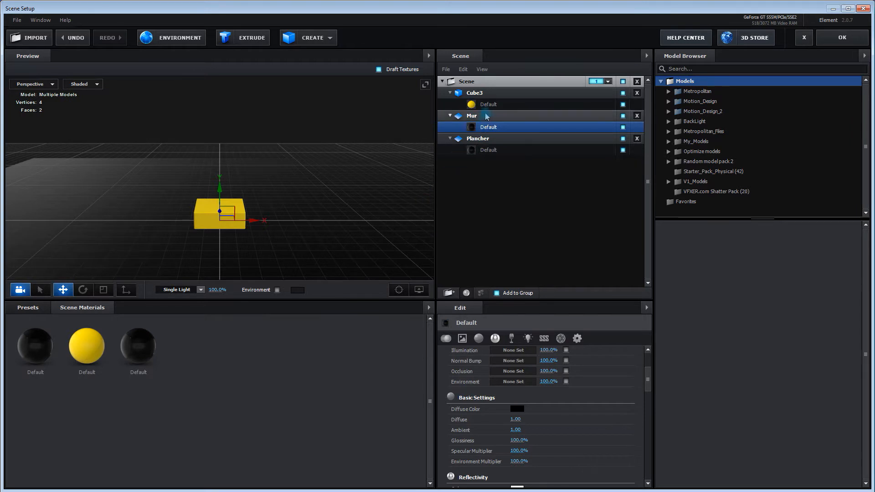
{"action": "left_click", "coordinate": [324, 266]}
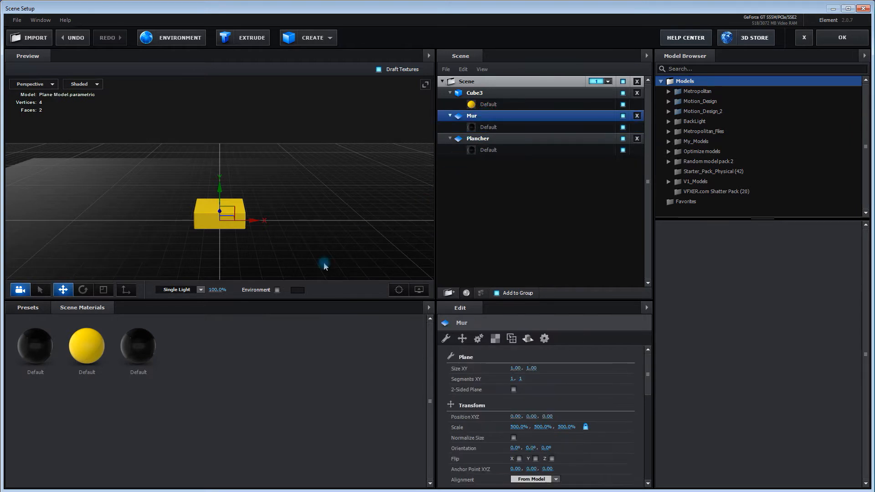
{"action": "left_click", "coordinate": [83, 290]}
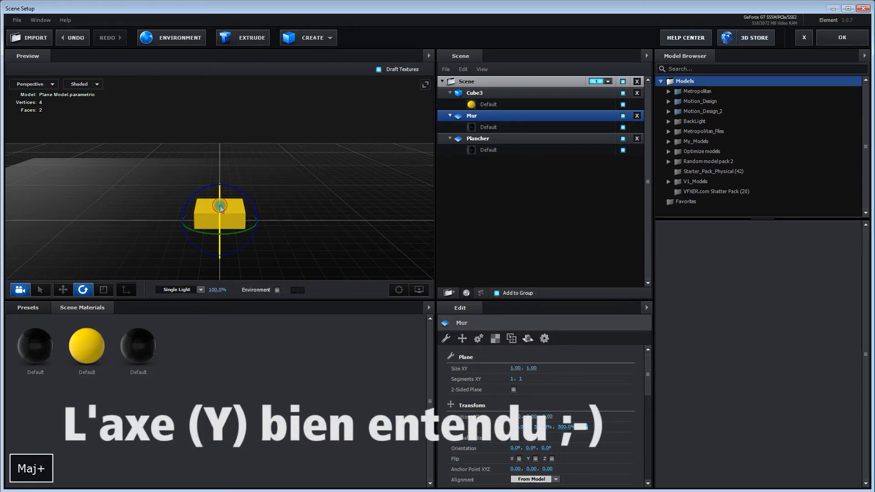
{"action": "left_click_drag", "start_coordinate": [222, 217], "coordinate": [220, 291]}
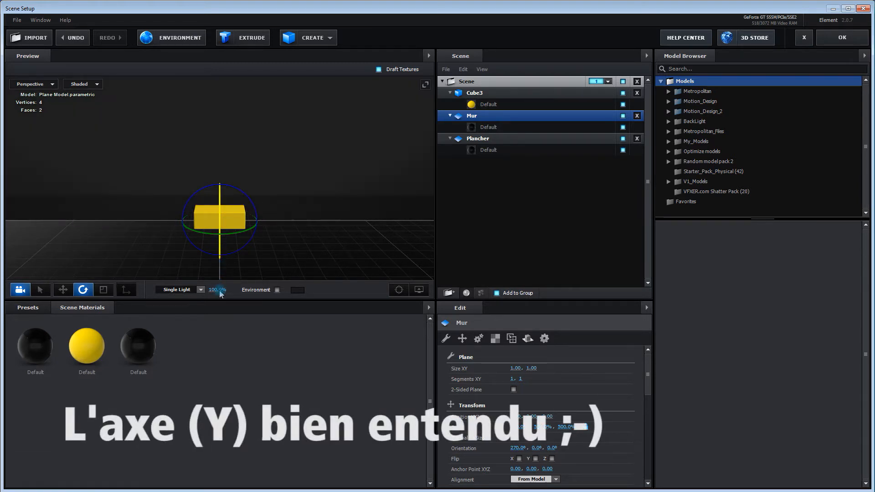
Step: Move the Mur plane up and back behind the cube to about position 0.00, 1.86, 1.89
{"action": "scroll", "coordinate": [273, 264], "scroll_direction": "down", "scroll_amount": 5}
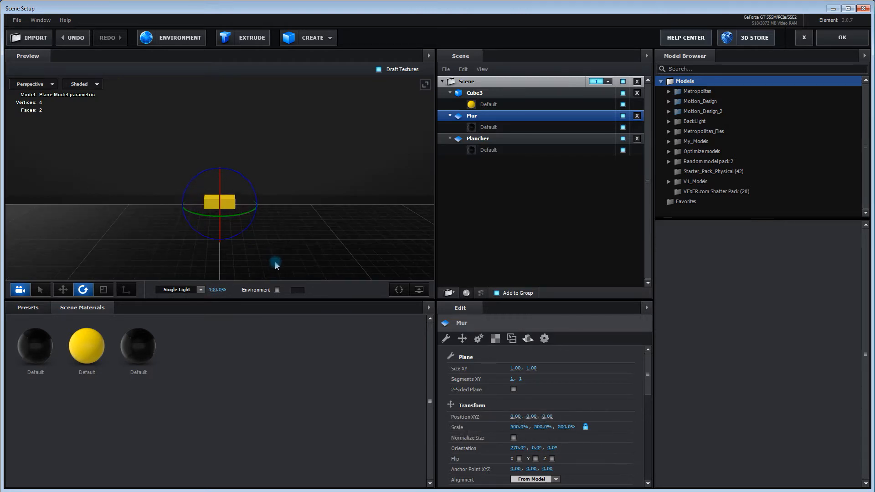
{"action": "left_click_drag", "start_coordinate": [288, 254], "coordinate": [279, 238]}
{"action": "left_click", "coordinate": [63, 290]}
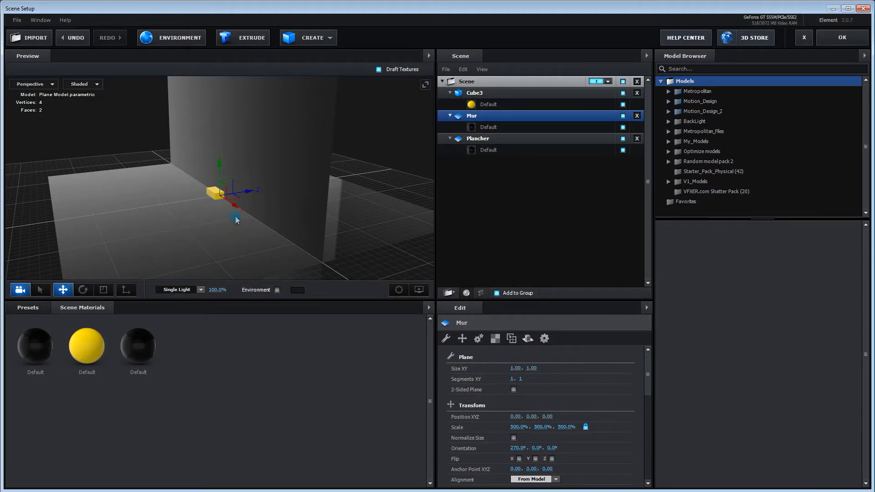
{"action": "left_click_drag", "start_coordinate": [250, 195], "coordinate": [359, 41]}
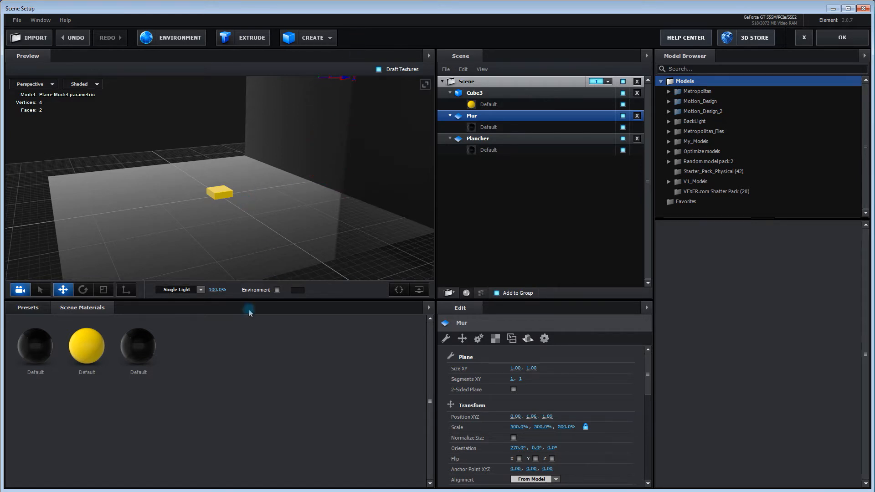
{"action": "left_click_drag", "start_coordinate": [220, 256], "coordinate": [275, 247]}
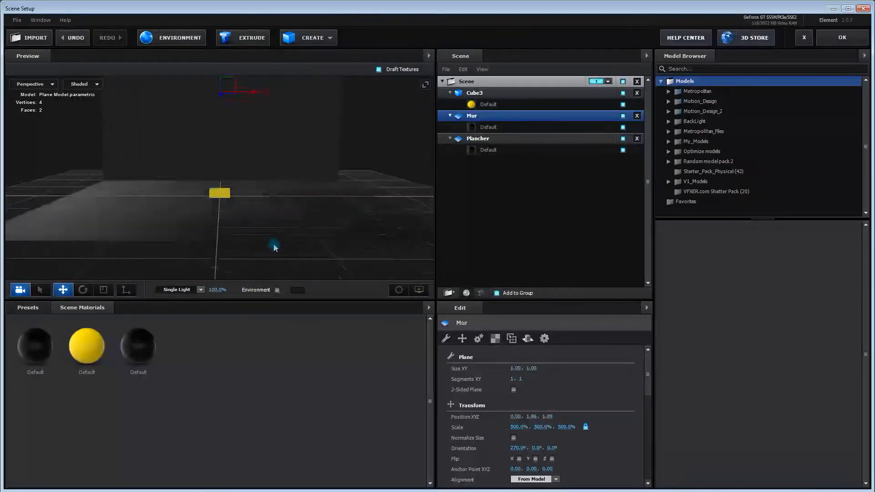
{"action": "scroll", "coordinate": [297, 205], "scroll_direction": "up", "scroll_amount": 5}
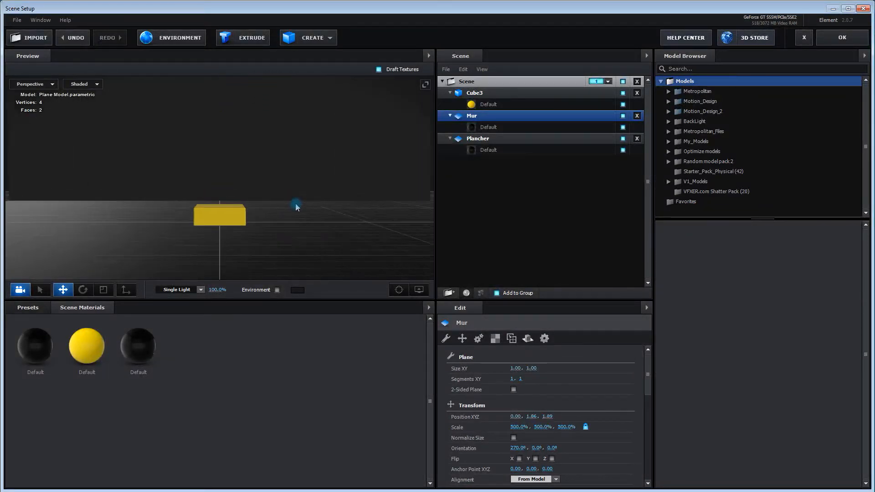
{"action": "scroll", "coordinate": [296, 205], "scroll_direction": "up", "scroll_amount": 3}
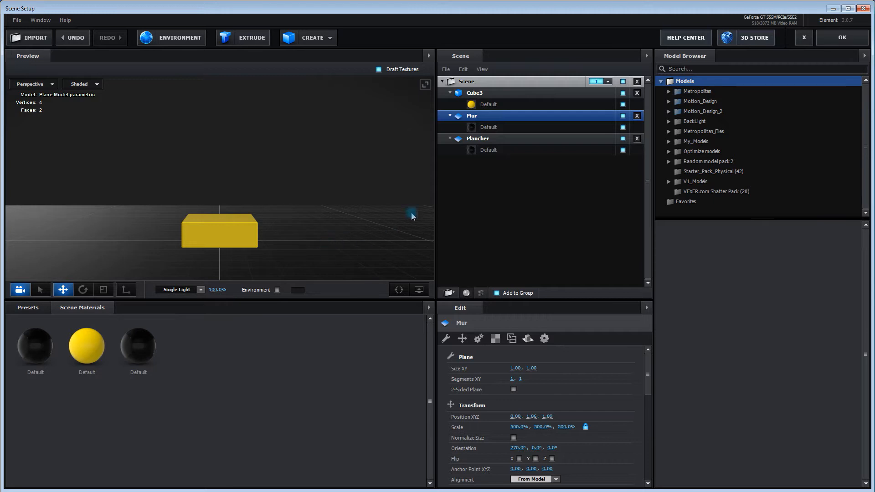
Step: Set Plancher's Reflect Mode to Mirror Surface, and pull the composition camera back slightly from the cube
{"action": "left_click", "coordinate": [524, 140]}
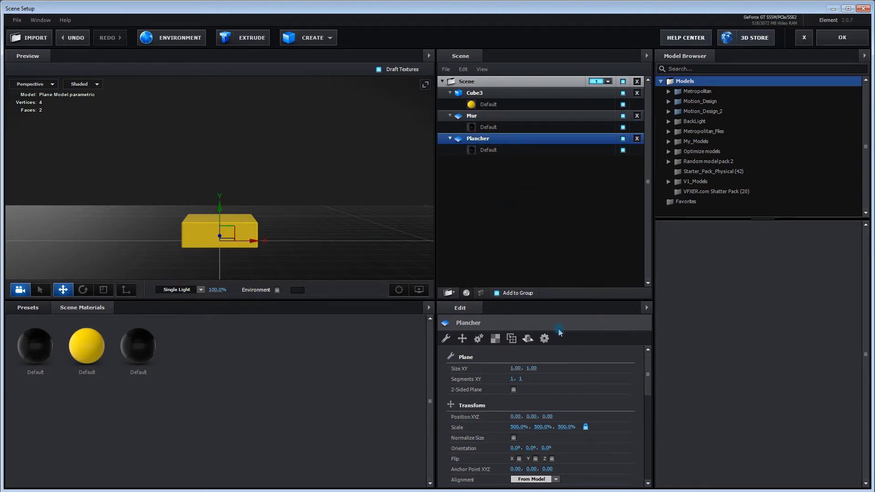
{"action": "left_click", "coordinate": [528, 340]}
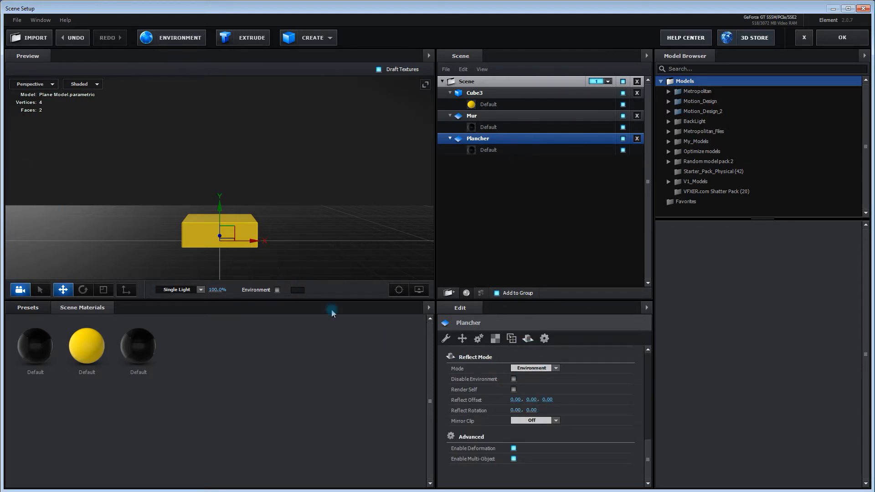
{"action": "left_click", "coordinate": [556, 369]}
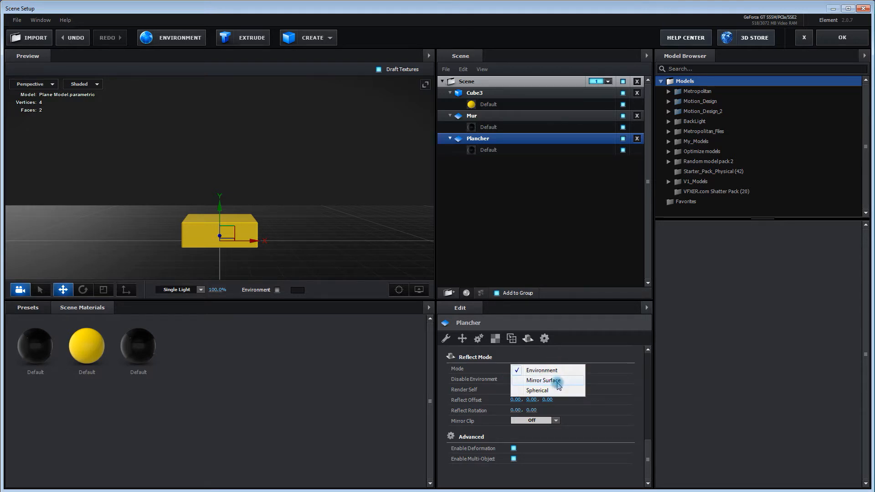
{"action": "left_click", "coordinate": [559, 385]}
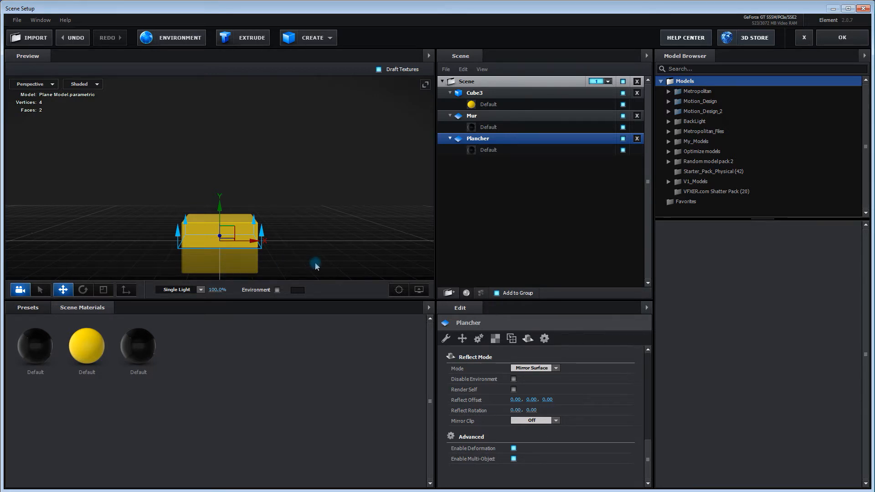
{"action": "left_click", "coordinate": [842, 39]}
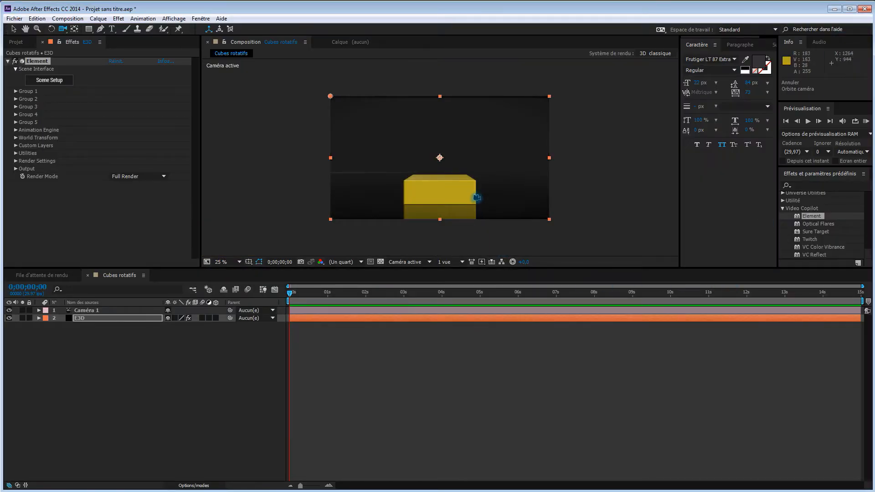
{"action": "left_click_drag", "start_coordinate": [477, 197], "coordinate": [473, 208]}
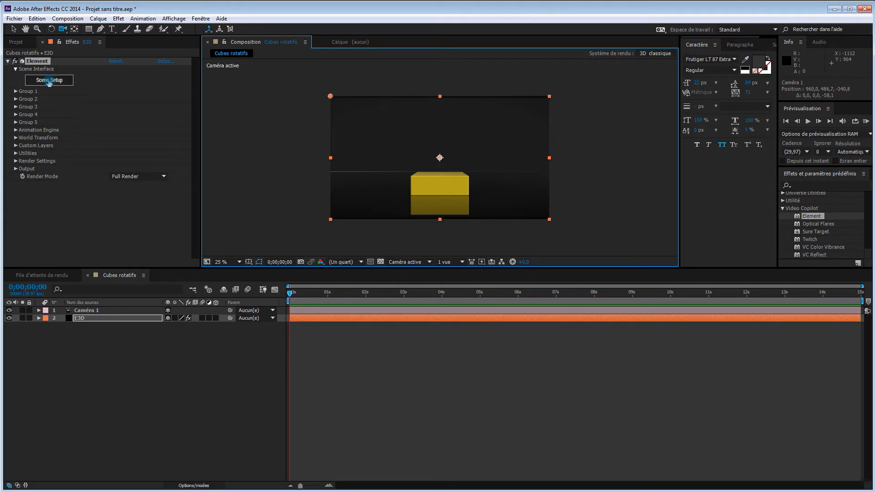
Step: Reopen the Element Scene Setup and set the diffuse color of Mur's Default material to dark blue, 163F6C
{"action": "left_click", "coordinate": [49, 81]}
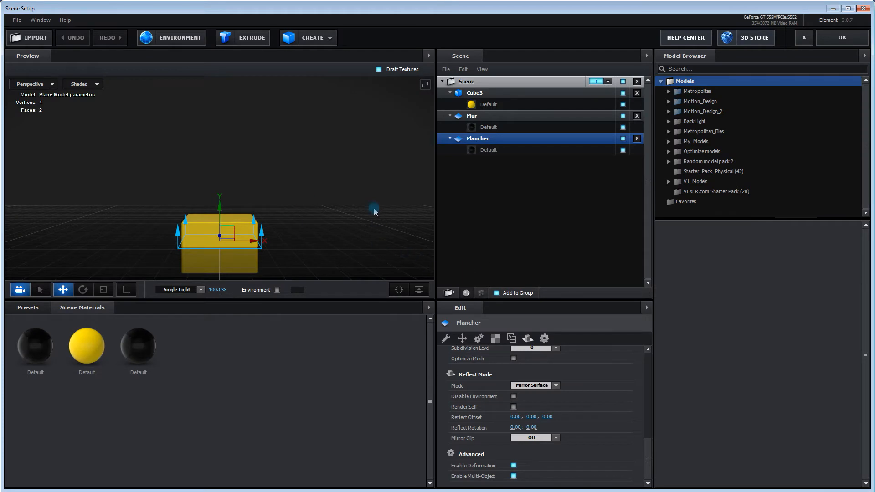
{"action": "left_click", "coordinate": [505, 128]}
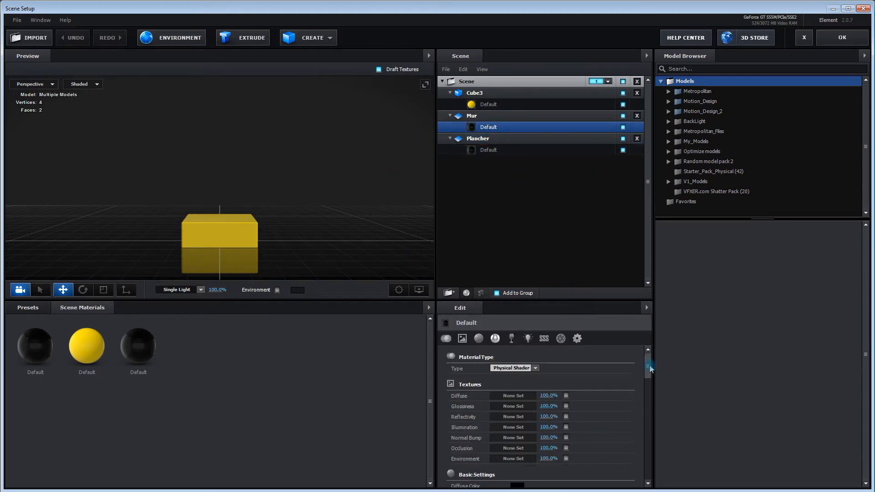
{"action": "left_click_drag", "start_coordinate": [648, 364], "coordinate": [631, 391]}
{"action": "left_click", "coordinate": [518, 367]}
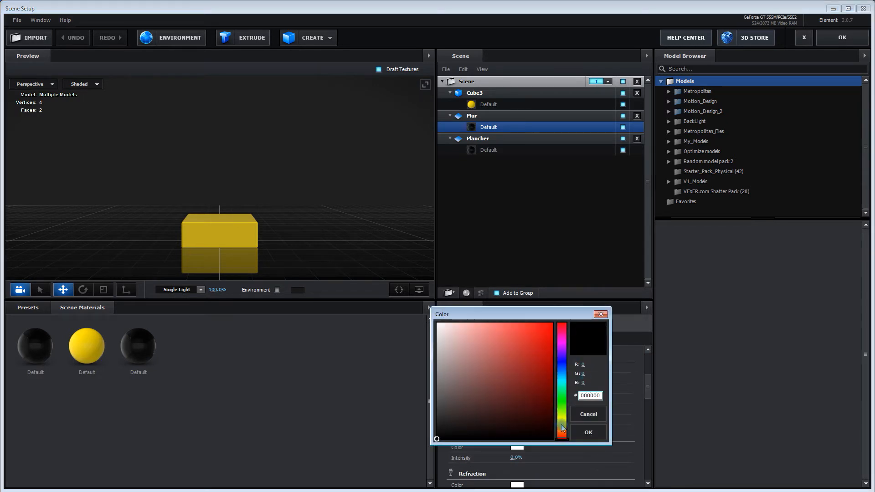
{"action": "left_click_drag", "start_coordinate": [562, 440], "coordinate": [562, 371]}
{"action": "left_click_drag", "start_coordinate": [503, 439], "coordinate": [530, 393]}
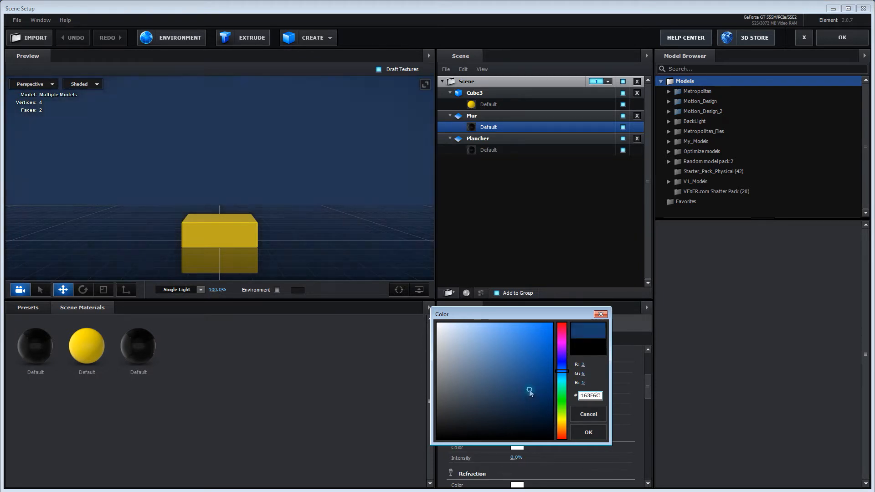
{"action": "left_click", "coordinate": [592, 435]}
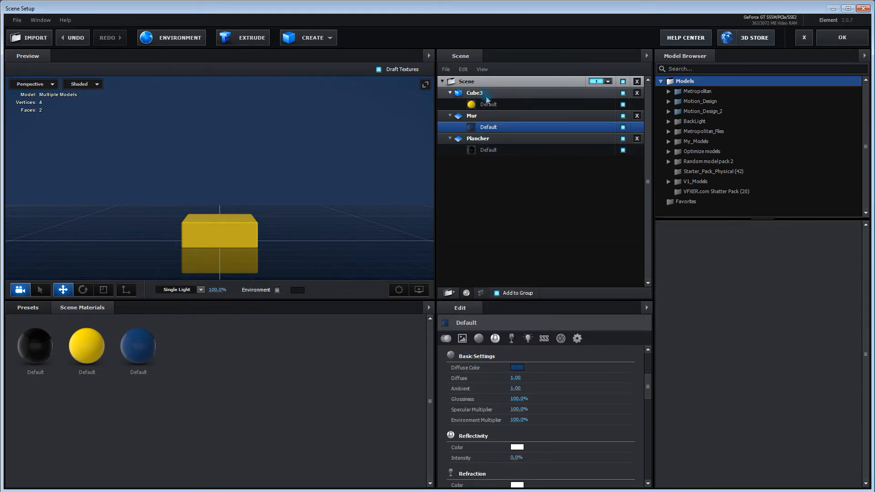
Step: Collapse the Cube3, Mur and Plancher entries in the scene hierarchy and select the Cube3 model
{"action": "left_click", "coordinate": [490, 138]}
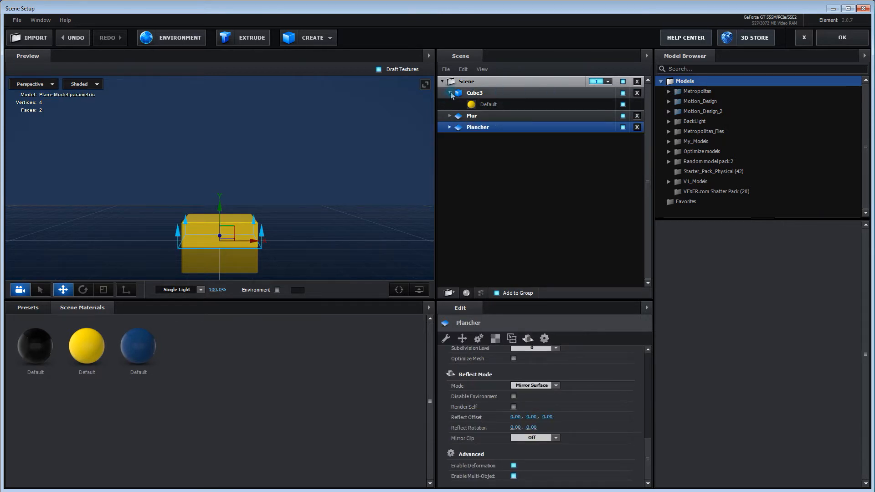
{"action": "left_click", "coordinate": [553, 94]}
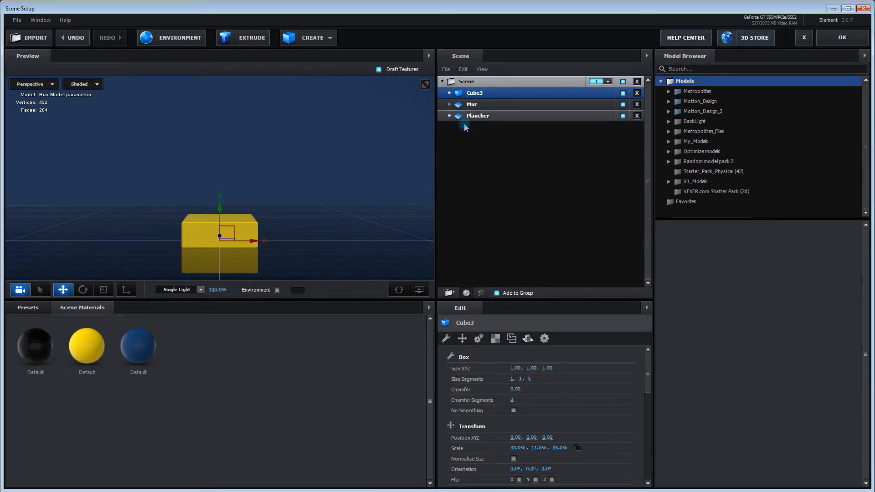
Step: Add a group folder to the root of the scene hierarchy and rename it Cube 3
{"action": "left_click", "coordinate": [481, 83]}
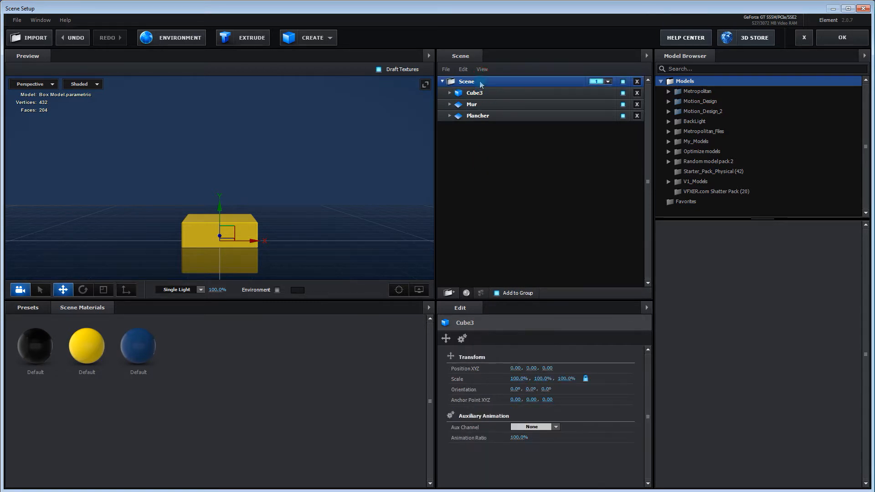
{"action": "left_click", "coordinate": [450, 293]}
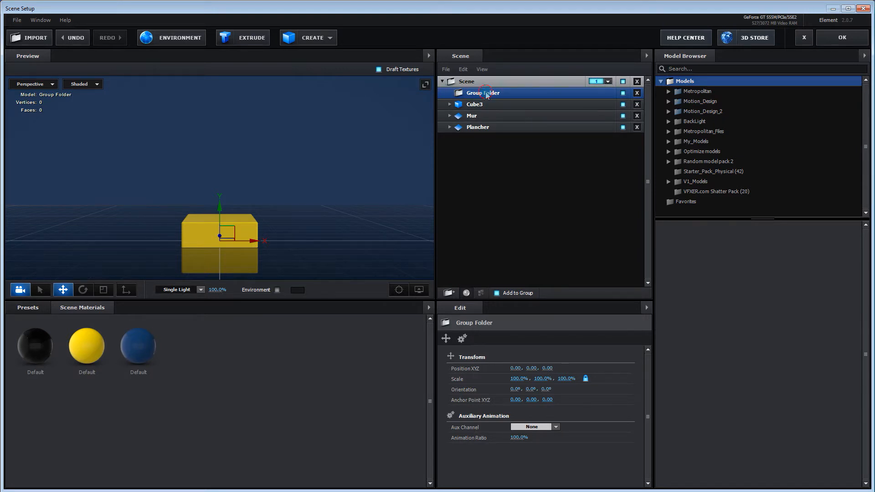
{"action": "key", "text": "Return"}
{"action": "type", "text": "Cube 3"}
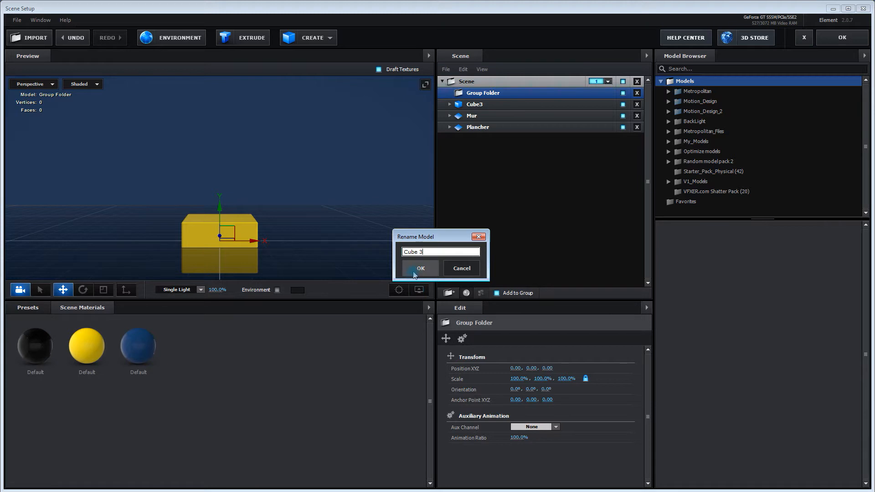
{"action": "left_click", "coordinate": [414, 273]}
Step: Move the Cube3 model into the Cube 3 group folder and accept the scene setup
{"action": "left_click", "coordinate": [490, 108]}
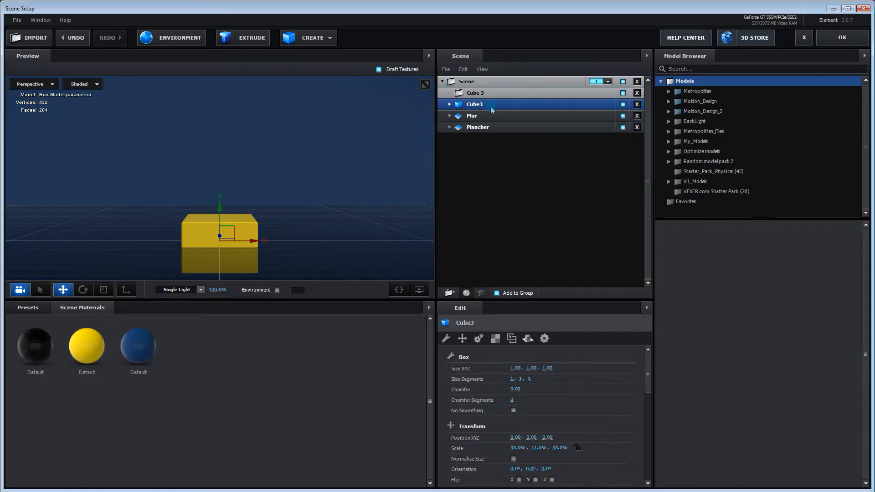
{"action": "left_click_drag", "start_coordinate": [491, 106], "coordinate": [492, 97]}
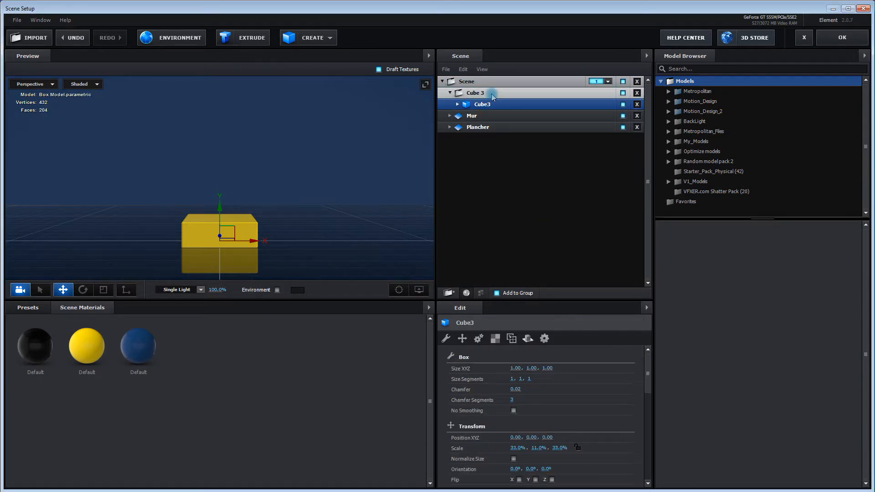
{"action": "left_click", "coordinate": [497, 93]}
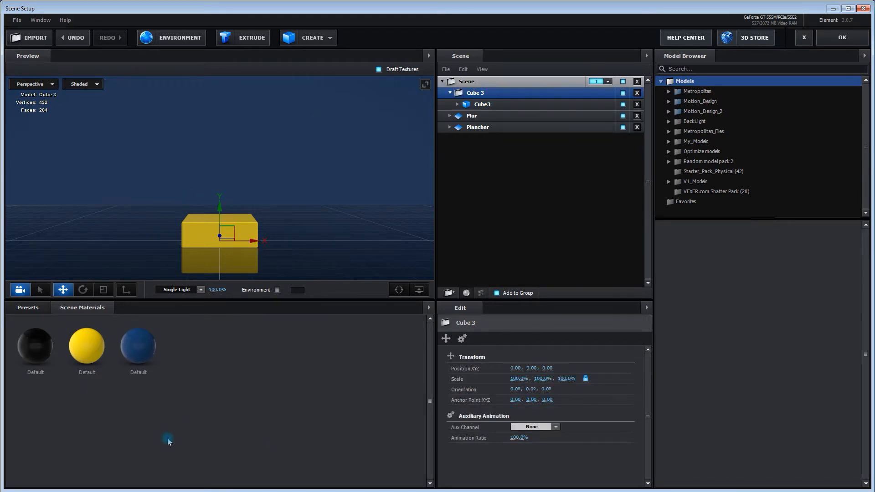
{"action": "left_click", "coordinate": [842, 39]}
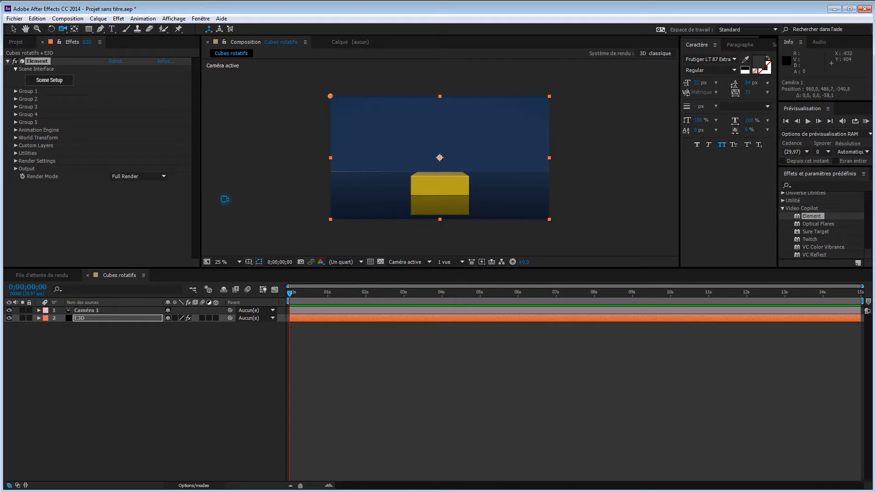
Step: Create a new empty text layer in the Cubes rotatifs composition
{"action": "right_click", "coordinate": [162, 357]}
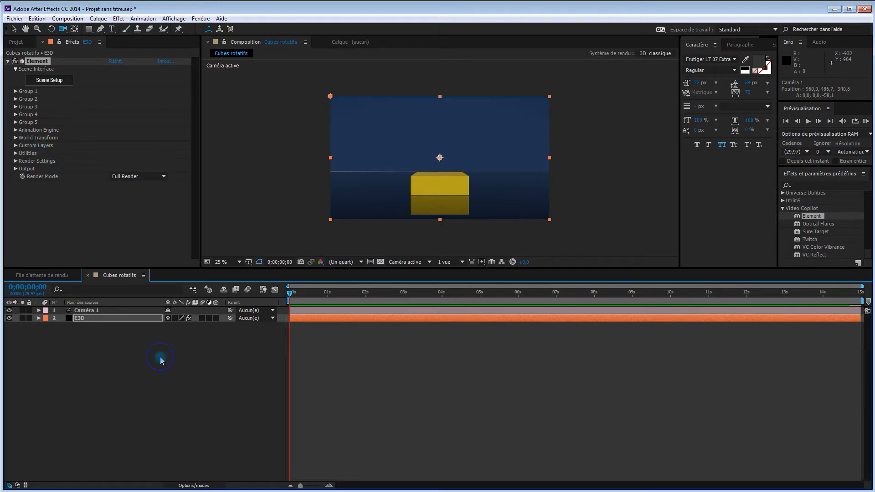
{"action": "mouse_move", "coordinate": [187, 363]}
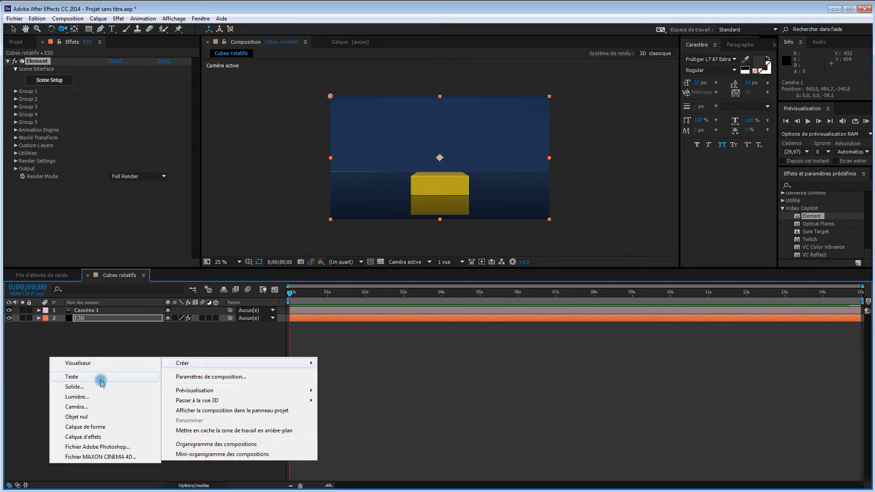
{"action": "left_click", "coordinate": [101, 382]}
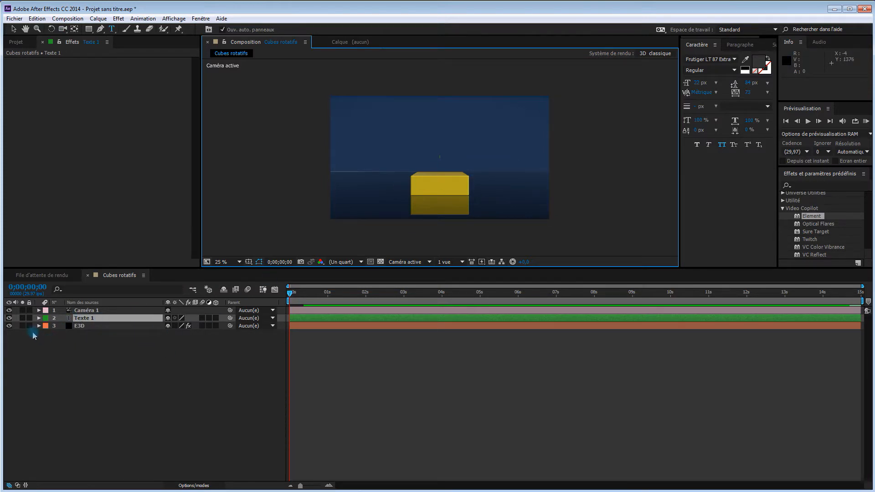
{"action": "left_click", "coordinate": [39, 318]}
{"action": "left_click", "coordinate": [39, 318]}
{"action": "key", "text": "BackSpace"}
{"action": "key", "text": "Return"}
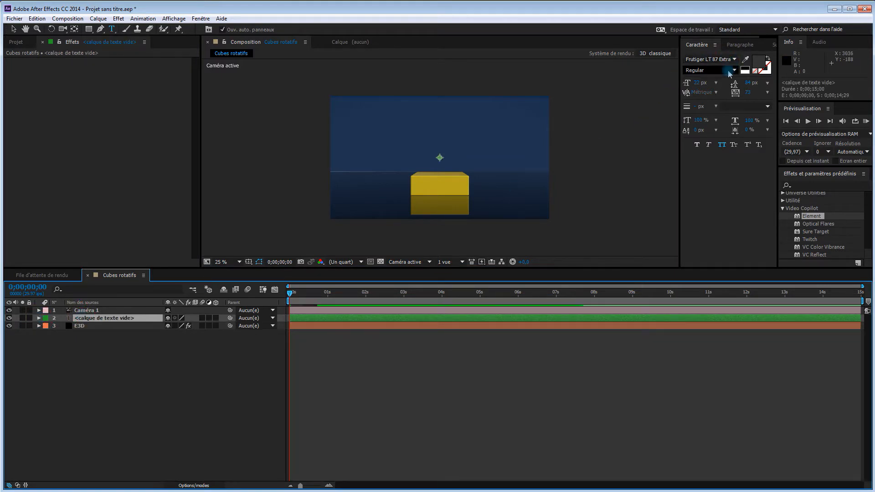
Step: Set the text layer's font size to 50 px and its tracking to 50
{"action": "left_click", "coordinate": [697, 83]}
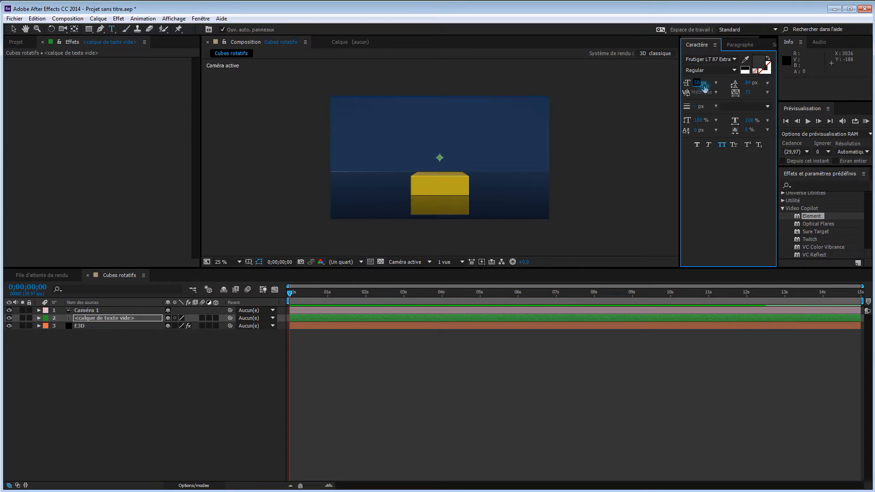
{"action": "left_click", "coordinate": [755, 93]}
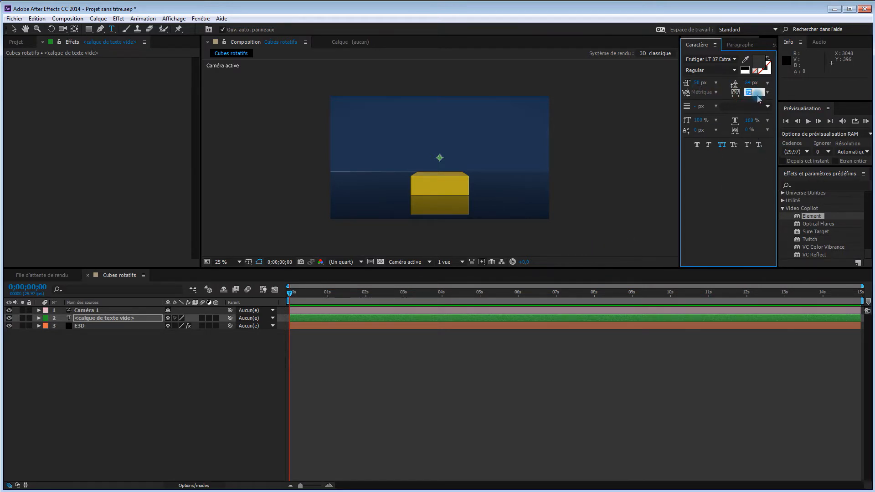
{"action": "type", "text": "50"}
{"action": "key", "text": "Return"}
Step: Enter the word tutoriels in the text layer and set its fill color to white
{"action": "left_click", "coordinate": [109, 319]}
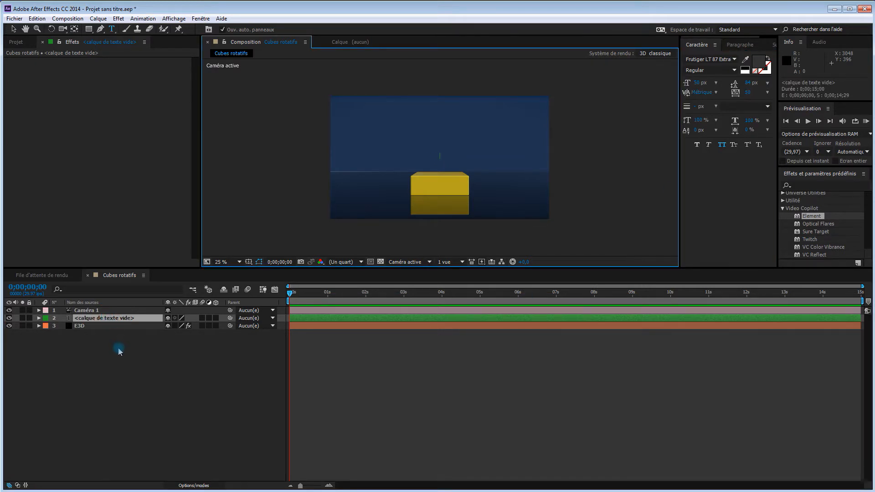
{"action": "key", "text": "u"}
{"action": "key", "text": "o"}
{"action": "left_click", "coordinate": [758, 61]}
{"action": "left_click_drag", "start_coordinate": [275, 149], "coordinate": [163, 72]}
{"action": "left_click", "coordinate": [363, 73]}
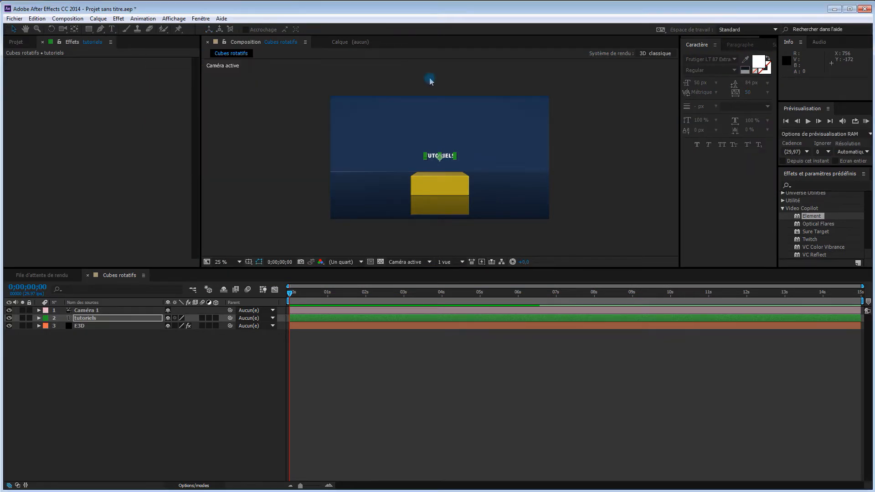
Step: Duplicate the tutoriels text layer until there are nine in total, deleting the surplus tutoriels 10 copy
{"action": "key", "text": "period"}
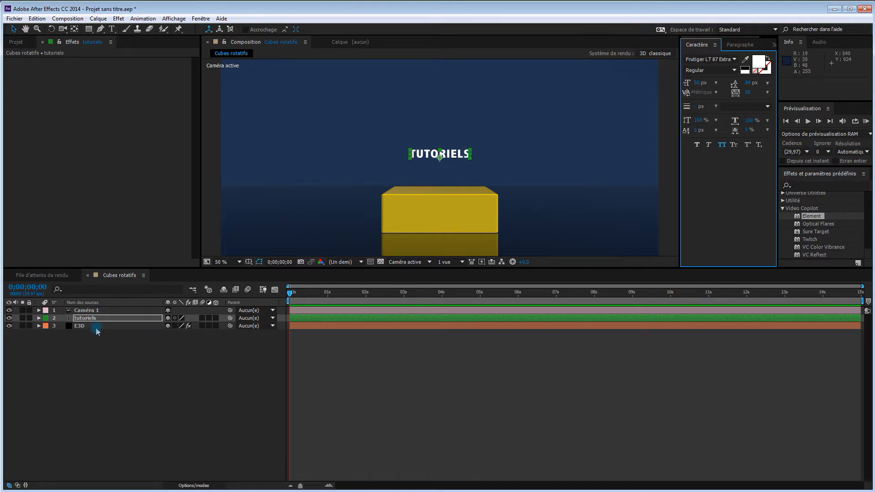
{"action": "key", "text": "Return"}
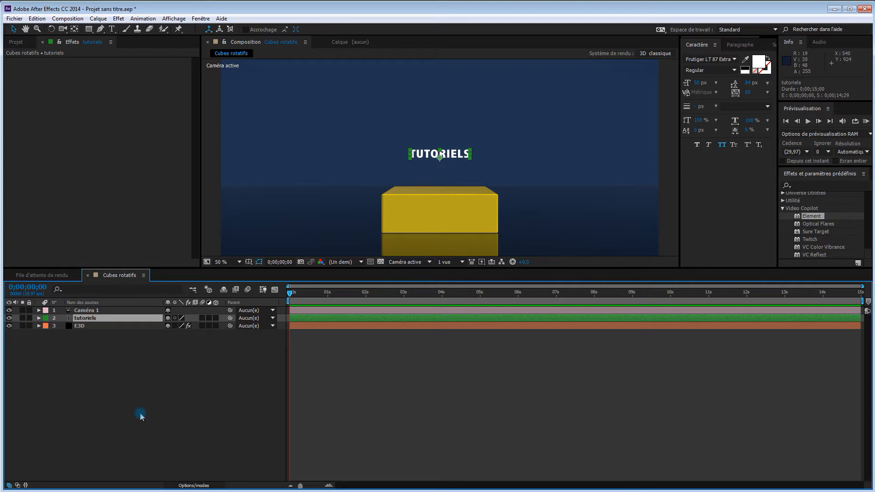
{"action": "key", "text": "ctrl+d"}
{"action": "key", "text": "ctrl+d"}
{"action": "key", "text": "ctrl+d"}
{"action": "key", "text": "ctrl+d"}
{"action": "key", "text": "ctrl+d"}
{"action": "key", "text": "ctrl+d"}
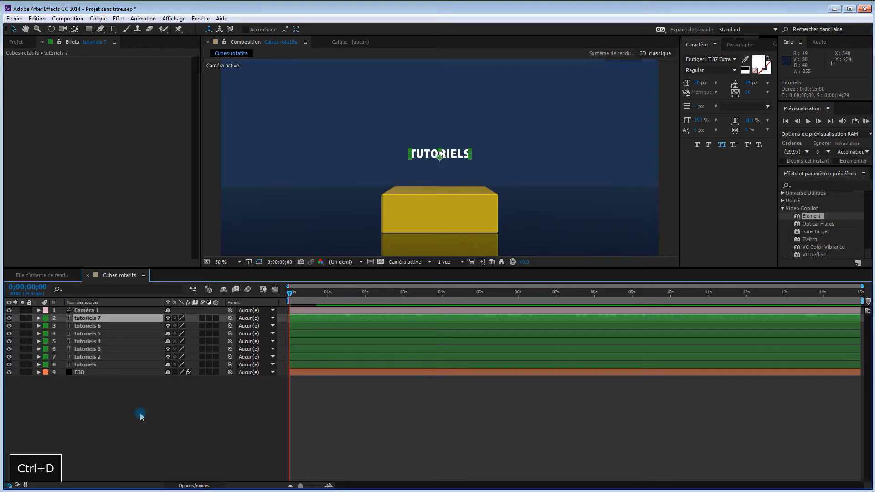
{"action": "key", "text": "ctrl+d"}
{"action": "key", "text": "ctrl+d"}
{"action": "key", "text": "ctrl+d"}
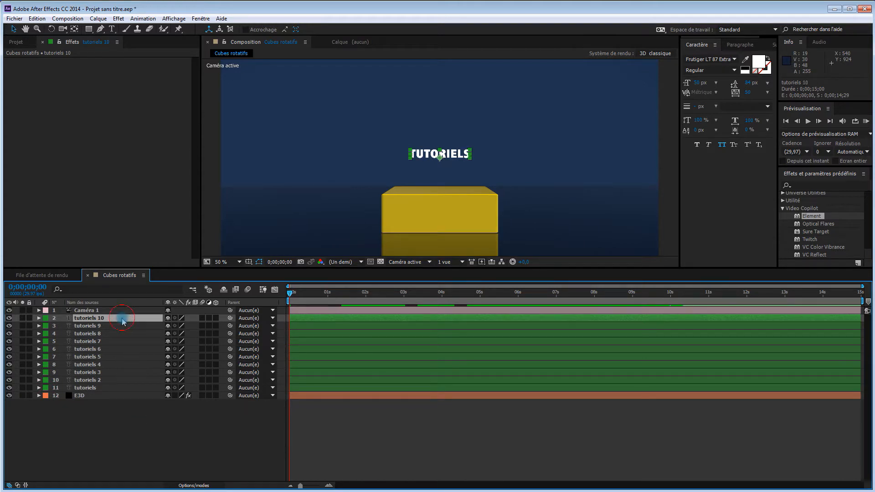
{"action": "key", "text": "Delete"}
Step: Solo the tutoriels 2 layer and replace its text with AFTER
{"action": "left_click", "coordinate": [81, 388]}
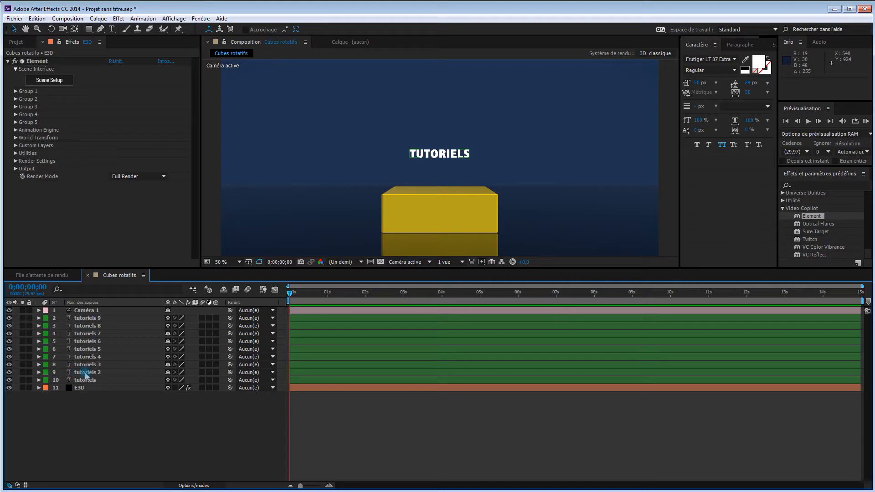
{"action": "left_click", "coordinate": [86, 373]}
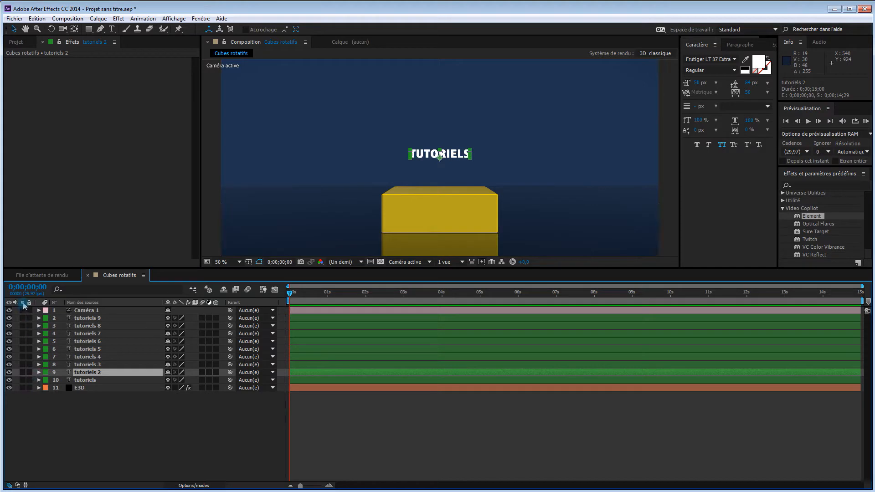
{"action": "left_click", "coordinate": [23, 373]}
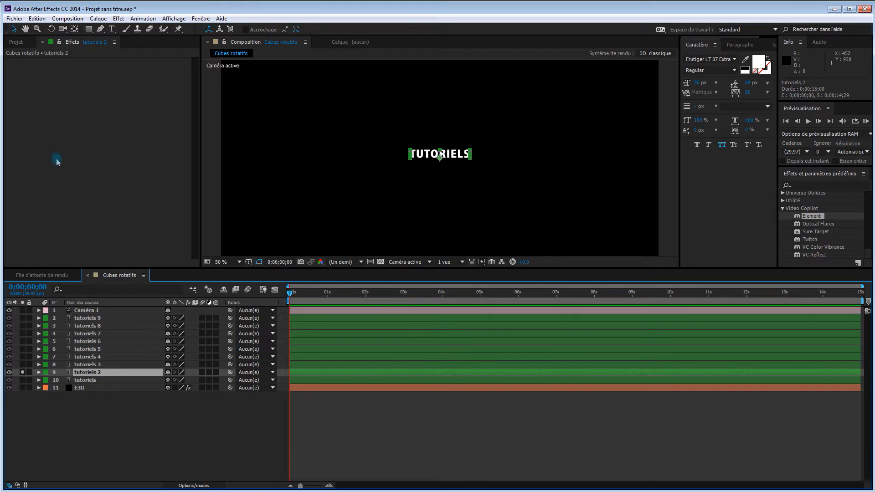
{"action": "left_click", "coordinate": [112, 29]}
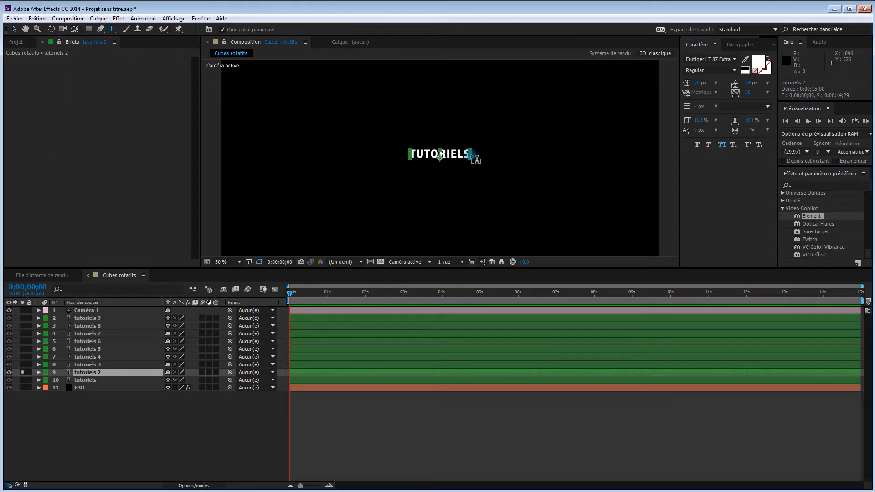
{"action": "left_click_drag", "start_coordinate": [470, 155], "coordinate": [407, 155]}
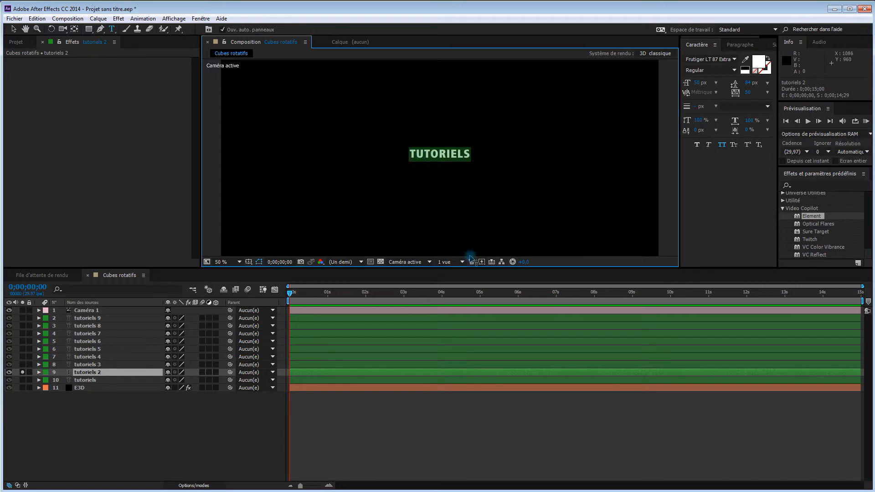
{"action": "type", "text": "AF"}
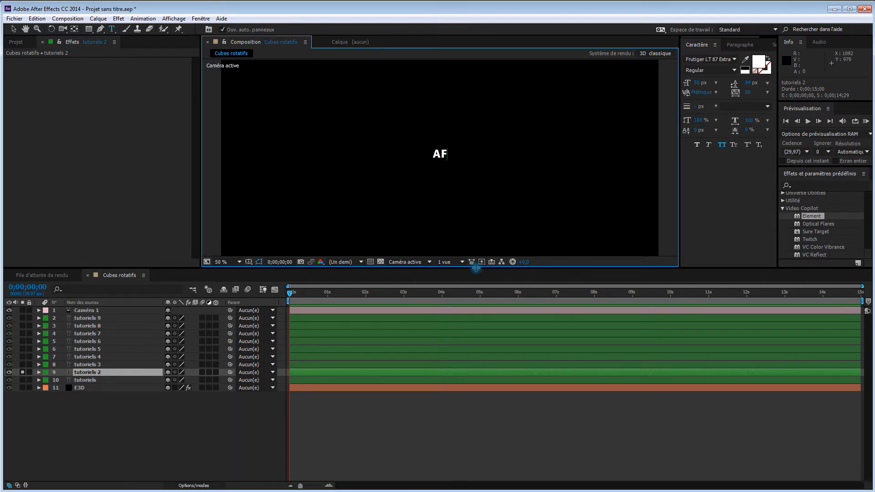
{"action": "type", "text": "TER"}
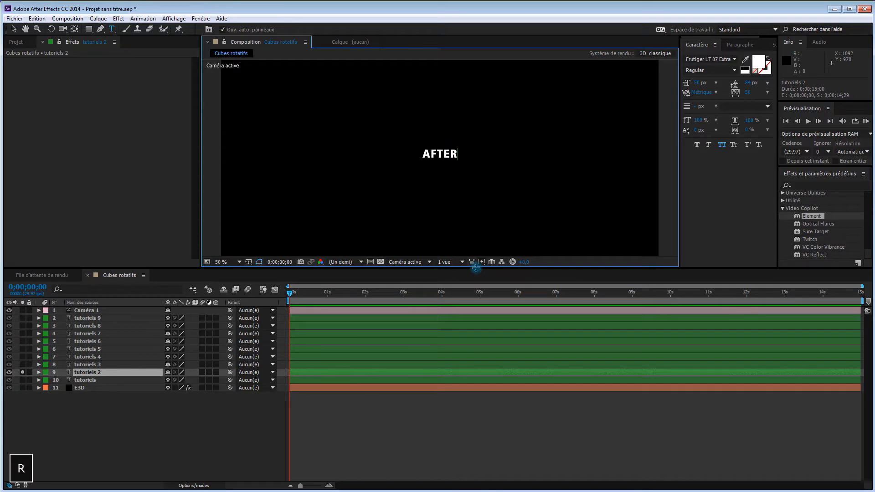
Step: Isolate the tutoriels 3 layer and replace its text with effects
{"action": "left_click", "coordinate": [84, 366]}
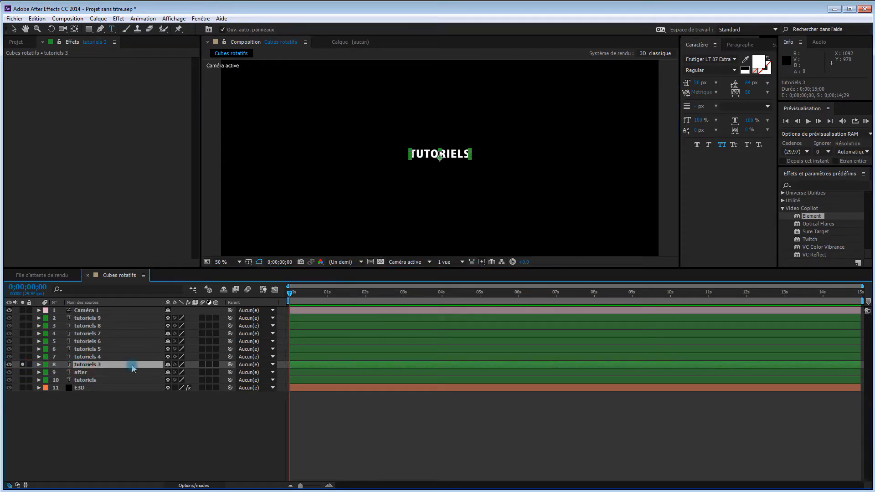
{"action": "left_click_drag", "start_coordinate": [469, 154], "coordinate": [408, 158]}
{"action": "type", "text": "effects"}
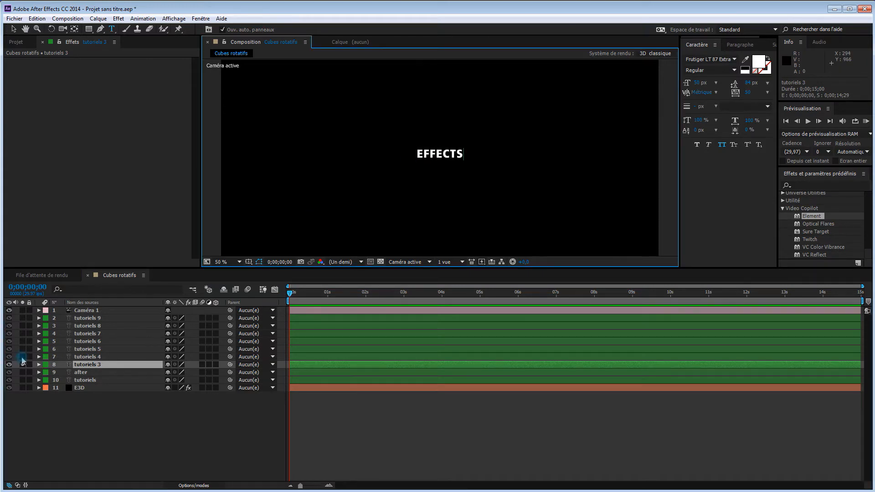
Step: Switch the solo to the tutoriels 4 layer and replace its text with plug in
{"action": "left_click", "coordinate": [23, 357]}
{"action": "left_click", "coordinate": [22, 364]}
{"action": "left_click", "coordinate": [92, 358]}
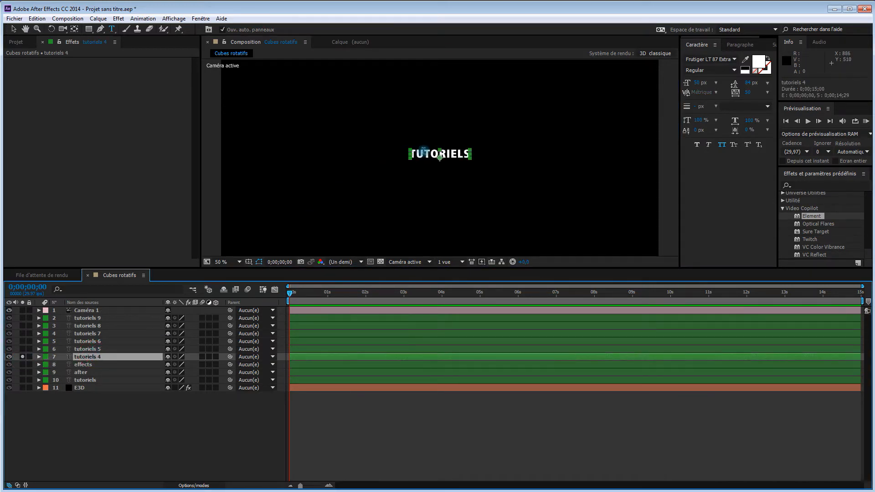
{"action": "left_click_drag", "start_coordinate": [469, 155], "coordinate": [408, 154]}
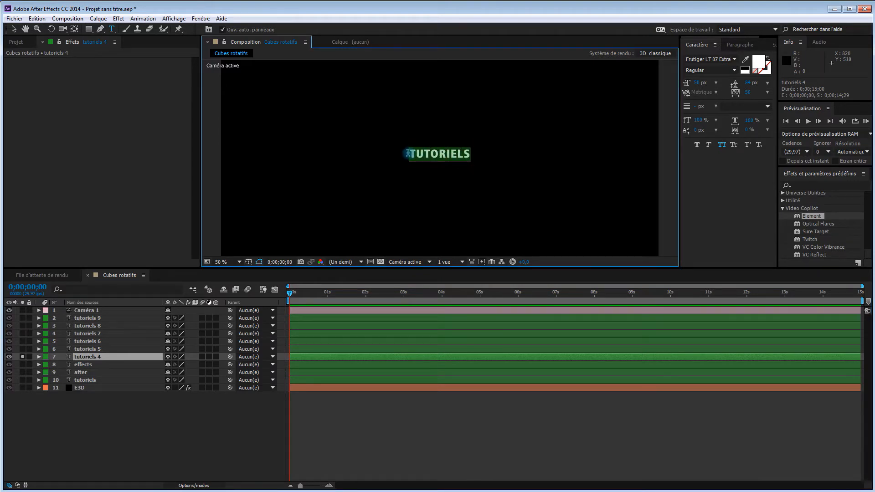
{"action": "type", "text": "plug in"}
Step: Switch the solo to the tutoriels 5 layer and replace its text with videocopilot
{"action": "left_click", "coordinate": [87, 349]}
{"action": "left_click", "coordinate": [22, 349]}
{"action": "left_click", "coordinate": [23, 356]}
{"action": "left_click_drag", "start_coordinate": [470, 155], "coordinate": [402, 154]}
{"action": "type", "text": "videocopil"}
Step: Solo the tutoriels 6 layer instead and replace its text with element 3d v2, giving the v2 a smaller font size
{"action": "left_click", "coordinate": [23, 341]}
{"action": "left_click", "coordinate": [23, 349]}
{"action": "left_click", "coordinate": [100, 341]}
{"action": "left_click_drag", "start_coordinate": [468, 156], "coordinate": [406, 154]}
{"action": "type", "text": "element 3d v2"}
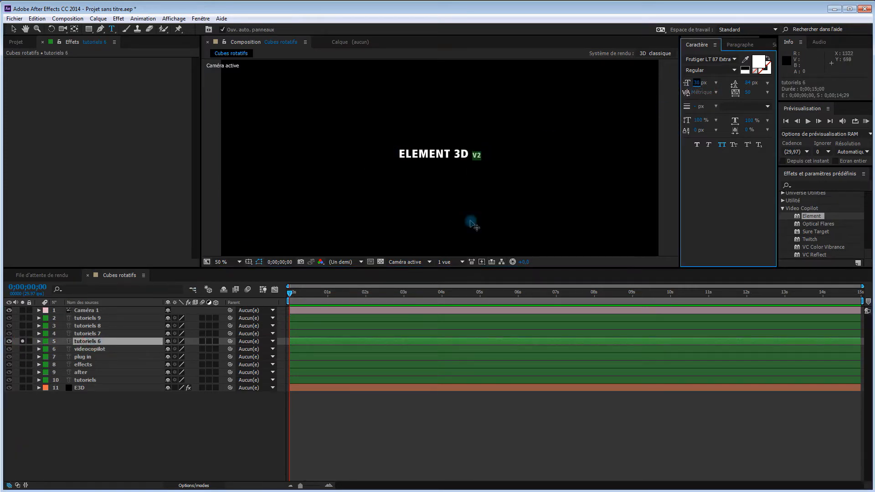
Step: Switch the solo to the tutoriels 7 layer and replace its text with avec
{"action": "left_click", "coordinate": [23, 334]}
{"action": "left_click", "coordinate": [22, 342]}
{"action": "left_click", "coordinate": [93, 334]}
{"action": "left_click_drag", "start_coordinate": [469, 154], "coordinate": [408, 156]}
{"action": "type", "text": "avec"}
Step: Solo the tutoriels 8 layer instead and replace its text with the presenter's first name
{"action": "left_click", "coordinate": [22, 334]}
{"action": "left_click", "coordinate": [23, 326]}
{"action": "left_click", "coordinate": [92, 326]}
{"action": "type", "text": "daniel"}
Step: Solo the tutoriels 9 layer instead and replace its text with the presenter's last name
{"action": "left_click", "coordinate": [22, 326]}
{"action": "left_click", "coordinate": [23, 318]}
{"action": "left_click", "coordinate": [89, 318]}
{"action": "left_click_drag", "start_coordinate": [469, 154], "coordinate": [407, 155]}
{"action": "type", "text": "lafrance"}
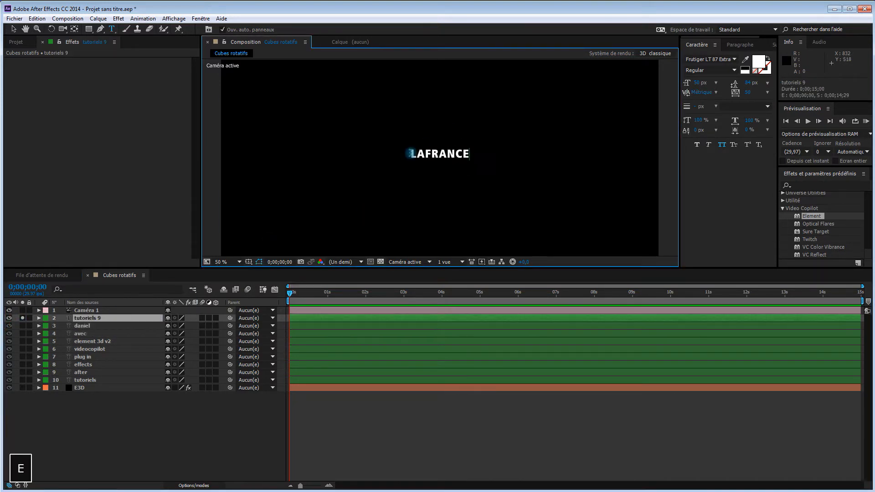
Step: Turn off the solo on the top text layer and select all nine text layers
{"action": "left_click", "coordinate": [22, 318]}
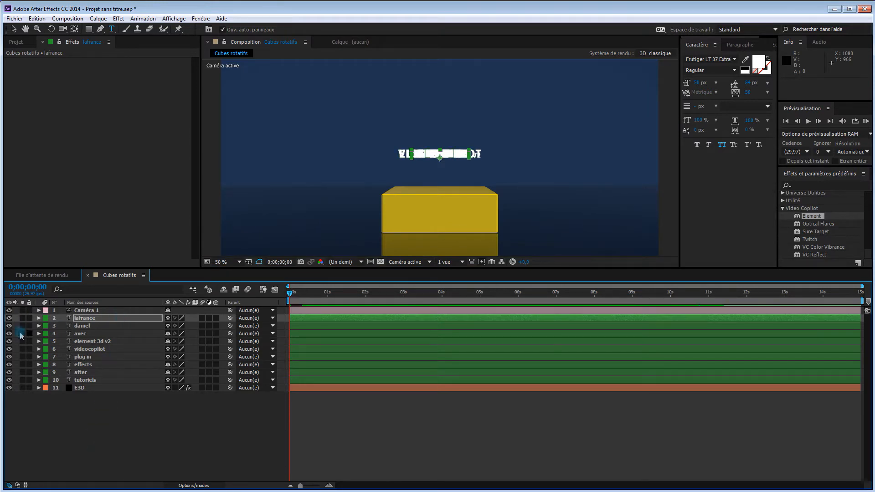
{"action": "left_click", "coordinate": [111, 319]}
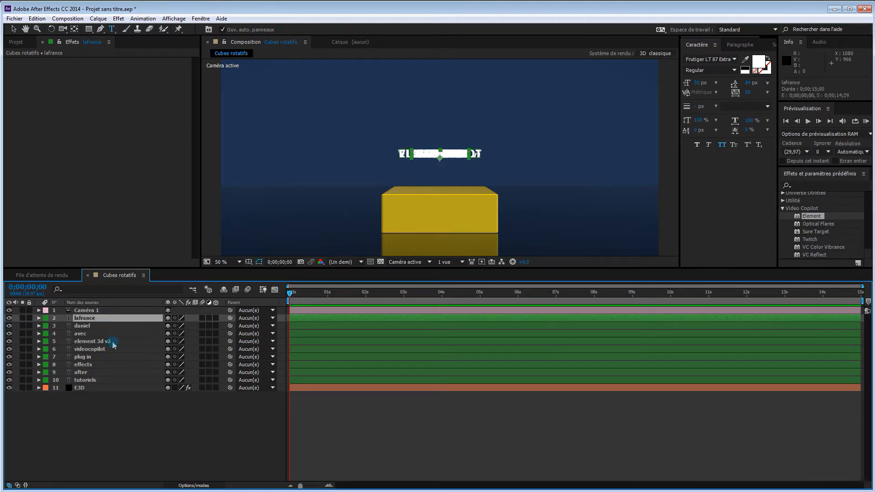
{"action": "left_click", "coordinate": [97, 382], "text": "shift"}
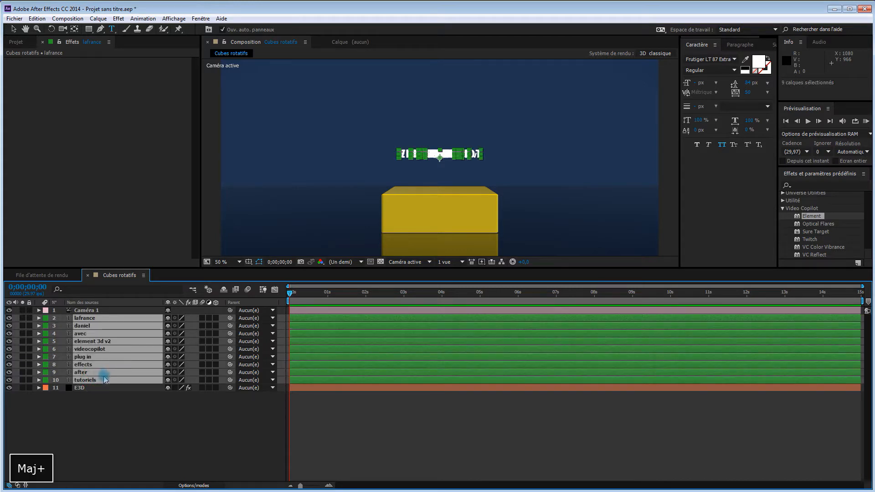
Step: Move the nine selected text layers below the E3D layer, turn off their visibility and deselect them
{"action": "left_click_drag", "start_coordinate": [101, 382], "coordinate": [104, 393]}
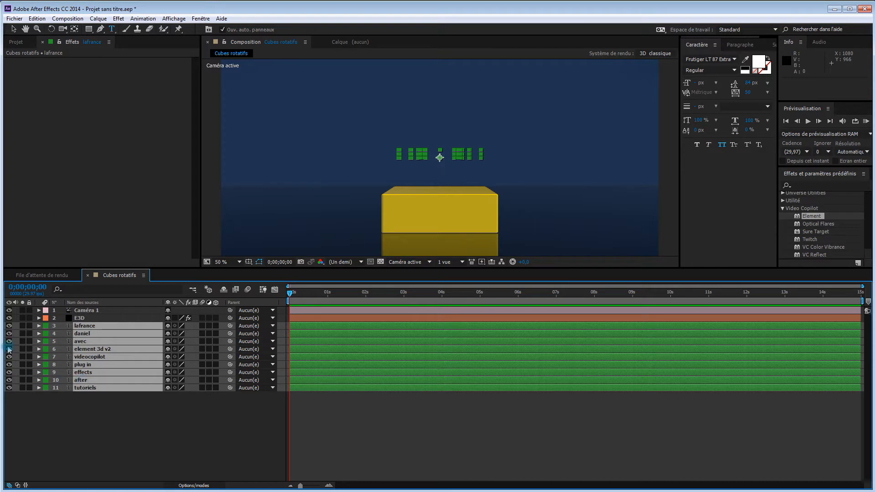
{"action": "left_click", "coordinate": [9, 327]}
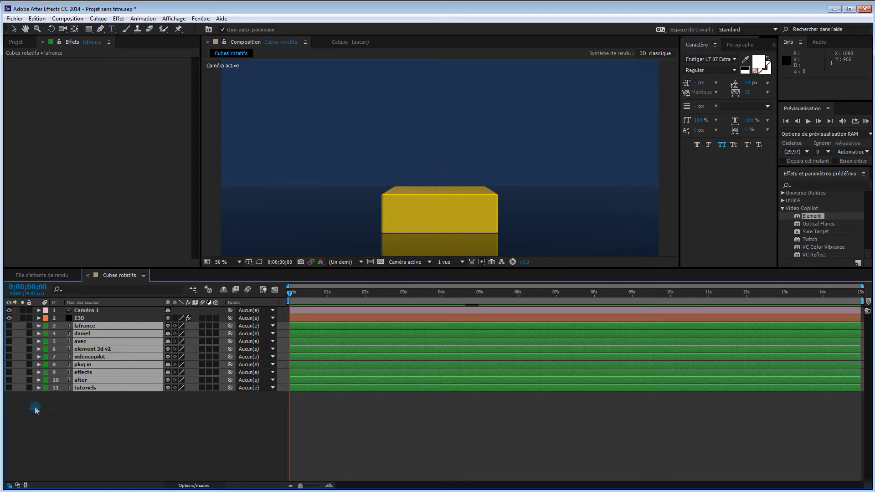
{"action": "left_click", "coordinate": [106, 409]}
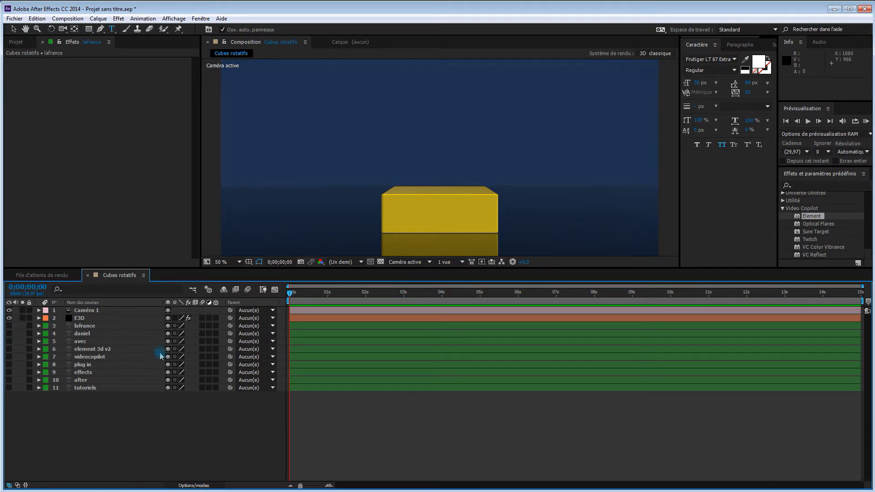
Step: Mark all nine text layers as shy and hide the shy layers from the timeline
{"action": "left_click", "coordinate": [85, 325]}
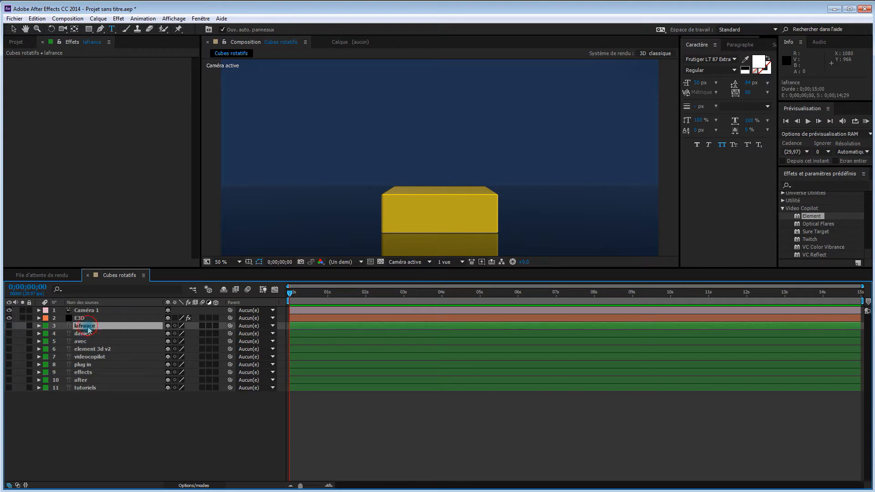
{"action": "left_click", "coordinate": [104, 391], "text": "shift"}
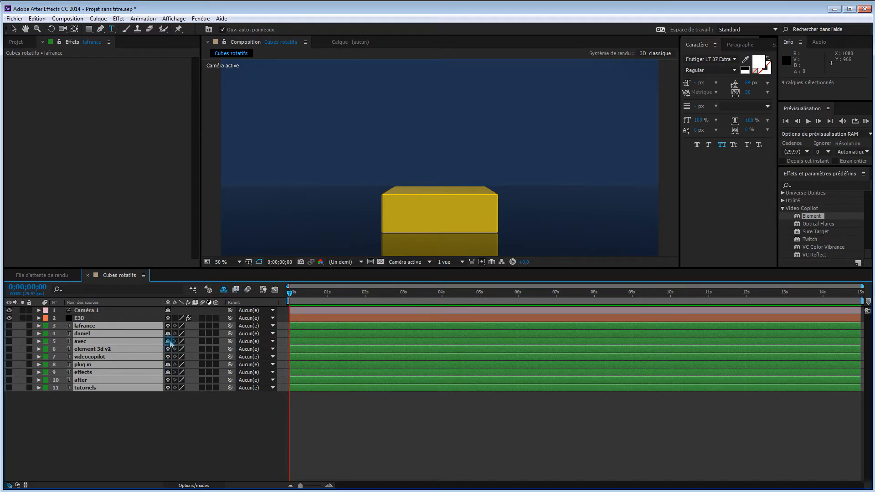
{"action": "left_click", "coordinate": [168, 327]}
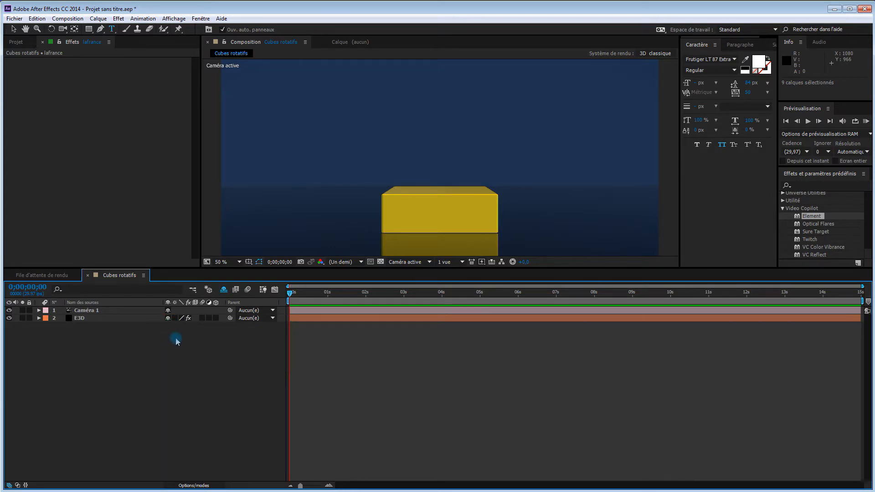
{"action": "left_click", "coordinate": [224, 291]}
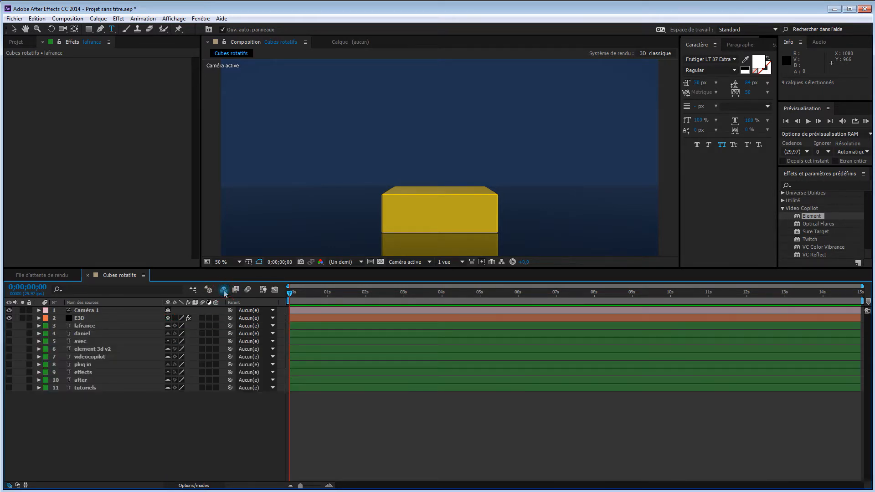
{"action": "left_click", "coordinate": [223, 290]}
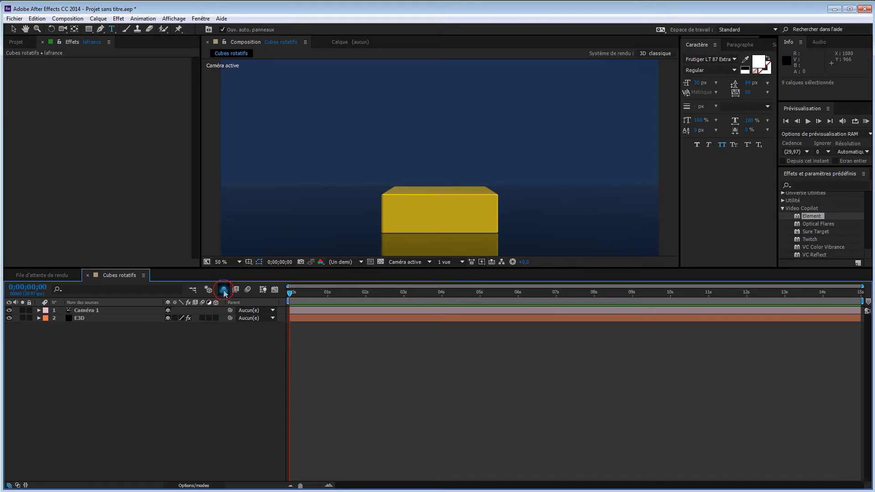
{"action": "left_click", "coordinate": [223, 290]}
{"action": "left_click", "coordinate": [223, 290]}
Step: In the E3D layer's Custom Text and Masks, assign tutoriels, after and effects to Path Layers 1, 2 and 3
{"action": "left_click", "coordinate": [102, 321]}
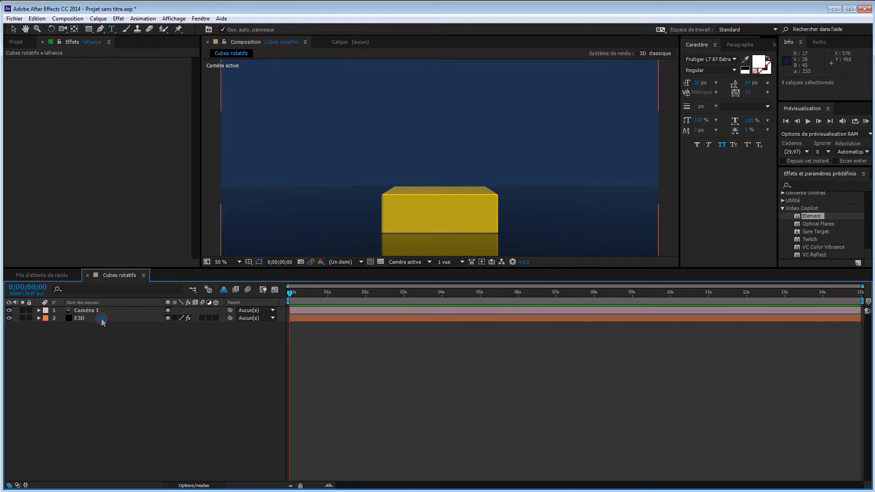
{"action": "left_click", "coordinate": [102, 321]}
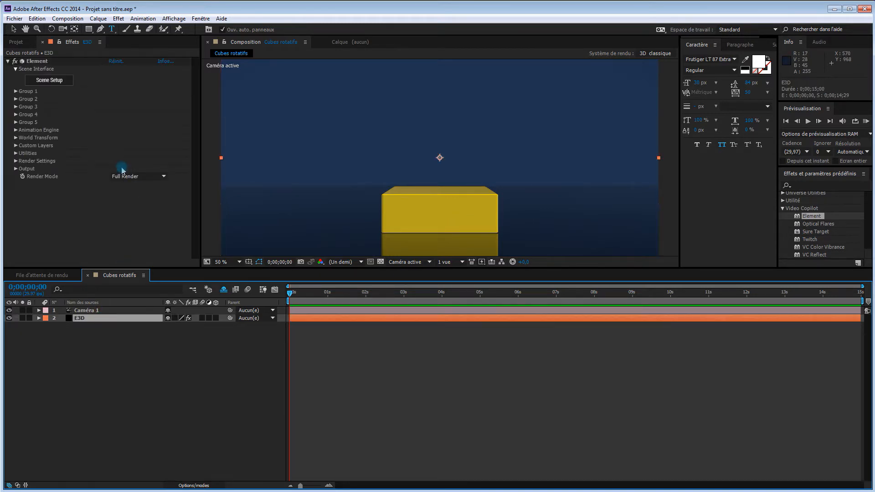
{"action": "left_click", "coordinate": [15, 145]}
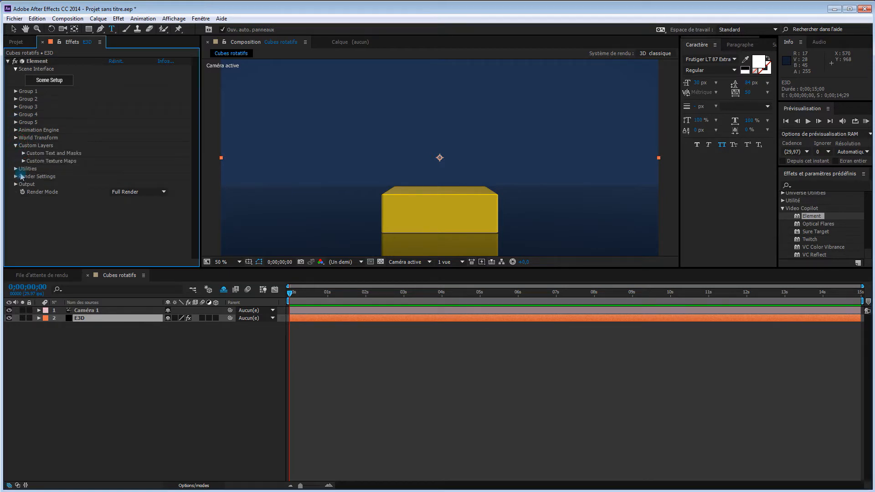
{"action": "left_click", "coordinate": [23, 154]}
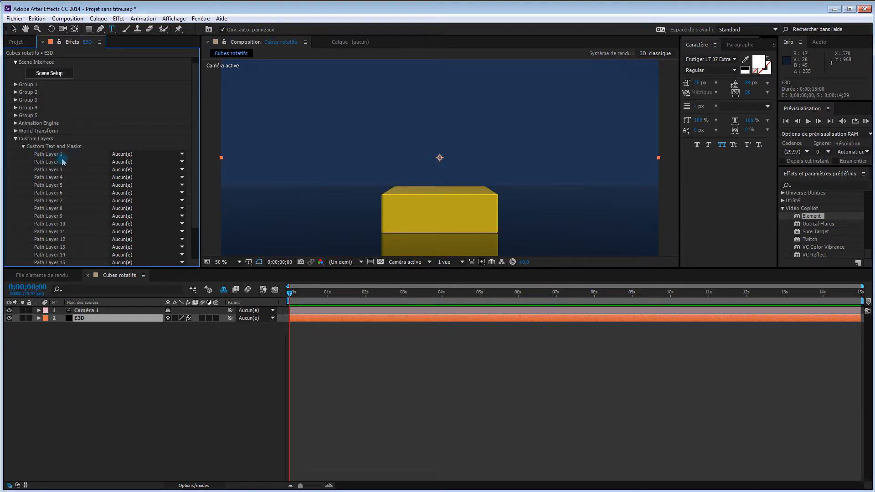
{"action": "left_click", "coordinate": [162, 155]}
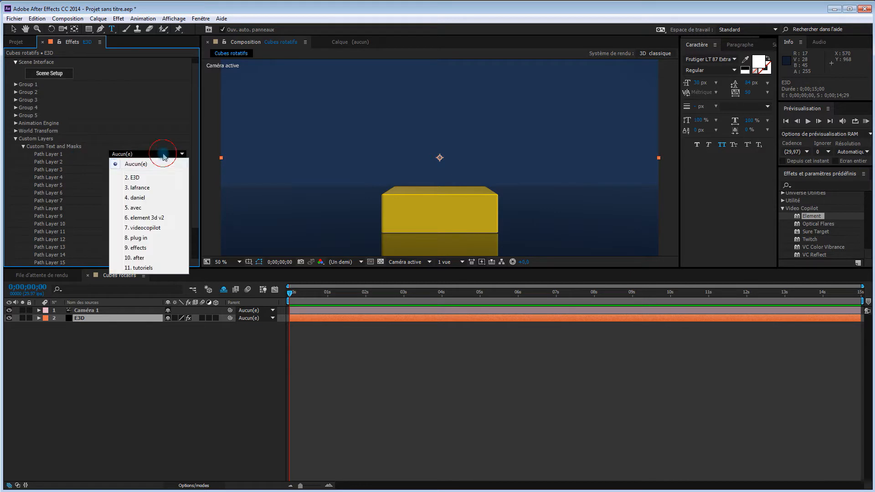
{"action": "left_click", "coordinate": [152, 268]}
{"action": "left_click", "coordinate": [148, 162]}
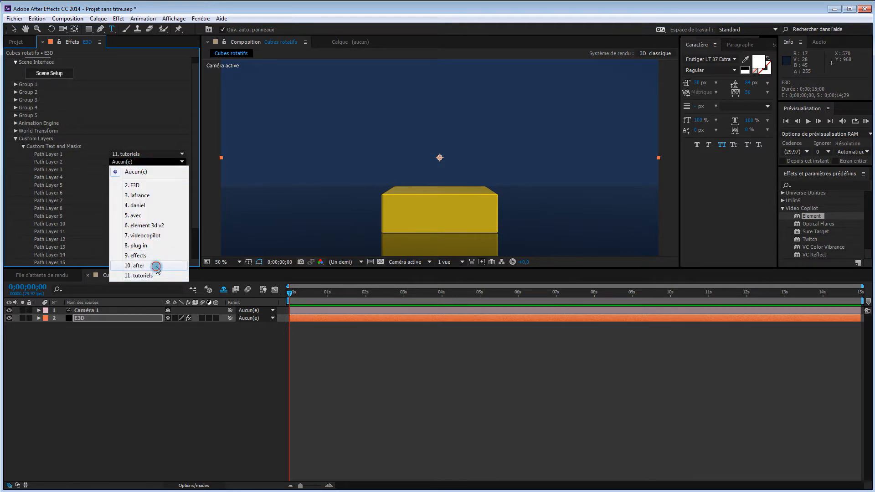
{"action": "left_click", "coordinate": [153, 268]}
{"action": "left_click", "coordinate": [146, 169]}
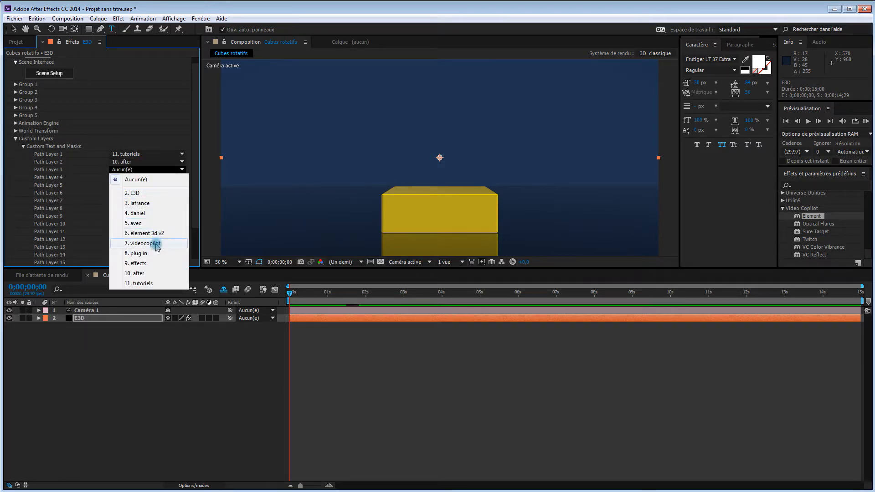
{"action": "left_click", "coordinate": [152, 263]}
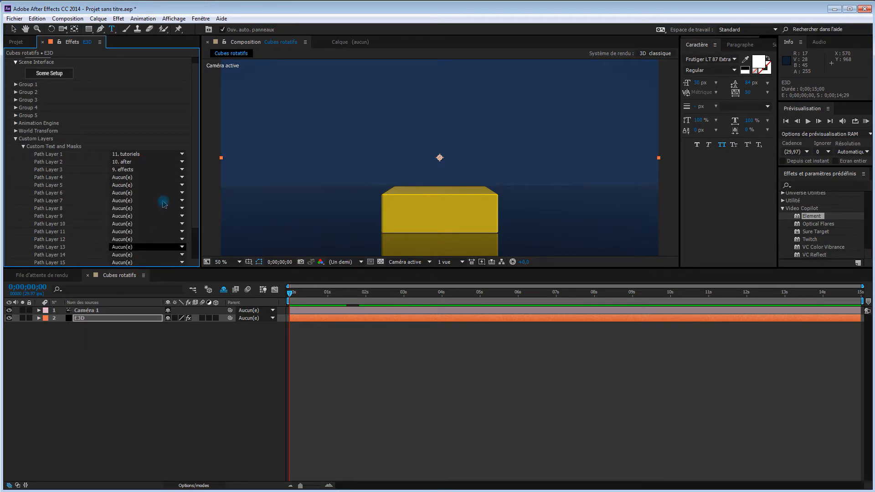
Step: Assign plug in, videocopilot and element 3d v2 to Path Layers 4, 5 and 6
{"action": "left_click", "coordinate": [148, 177]}
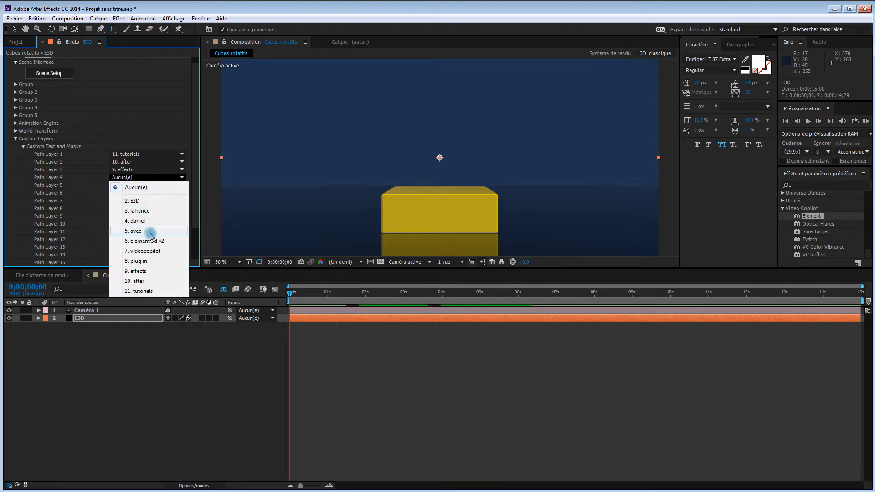
{"action": "left_click", "coordinate": [152, 264]}
{"action": "left_click", "coordinate": [147, 185]}
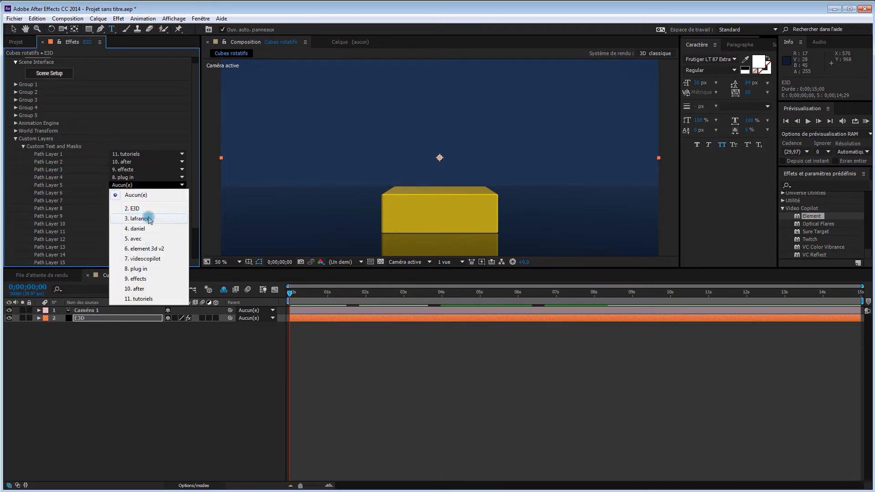
{"action": "left_click", "coordinate": [152, 263]}
{"action": "left_click", "coordinate": [147, 193]}
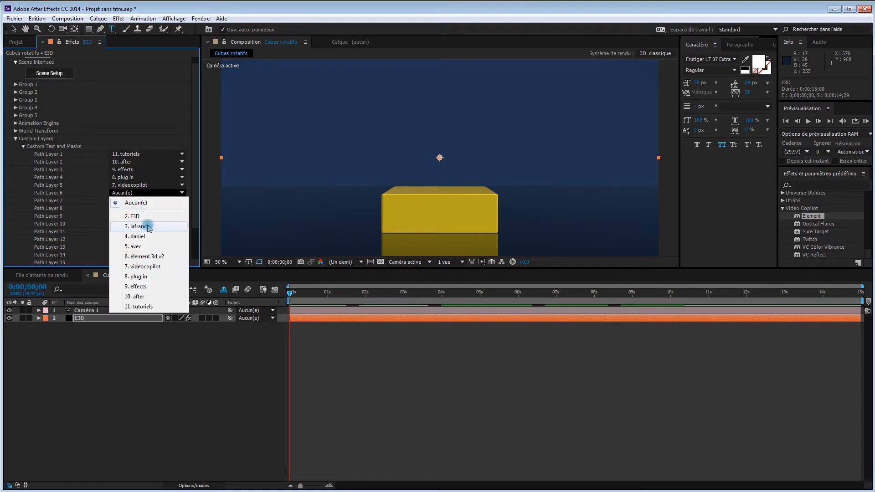
{"action": "left_click", "coordinate": [150, 257]}
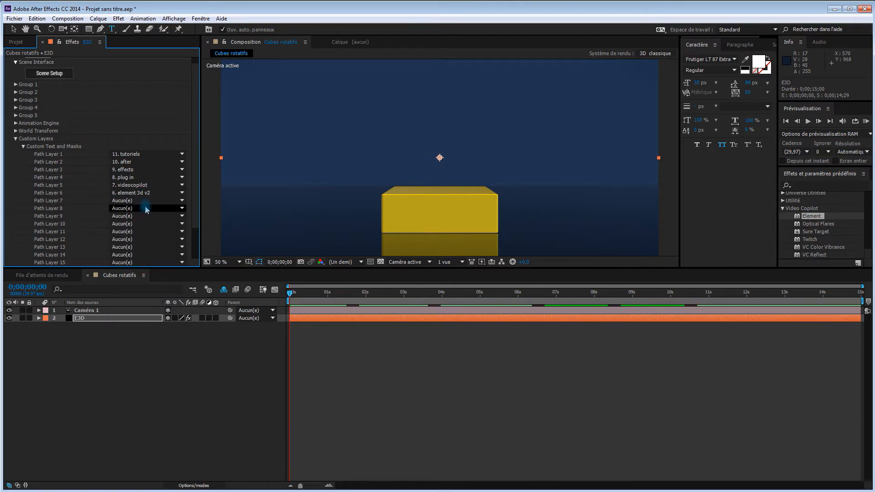
Step: Assign avec and the presenter's first-name and last-name layers to Path Layers 7, 8 and 9, and collapse the Custom Layers settings
{"action": "left_click", "coordinate": [147, 201]}
{"action": "left_click", "coordinate": [152, 254]}
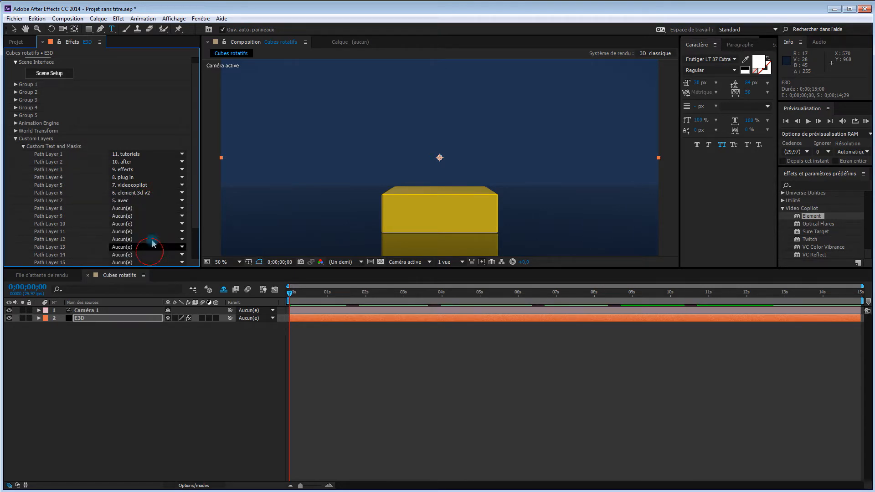
{"action": "left_click", "coordinate": [147, 208]}
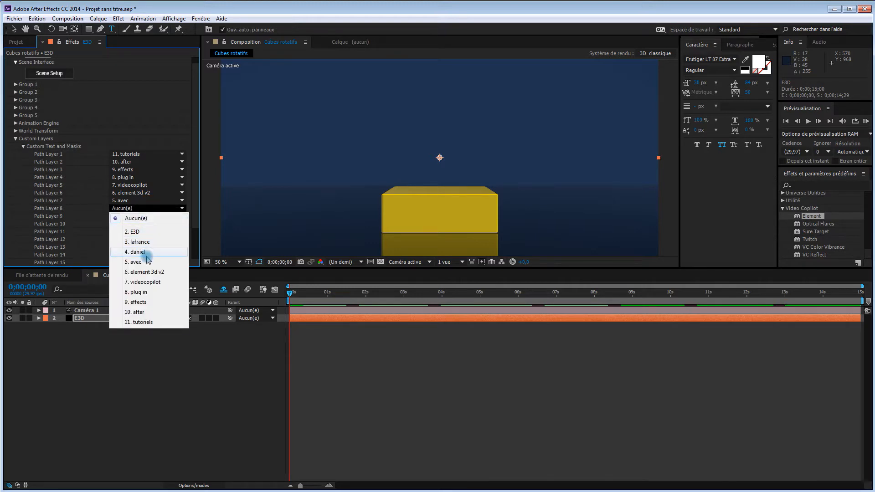
{"action": "left_click", "coordinate": [146, 252]}
{"action": "left_click", "coordinate": [145, 217]}
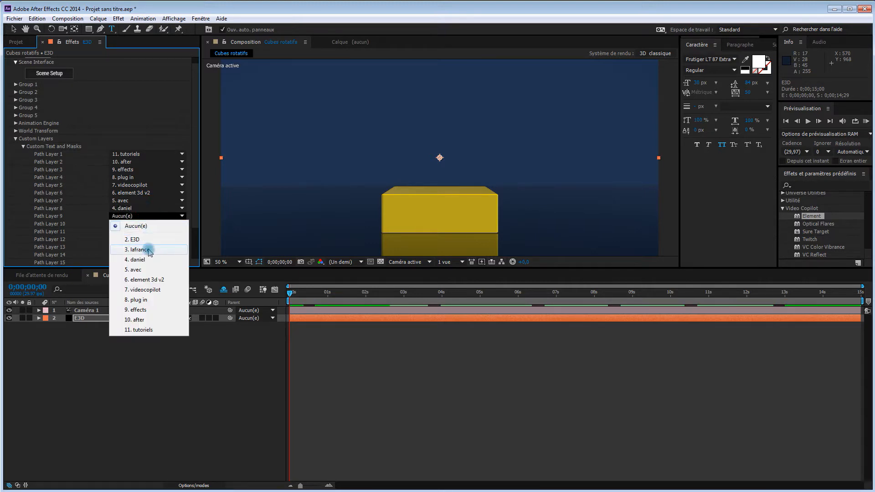
{"action": "left_click", "coordinate": [149, 250]}
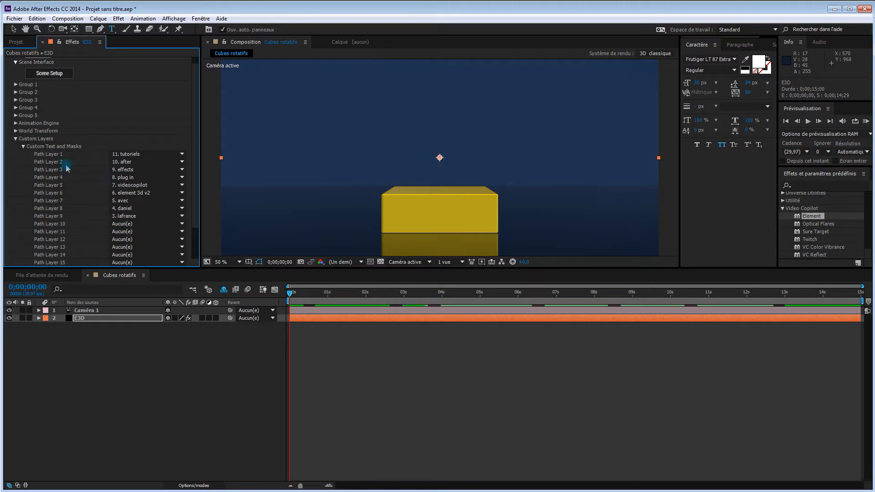
{"action": "left_click", "coordinate": [23, 147]}
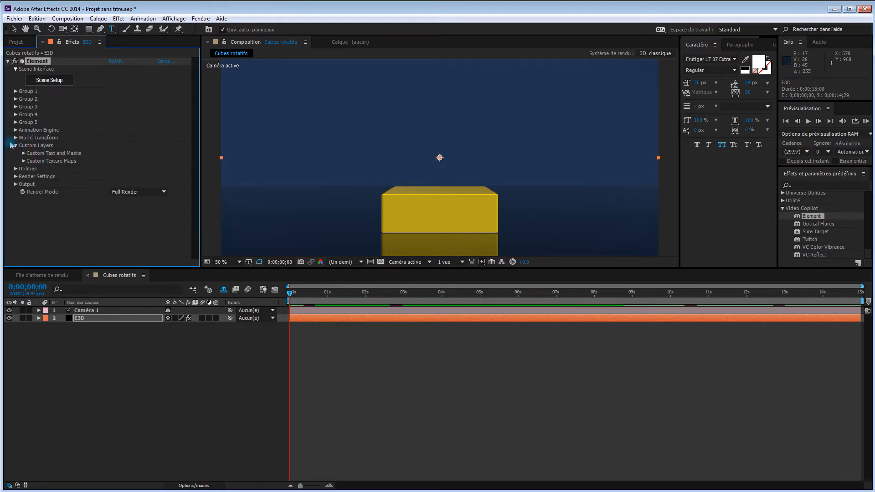
{"action": "left_click", "coordinate": [16, 146]}
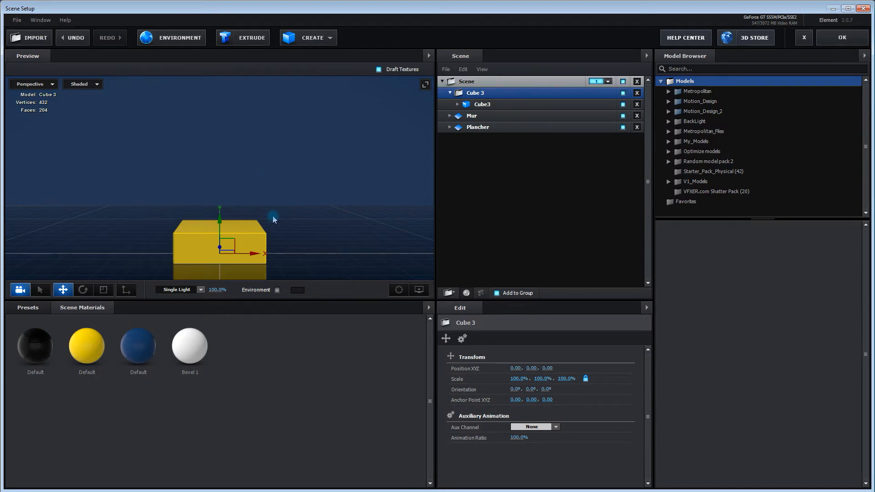
Step: Add an extruded text model to the Cube 3 group in Scene Setup and rotate it 90° around Y
{"action": "left_click", "coordinate": [243, 40]}
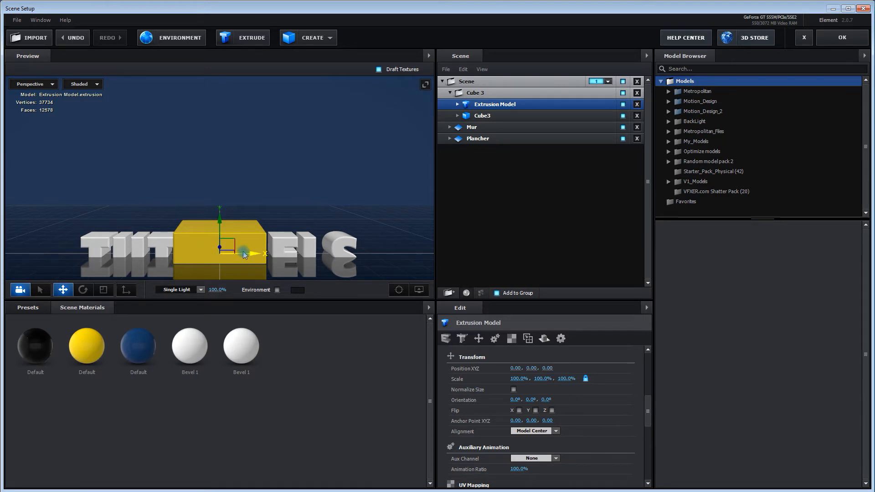
{"action": "left_click", "coordinate": [82, 291]}
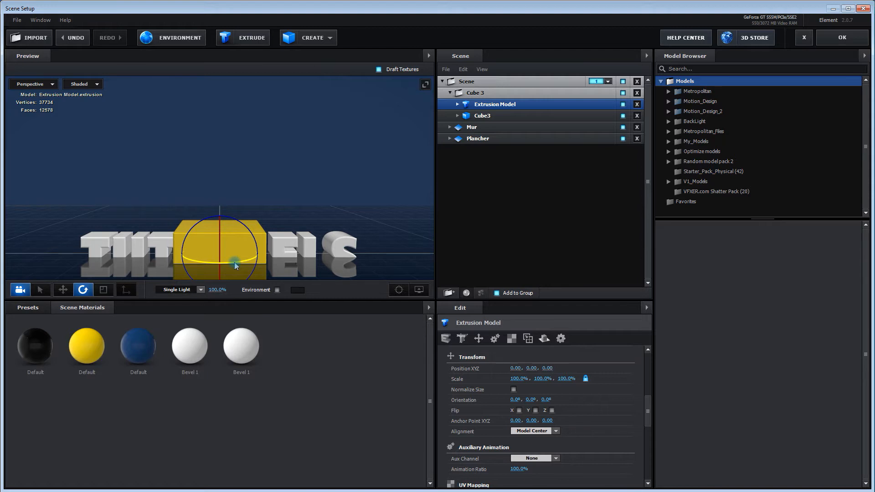
{"action": "left_click_drag", "start_coordinate": [235, 262], "coordinate": [314, 266]}
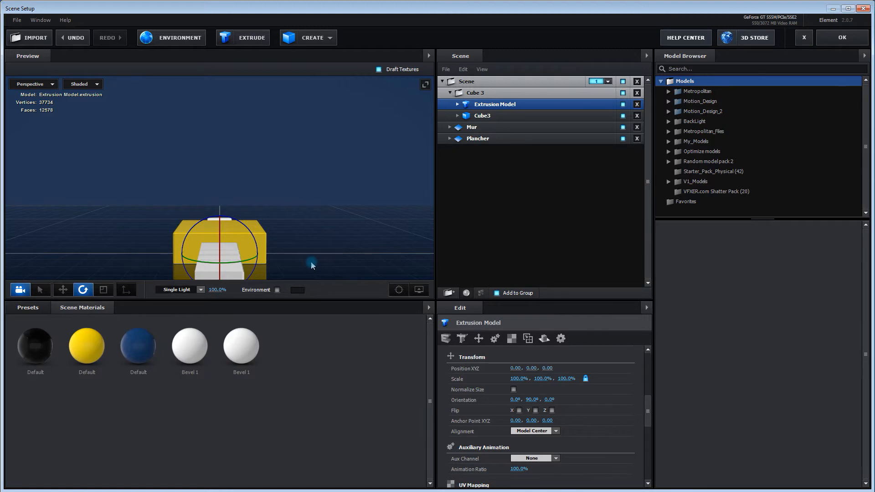
Step: Move the extruded text model along the X axis to 0.35, beside the yellow cube
{"action": "left_click", "coordinate": [124, 292]}
{"action": "left_click", "coordinate": [63, 290]}
{"action": "left_click_drag", "start_coordinate": [254, 252], "coordinate": [344, 251]}
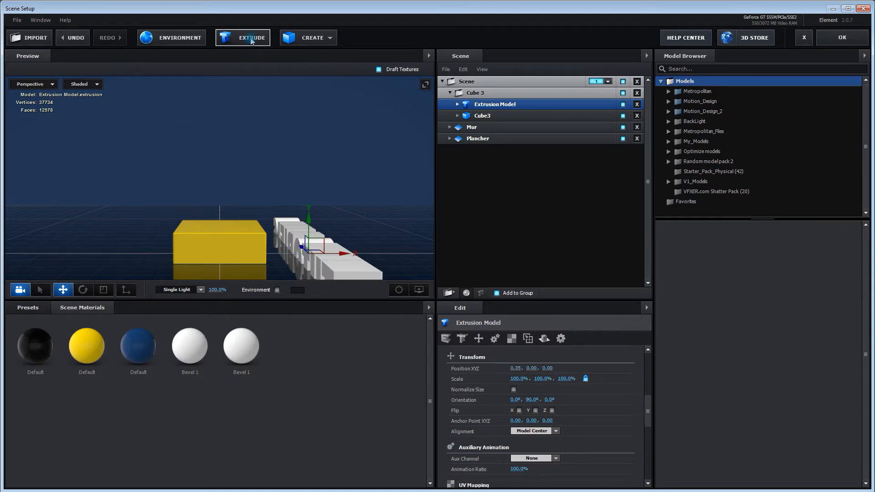
Step: Using the Right view, raise the extruded text model to a Y position of 0.05, and return to the Perspective view
{"action": "left_click", "coordinate": [39, 84]}
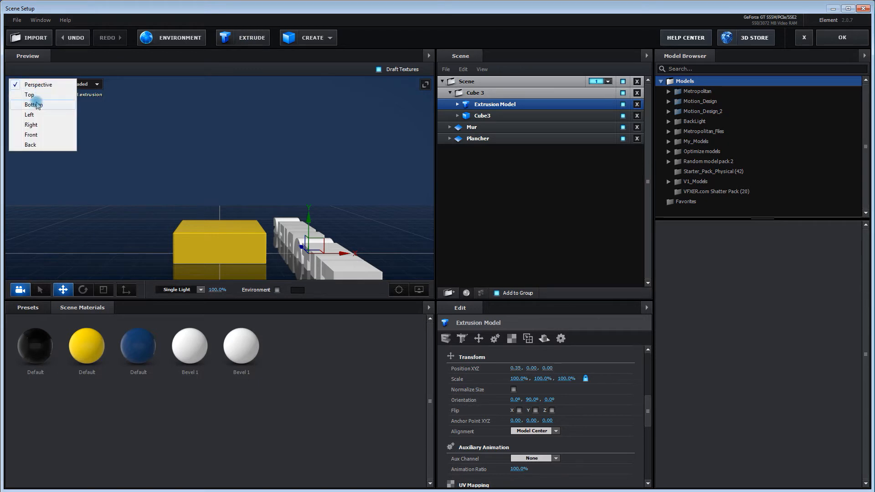
{"action": "left_click", "coordinate": [36, 125]}
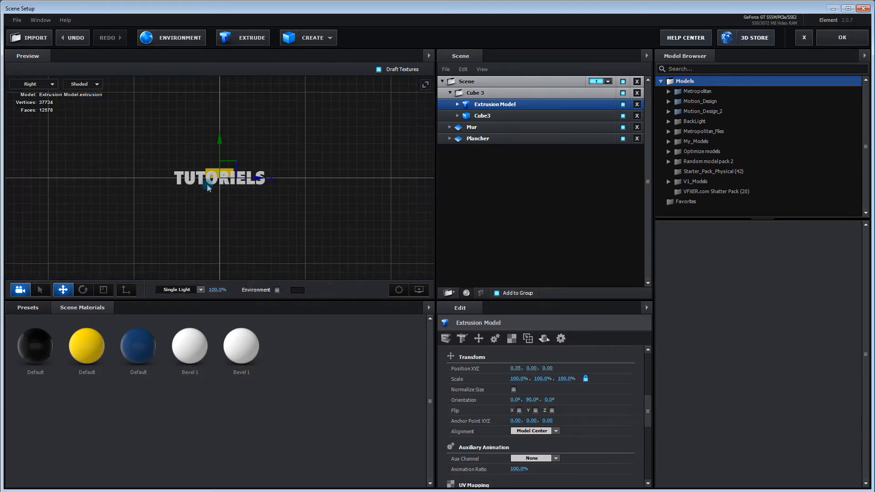
{"action": "scroll", "coordinate": [258, 205], "scroll_direction": "up", "scroll_amount": 5}
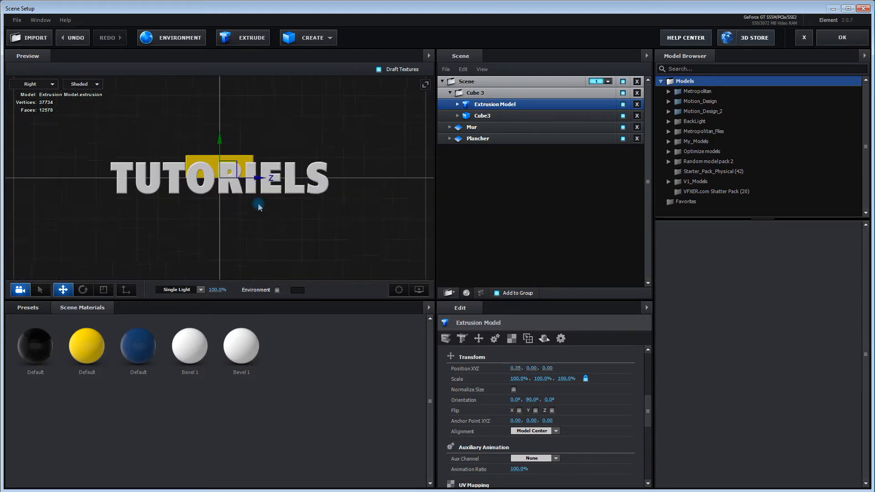
{"action": "left_click_drag", "start_coordinate": [220, 145], "coordinate": [221, 130]}
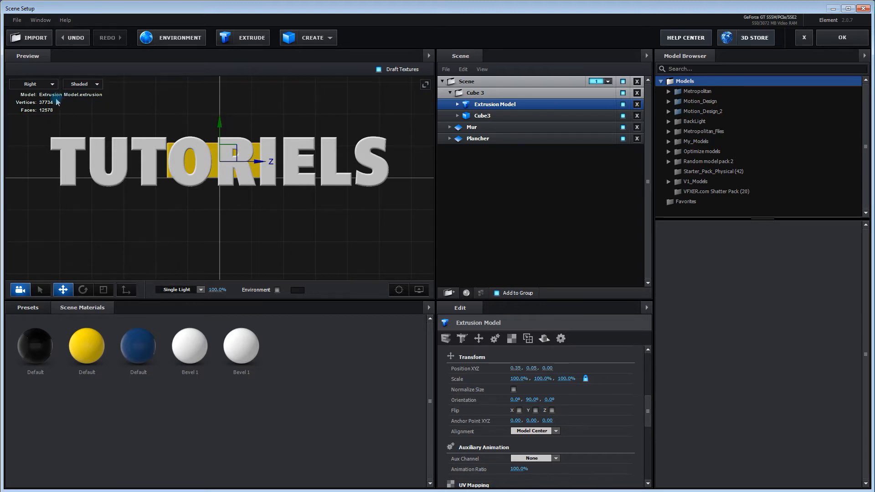
{"action": "left_click", "coordinate": [32, 84]}
{"action": "left_click", "coordinate": [33, 85]}
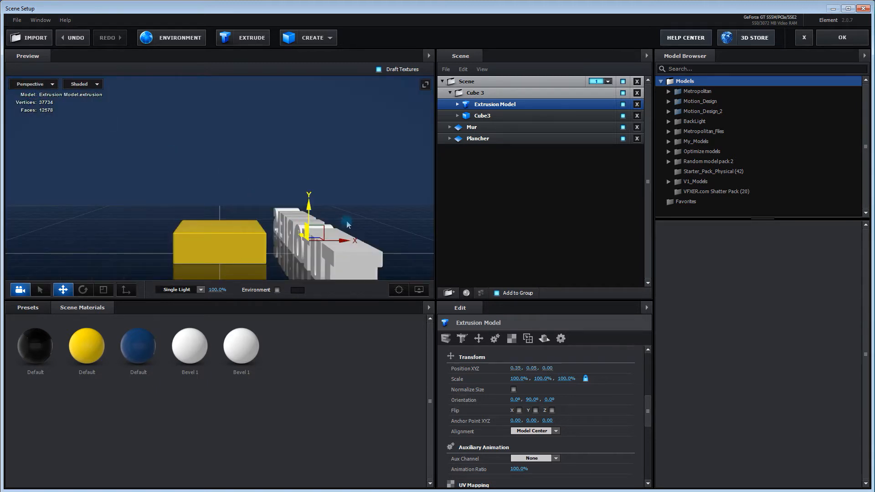
Step: Rename the extruded text model in the Cube 3 group as Face A
{"action": "left_click_drag", "start_coordinate": [380, 217], "coordinate": [262, 215]}
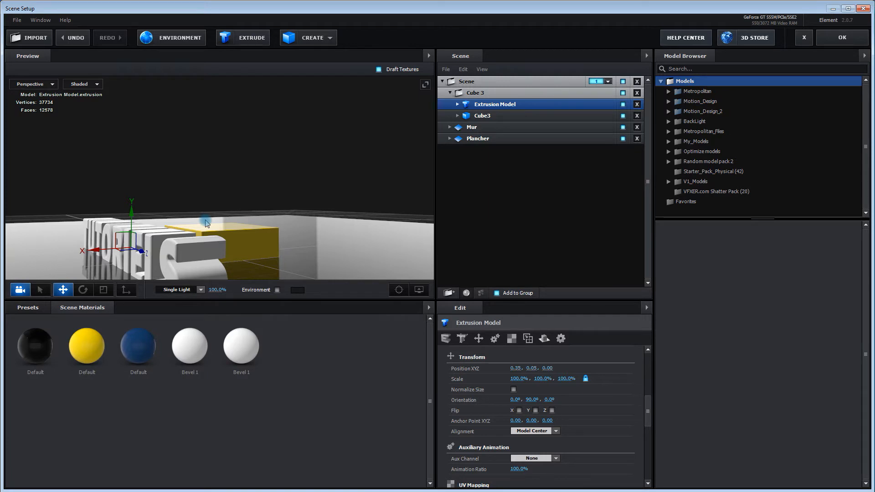
{"action": "key", "text": "ctrl+z"}
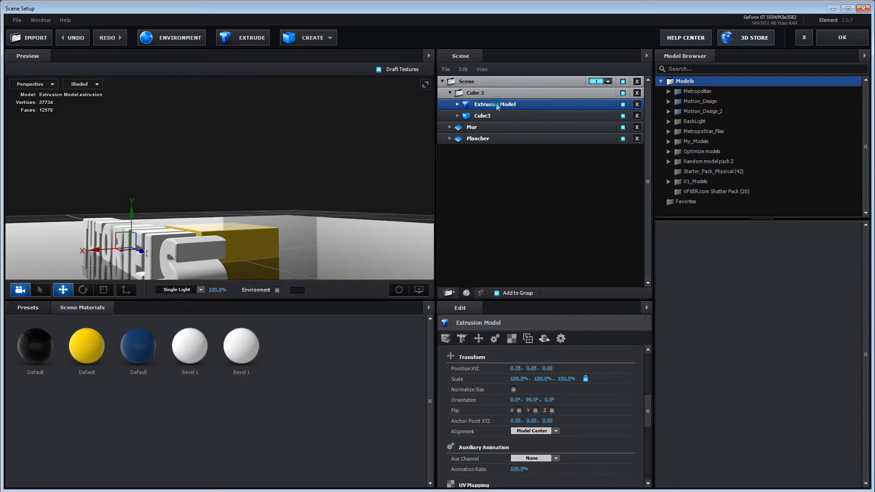
{"action": "key", "text": "Return"}
{"action": "key", "text": "BackSpace"}
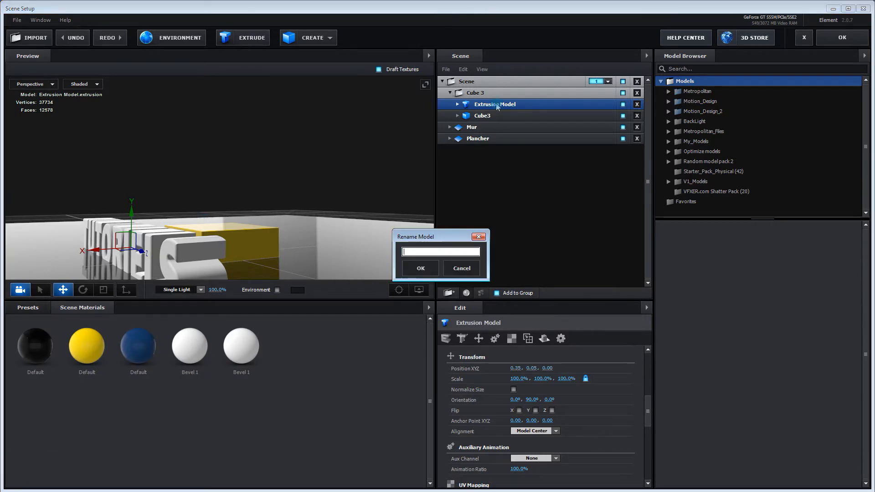
{"action": "type", "text": "Face"}
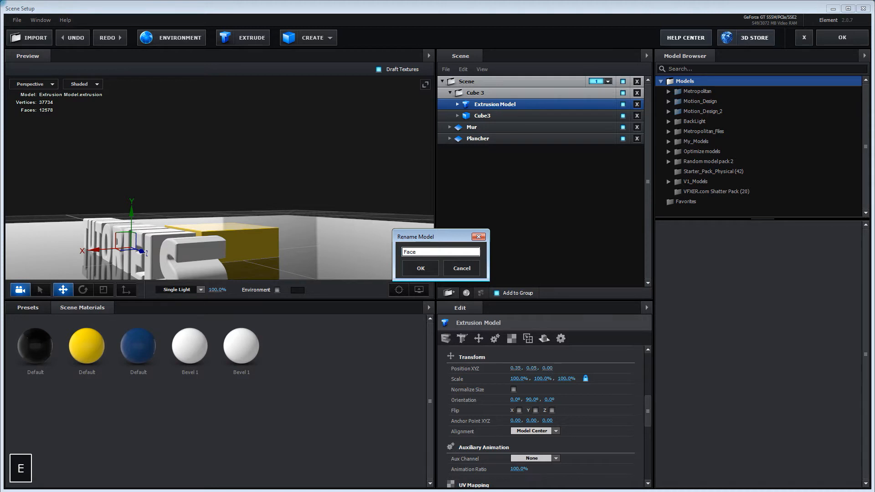
{"action": "type", "text": "a"}
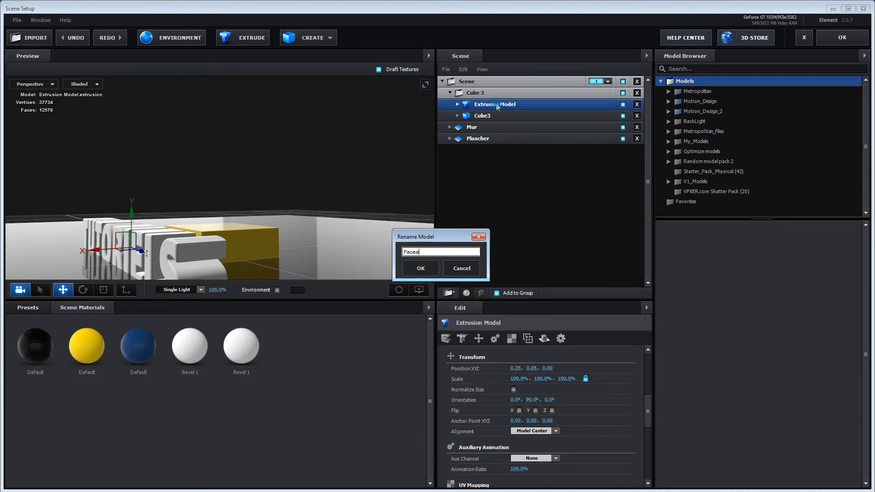
{"action": "key", "text": "BackSpace"}
{"action": "type", "text": "A"}
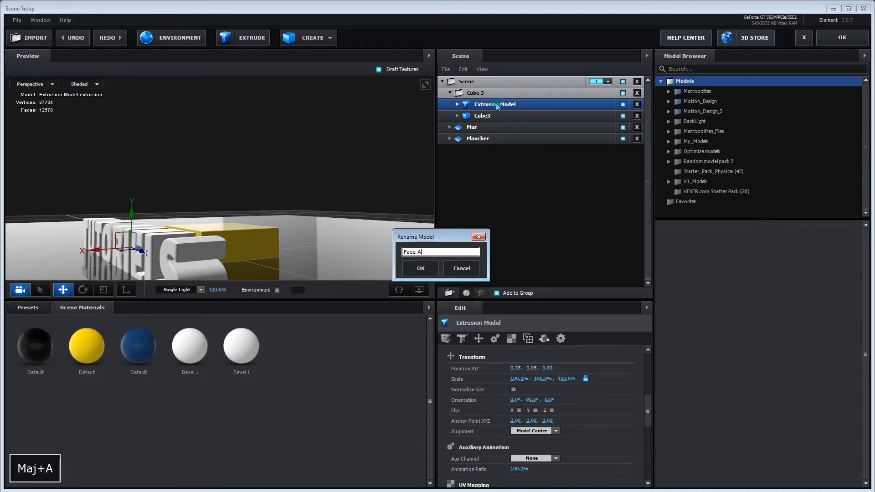
{"action": "left_click", "coordinate": [421, 272]}
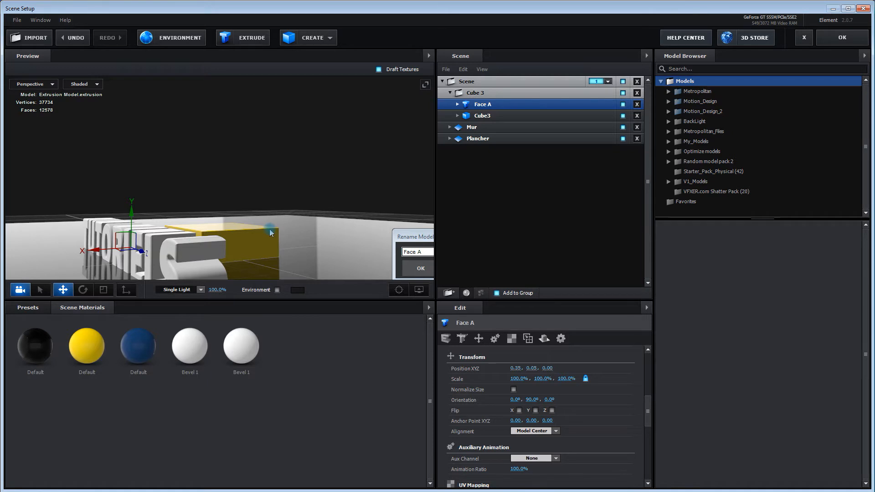
Step: Set the Extrude amount of Face A's Bevel 1 to 0.20
{"action": "left_click", "coordinate": [334, 223]}
{"action": "mouse_move", "coordinate": [334, 222]}
{"action": "left_mouse_down"}
{"action": "mouse_move", "coordinate": [344, 220]}
{"action": "mouse_move", "coordinate": [334, 218]}
{"action": "left_mouse_up"}
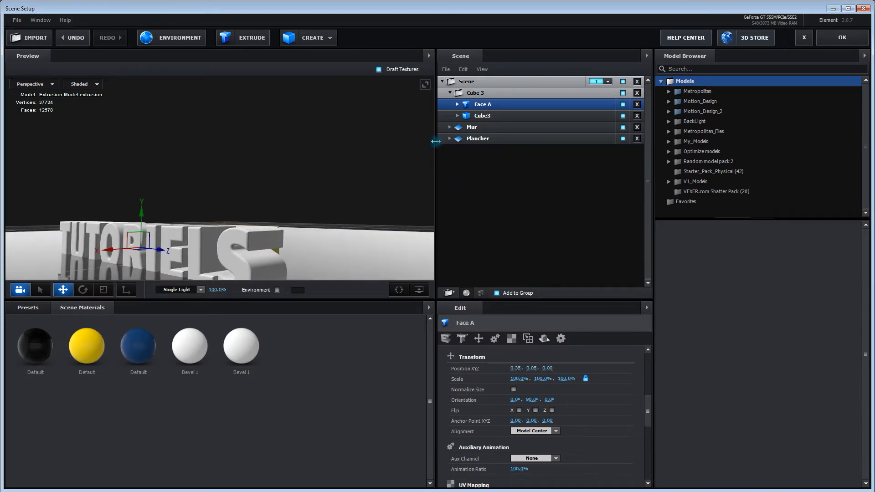
{"action": "left_click", "coordinate": [457, 104]}
{"action": "left_click", "coordinate": [488, 116]}
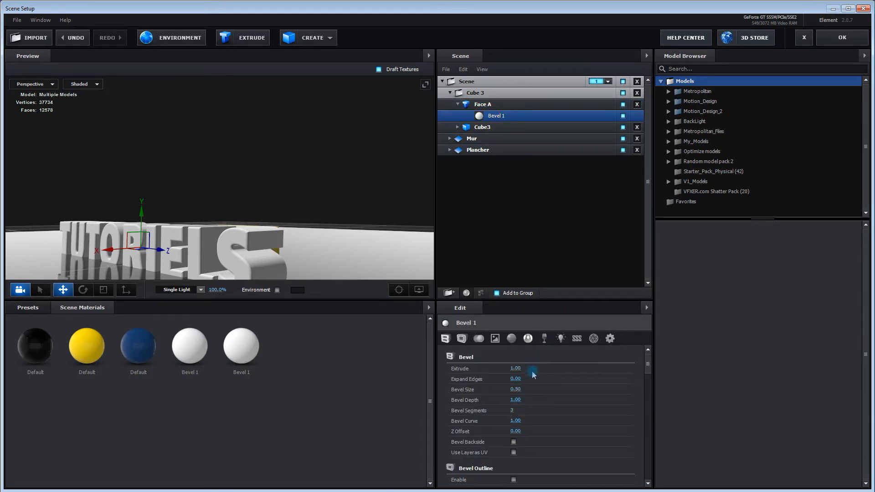
{"action": "left_click_drag", "start_coordinate": [508, 371], "coordinate": [490, 378]}
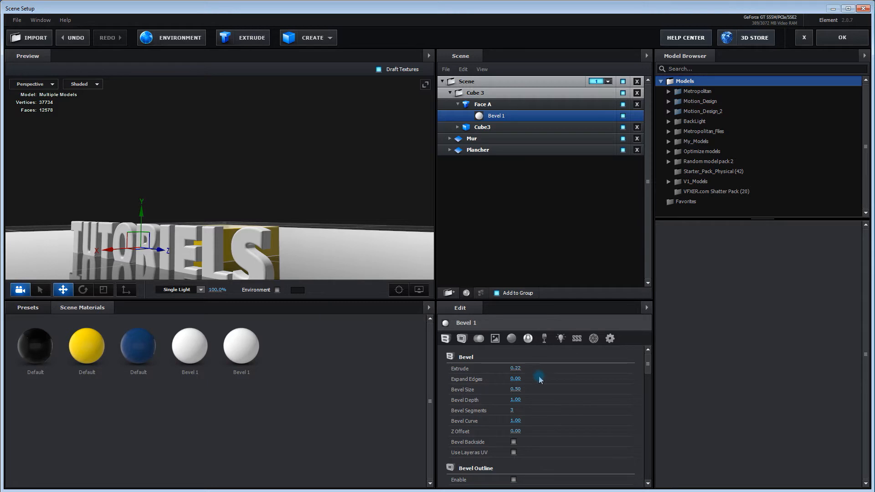
{"action": "type", "text": "0.2"}
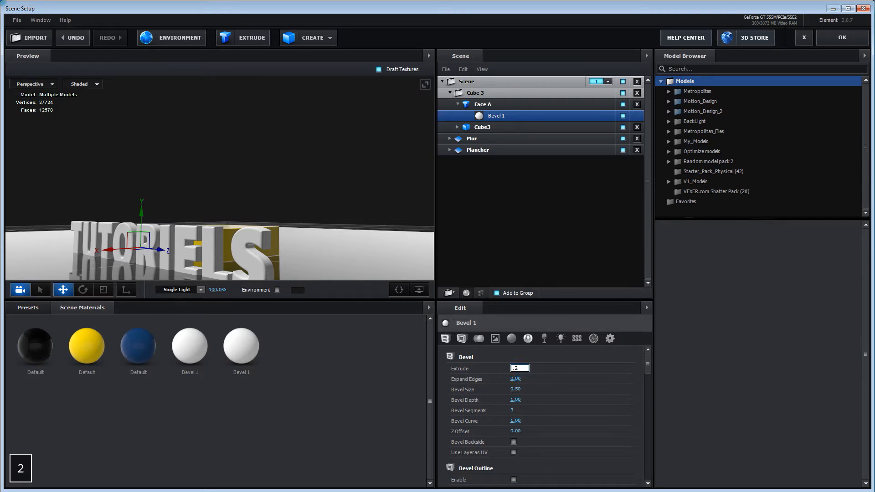
{"action": "key", "text": "Return"}
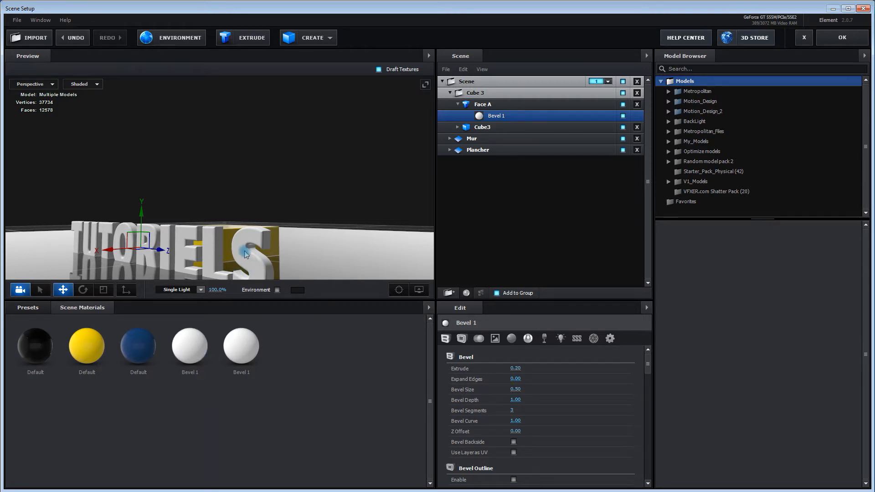
Step: Reduce the Bevel Size of Face A's Bevel 1 to 0.20, checking the letter edges up close
{"action": "scroll", "coordinate": [232, 244], "scroll_direction": "up", "scroll_amount": 3}
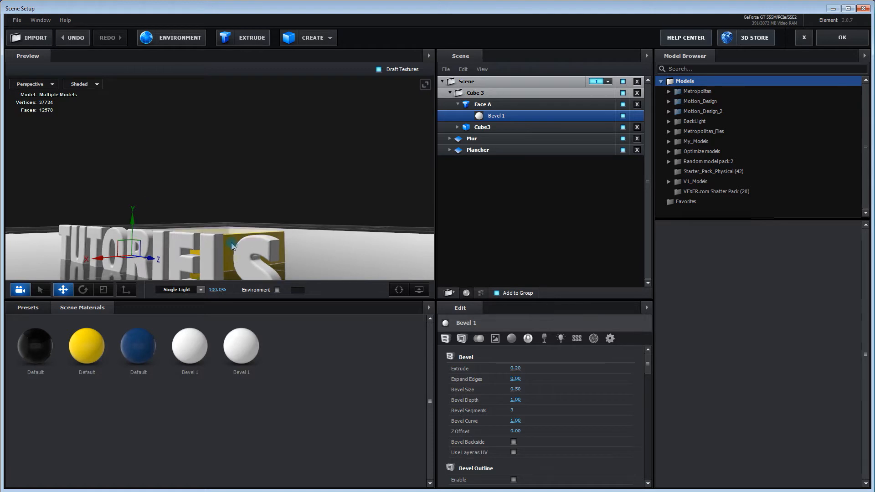
{"action": "left_click_drag", "start_coordinate": [285, 230], "coordinate": [291, 191]}
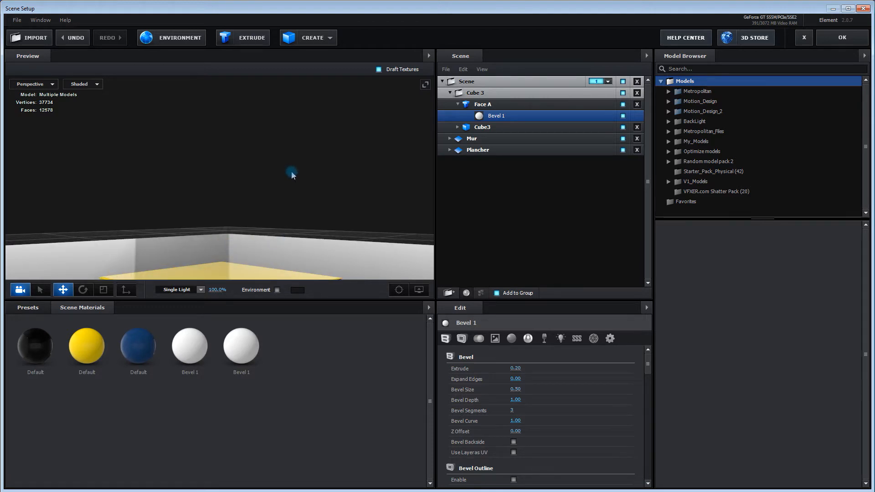
{"action": "left_click_drag", "start_coordinate": [313, 240], "coordinate": [335, 140]}
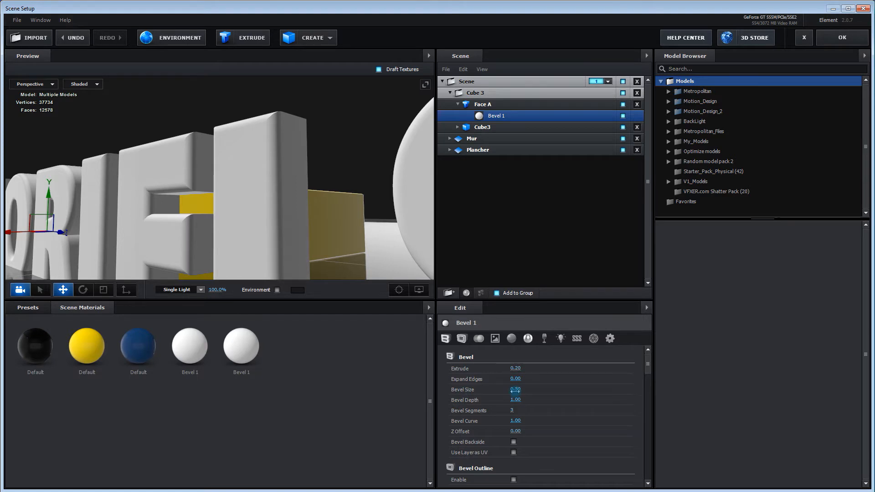
{"action": "left_click_drag", "start_coordinate": [511, 391], "coordinate": [496, 398]}
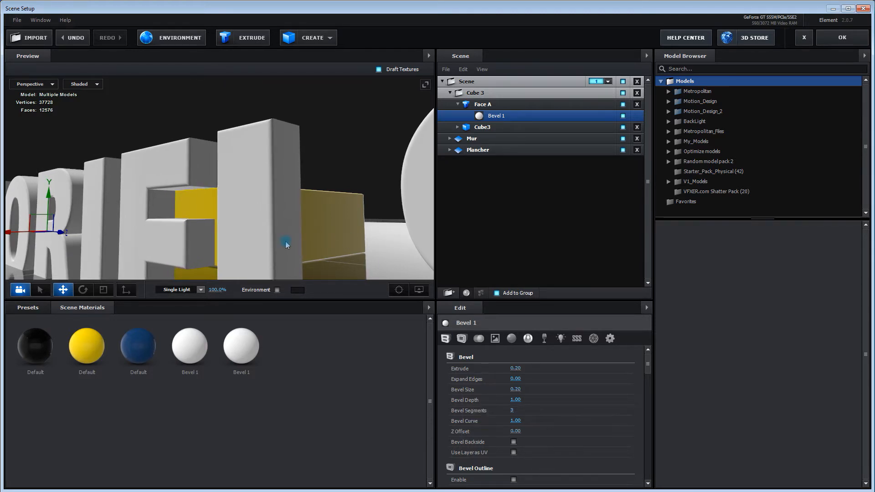
{"action": "scroll", "coordinate": [285, 242], "scroll_direction": "down", "scroll_amount": 5}
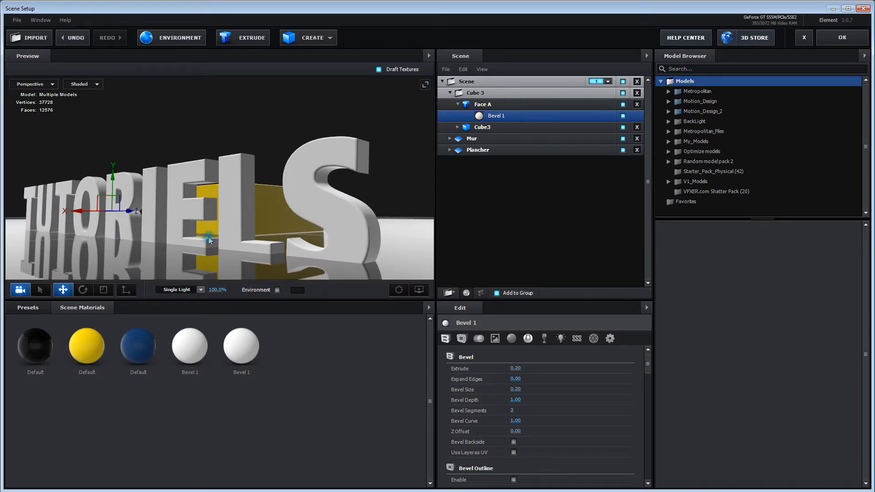
Step: In the Right view, scale Face A uniformly down to 26.5% so the text fits within the yellow cube's face
{"action": "left_click", "coordinate": [40, 85]}
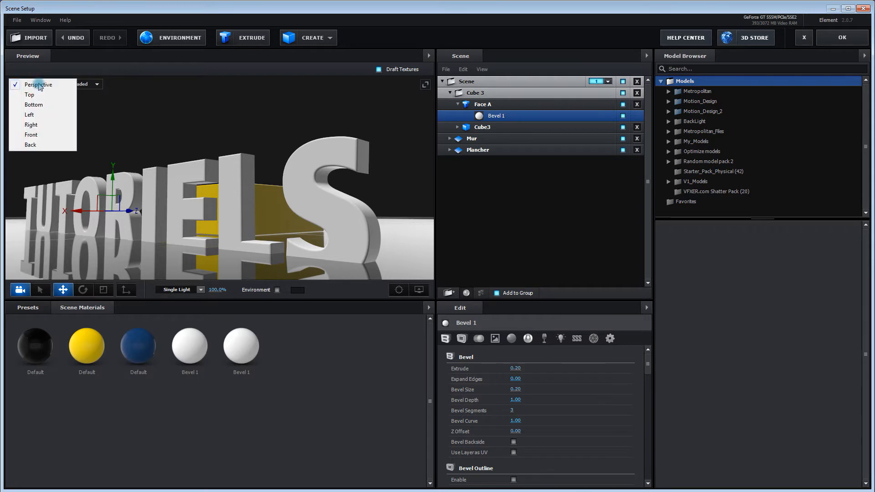
{"action": "left_click", "coordinate": [34, 124]}
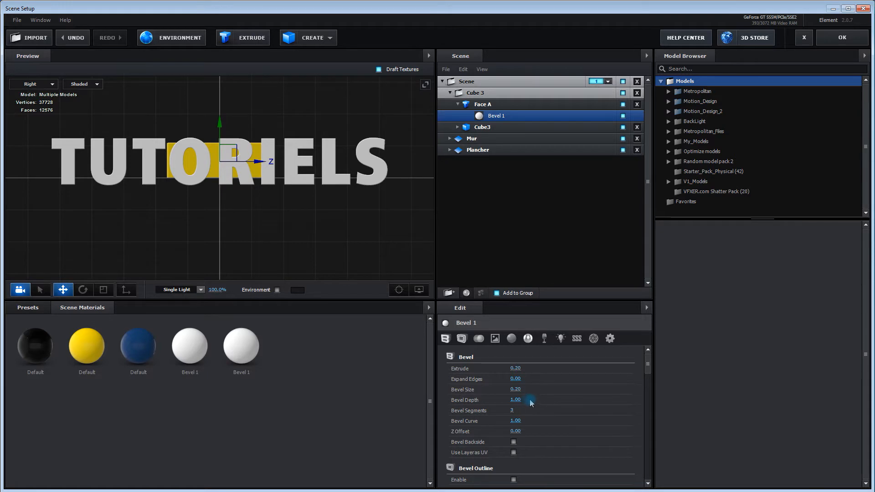
{"action": "left_click", "coordinate": [489, 107]}
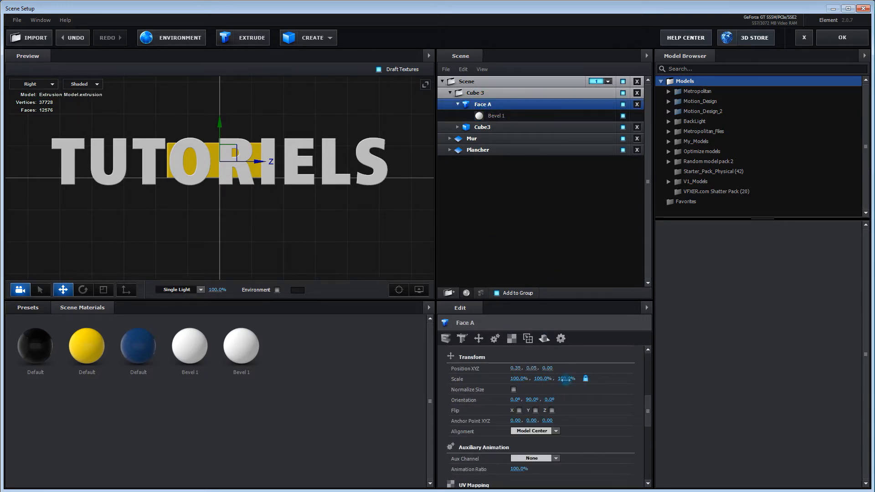
{"action": "left_click_drag", "start_coordinate": [565, 379], "coordinate": [500, 379]}
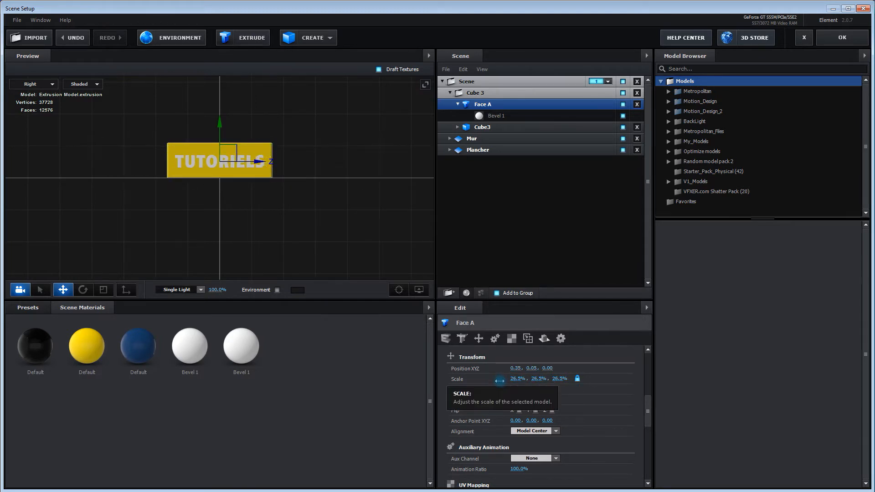
{"action": "scroll", "coordinate": [254, 232], "scroll_direction": "up", "scroll_amount": 3}
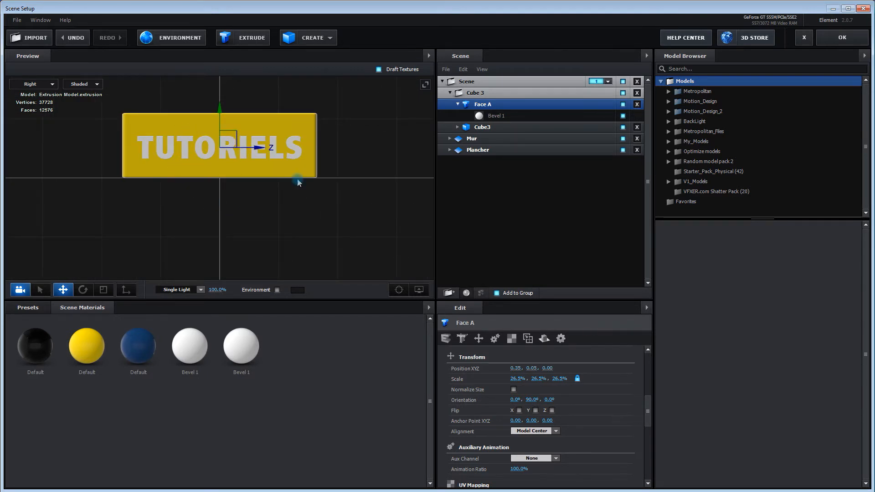
Step: In the Front view, move Face A along X to 0.16, against the cube's side, and return to the Perspective view
{"action": "left_click", "coordinate": [30, 85]}
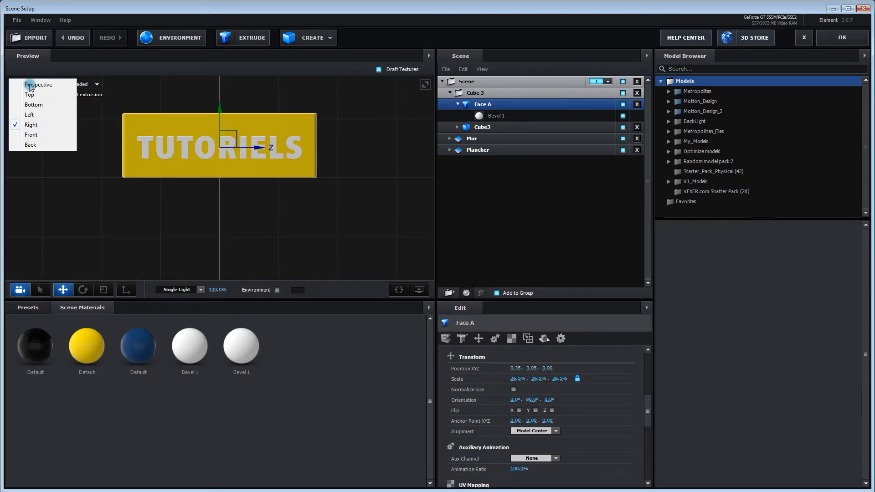
{"action": "left_click", "coordinate": [30, 135]}
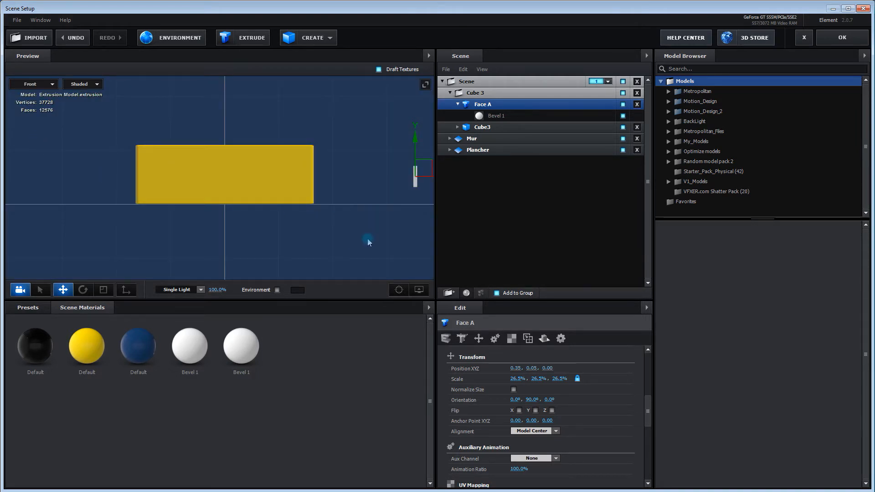
{"action": "scroll", "coordinate": [367, 240], "scroll_direction": "down", "scroll_amount": 3}
{"action": "left_click_drag", "start_coordinate": [412, 180], "coordinate": [337, 184]}
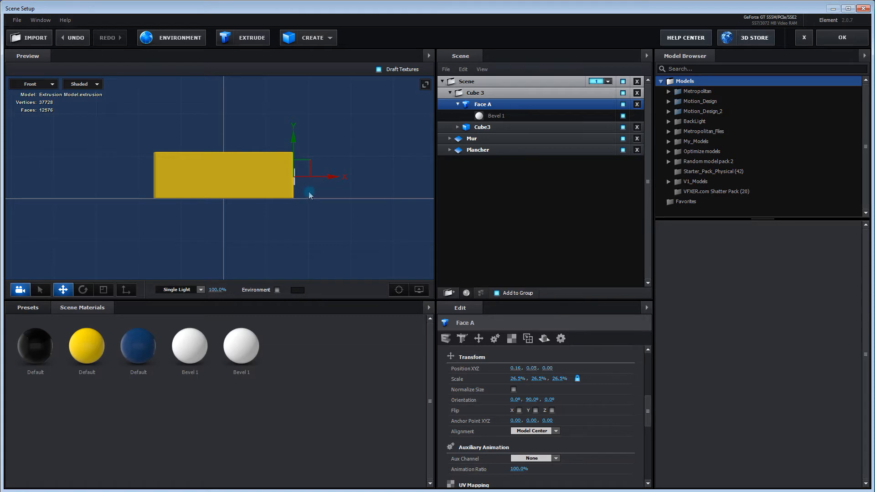
{"action": "left_click", "coordinate": [38, 85]}
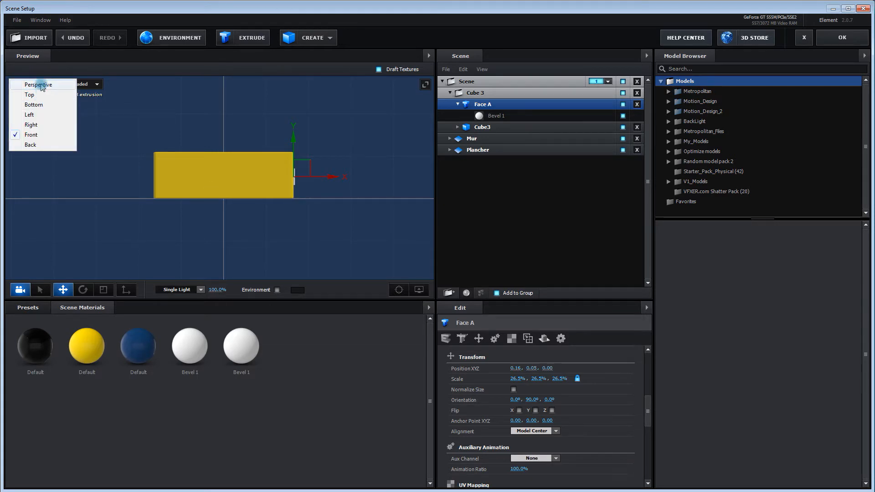
{"action": "left_click", "coordinate": [39, 84]}
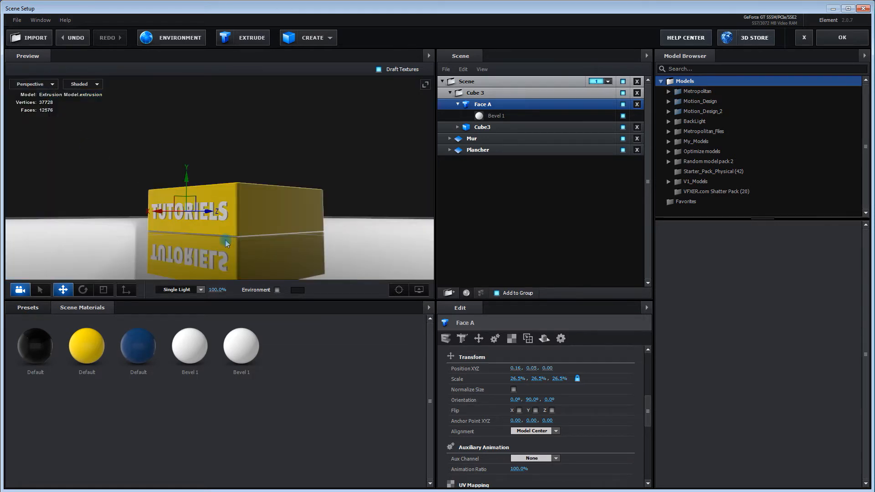
{"action": "mouse_move", "coordinate": [213, 247]}
{"action": "left_mouse_down"}
{"action": "mouse_move", "coordinate": [261, 259]}
{"action": "mouse_move", "coordinate": [181, 252]}
{"action": "mouse_move", "coordinate": [220, 260]}
{"action": "left_mouse_up"}
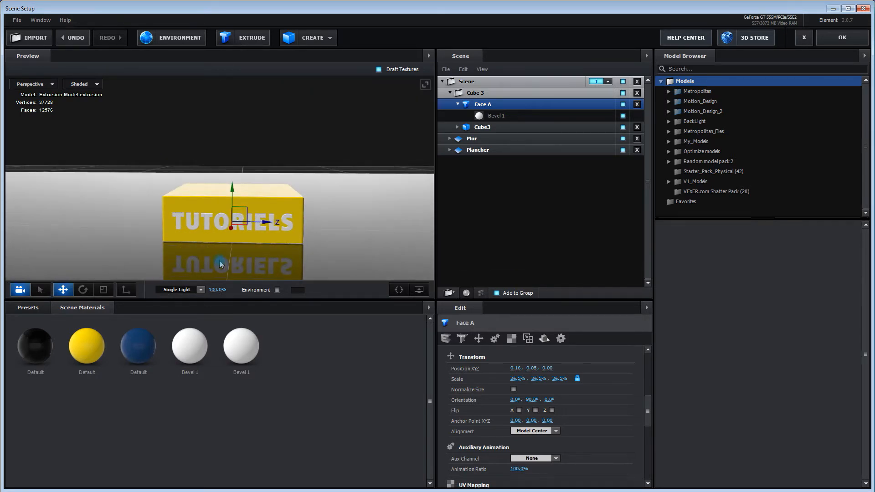
Step: Duplicate Face A twice together with its bevel material, using Duplicate All
{"action": "right_click", "coordinate": [508, 106]}
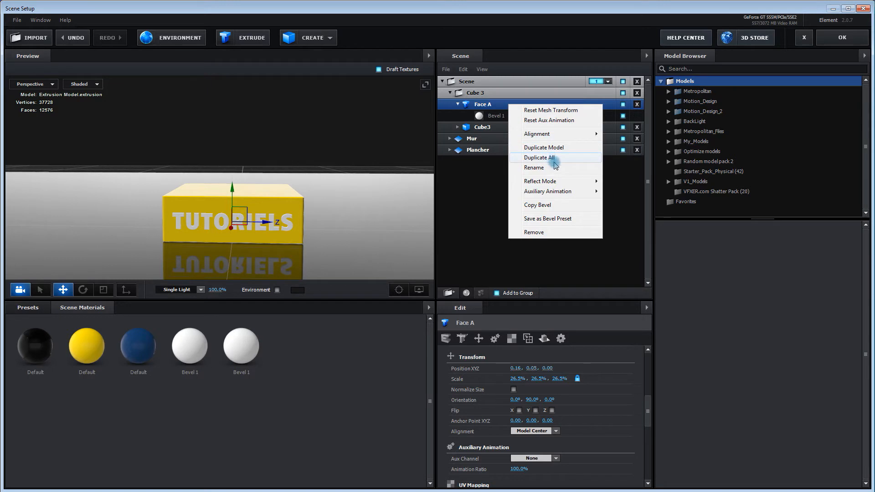
{"action": "left_click", "coordinate": [532, 158]}
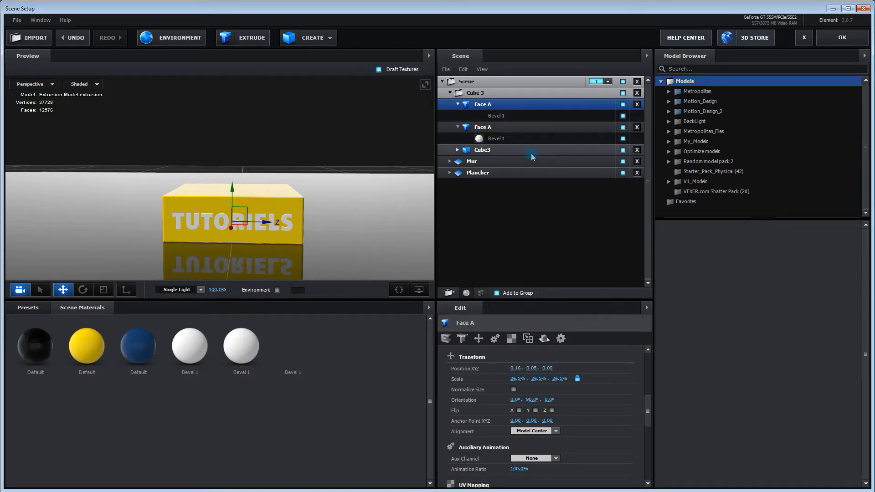
{"action": "right_click", "coordinate": [527, 105]}
{"action": "left_click", "coordinate": [561, 157]}
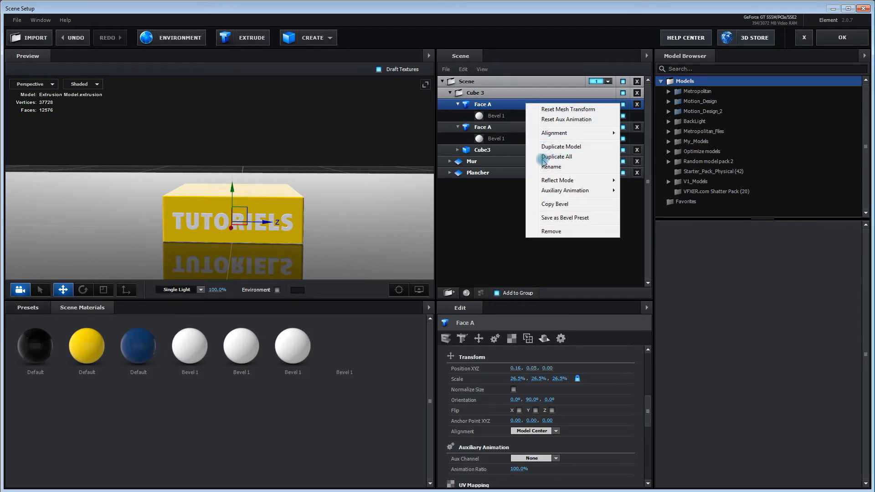
Step: Rename the middle Face A copy in the Cube 3 group as Face B
{"action": "left_click", "coordinate": [485, 129]}
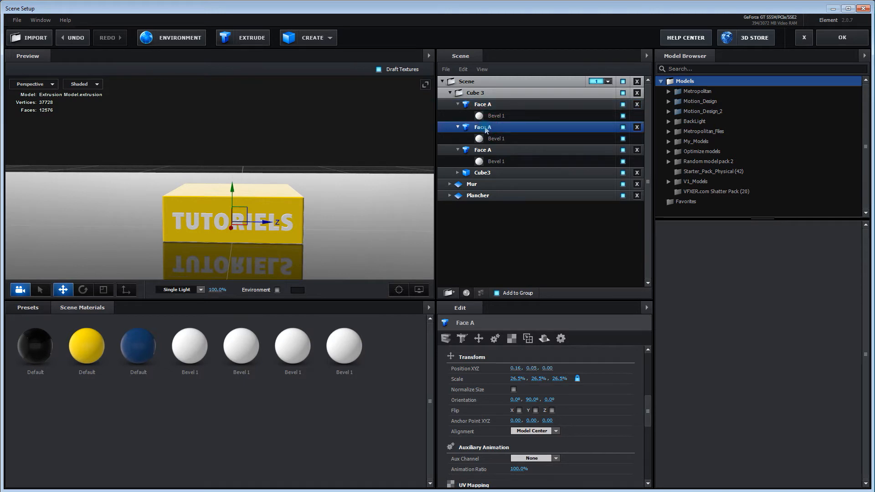
{"action": "key", "text": "Return"}
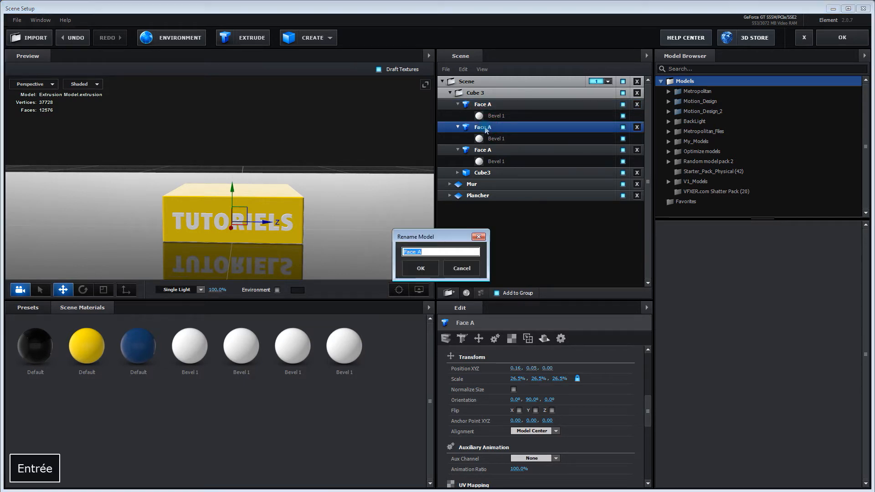
{"action": "key", "text": "Right"}
{"action": "key", "text": "BackSpace"}
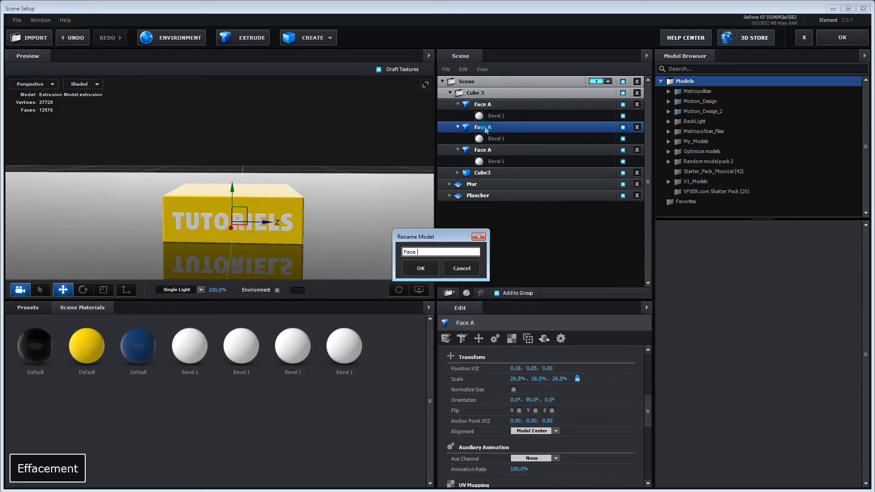
{"action": "type", "text": "B"}
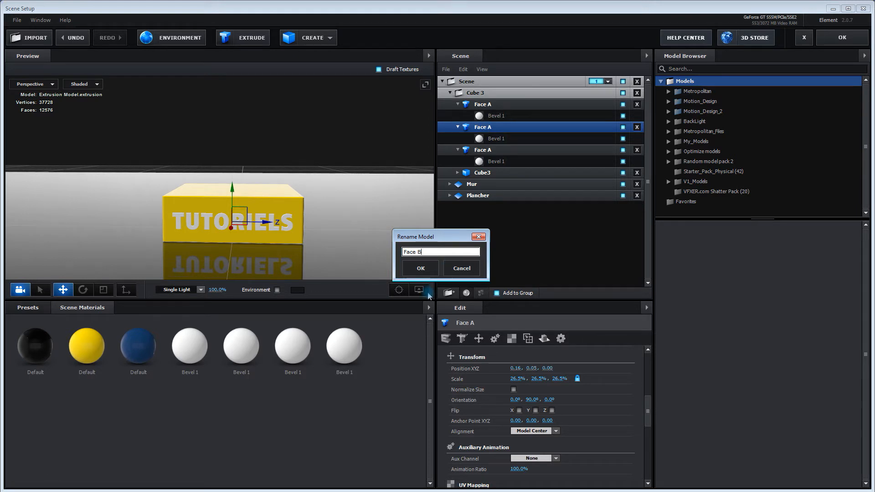
{"action": "left_click", "coordinate": [420, 270]}
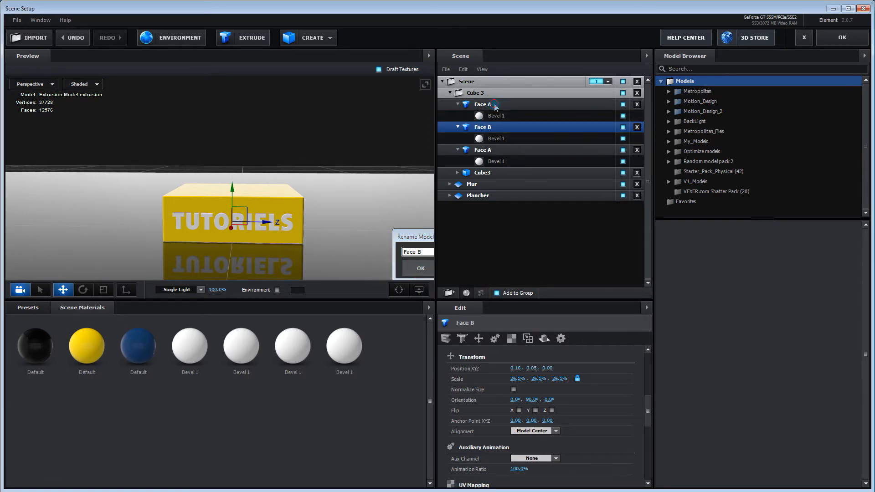
Step: Rename the topmost Face A copy in the Cube 3 group as Face C
{"action": "left_click", "coordinate": [491, 105]}
{"action": "right_click", "coordinate": [493, 105]}
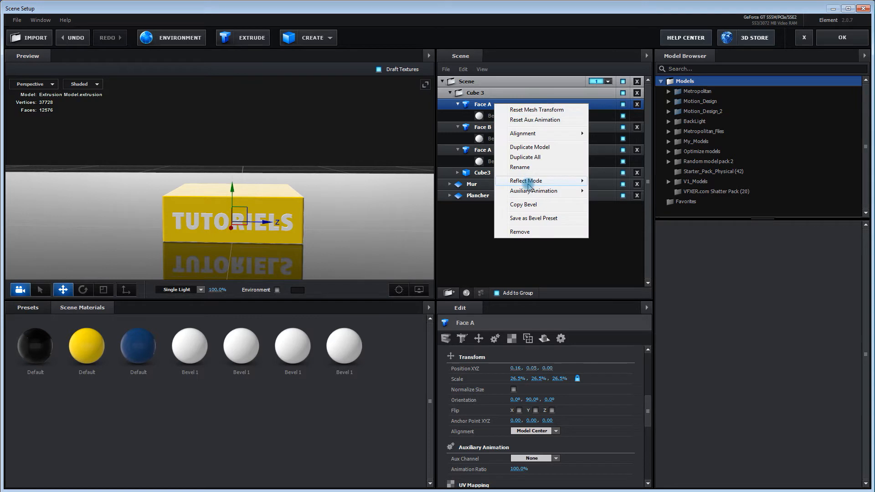
{"action": "left_click", "coordinate": [520, 167]}
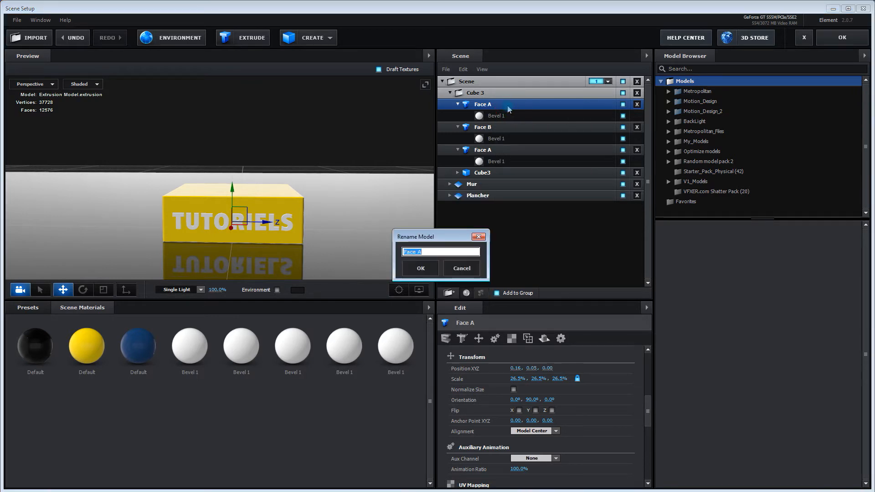
{"action": "key", "text": "Right"}
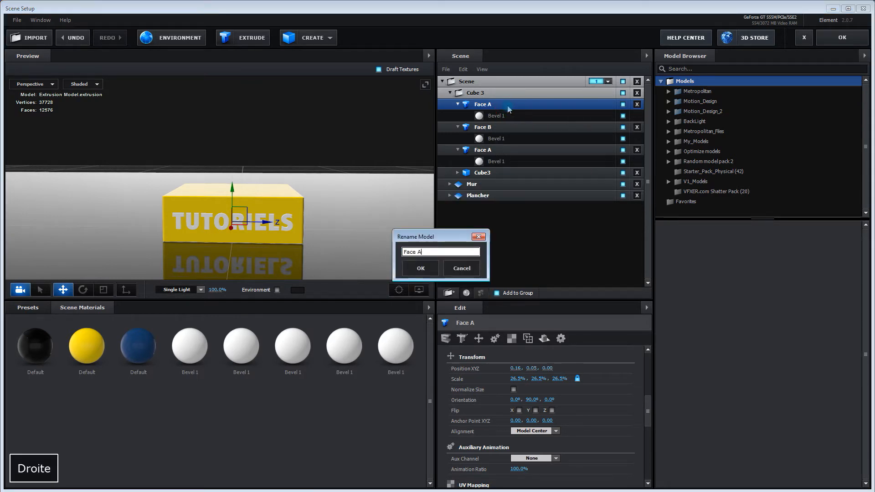
{"action": "key", "text": "BackSpace"}
{"action": "type", "text": "C"}
{"action": "key", "text": "Return"}
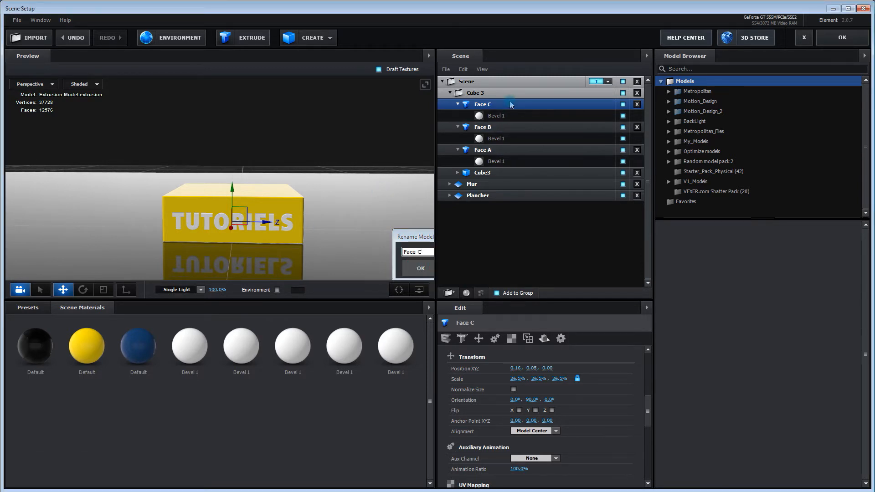
Step: Rotate Face B a quarter turn about its vertical axis and move it along Z to 0.18, beside the cube
{"action": "left_click", "coordinate": [507, 130]}
{"action": "left_click", "coordinate": [83, 290]}
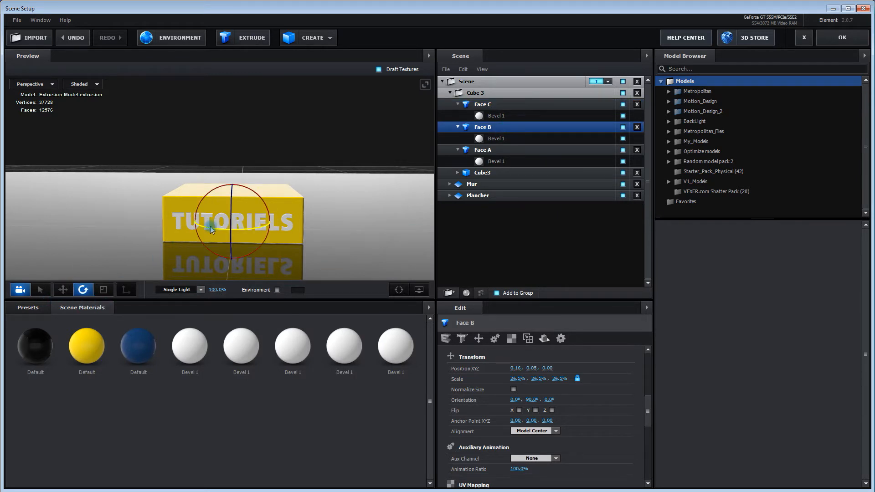
{"action": "left_click_drag", "start_coordinate": [210, 226], "coordinate": [282, 226]}
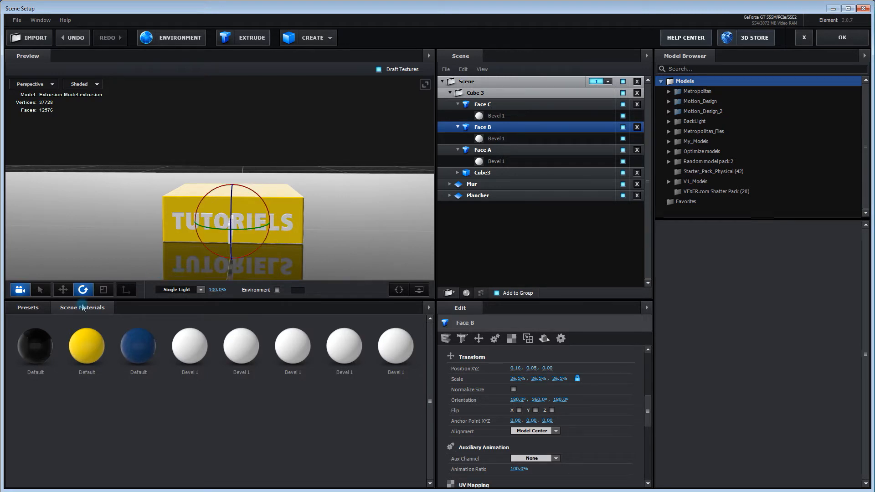
{"action": "left_click", "coordinate": [64, 291]}
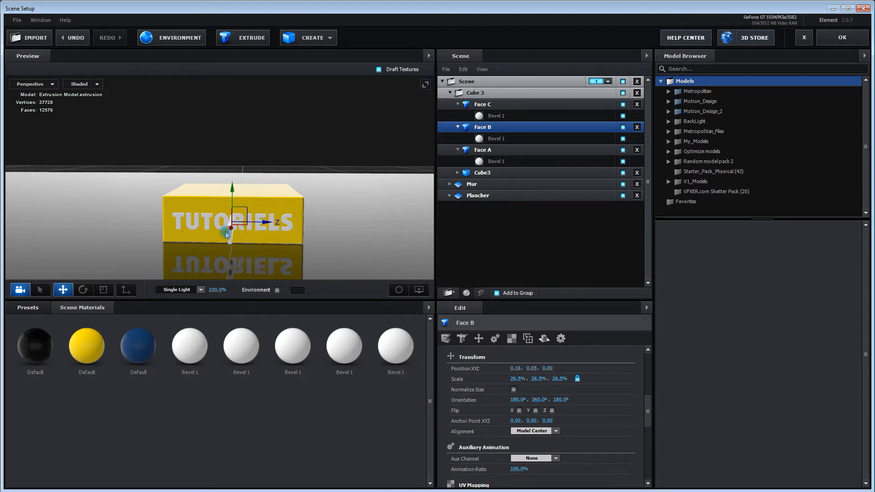
{"action": "left_click_drag", "start_coordinate": [267, 224], "coordinate": [346, 223]}
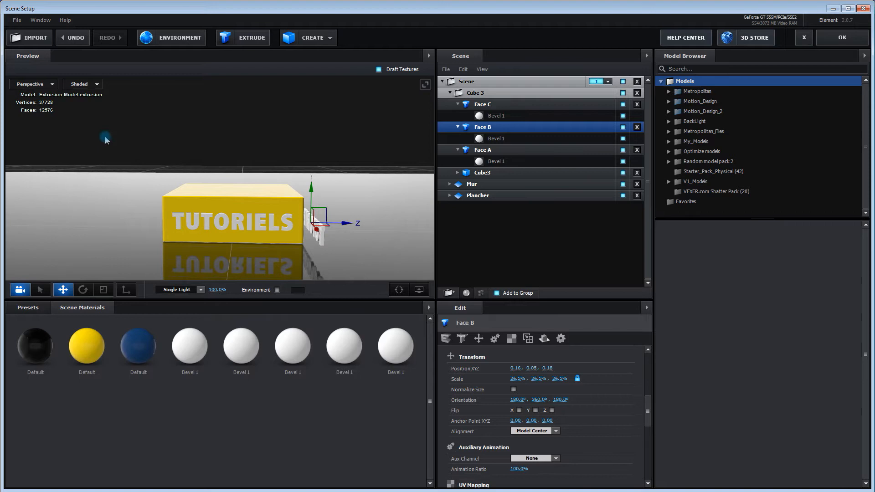
Step: In the Back view, move Face B along X to 0.00 so the text is centred on the cube's face
{"action": "left_click", "coordinate": [34, 84]}
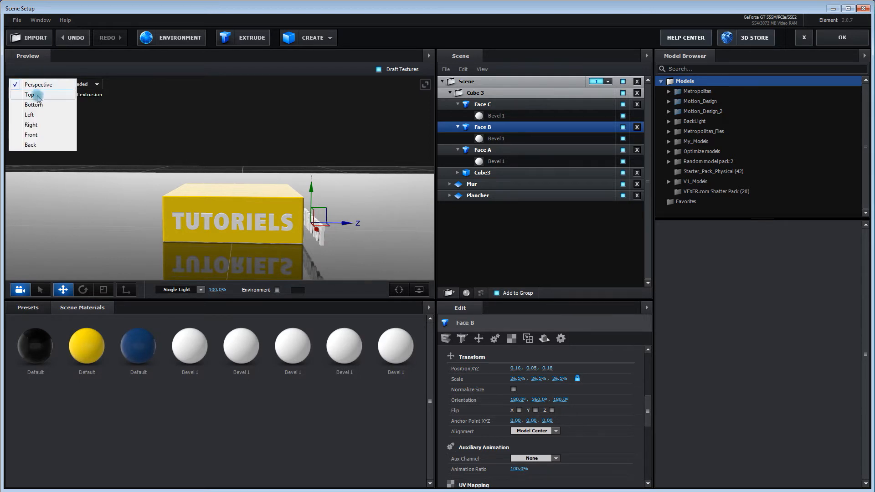
{"action": "left_click", "coordinate": [37, 145]}
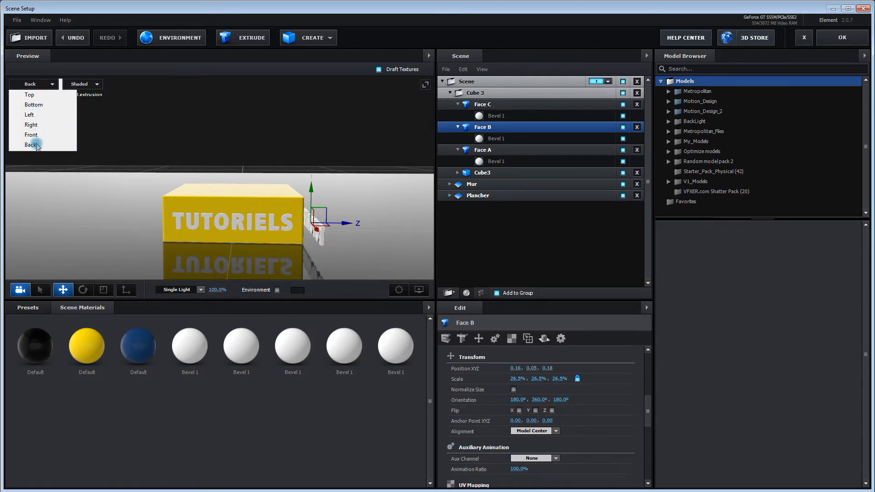
{"action": "scroll", "coordinate": [237, 187], "scroll_direction": "up", "scroll_amount": 3}
{"action": "scroll", "coordinate": [238, 189], "scroll_direction": "up", "scroll_amount": 5}
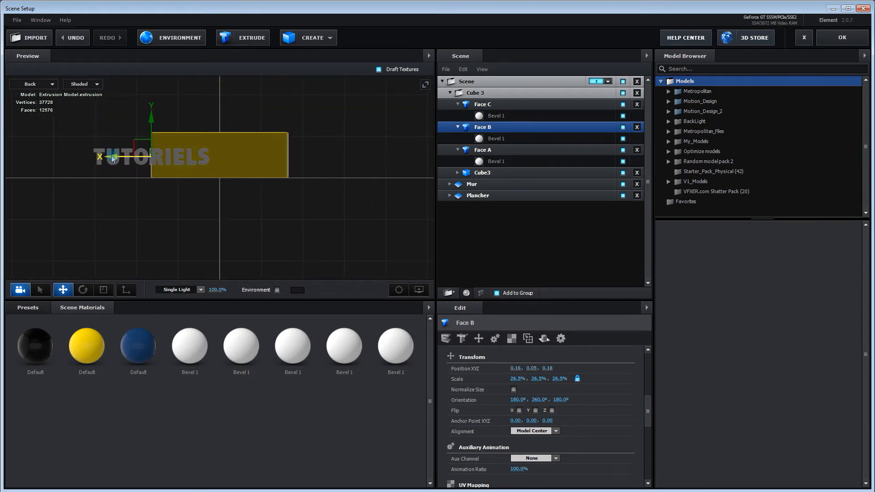
{"action": "left_click_drag", "start_coordinate": [112, 158], "coordinate": [181, 158]}
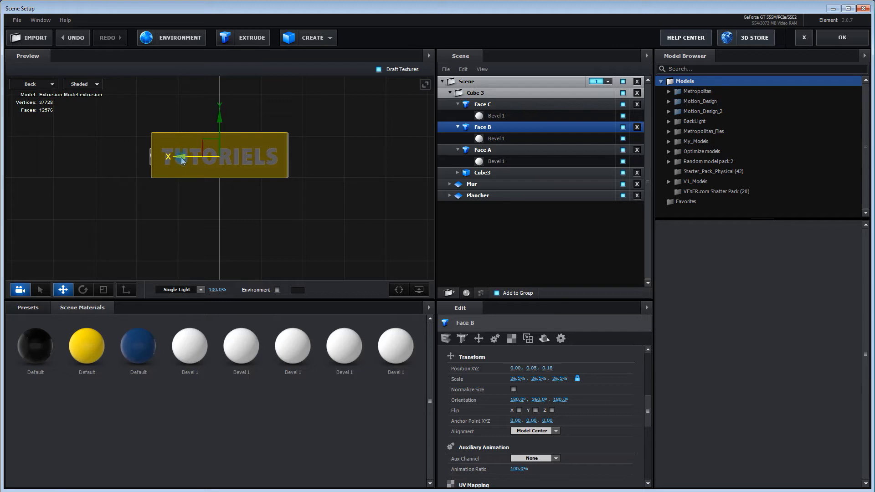
Step: In the Right view, move Face B along Z to 0.17, against the cube's side, and return to the Perspective view
{"action": "left_click", "coordinate": [38, 85]}
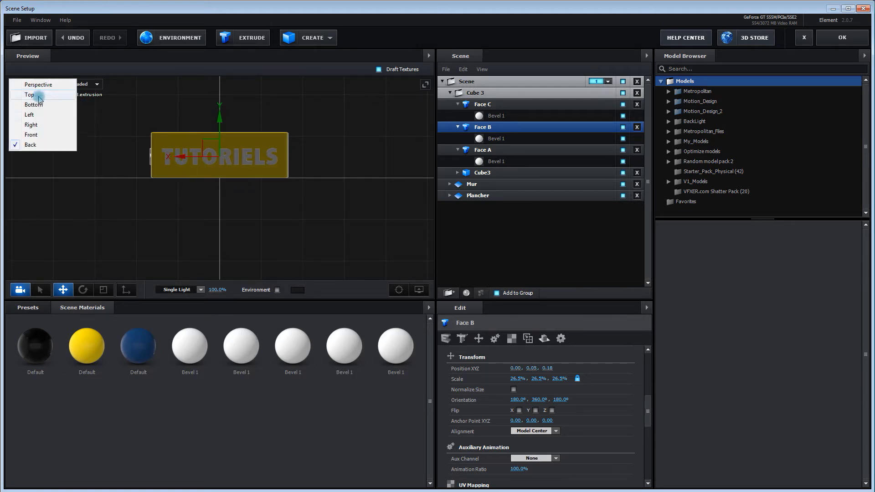
{"action": "left_click", "coordinate": [39, 129]}
{"action": "left_click_drag", "start_coordinate": [364, 147], "coordinate": [365, 161]}
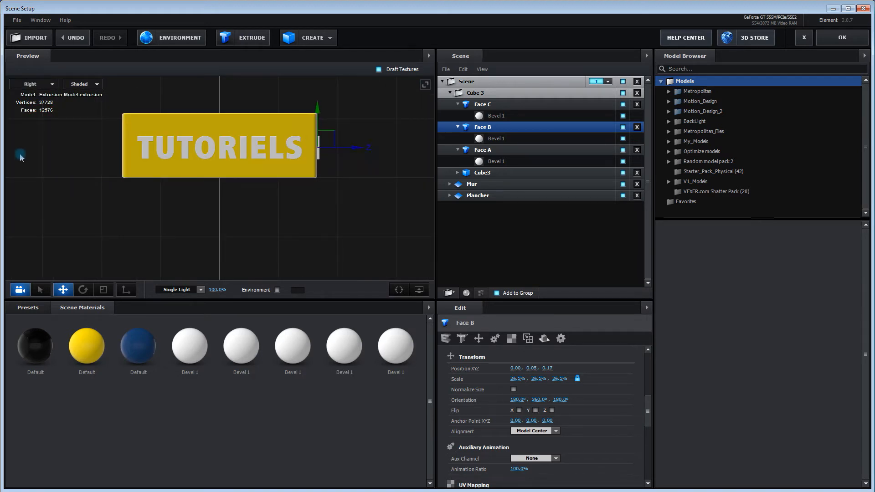
{"action": "left_click", "coordinate": [39, 84]}
{"action": "left_click", "coordinate": [39, 85]}
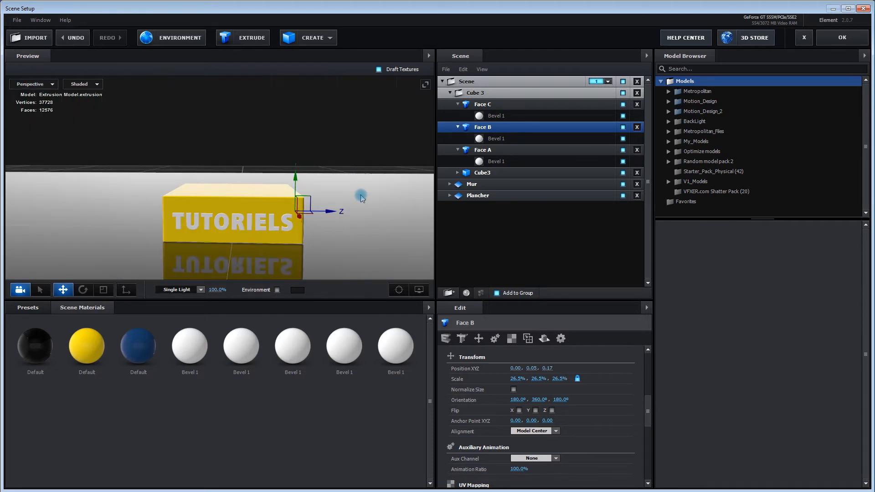
Step: Rotate Face C to a Y orientation of 270° and move it in the Front view to X -0.16, on the cube's opposite side
{"action": "left_click", "coordinate": [528, 106]}
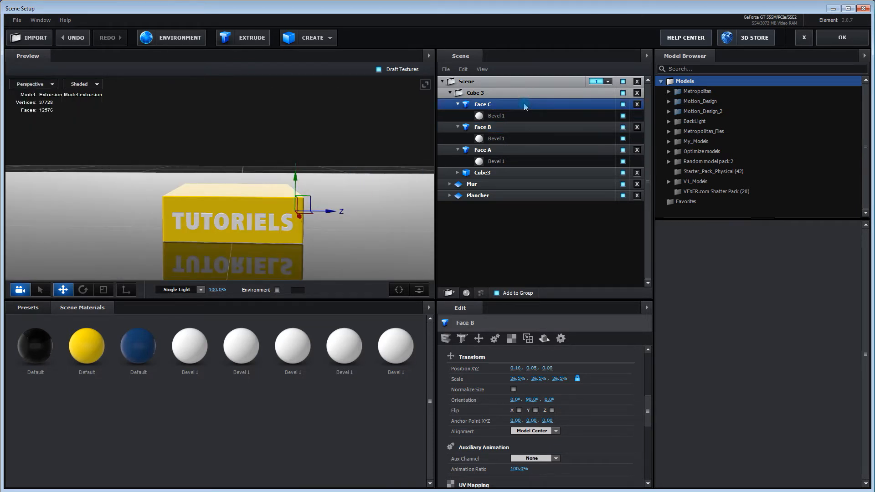
{"action": "left_click", "coordinate": [82, 290]}
{"action": "left_click_drag", "start_coordinate": [243, 230], "coordinate": [269, 226]}
{"action": "left_click", "coordinate": [40, 86]}
{"action": "left_click", "coordinate": [35, 134]}
{"action": "left_click", "coordinate": [57, 291]}
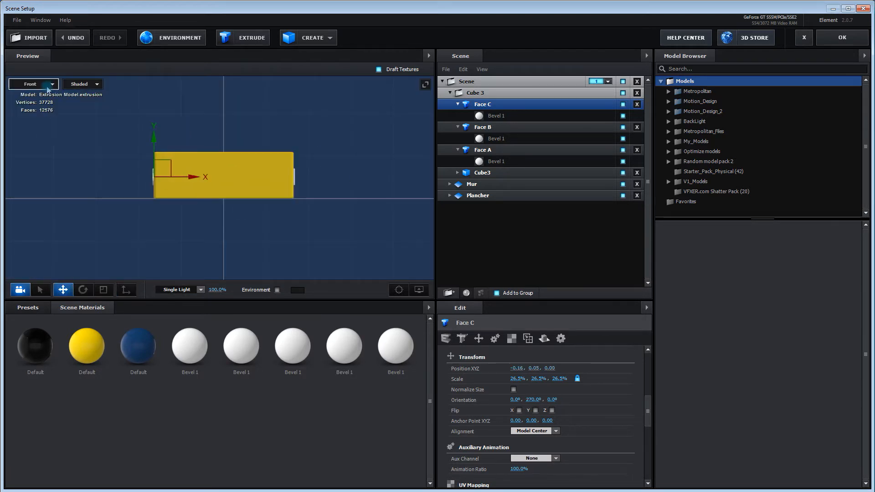
Step: Return to the Perspective view, examine the texts around the cube, and reset the preview camera
{"action": "left_click", "coordinate": [33, 83]}
{"action": "left_click", "coordinate": [32, 93]}
{"action": "left_click_drag", "start_coordinate": [327, 238], "coordinate": [361, 245]}
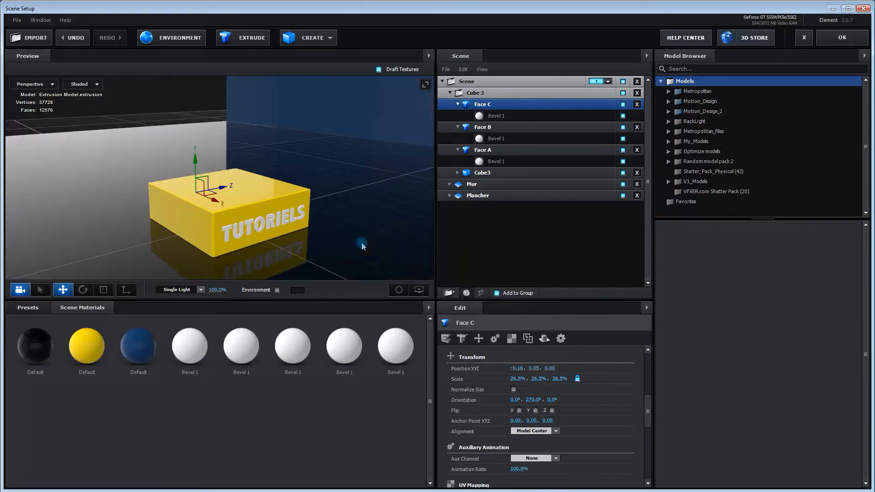
{"action": "left_click", "coordinate": [428, 55]}
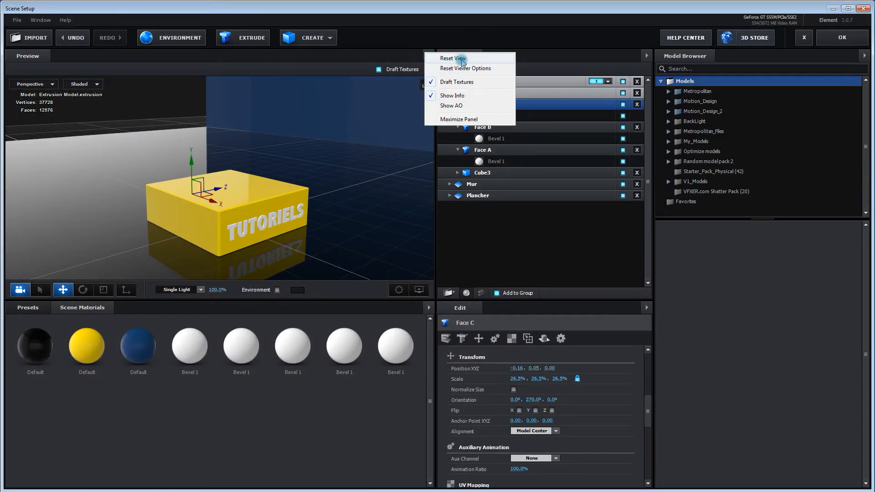
{"action": "left_click", "coordinate": [447, 58]}
{"action": "scroll", "coordinate": [304, 206], "scroll_direction": "up", "scroll_amount": 5}
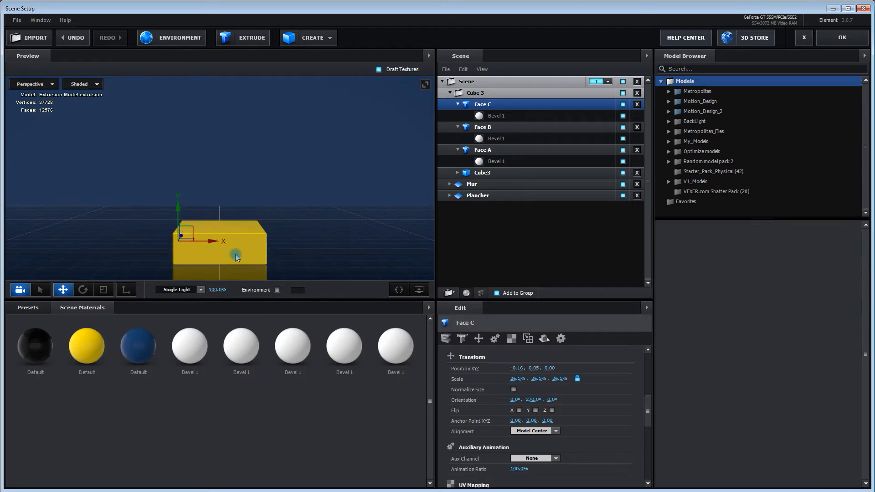
{"action": "left_click_drag", "start_coordinate": [253, 264], "coordinate": [295, 252]}
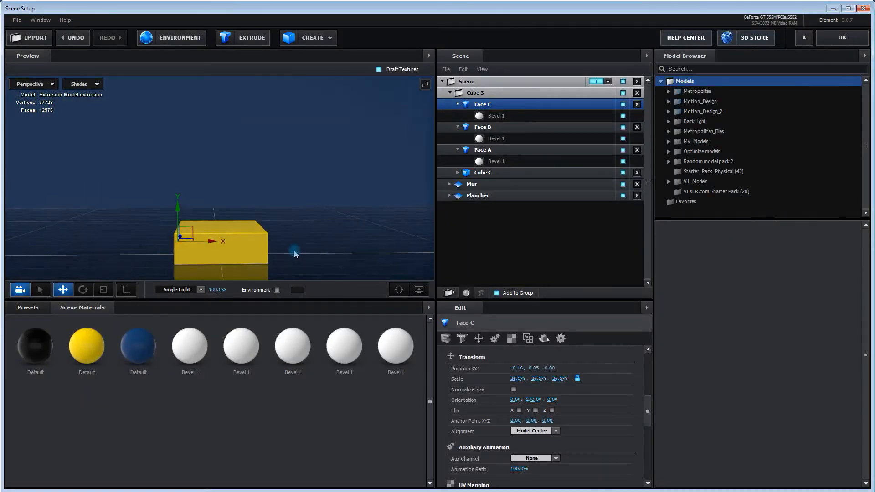
Step: Duplicate the whole Cube 3 group with its materials using Duplicate All, and rename the copy as Cube2
{"action": "left_click", "coordinate": [449, 92]}
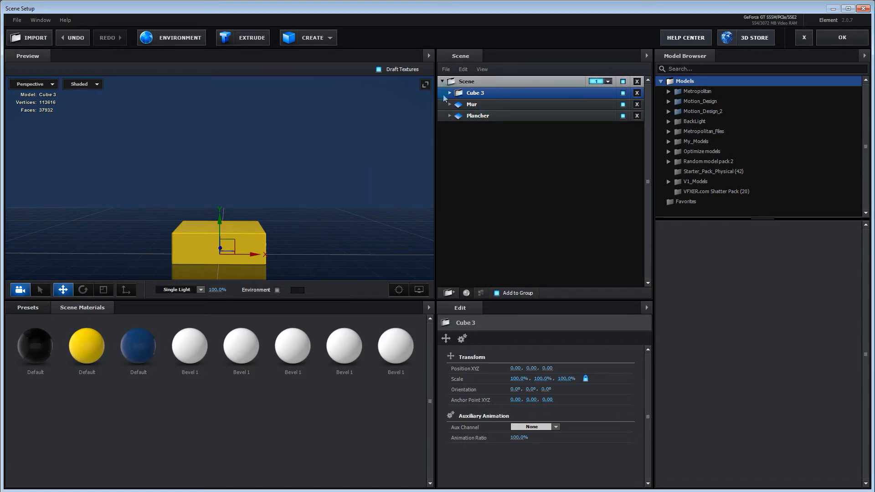
{"action": "right_click", "coordinate": [515, 94]}
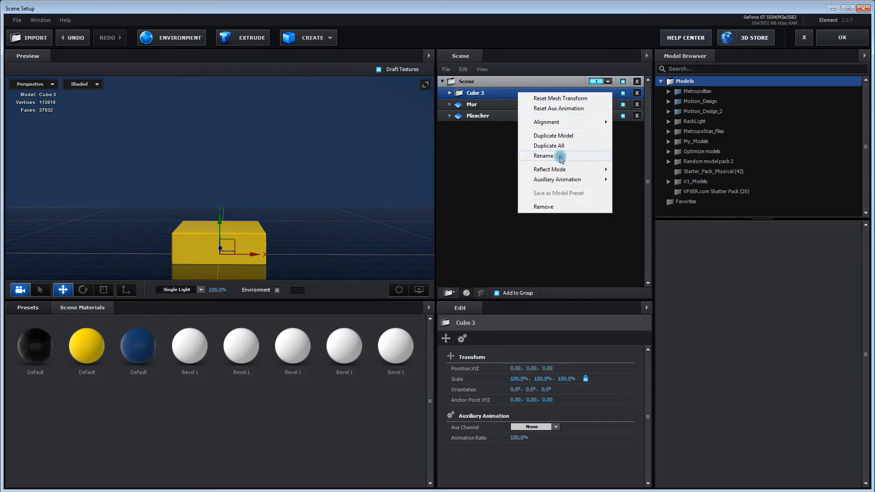
{"action": "left_click", "coordinate": [562, 147]}
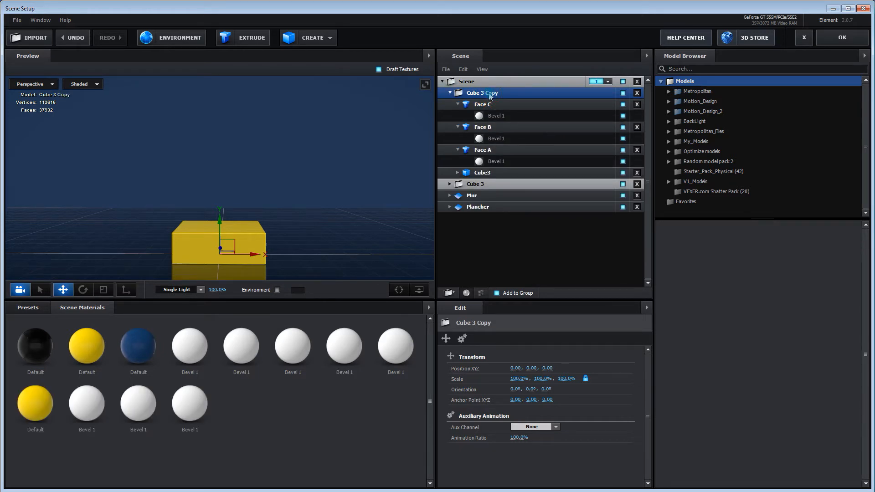
{"action": "key", "text": "Return"}
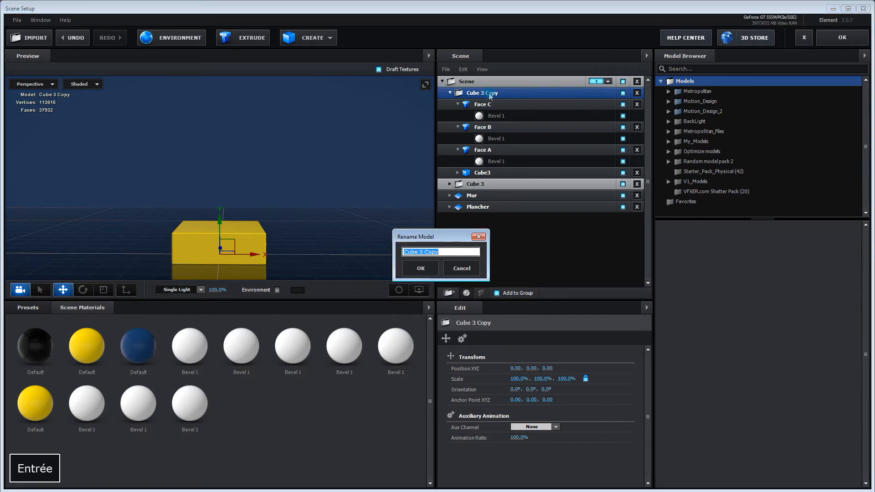
{"action": "type", "text": "Cube2"}
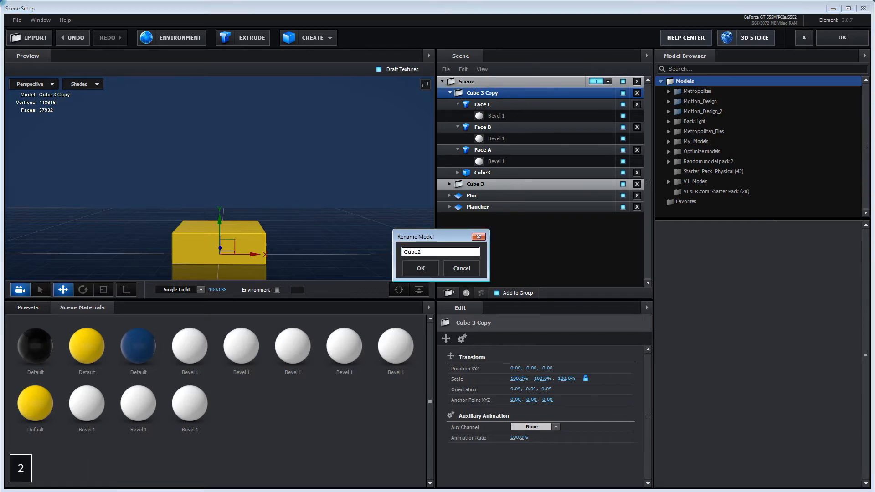
{"action": "left_click", "coordinate": [421, 269]}
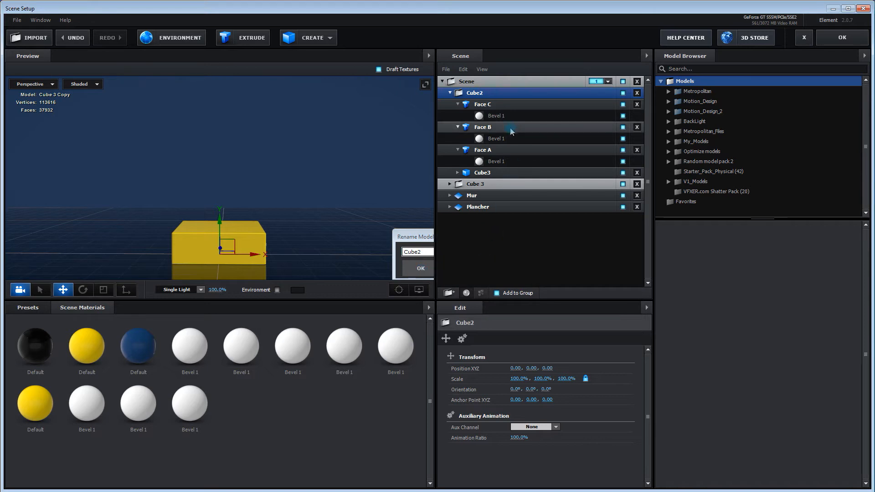
Step: Rename the box inside the Cube2 group as Cube2
{"action": "left_click", "coordinate": [483, 175]}
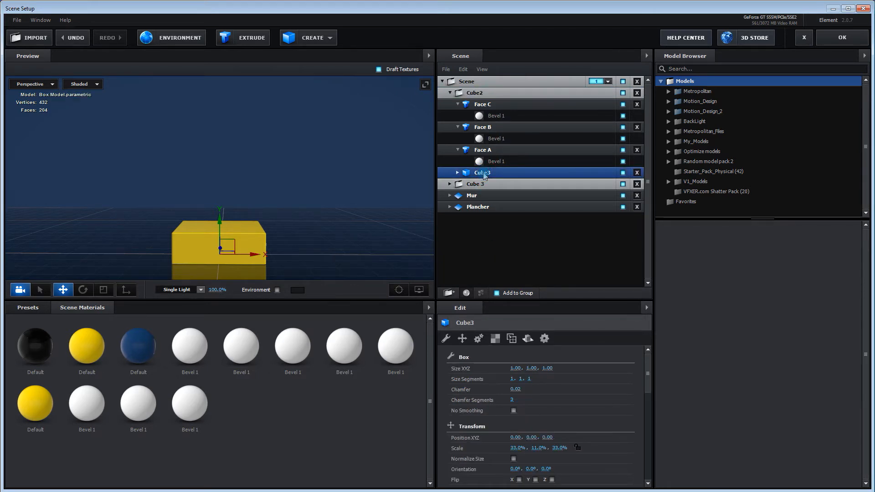
{"action": "key", "text": "Return"}
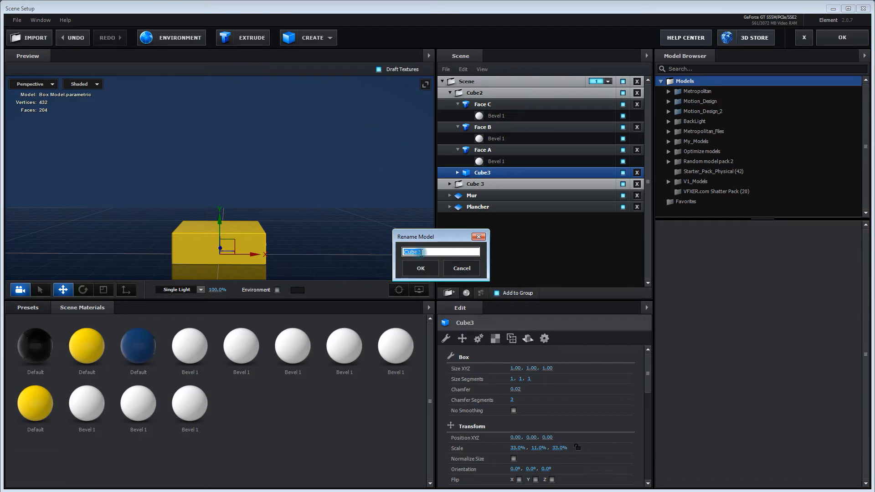
{"action": "key", "text": "BackSpace"}
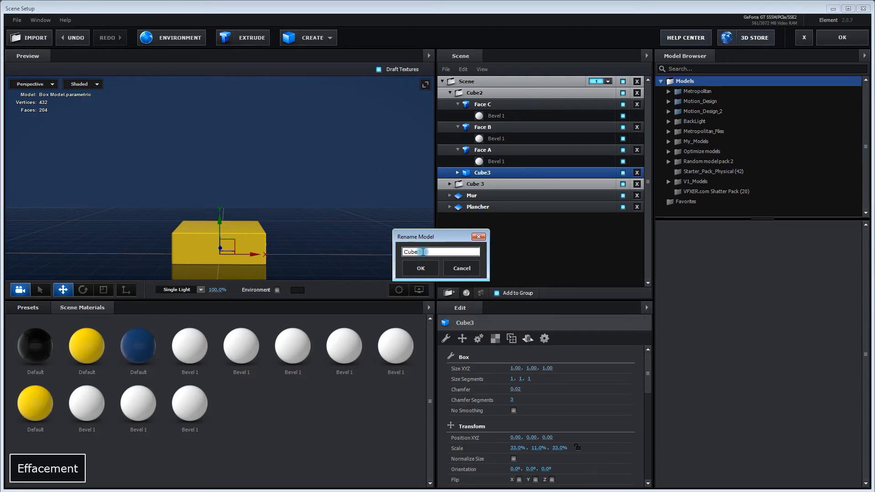
{"action": "type", "text": "2"}
{"action": "left_click", "coordinate": [422, 268]}
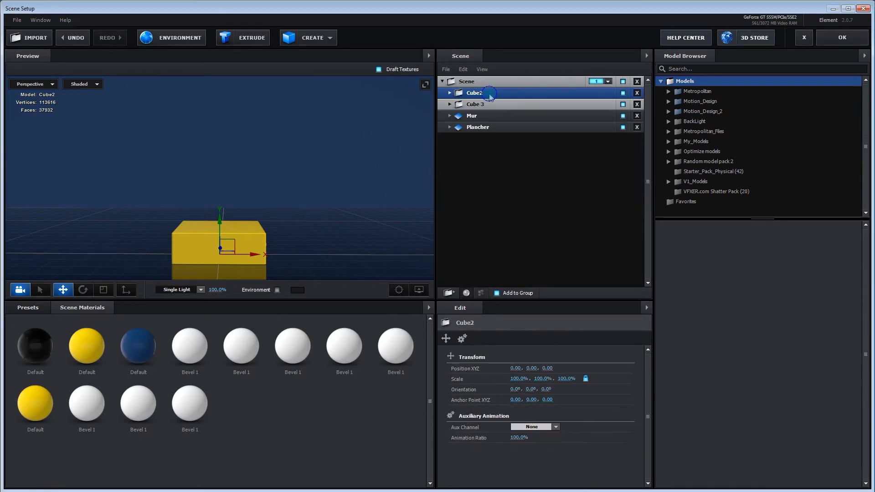
Step: Duplicate the Cube2 group with its materials using Duplicate All, and rename the copied group as Cube1
{"action": "right_click", "coordinate": [489, 93]}
{"action": "left_click", "coordinate": [531, 147]}
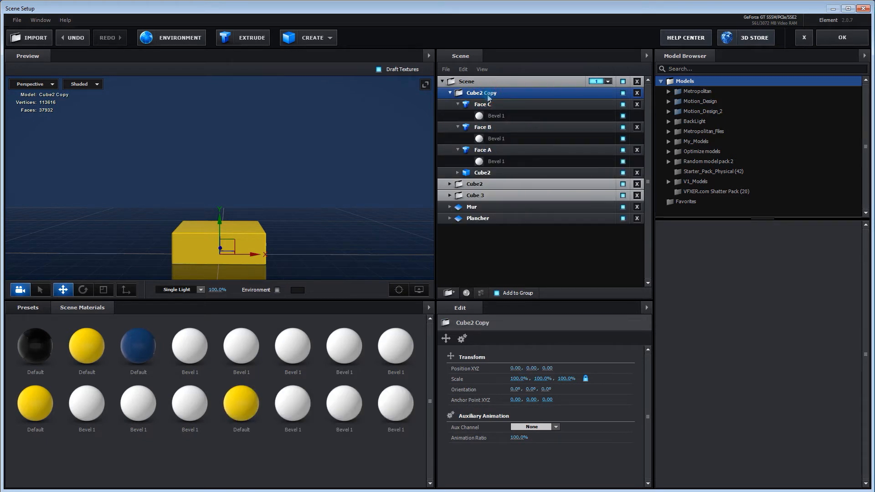
{"action": "key", "text": "Return"}
{"action": "type", "text": "Cube1"}
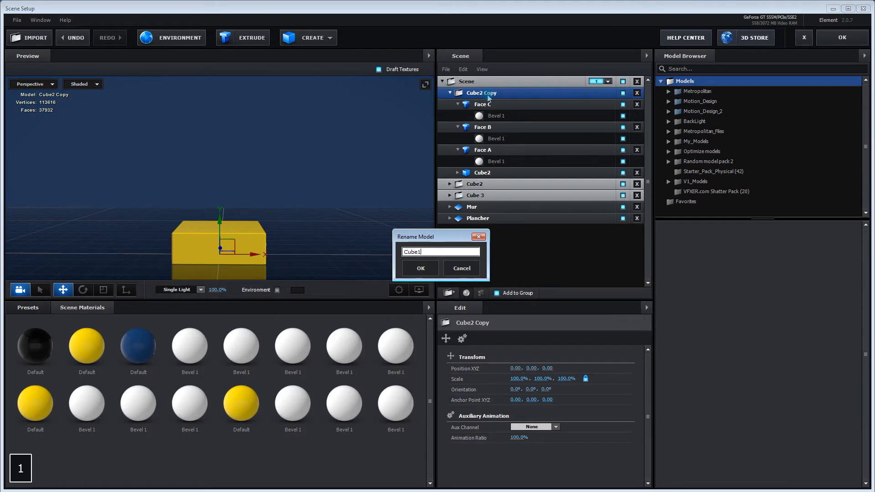
{"action": "key", "text": "Return"}
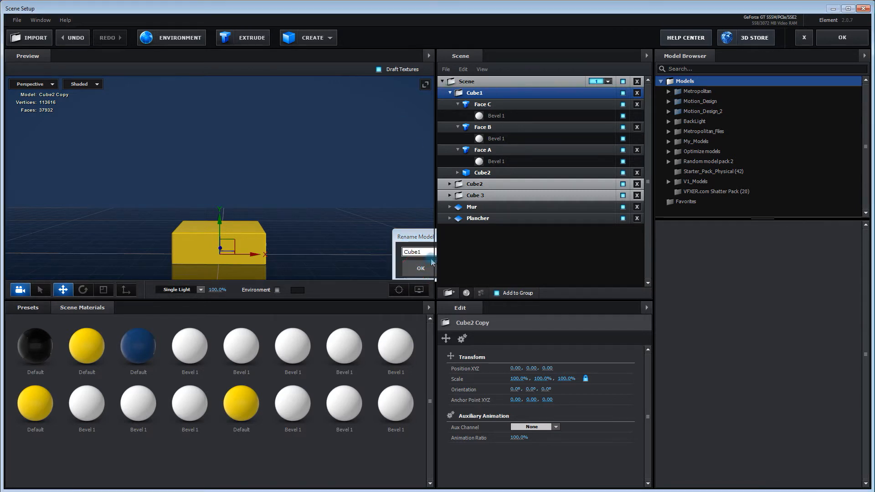
Step: Rename the box inside the Cube1 group as Cube1
{"action": "left_click", "coordinate": [484, 175]}
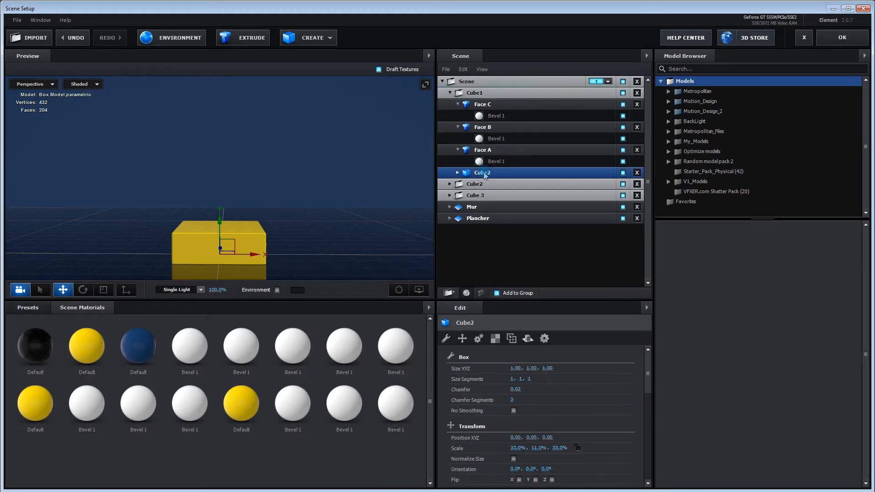
{"action": "key", "text": "Return"}
{"action": "type", "text": "Cube1"}
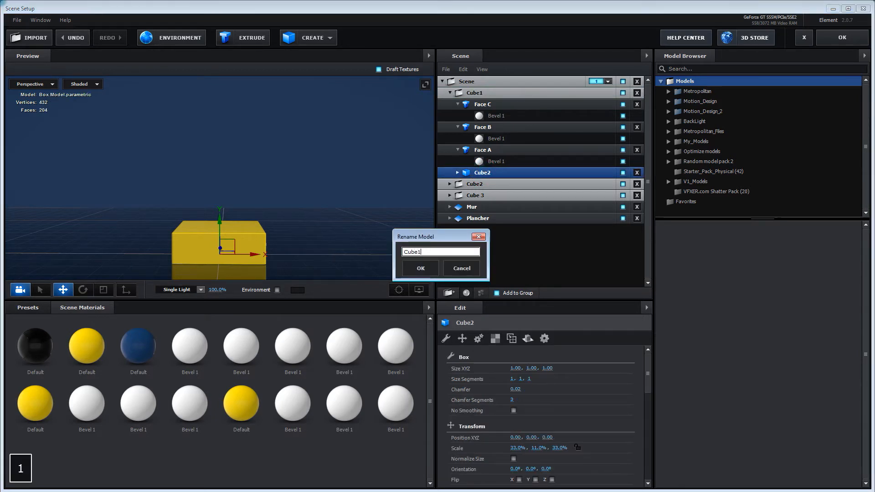
{"action": "left_click", "coordinate": [421, 270]}
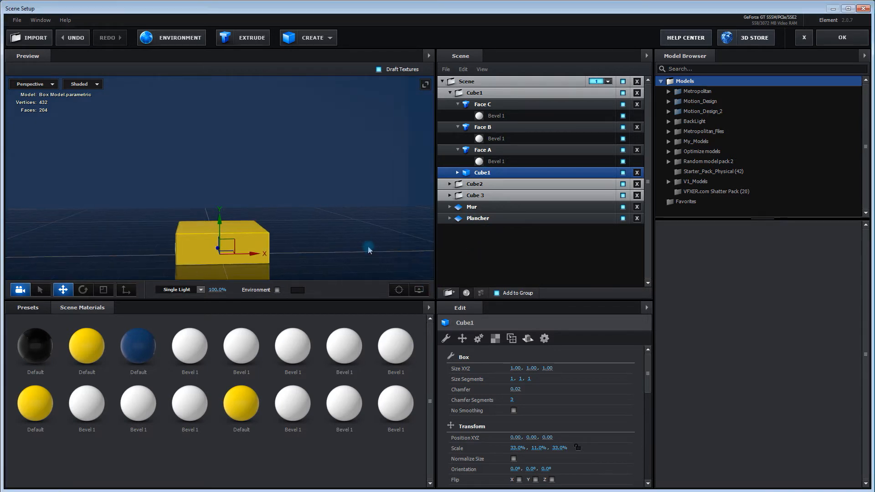
{"action": "left_click_drag", "start_coordinate": [371, 229], "coordinate": [375, 235]}
Step: In the Front view, move the Cube2 group up to Y 0.11 so it sits on top of the bottom cube
{"action": "left_click", "coordinate": [450, 93]}
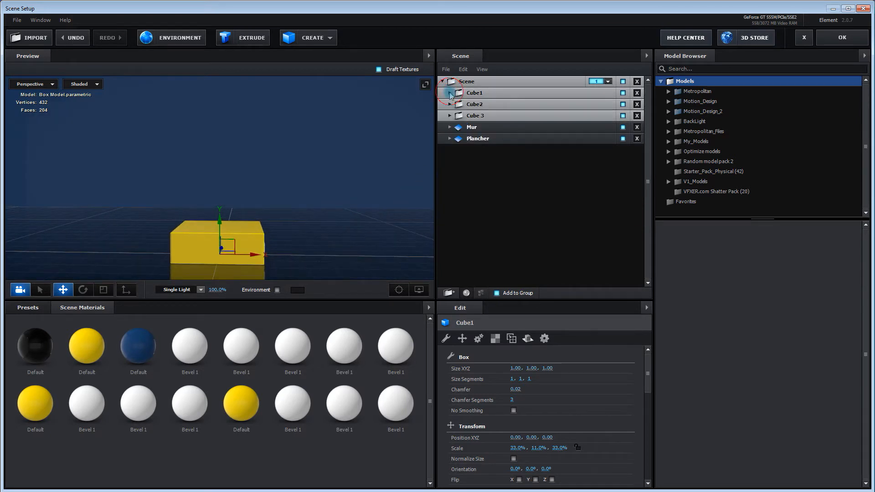
{"action": "left_click", "coordinate": [507, 96]}
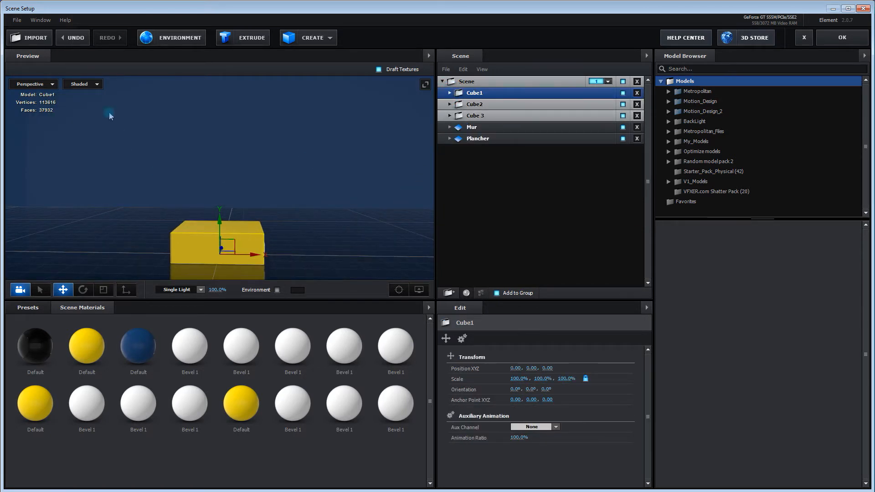
{"action": "left_click", "coordinate": [35, 85]}
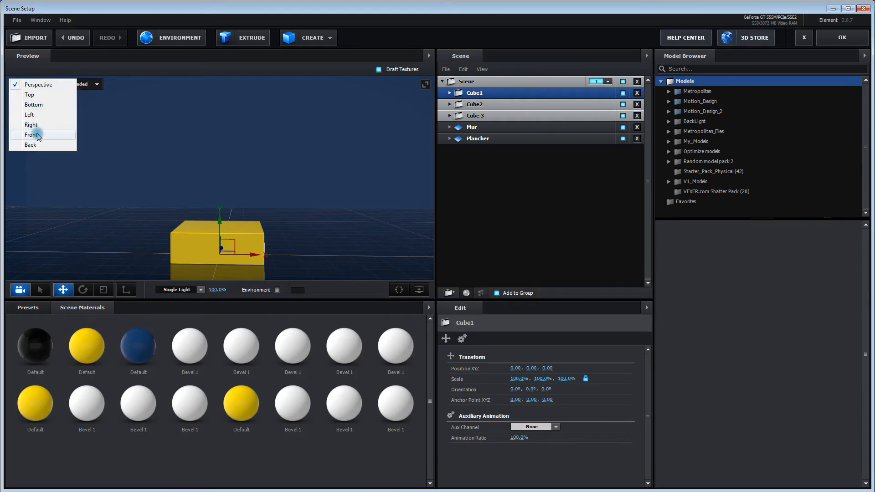
{"action": "left_click", "coordinate": [37, 132]}
{"action": "left_click_drag", "start_coordinate": [345, 193], "coordinate": [347, 264]}
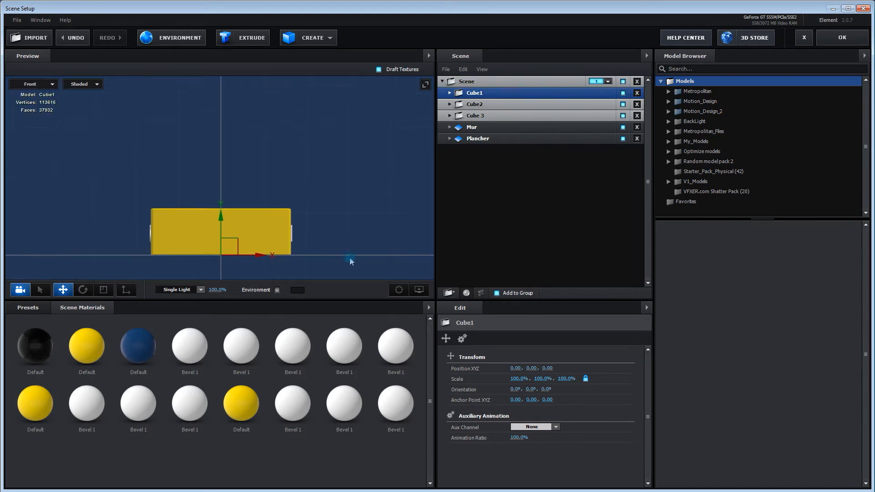
{"action": "left_click", "coordinate": [495, 106]}
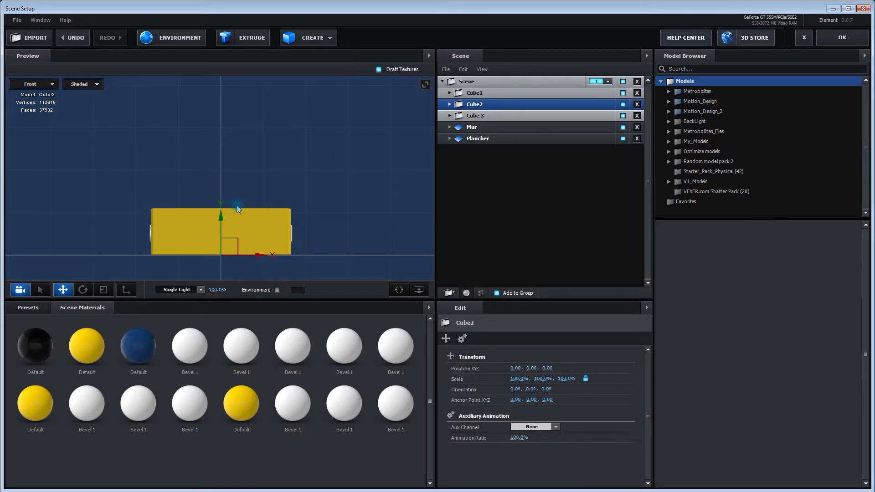
{"action": "left_click_drag", "start_coordinate": [222, 220], "coordinate": [232, 174]}
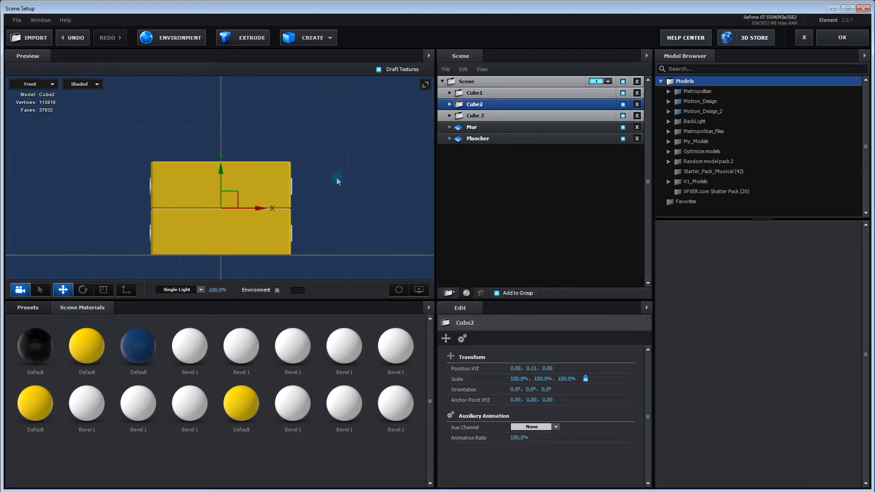
Step: Move the Cube1 group up to Y 0.22, on top of Cube2, and return to the Perspective view
{"action": "left_click", "coordinate": [508, 93]}
{"action": "left_click_drag", "start_coordinate": [222, 223], "coordinate": [233, 129]}
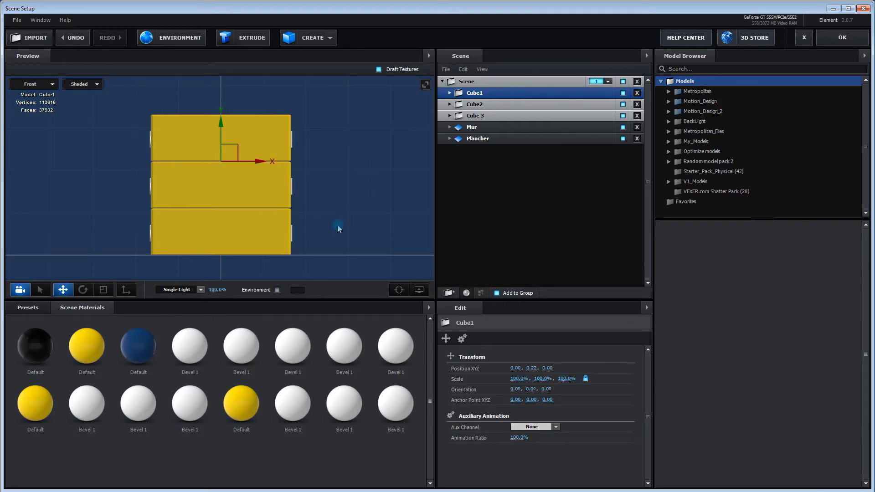
{"action": "left_click", "coordinate": [37, 84]}
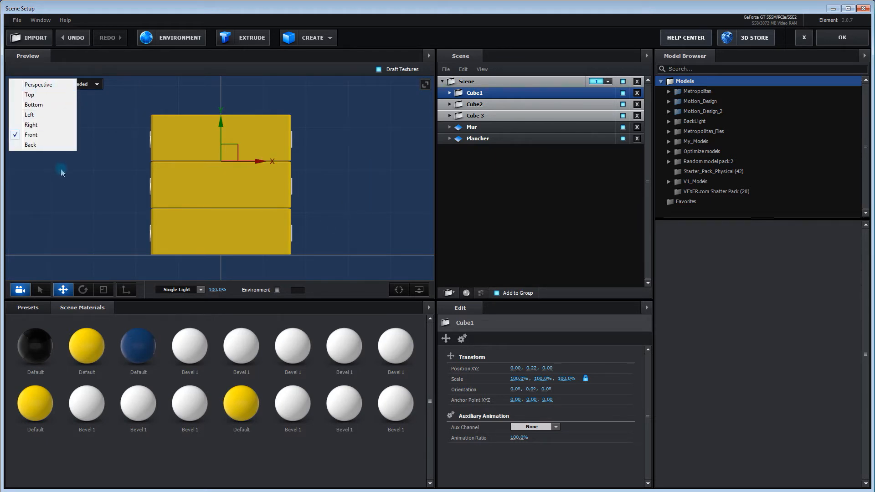
{"action": "left_click", "coordinate": [39, 86]}
{"action": "mouse_move", "coordinate": [319, 253]}
{"action": "left_mouse_down"}
{"action": "mouse_move", "coordinate": [153, 258]}
{"action": "mouse_move", "coordinate": [367, 250]}
{"action": "mouse_move", "coordinate": [304, 257]}
{"action": "mouse_move", "coordinate": [323, 259]}
{"action": "left_mouse_up"}
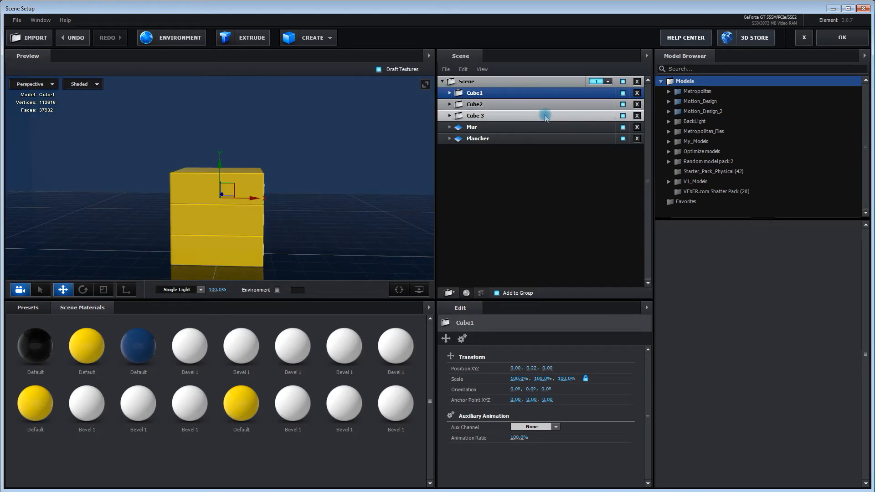
Step: Assign auxiliary animation Channel 1 to the Cube1 group, Channel 2 to Cube2 and Channel 3 to Cube 3
{"action": "right_click", "coordinate": [522, 95]}
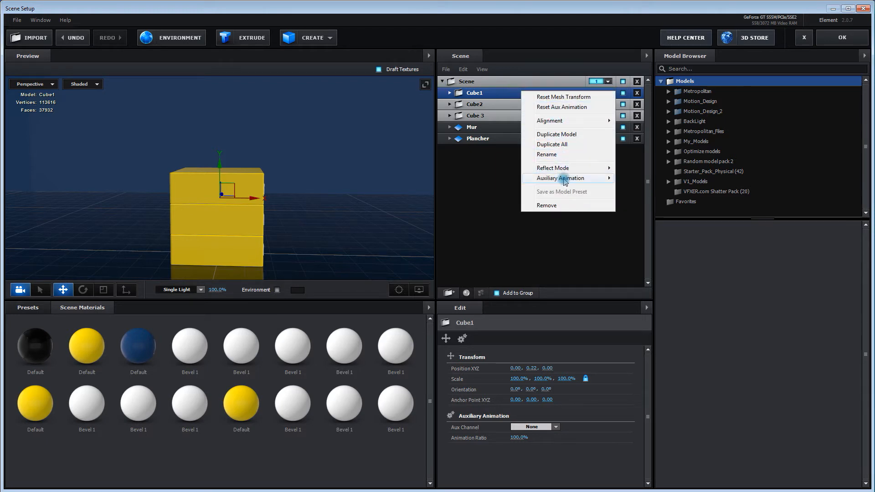
{"action": "mouse_move", "coordinate": [565, 181]}
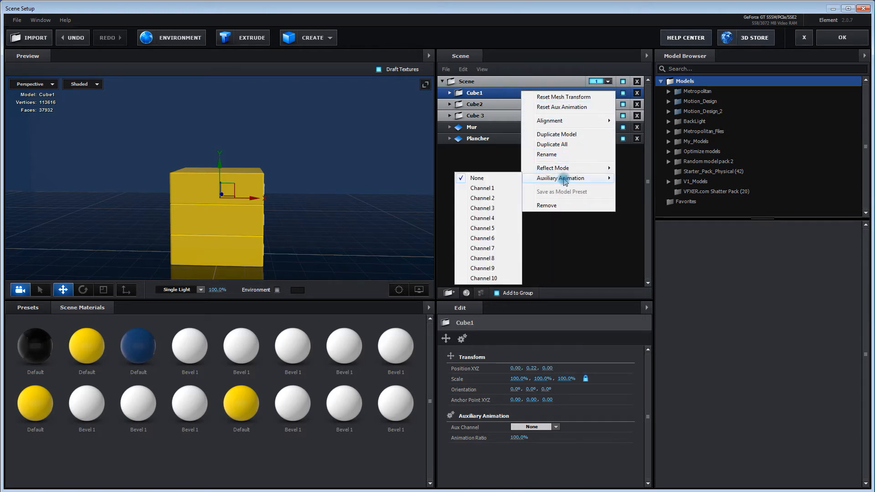
{"action": "left_click", "coordinate": [495, 189]}
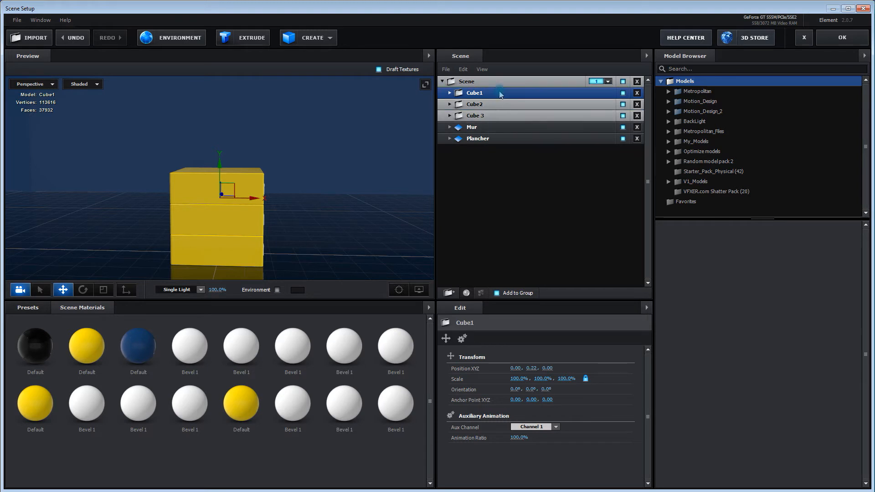
{"action": "right_click", "coordinate": [503, 105]}
{"action": "mouse_move", "coordinate": [547, 190]}
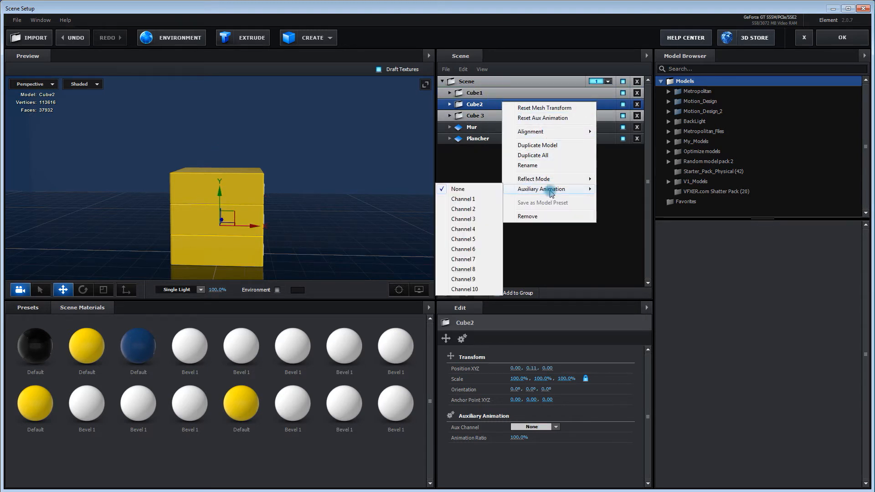
{"action": "left_click", "coordinate": [477, 209]}
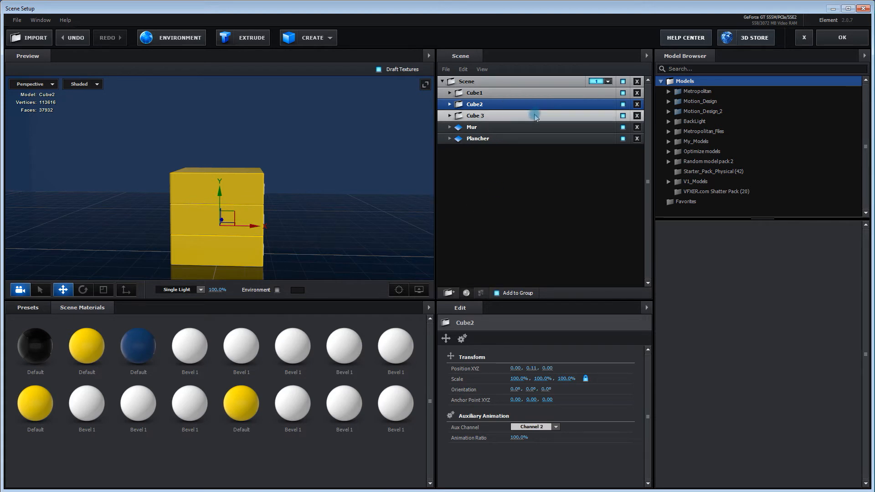
{"action": "right_click", "coordinate": [536, 117]}
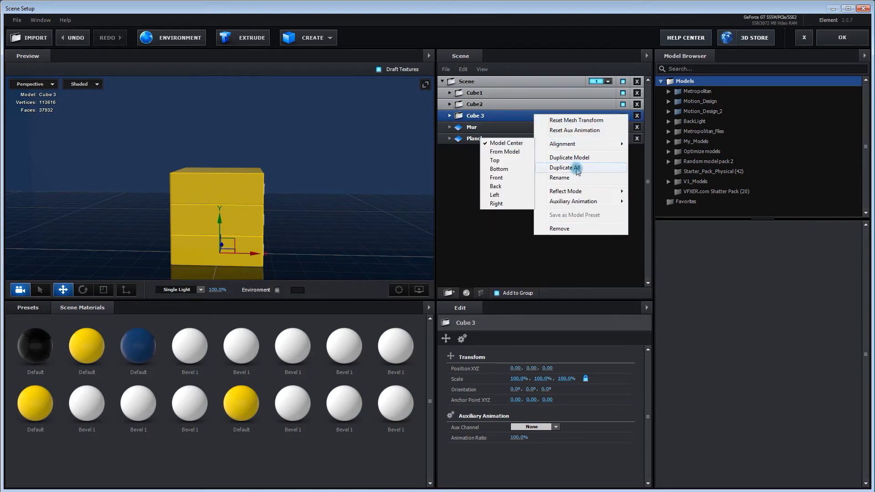
{"action": "mouse_move", "coordinate": [582, 202]}
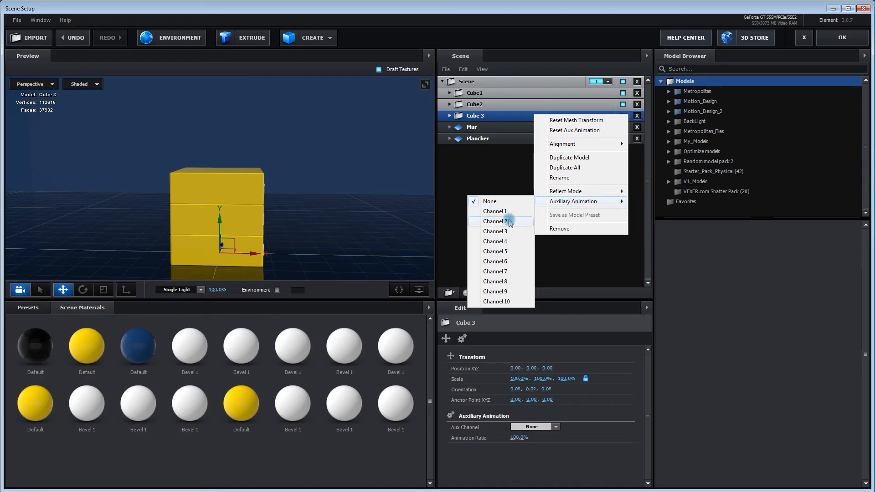
{"action": "left_click", "coordinate": [501, 231]}
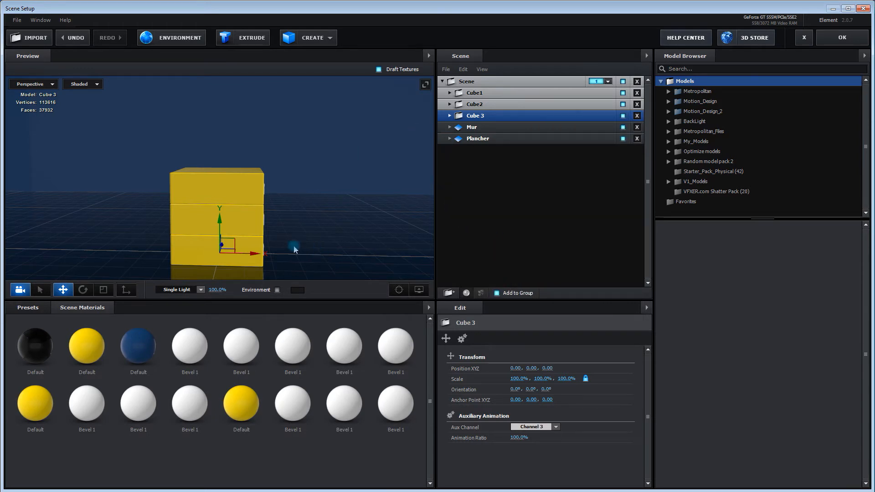
Step: Set the extrusion's custom path for Face A in the Cube2 group to Custom Path 2
{"action": "key", "text": "ctrl+z"}
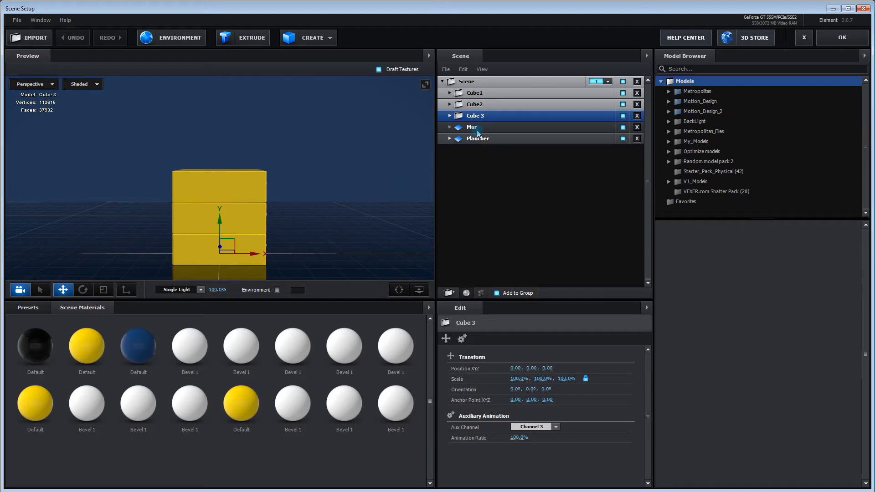
{"action": "left_click", "coordinate": [499, 96]}
{"action": "left_click", "coordinate": [450, 93]}
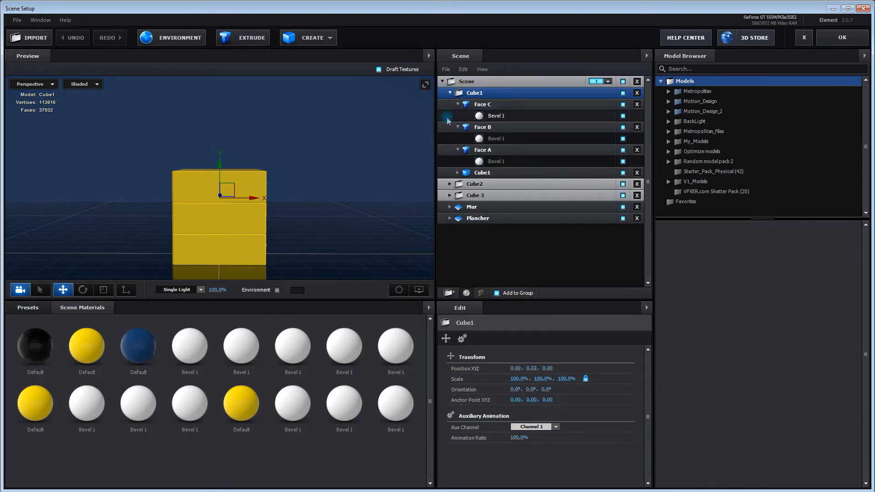
{"action": "left_click_drag", "start_coordinate": [333, 233], "coordinate": [255, 235]}
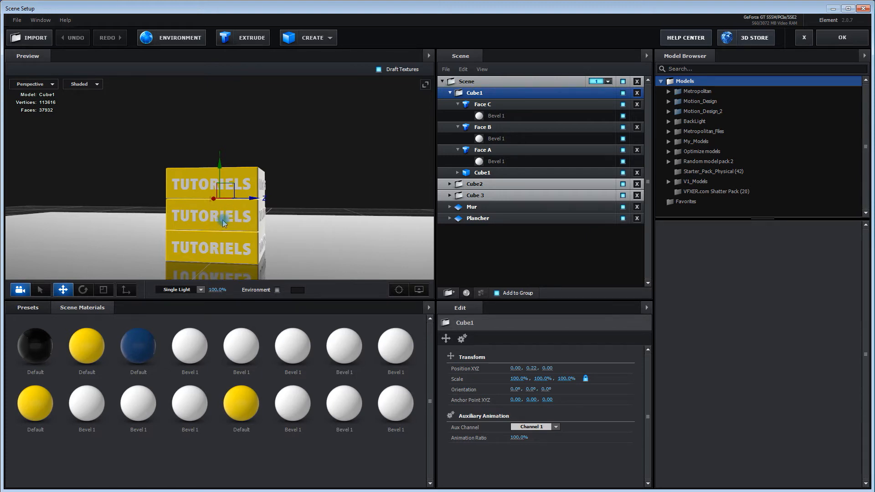
{"action": "scroll", "coordinate": [232, 223], "scroll_direction": "up", "scroll_amount": 4}
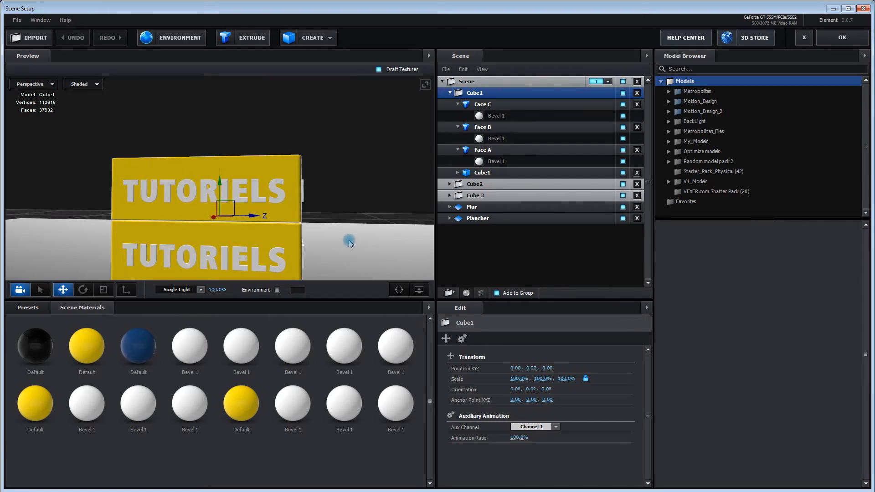
{"action": "scroll", "coordinate": [350, 242], "scroll_direction": "down", "scroll_amount": 1}
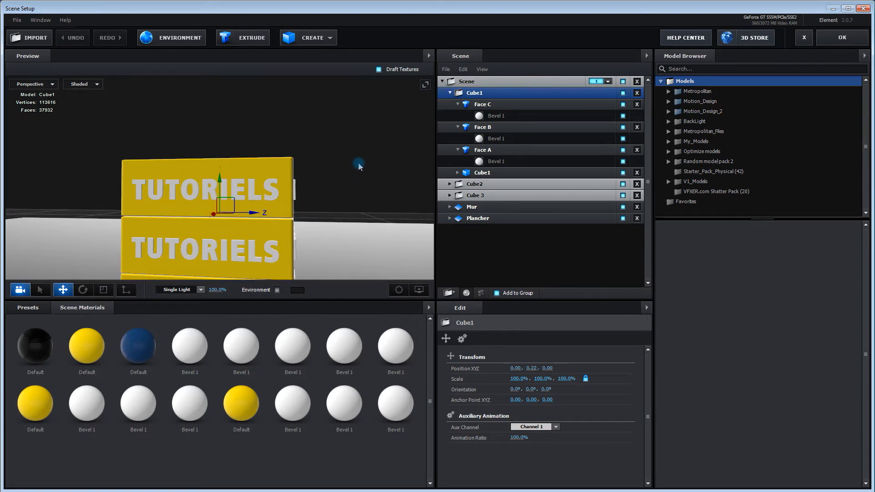
{"action": "left_click_drag", "start_coordinate": [363, 172], "coordinate": [364, 121]}
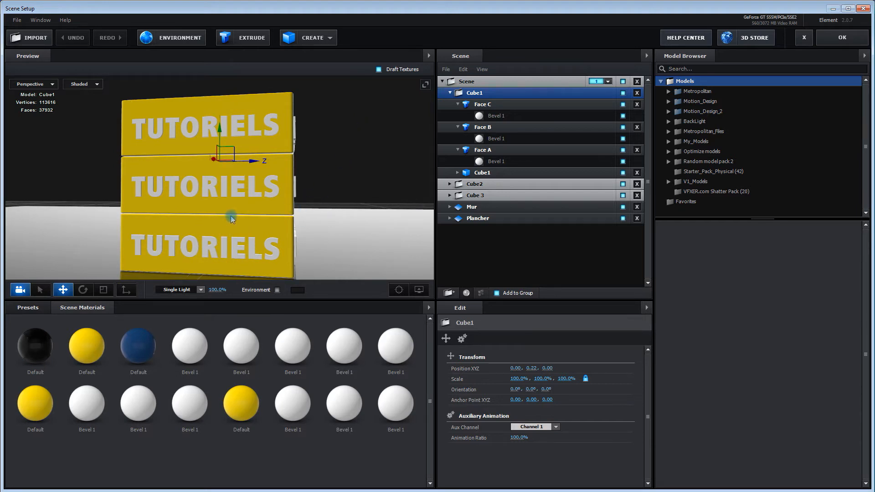
{"action": "left_click", "coordinate": [225, 191], "text": "alt"}
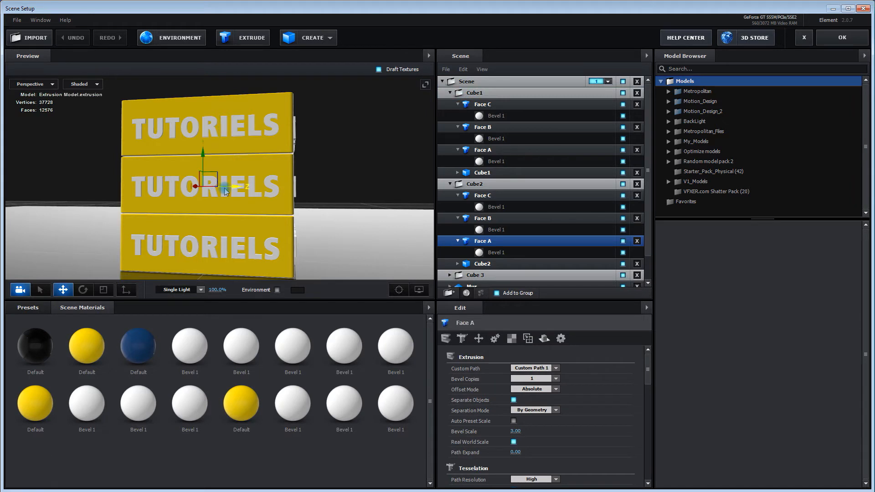
{"action": "left_click", "coordinate": [557, 369]}
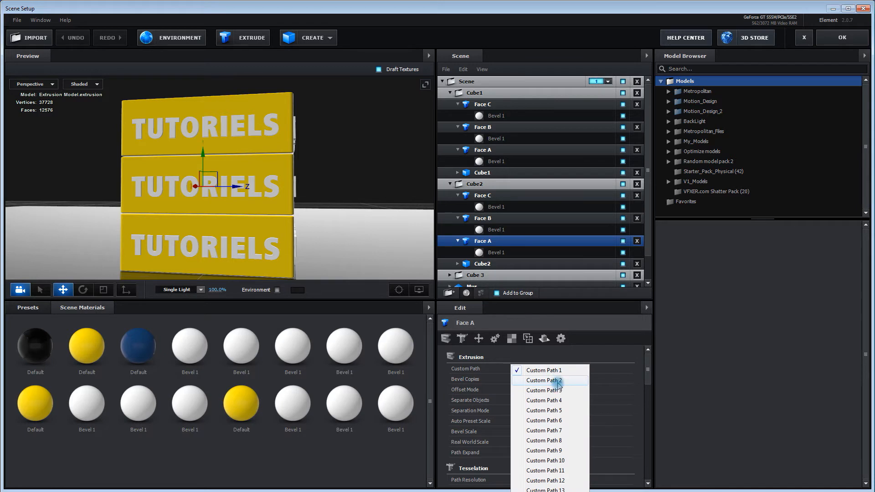
{"action": "left_click", "coordinate": [559, 382]}
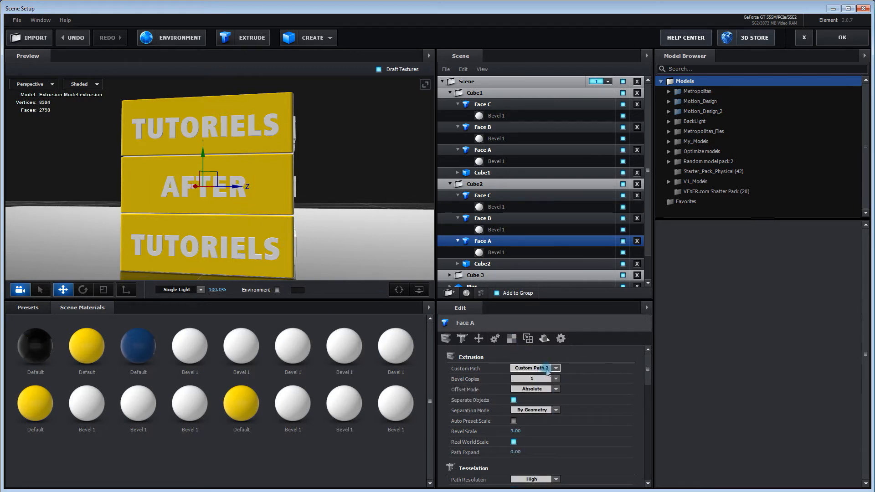
Step: Change Face A in the Cube 3 group to use Custom Path 3 for its extruded text
{"action": "left_click", "coordinate": [259, 259], "text": "alt"}
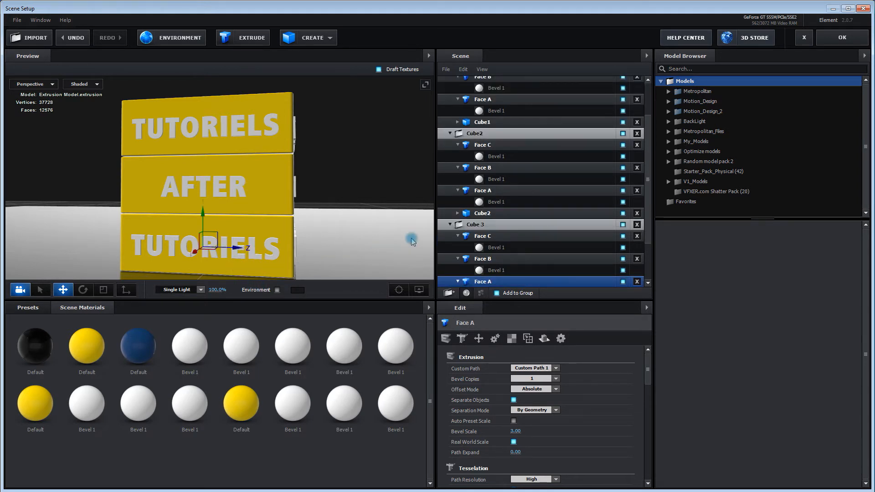
{"action": "left_click", "coordinate": [556, 369]}
{"action": "left_click", "coordinate": [542, 391]}
Step: Assign Custom Path 4 to Face B of the Cube1 group on the top cube
{"action": "mouse_move", "coordinate": [337, 260]}
{"action": "left_mouse_down"}
{"action": "mouse_move", "coordinate": [301, 255]}
{"action": "mouse_move", "coordinate": [345, 270]}
{"action": "mouse_move", "coordinate": [330, 270]}
{"action": "left_mouse_up"}
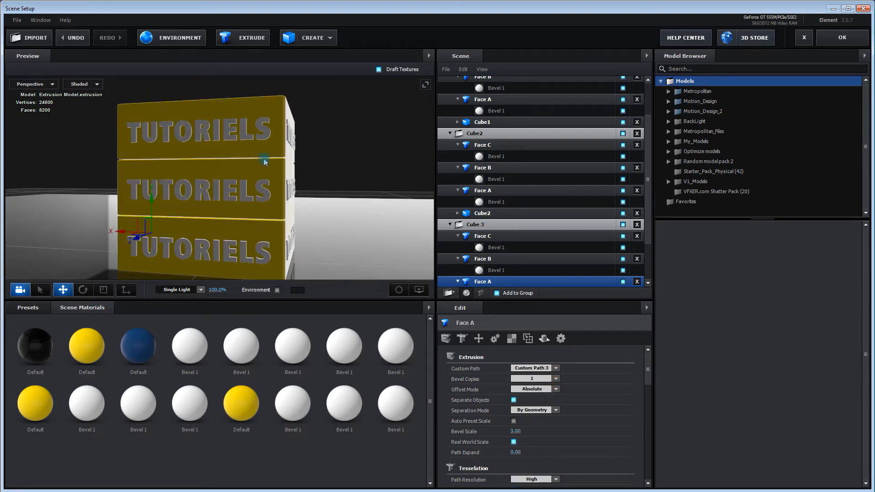
{"action": "left_click", "coordinate": [244, 136], "text": "alt"}
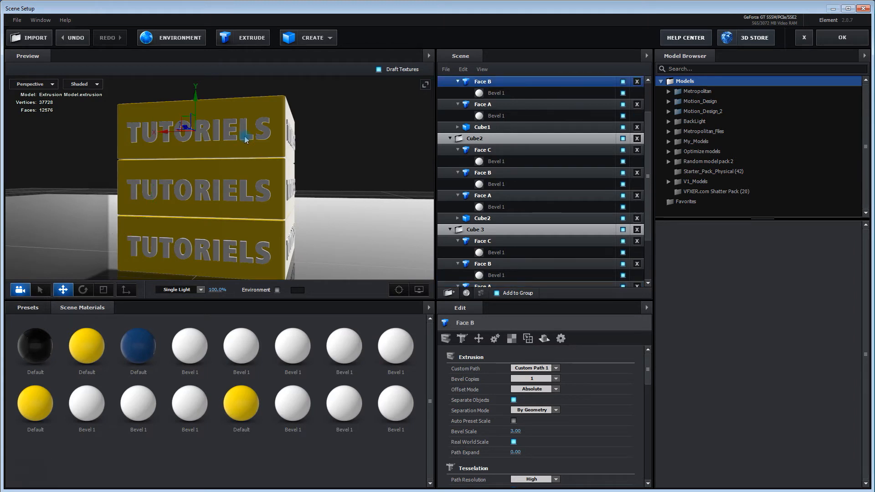
{"action": "left_click", "coordinate": [556, 368]}
{"action": "left_click", "coordinate": [562, 403]}
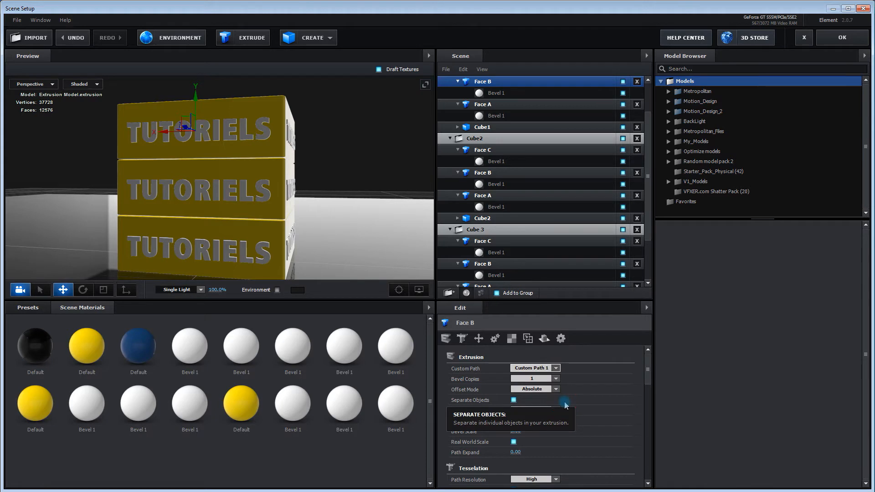
Step: Assign Custom Path 5 to Face B of the Cube2 group and scale the text to 18% so it fits the face
{"action": "left_click", "coordinate": [226, 194], "text": "alt"}
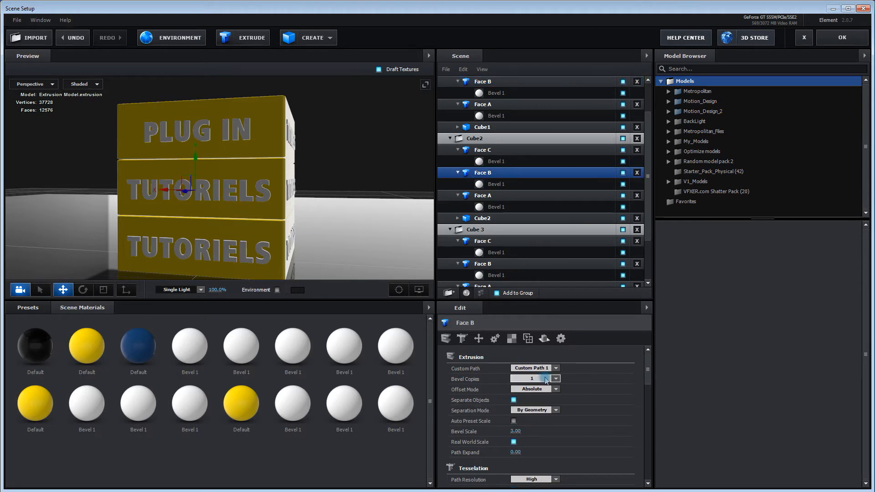
{"action": "left_click", "coordinate": [557, 369]}
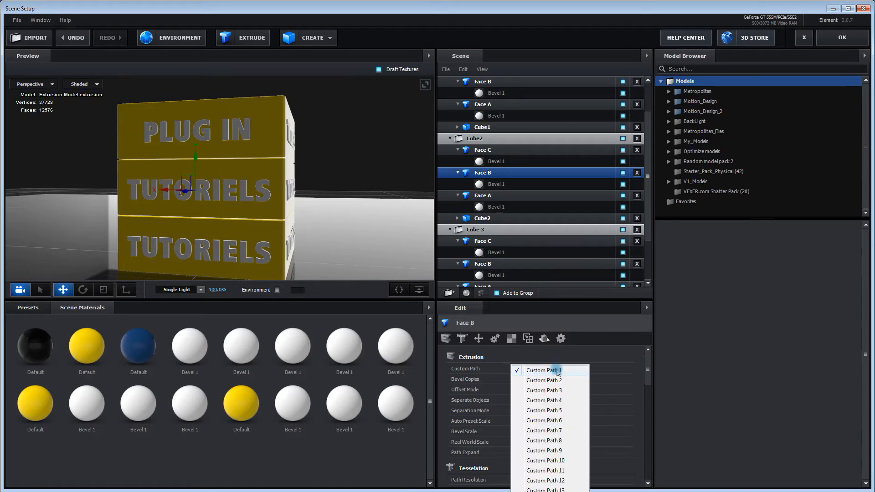
{"action": "left_click", "coordinate": [564, 411]}
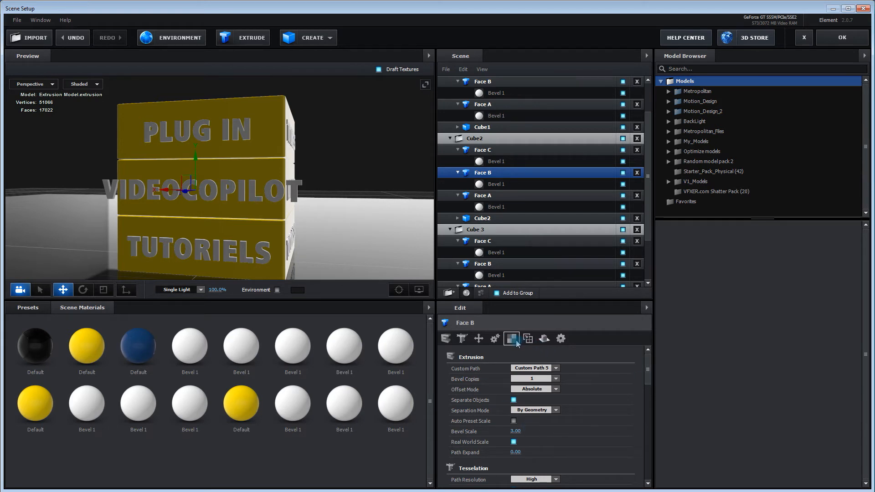
{"action": "left_click", "coordinate": [479, 338]}
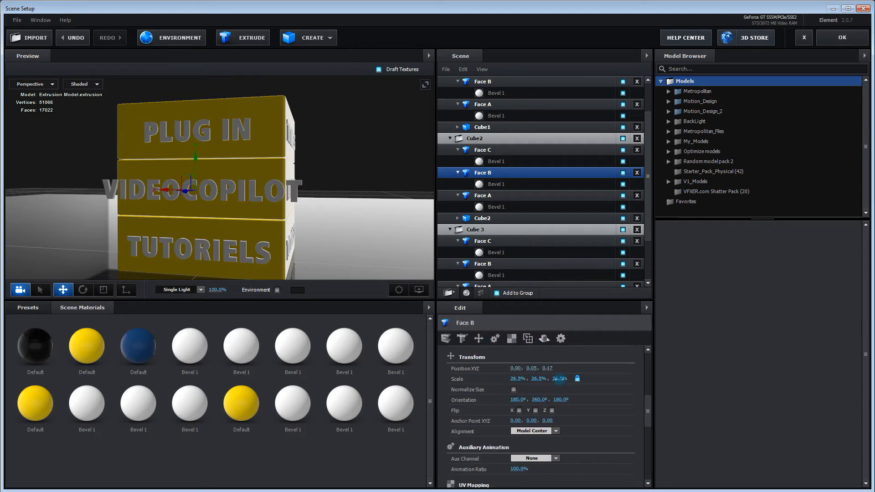
{"action": "left_click_drag", "start_coordinate": [559, 379], "coordinate": [554, 382]}
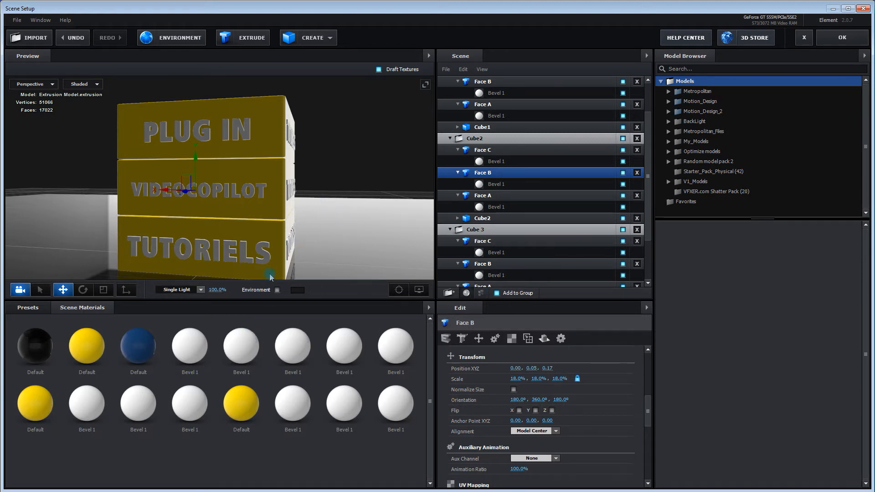
Step: Assign Custom Path 6 to Face B of the Cube 3 group and reduce its scale to 18%
{"action": "left_click", "coordinate": [248, 265], "text": "alt"}
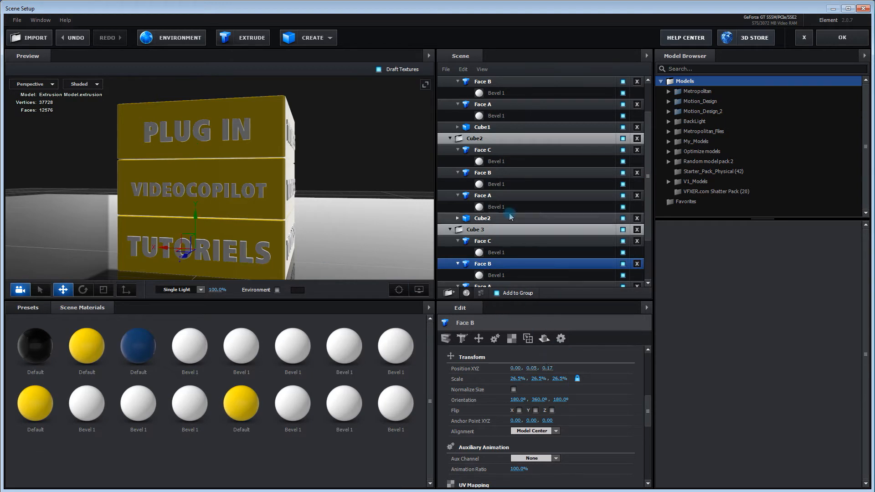
{"action": "left_click_drag", "start_coordinate": [648, 411], "coordinate": [648, 369]}
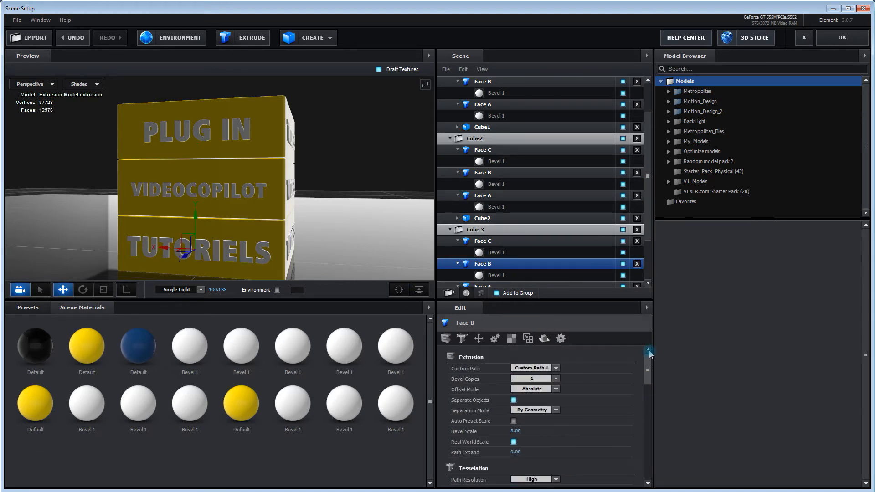
{"action": "left_click", "coordinate": [544, 368]}
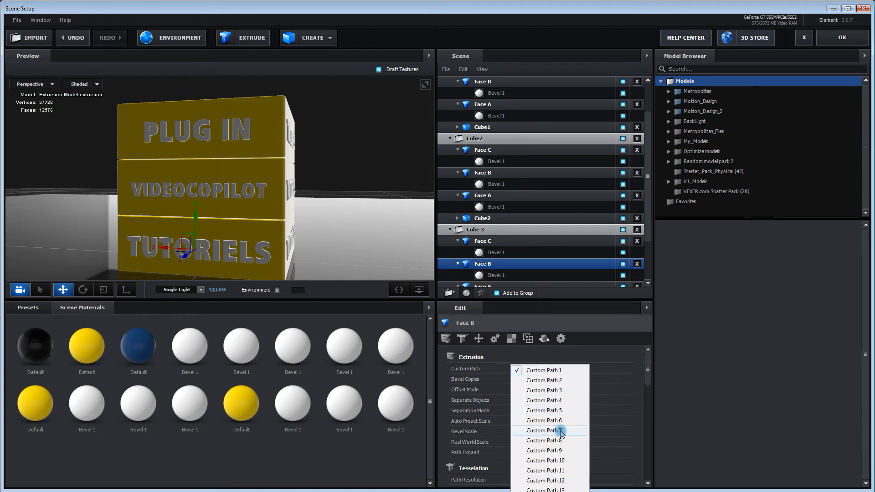
{"action": "left_click", "coordinate": [562, 422]}
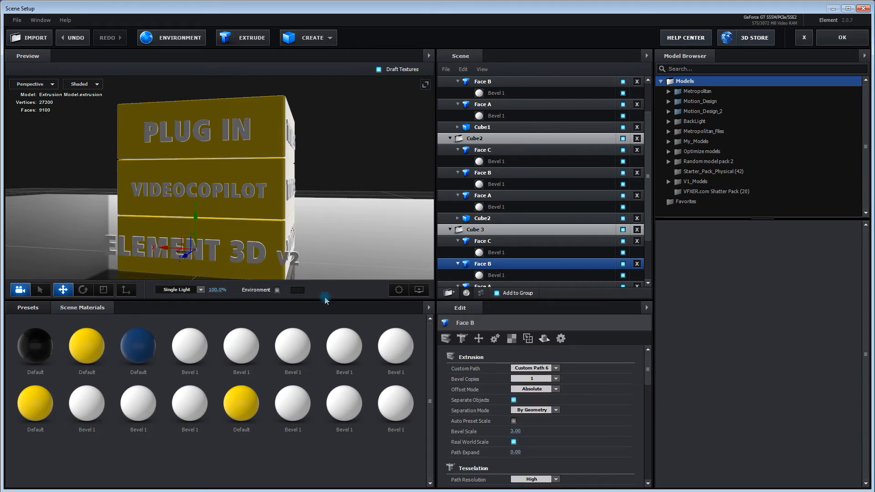
{"action": "left_click", "coordinate": [478, 338]}
{"action": "left_click_drag", "start_coordinate": [559, 381], "coordinate": [556, 385]}
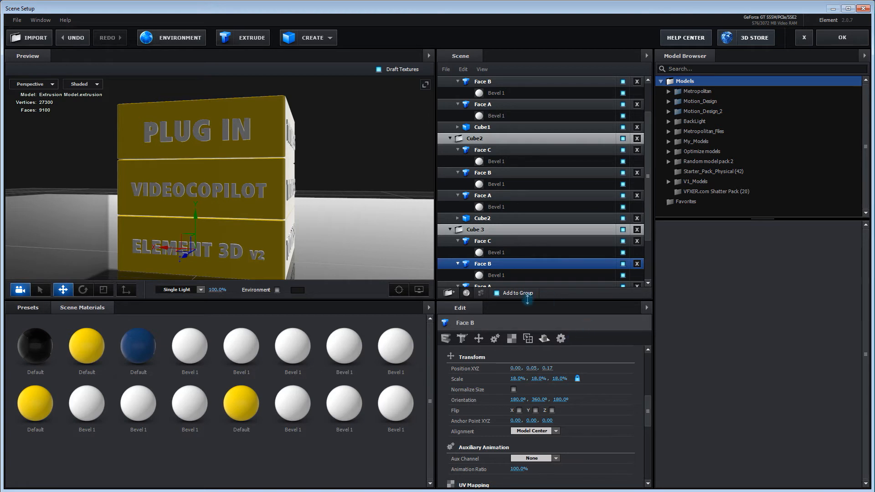
Step: Set Face C of the Cube1 group to Custom Path 7
{"action": "left_click_drag", "start_coordinate": [348, 260], "coordinate": [306, 264]}
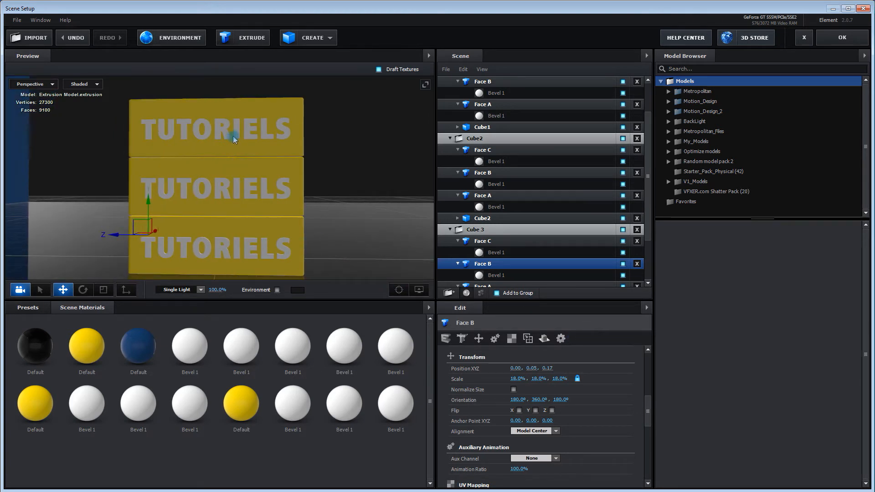
{"action": "left_click", "coordinate": [233, 136], "text": "alt"}
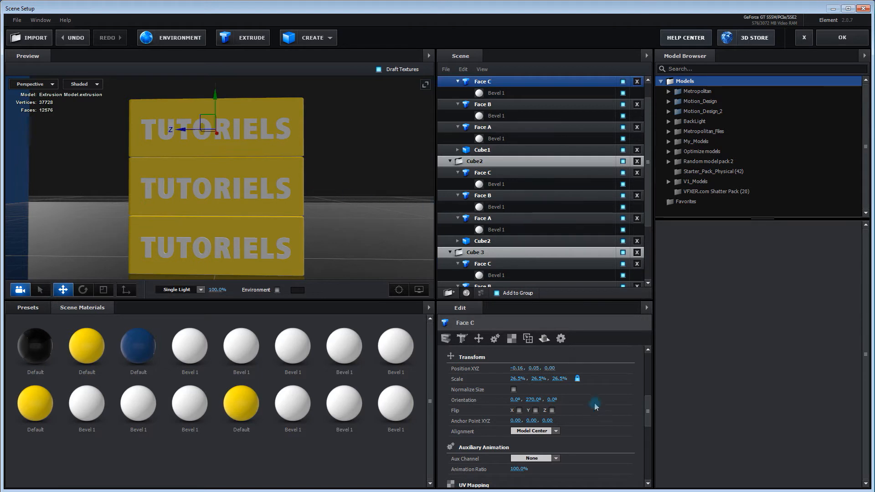
{"action": "left_click_drag", "start_coordinate": [649, 411], "coordinate": [648, 361]}
{"action": "left_click", "coordinate": [561, 369]}
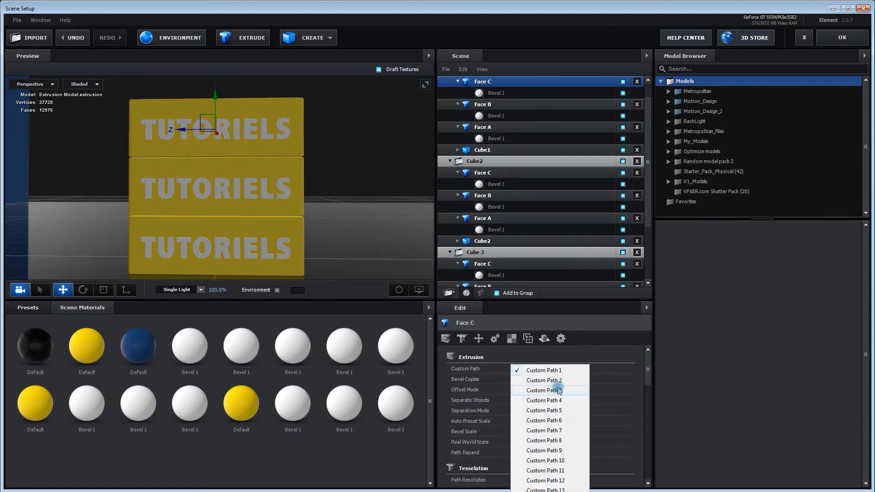
{"action": "left_click", "coordinate": [560, 430]}
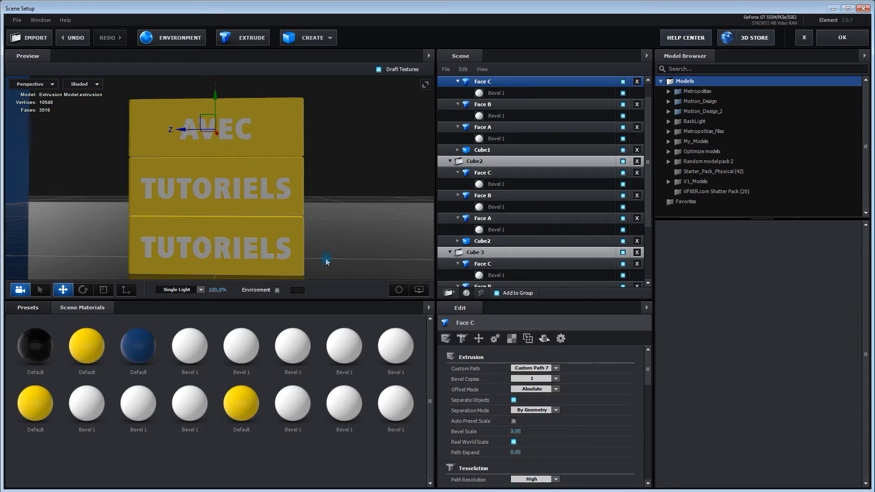
Step: Set Face C to Custom Path 8 in the Cube2 group and to Custom Path 9 in the Cube 3 group
{"action": "left_click", "coordinate": [237, 190], "text": "alt"}
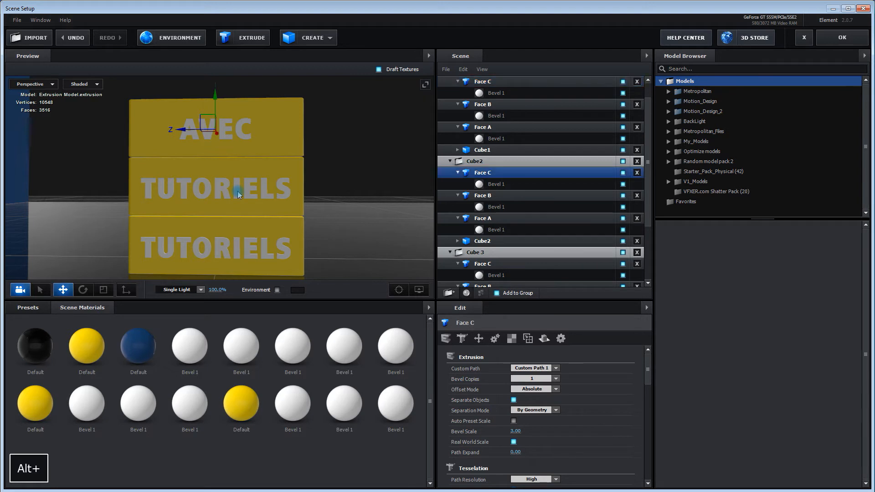
{"action": "left_click", "coordinate": [557, 368]}
{"action": "left_click", "coordinate": [563, 441]}
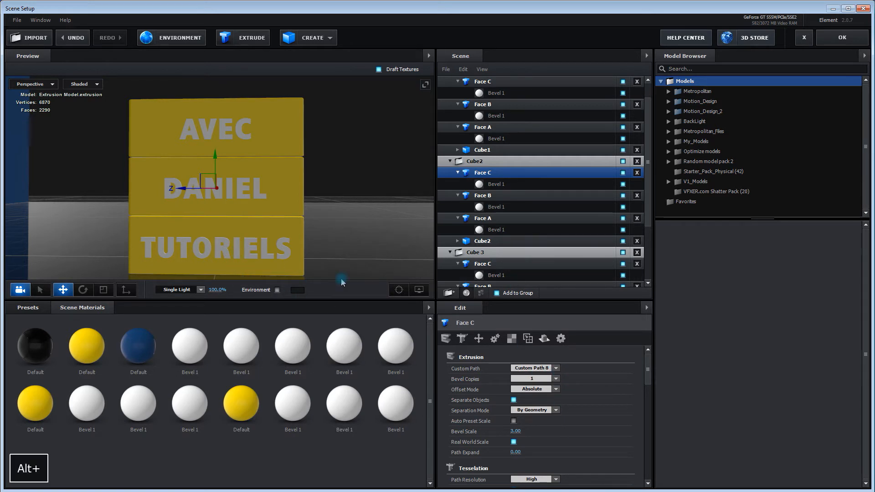
{"action": "left_click", "coordinate": [273, 260], "text": "alt"}
{"action": "left_click", "coordinate": [554, 368]}
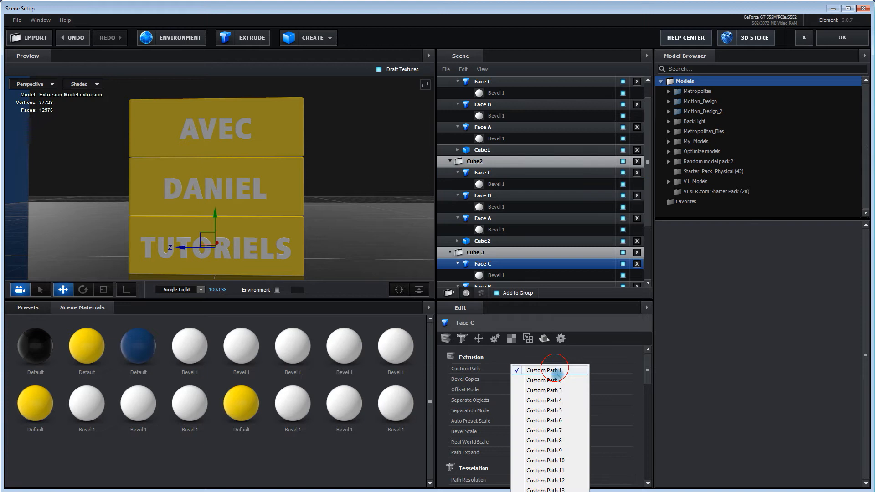
{"action": "left_click", "coordinate": [558, 451]}
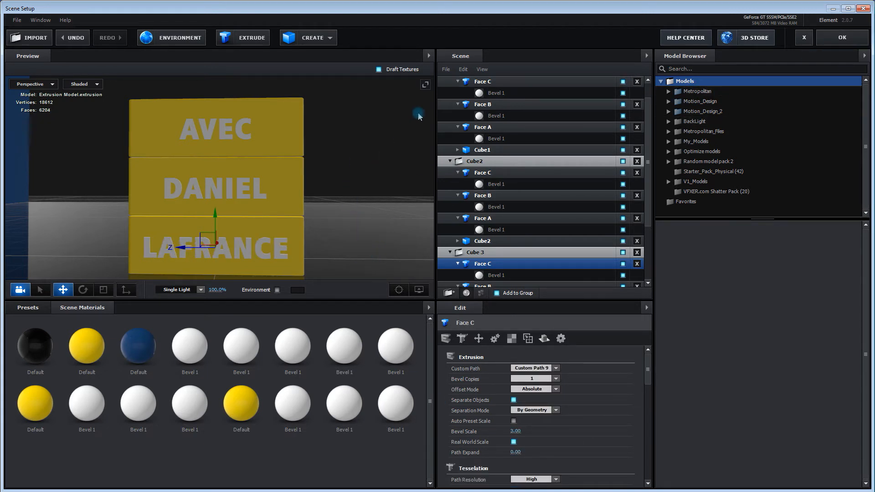
Step: Reset the preview camera, then accept the scene setup and return to the Cubes rotatifs composition
{"action": "left_click", "coordinate": [429, 56]}
{"action": "left_click", "coordinate": [449, 57]}
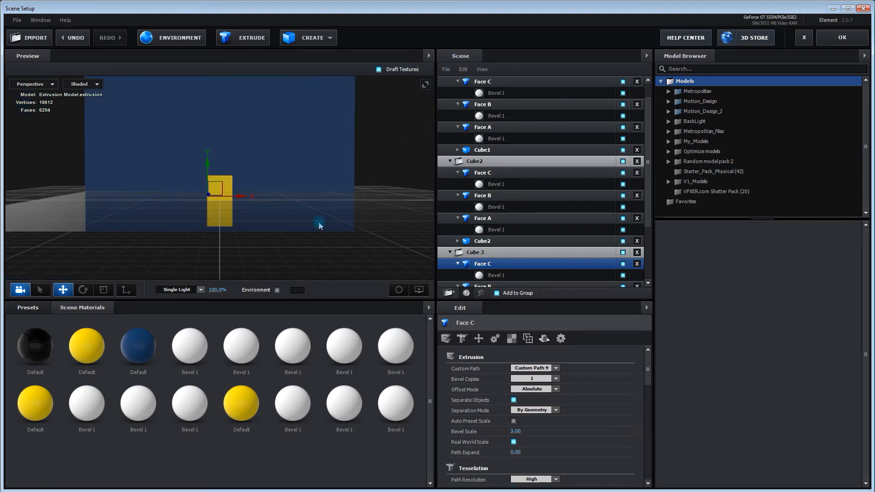
{"action": "scroll", "coordinate": [324, 225], "scroll_direction": "up", "scroll_amount": 5}
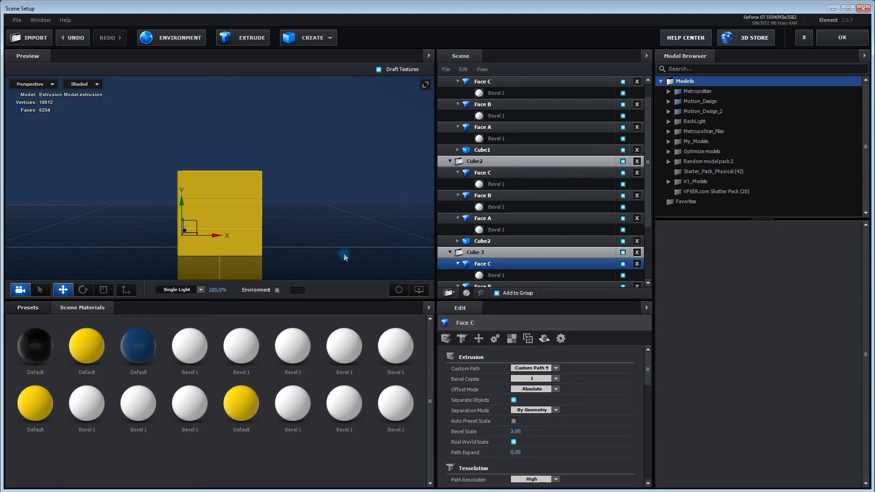
{"action": "left_click_drag", "start_coordinate": [312, 254], "coordinate": [339, 256]}
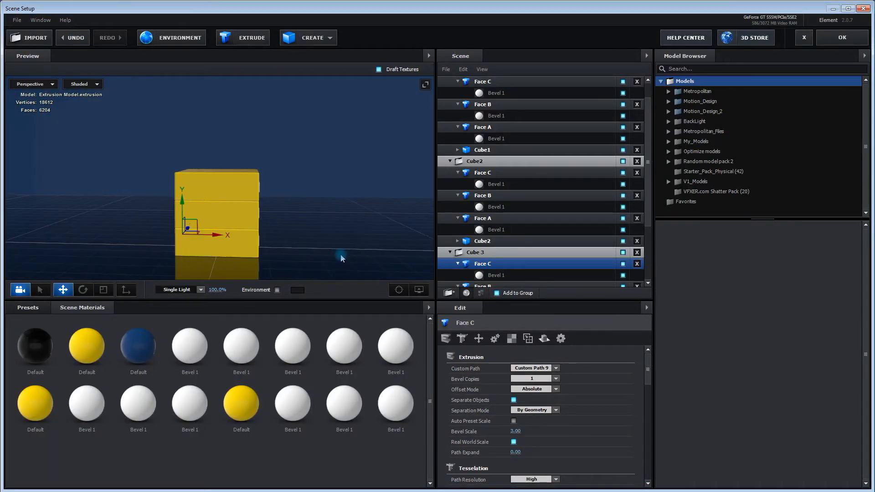
{"action": "left_click", "coordinate": [842, 38]}
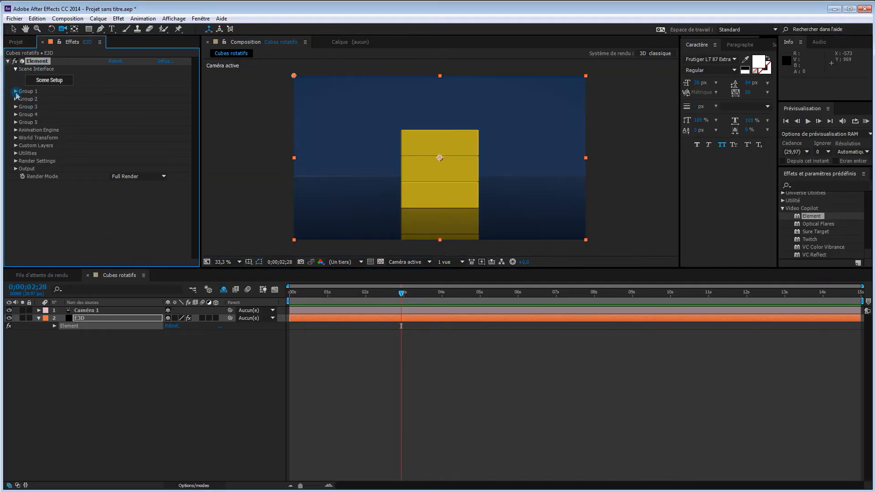
Step: Open the Channel 1 auxiliary properties of Group 1 in the Element effect on the E3D layer
{"action": "left_click", "coordinate": [16, 91]}
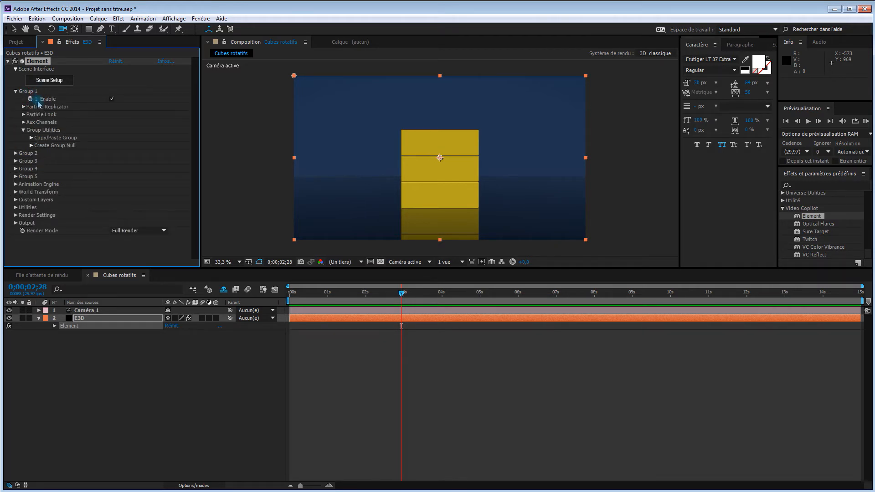
{"action": "left_click", "coordinate": [23, 123]}
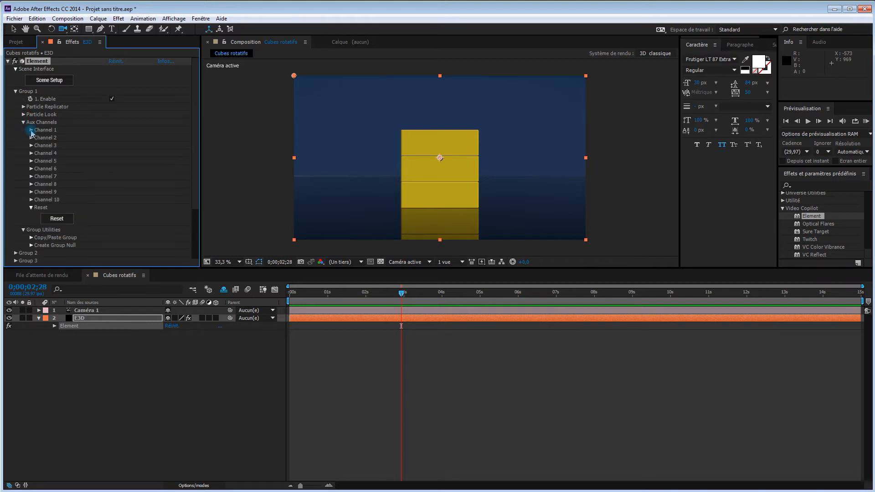
{"action": "left_click", "coordinate": [31, 131]}
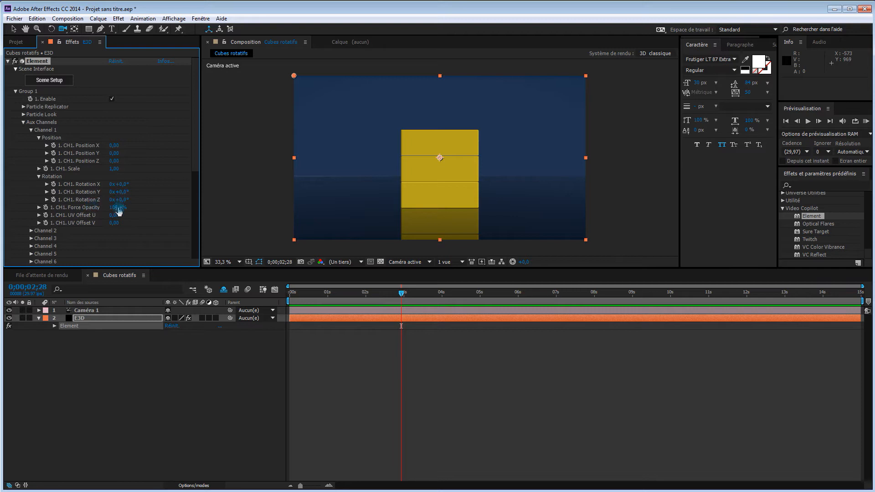
Step: Start keyframing Channel 1 Rotation Y of the Element effect at 0;00;01;00 and show only the E3D layer's animated properties in the timeline
{"action": "left_click_drag", "start_coordinate": [400, 296], "coordinate": [327, 302]}
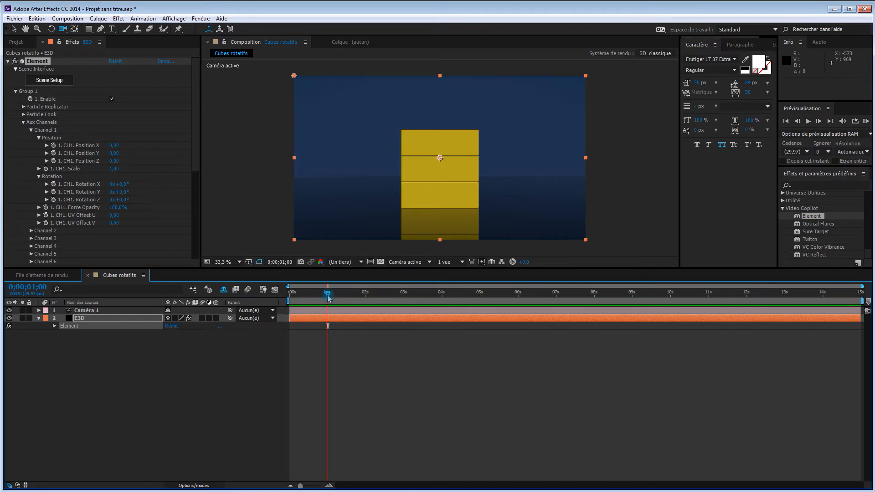
{"action": "left_click", "coordinate": [53, 192]}
{"action": "left_click", "coordinate": [113, 319]}
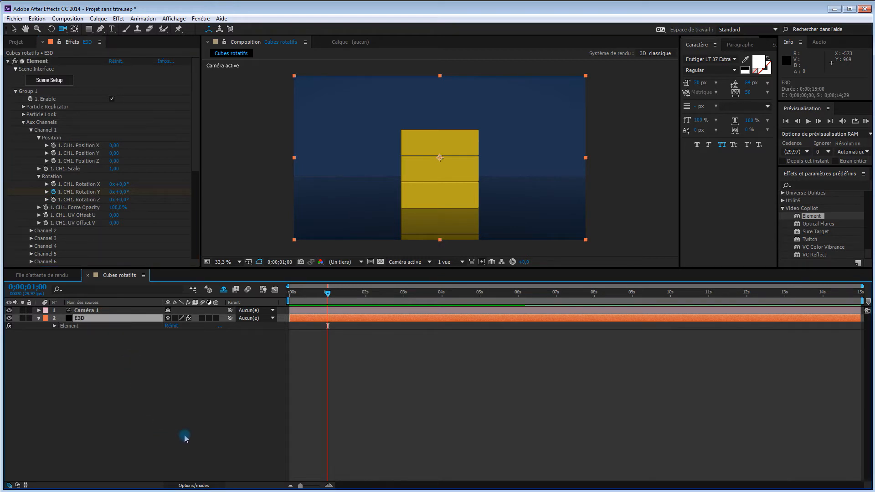
{"action": "key", "text": "u"}
{"action": "key", "text": "u"}
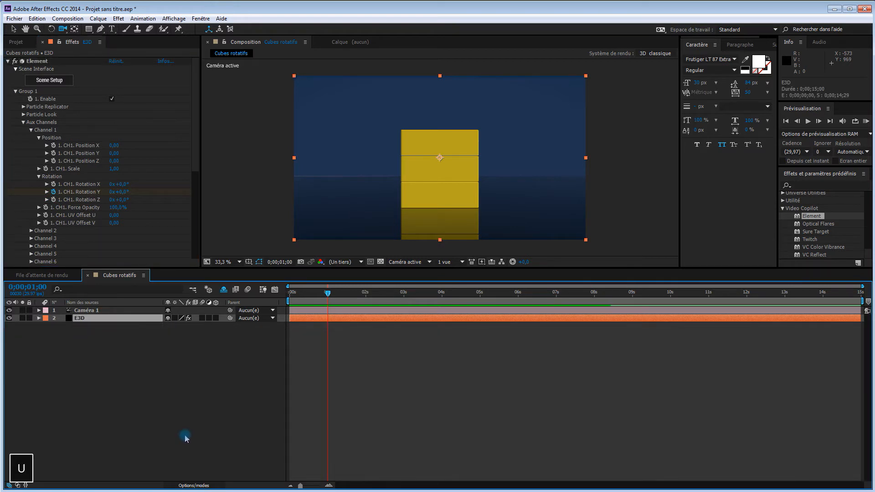
{"action": "key", "text": "u"}
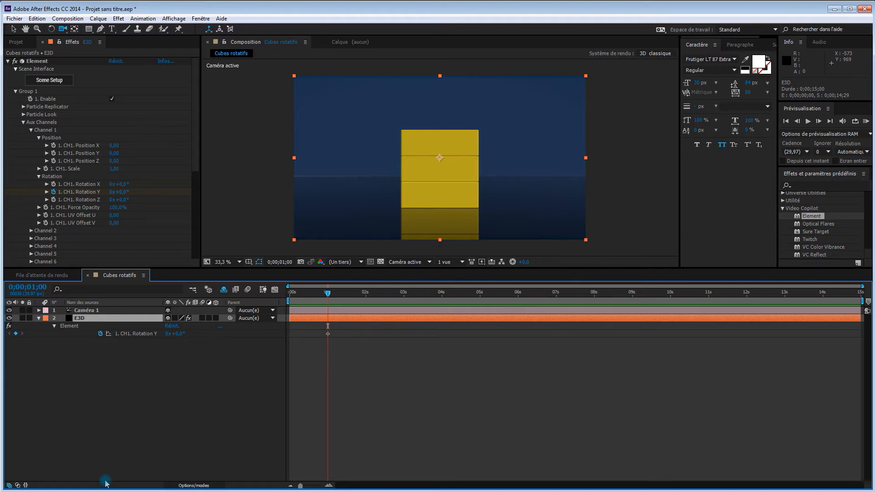
Step: Set Channel 1 Rotation Y to -90° at 0;00;01;10
{"action": "key", "text": "shift+Page_Down"}
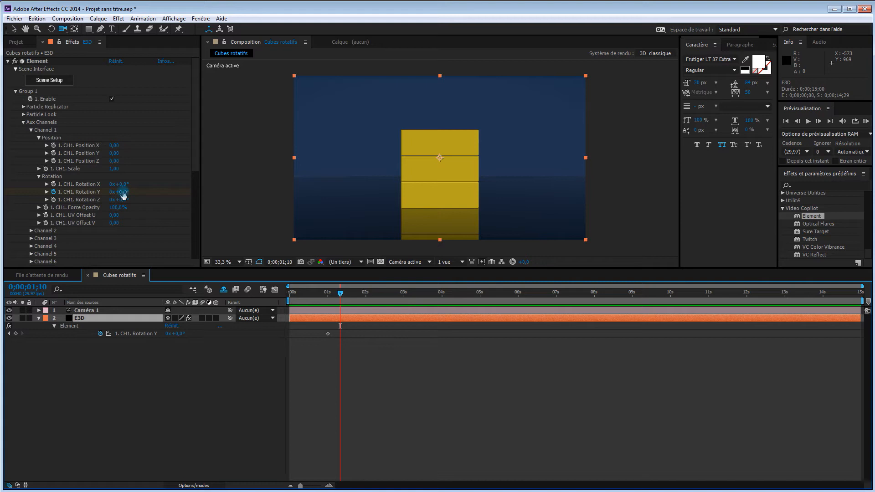
{"action": "left_click", "coordinate": [122, 192]}
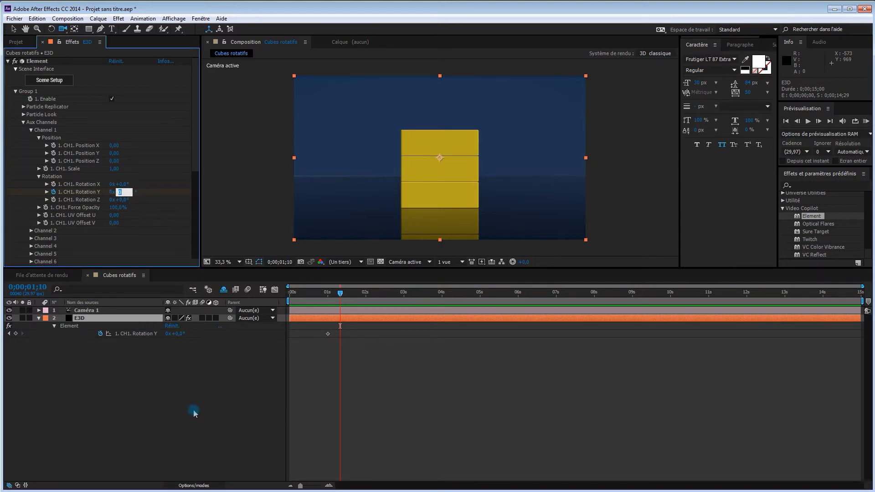
{"action": "type", "text": "-90"}
{"action": "key", "text": "Return"}
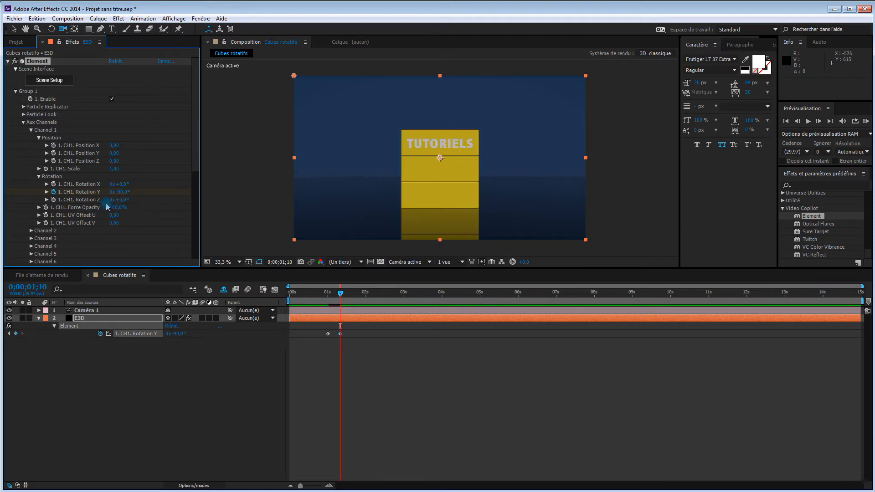
Step: Start keyframing Channel 2 Rotation Y at 0;00;01;20 and show its keyframes in the timeline
{"action": "key", "text": "shift+Page_Down"}
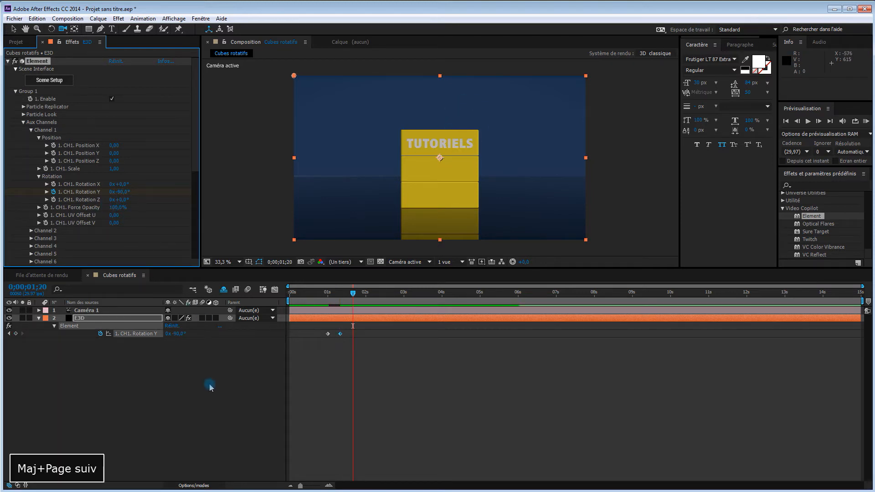
{"action": "left_click", "coordinate": [31, 231]}
{"action": "scroll", "coordinate": [41, 234], "scroll_direction": "down", "scroll_amount": 1}
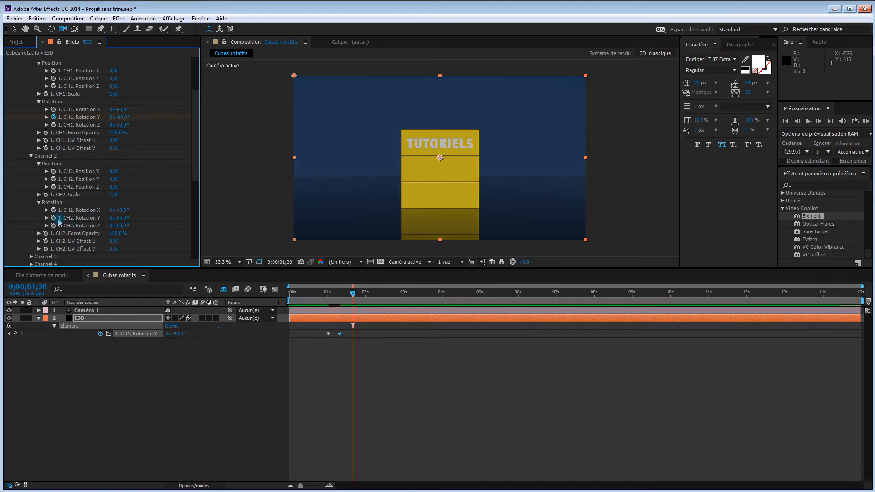
{"action": "left_click", "coordinate": [53, 218]}
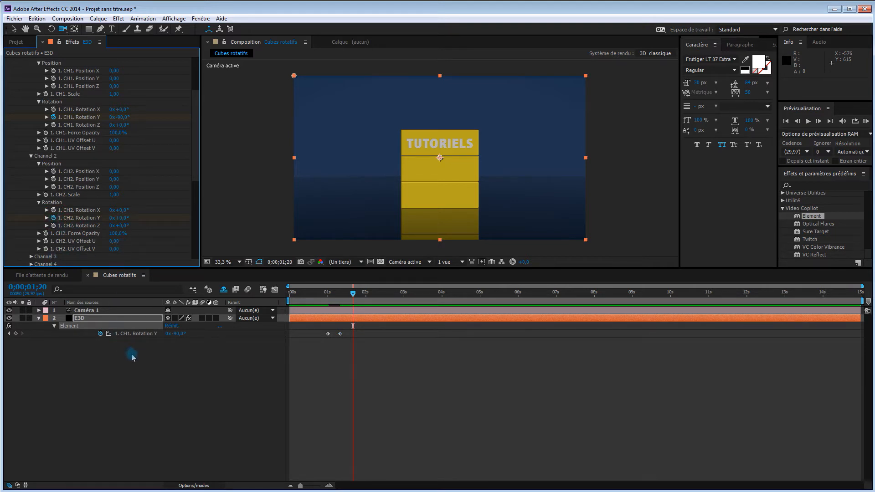
{"action": "key", "text": "u"}
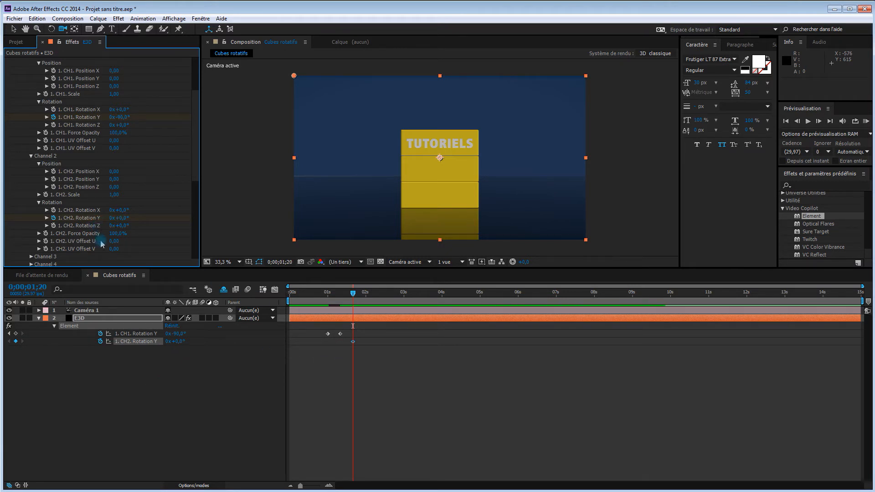
Step: Set Channel 2 Rotation Y to -90° at 0;00;02;00
{"action": "key", "text": "shift+Page_Down"}
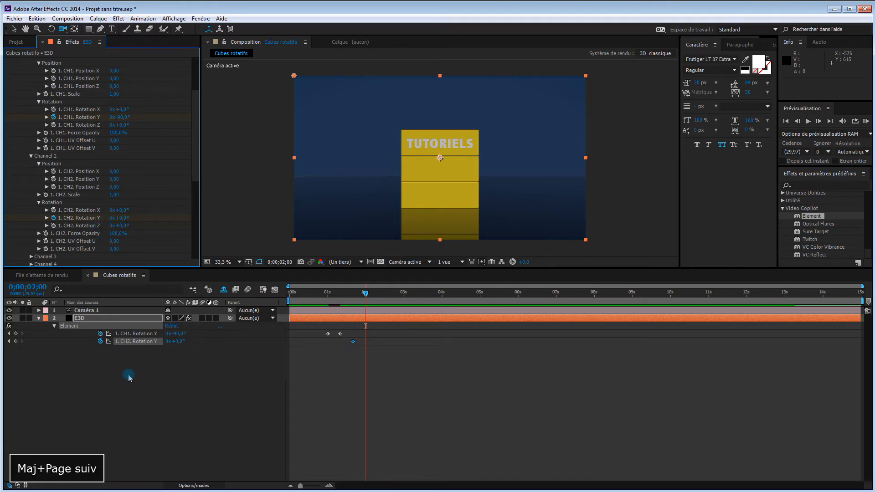
{"action": "left_click", "coordinate": [122, 219]}
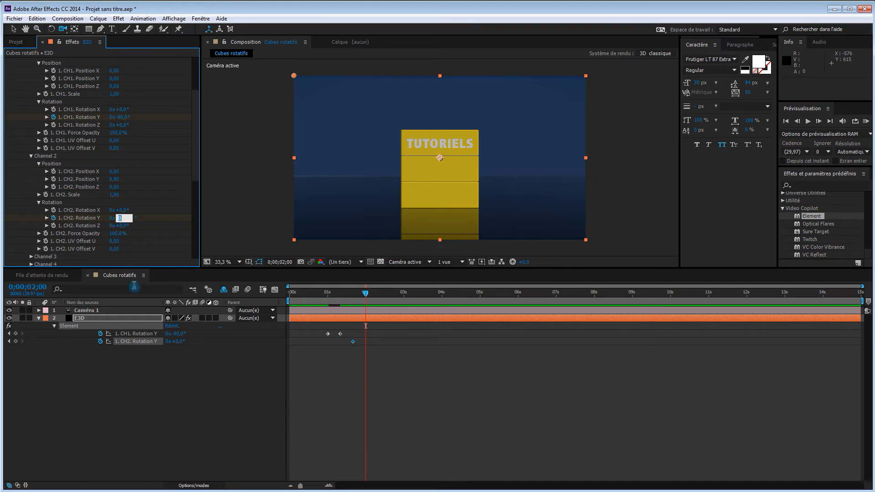
{"action": "type", "text": "-9"}
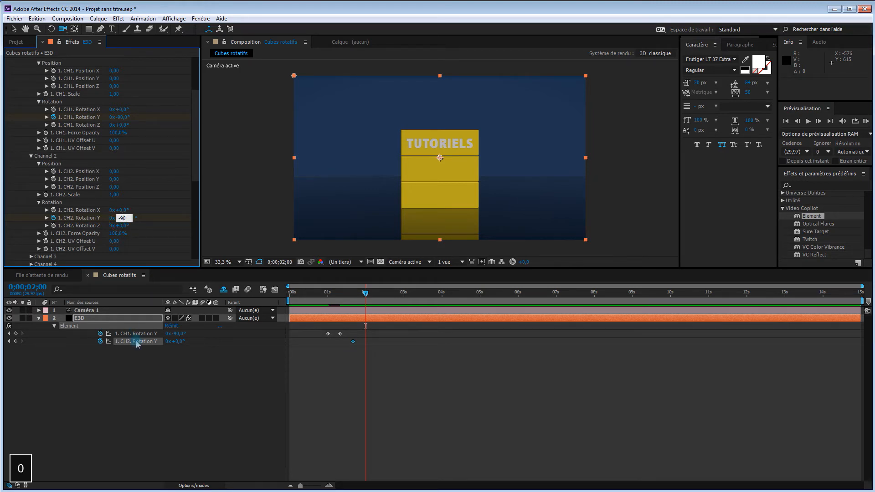
{"action": "type", "text": "0"}
{"action": "key", "text": "Return"}
{"action": "left_click", "coordinate": [129, 408]}
Step: Start keyframing Channel 3 Rotation Y at 0;00;02;10 and show only the layer's animated properties in the timeline
{"action": "key", "text": "shift+Page_Down"}
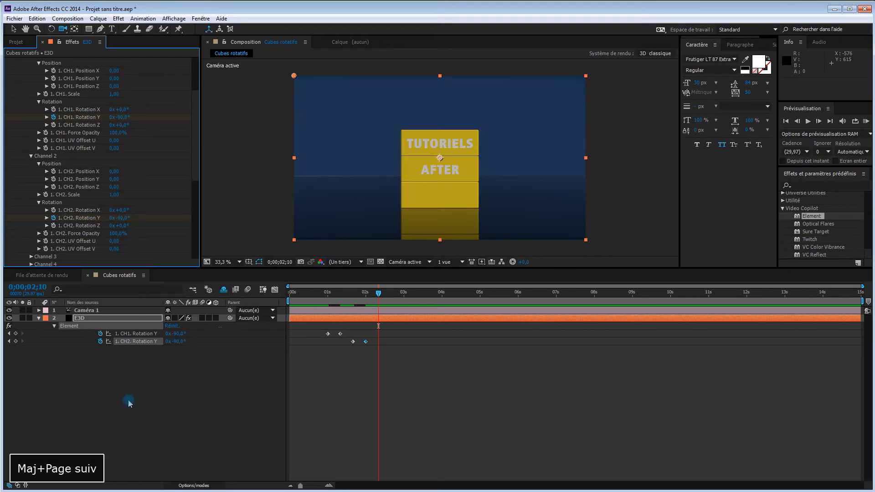
{"action": "scroll", "coordinate": [59, 237], "scroll_direction": "down", "scroll_amount": 2}
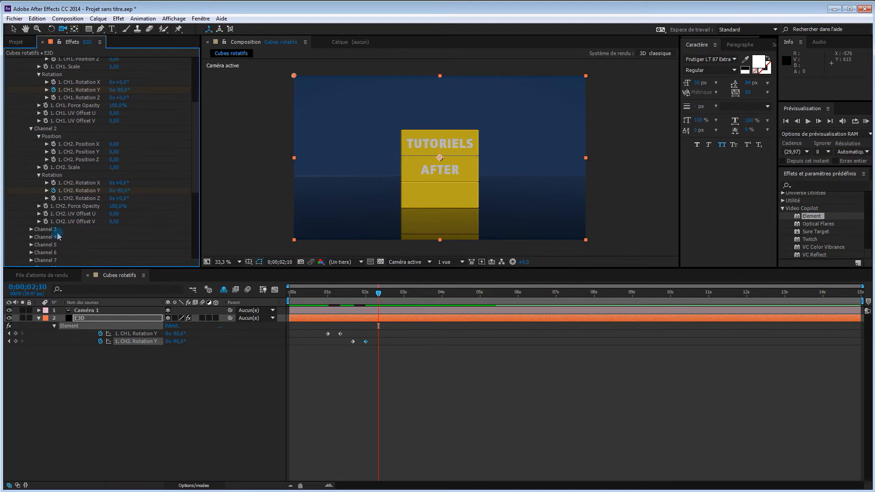
{"action": "left_click", "coordinate": [31, 231]}
{"action": "scroll", "coordinate": [83, 213], "scroll_direction": "down", "scroll_amount": 4}
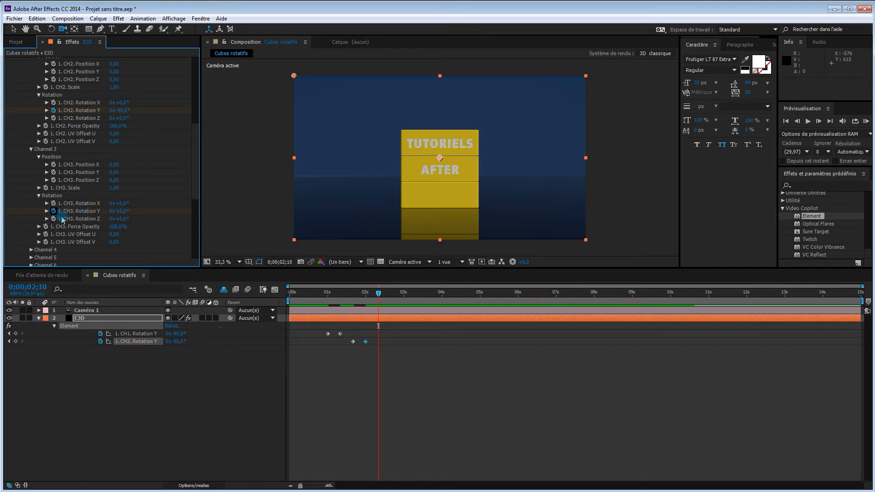
{"action": "left_click", "coordinate": [139, 372]}
{"action": "key", "text": "u"}
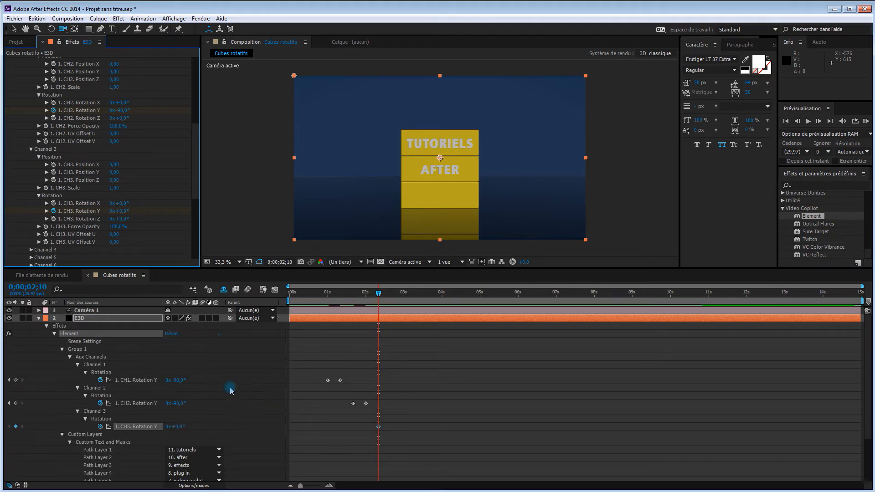
{"action": "key", "text": "u"}
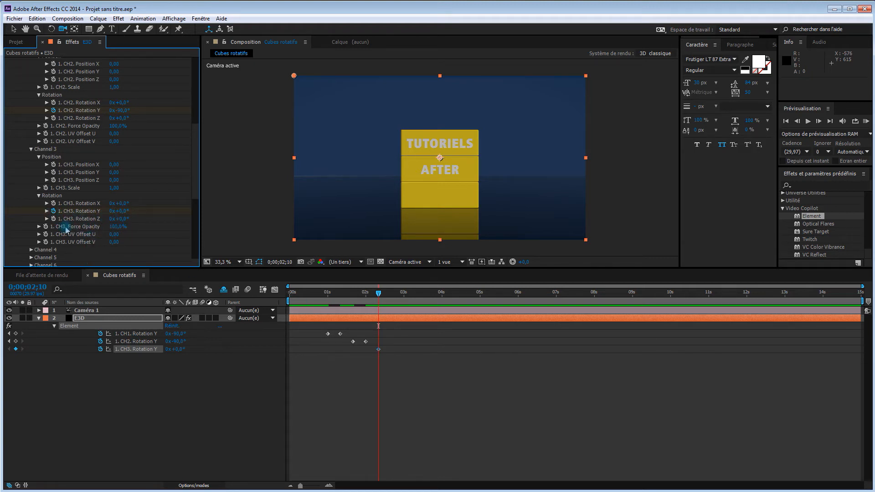
Step: Set Channel 3 Rotation Y to -90° at 0;00;02;20 and scrub the timeline to check the rotation
{"action": "key", "text": "shift+Page_Down"}
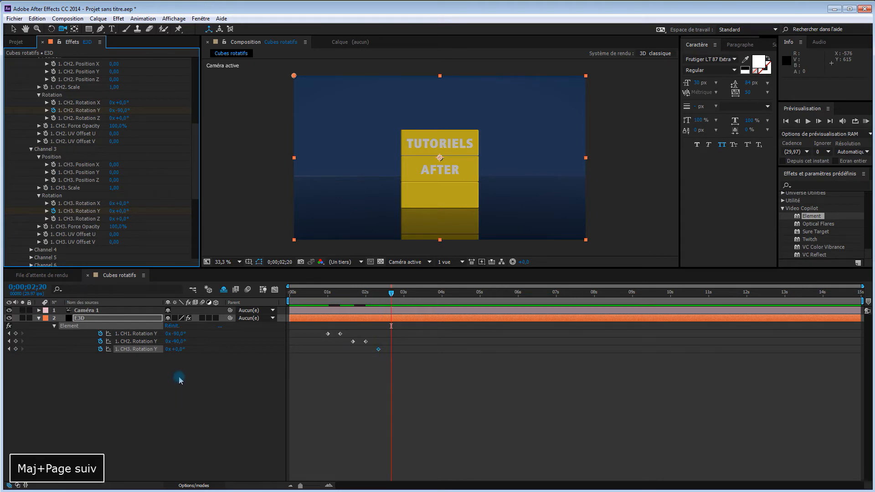
{"action": "left_click", "coordinate": [124, 210]}
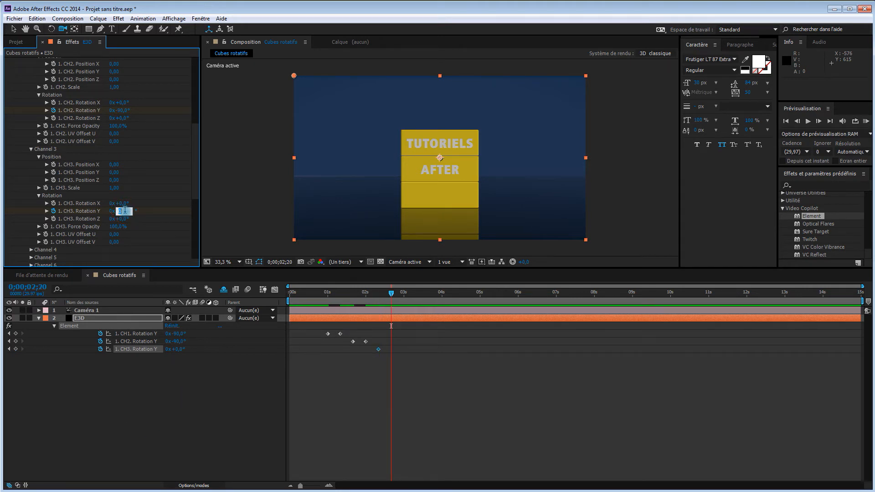
{"action": "type", "text": "-9"}
{"action": "key", "text": "Return"}
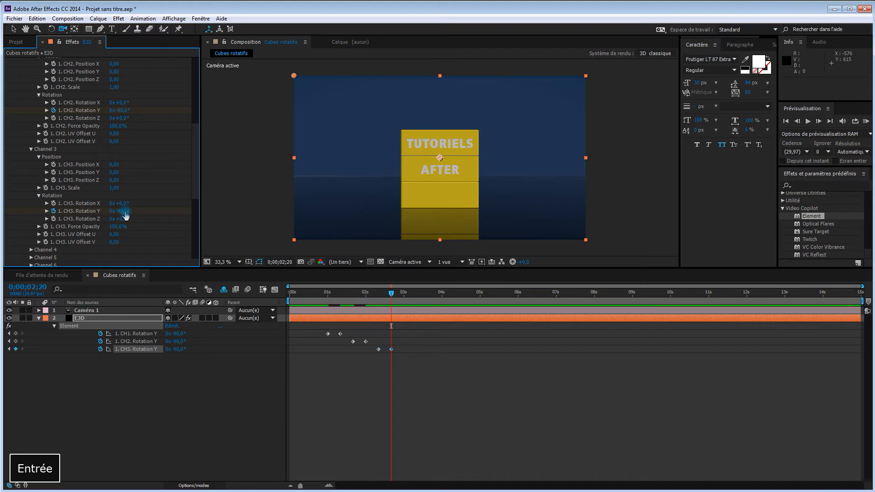
{"action": "mouse_move", "coordinate": [393, 299]}
{"action": "left_mouse_down"}
{"action": "mouse_move", "coordinate": [318, 304]}
{"action": "mouse_move", "coordinate": [395, 305]}
{"action": "left_mouse_up"}
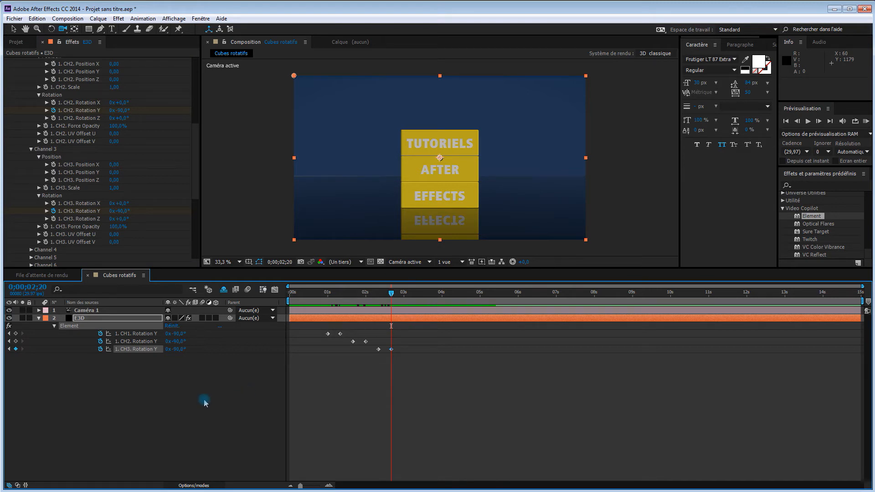
Step: Add a holding keyframe for Channel 1 Rotation Y at 0;00;03;00, and set the rotation to -180° at 0;00;03;10
{"action": "key", "text": "shift+Page_Down"}
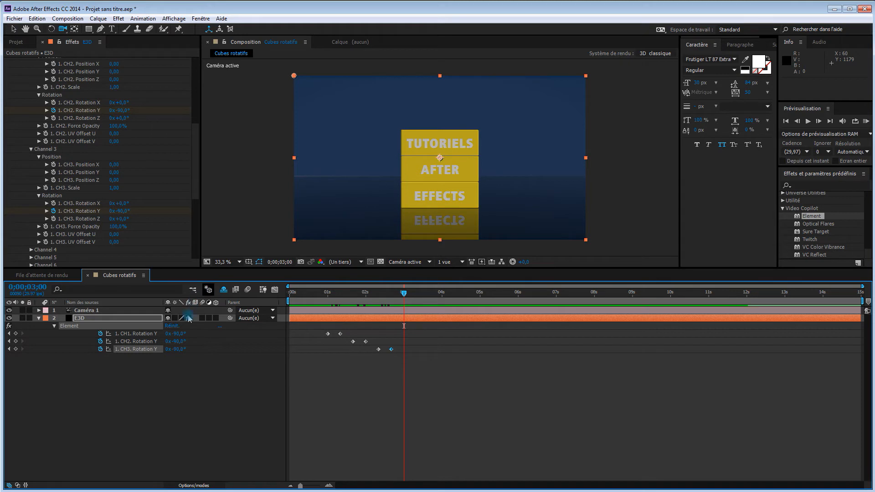
{"action": "left_click", "coordinate": [145, 335]}
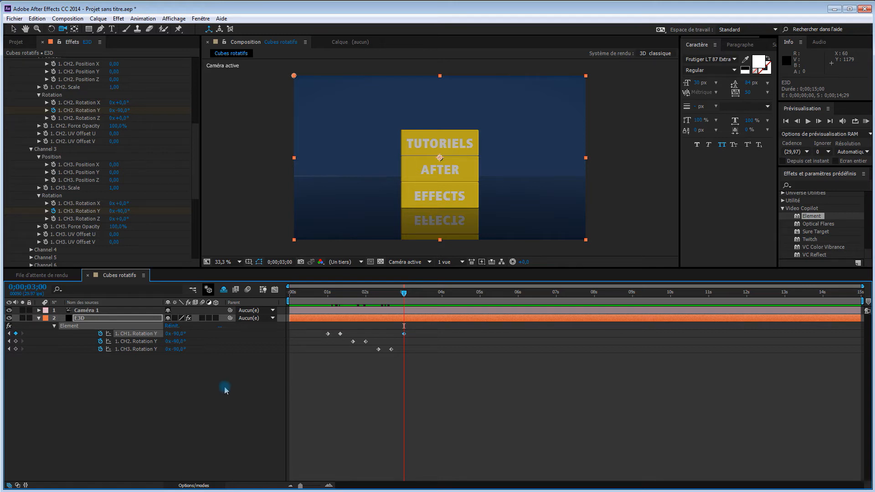
{"action": "key", "text": "shift+Page_Down"}
{"action": "scroll", "coordinate": [172, 229], "scroll_direction": "up", "scroll_amount": 3}
{"action": "scroll", "coordinate": [172, 229], "scroll_direction": "up", "scroll_amount": 5}
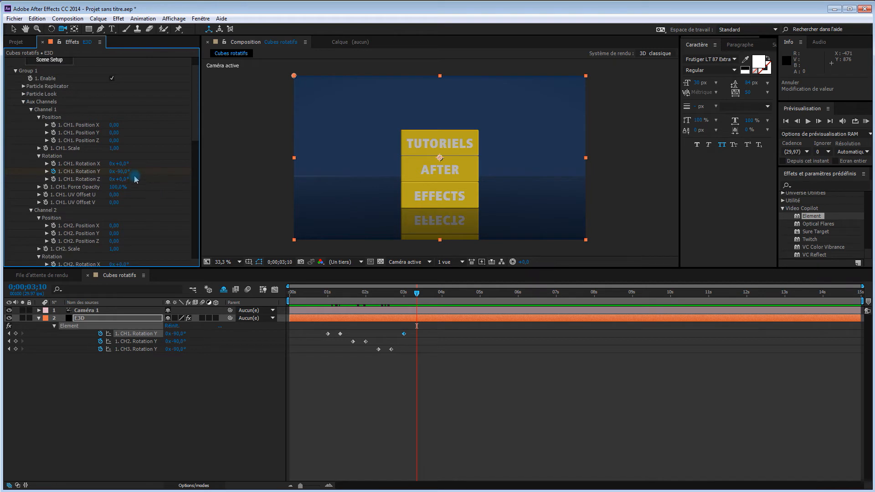
{"action": "left_click", "coordinate": [122, 173]}
{"action": "type", "text": "-180"}
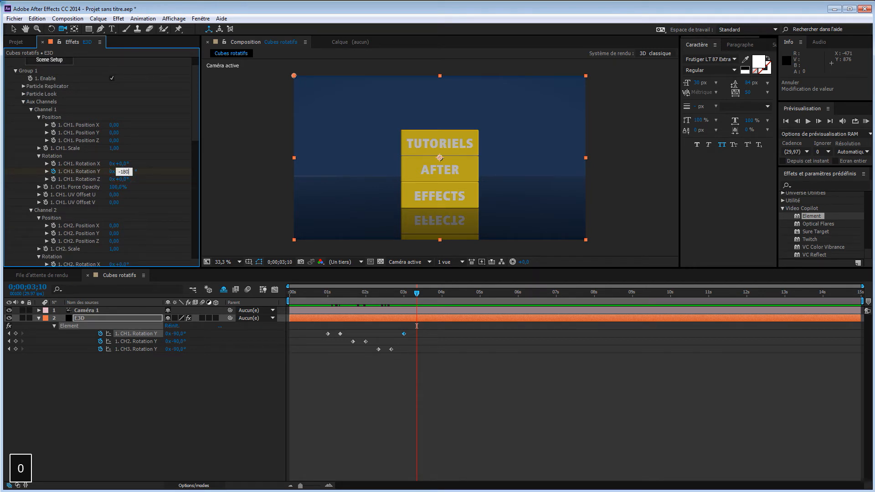
{"action": "key", "text": "Return"}
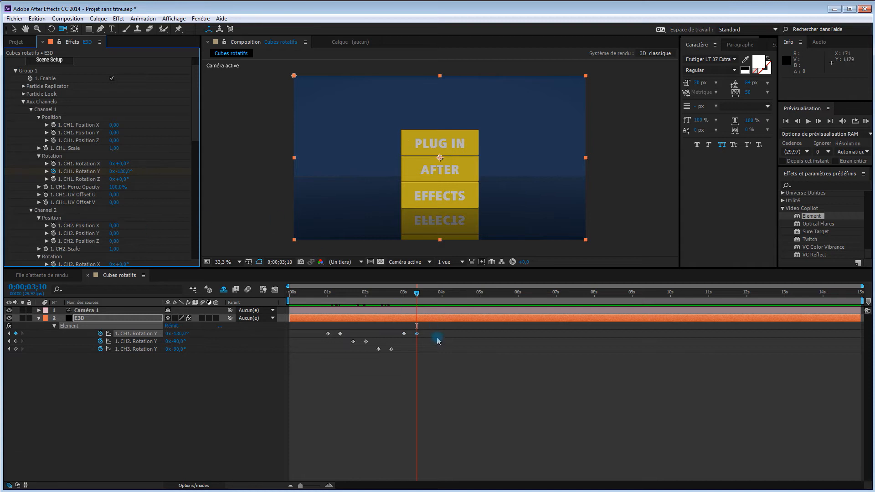
{"action": "mouse_move", "coordinate": [418, 295]}
{"action": "left_mouse_down"}
{"action": "mouse_move", "coordinate": [401, 294]}
{"action": "mouse_move", "coordinate": [419, 292]}
{"action": "left_mouse_up"}
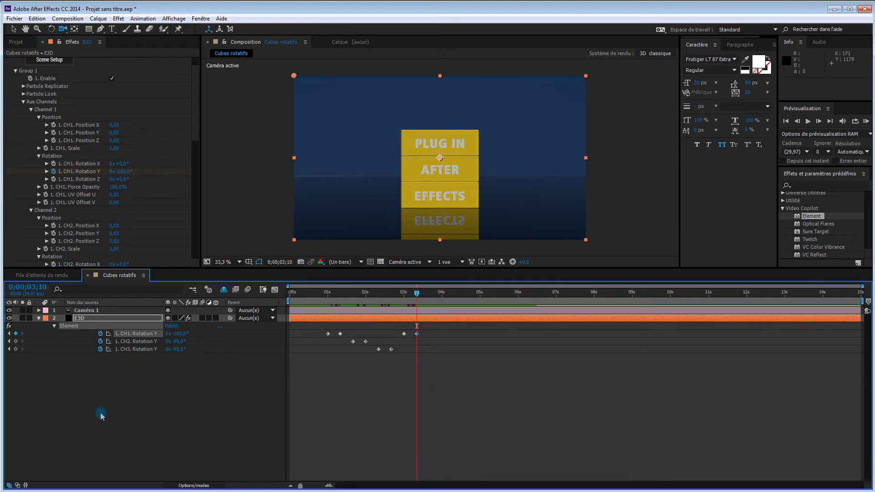
Step: Add a holding keyframe for Channel 2 Rotation Y at 0;00;03;20, and set the rotation to -180° at 0;00;04;00
{"action": "key", "text": "shift+Page_Down"}
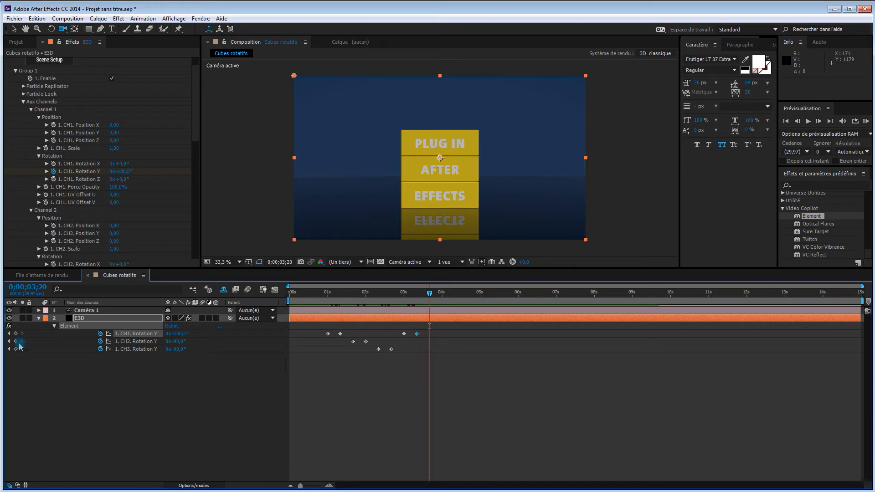
{"action": "left_click", "coordinate": [15, 342]}
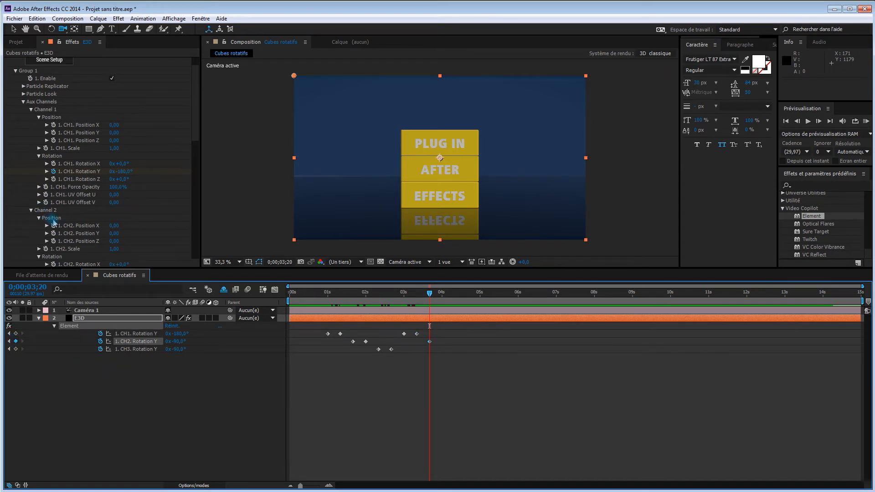
{"action": "scroll", "coordinate": [43, 226], "scroll_direction": "down", "scroll_amount": 2}
{"action": "key", "text": "shift+Page_Down"}
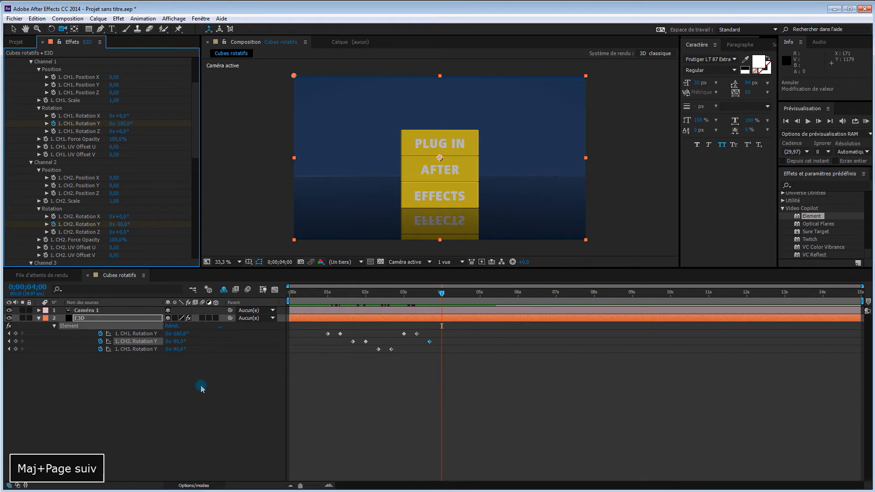
{"action": "left_click", "coordinate": [124, 224]}
{"action": "type", "text": "-180"}
{"action": "key", "text": "Return"}
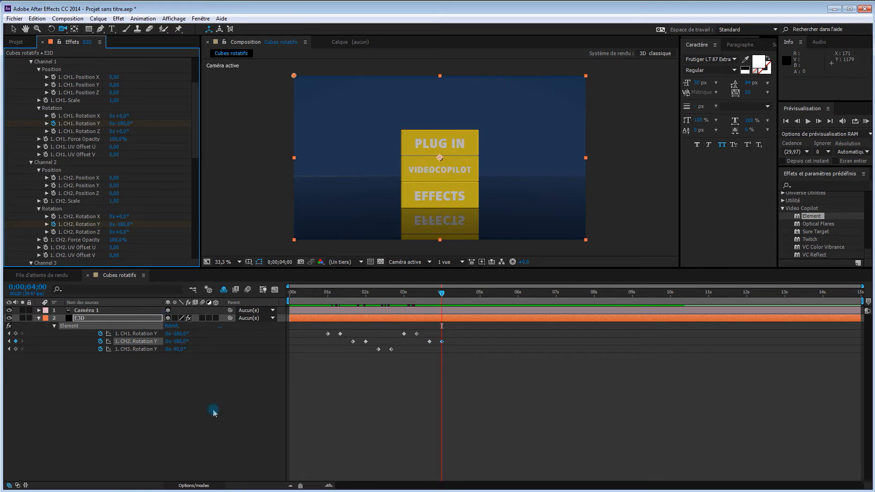
Step: Add a holding keyframe for Channel 3 Rotation Y at 0;00;04;10, and set the rotation to -180° at 0;00;04;20
{"action": "key", "text": "shift+Page_Down"}
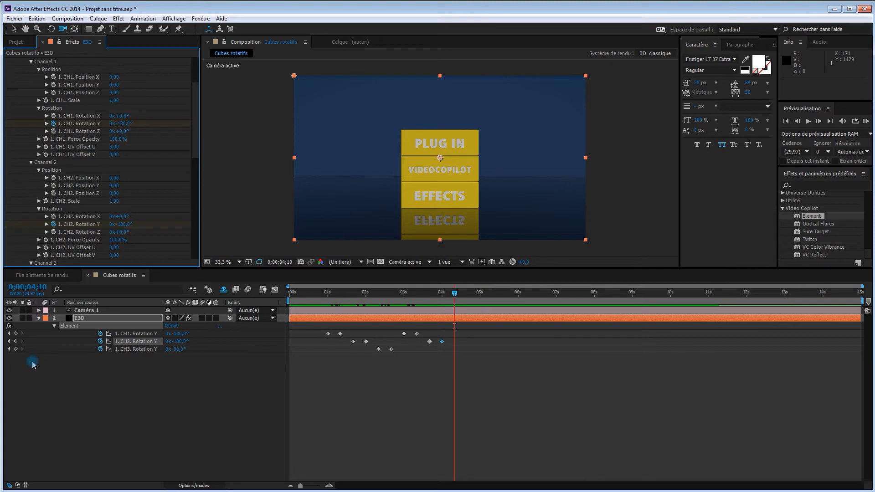
{"action": "left_click", "coordinate": [15, 349]}
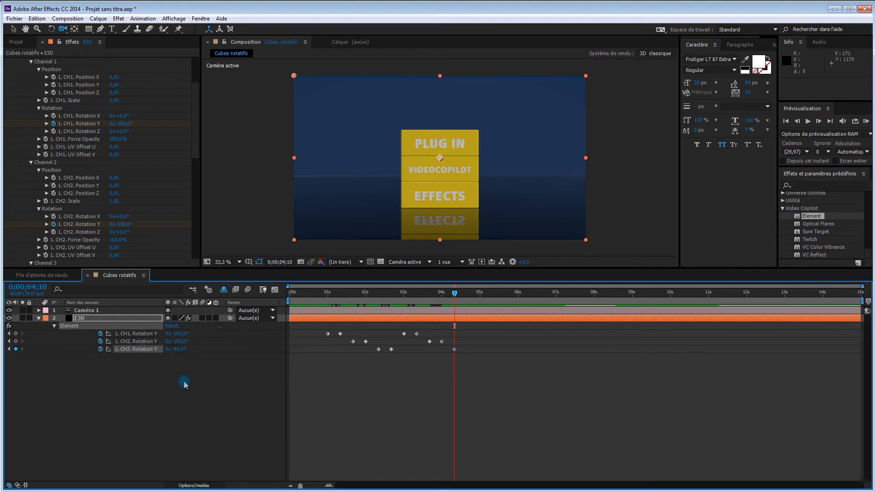
{"action": "key", "text": "shift+Page_Down"}
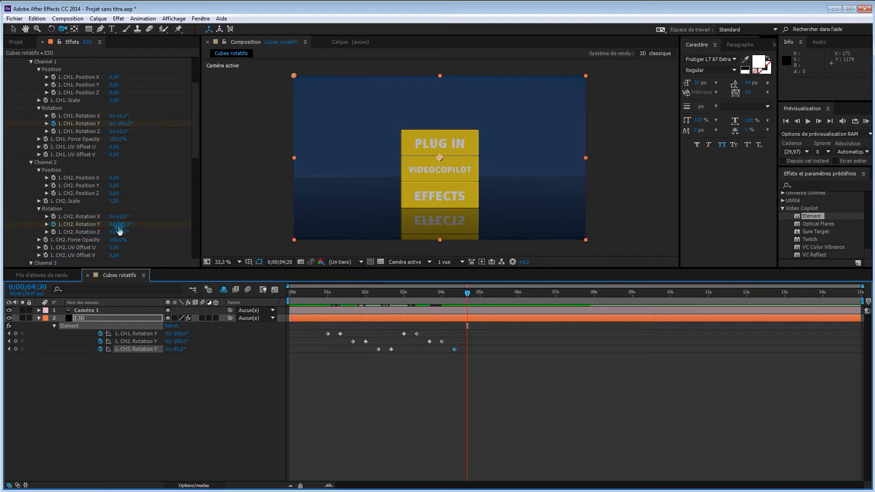
{"action": "scroll", "coordinate": [109, 221], "scroll_direction": "down", "scroll_amount": 4}
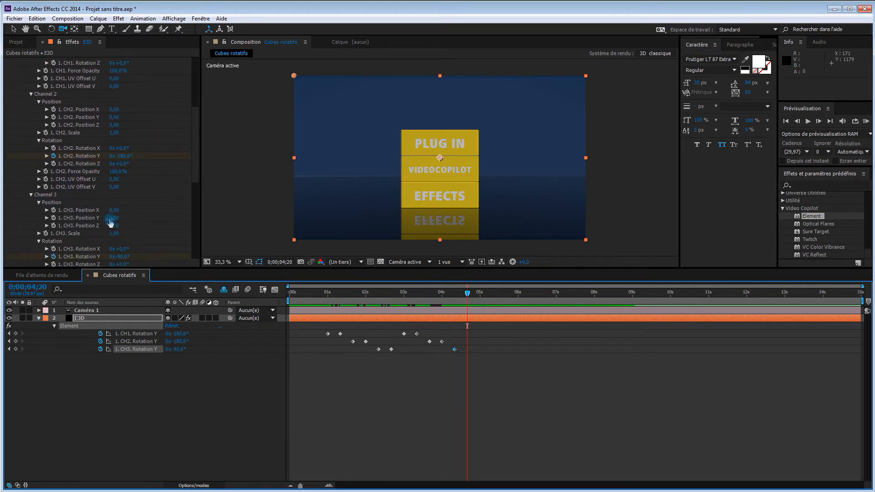
{"action": "left_click", "coordinate": [122, 236]}
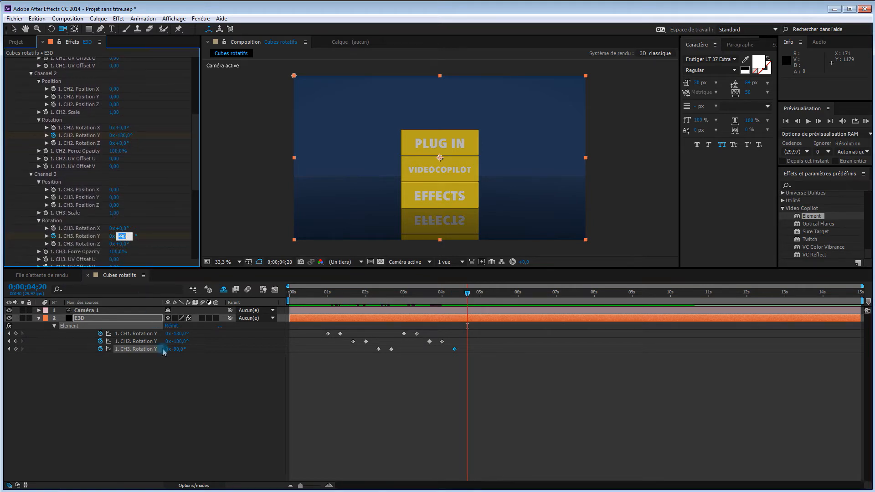
{"action": "type", "text": "-18"}
{"action": "key", "text": "Return"}
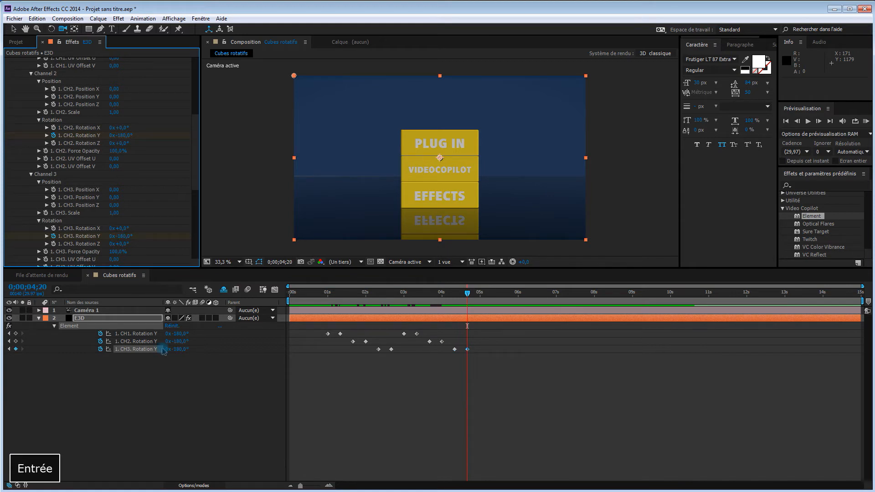
Step: Add a holding keyframe for Channel 1 Rotation Y at 0;00;05;00, and set the rotation to -270° at 0;00;05;10
{"action": "key", "text": "shift+Page_Down"}
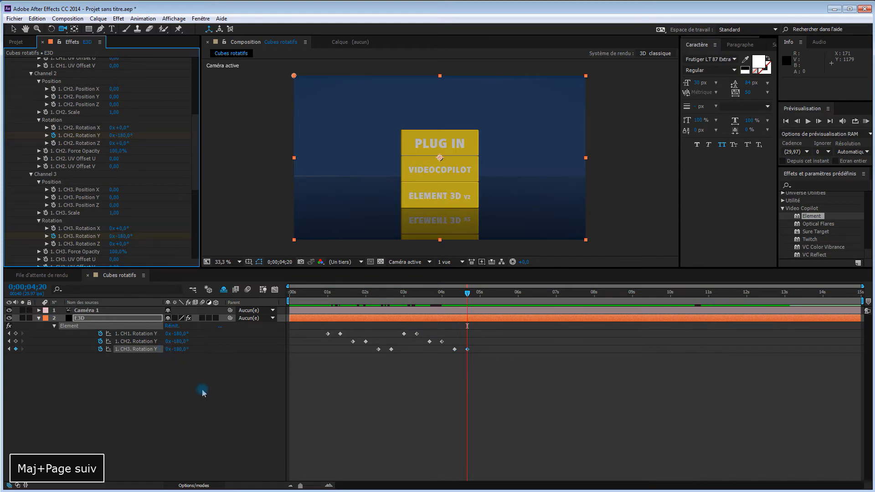
{"action": "left_click", "coordinate": [17, 335]}
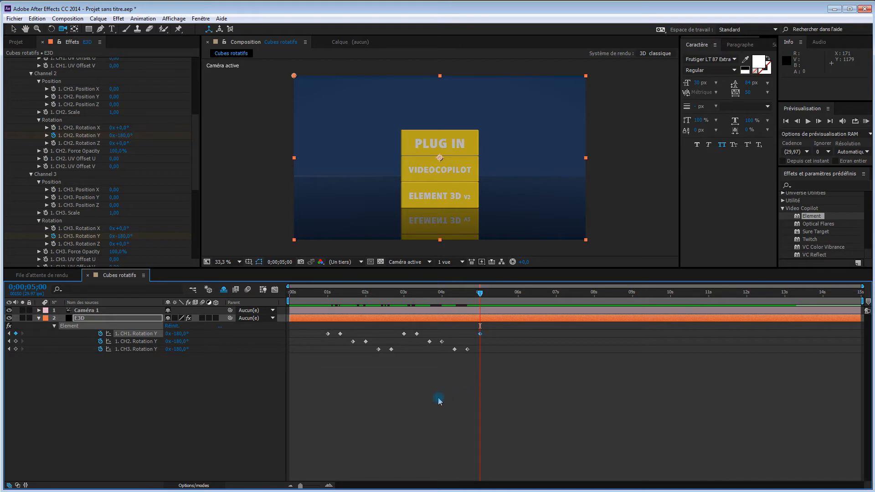
{"action": "key", "text": "shift+Page_Down"}
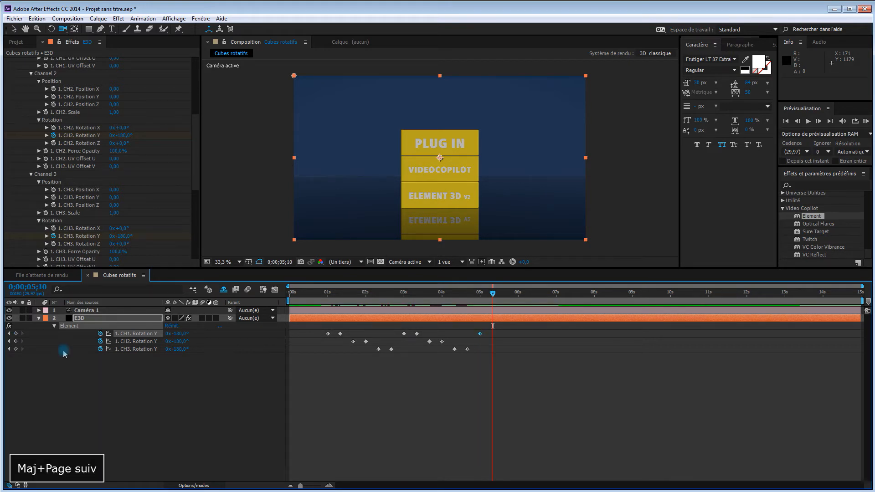
{"action": "scroll", "coordinate": [120, 154], "scroll_direction": "up", "scroll_amount": 2}
{"action": "scroll", "coordinate": [120, 154], "scroll_direction": "up", "scroll_amount": 5}
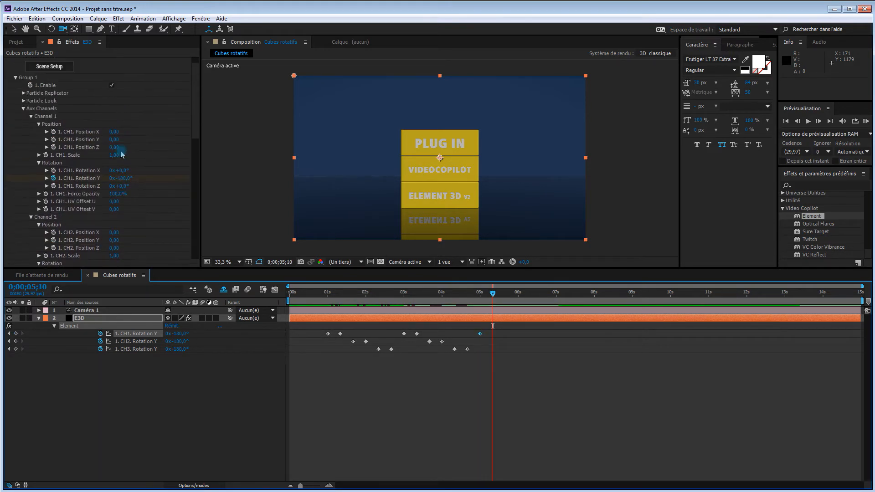
{"action": "left_click", "coordinate": [124, 179]}
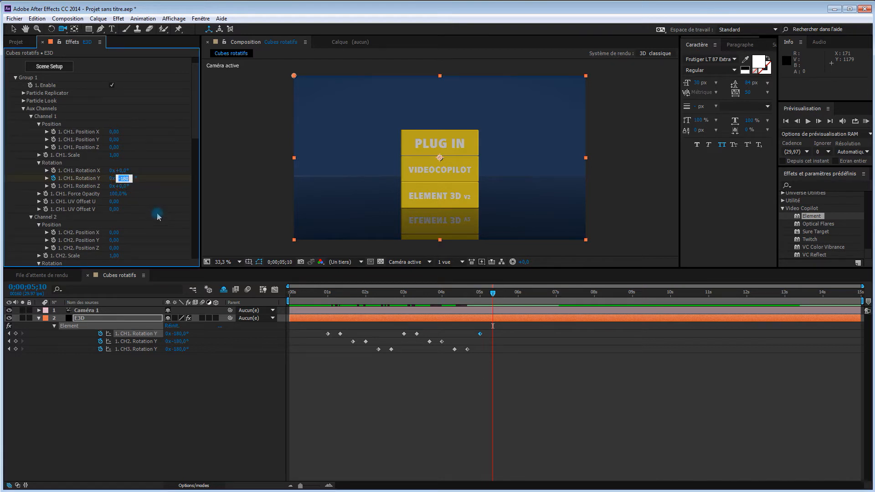
{"action": "type", "text": "-270"}
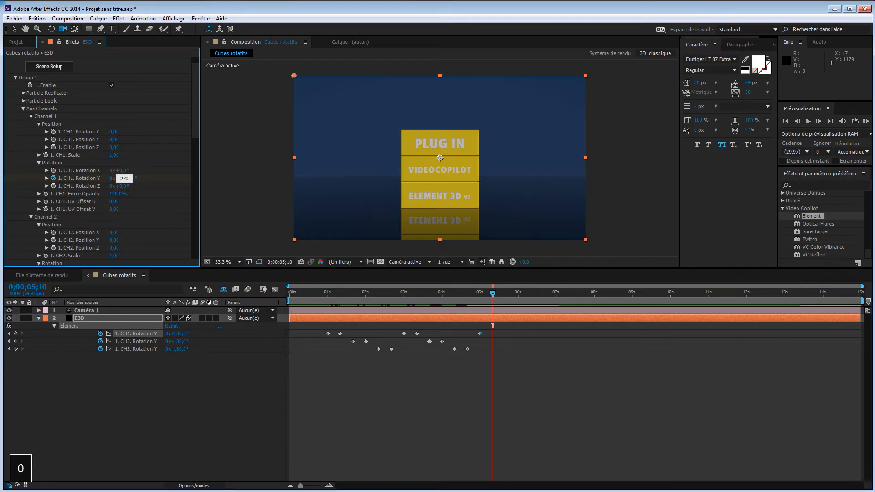
{"action": "key", "text": "Return"}
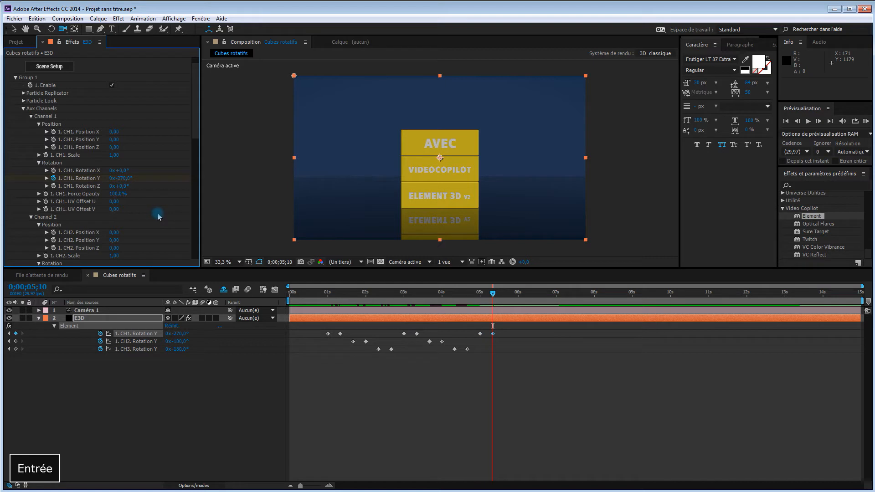
Step: Add a holding keyframe for Channel 2 Rotation Y at 0;00;05;20, and set the rotation to -270° at 0;00;06;00
{"action": "scroll", "coordinate": [161, 216], "scroll_direction": "down", "scroll_amount": 5}
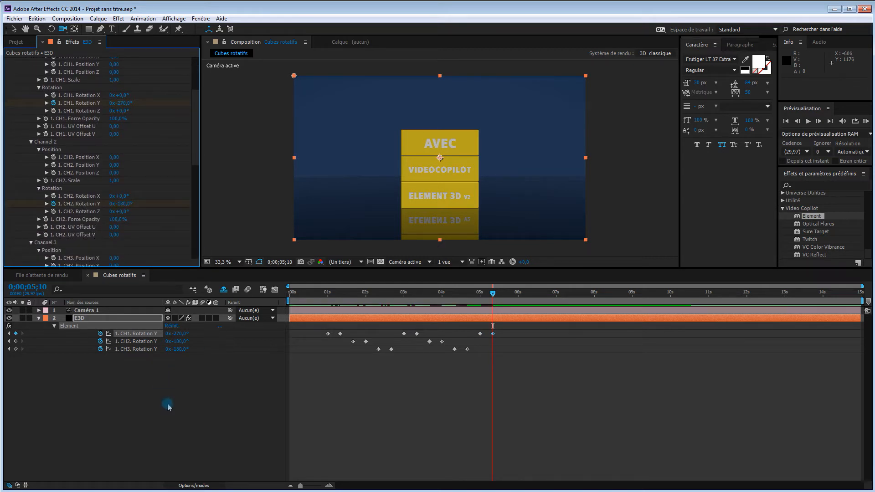
{"action": "key", "text": "shift+Page_Down"}
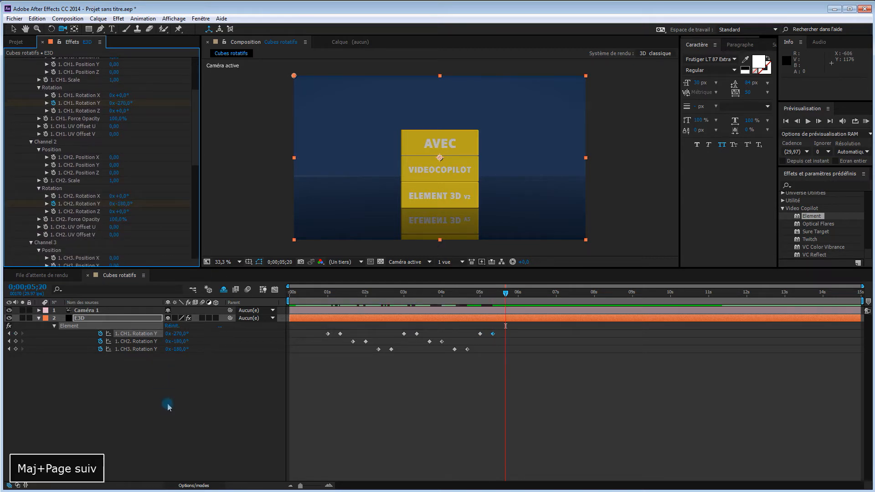
{"action": "left_click", "coordinate": [16, 341]}
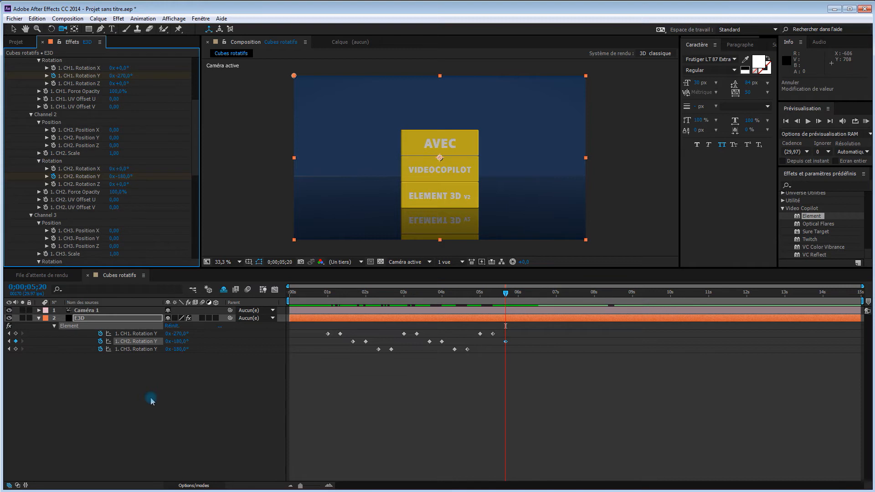
{"action": "key", "text": "shift+Page_Down"}
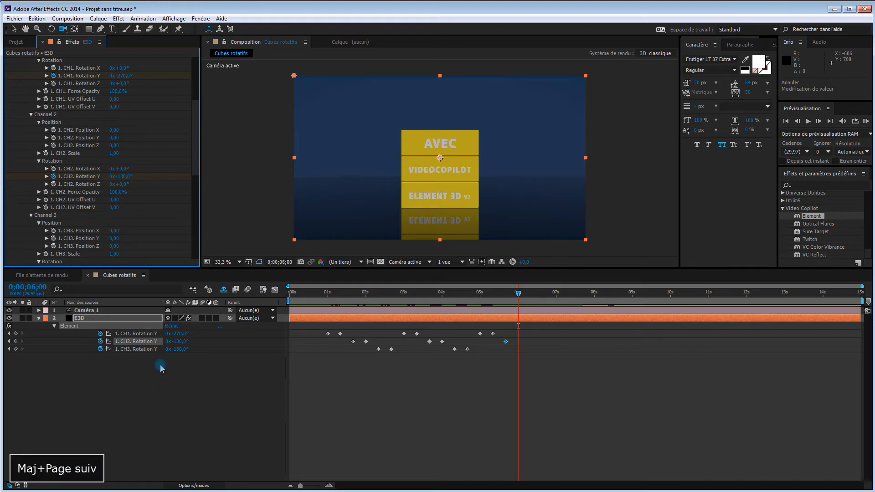
{"action": "left_click", "coordinate": [121, 177]}
{"action": "type", "text": "-27"}
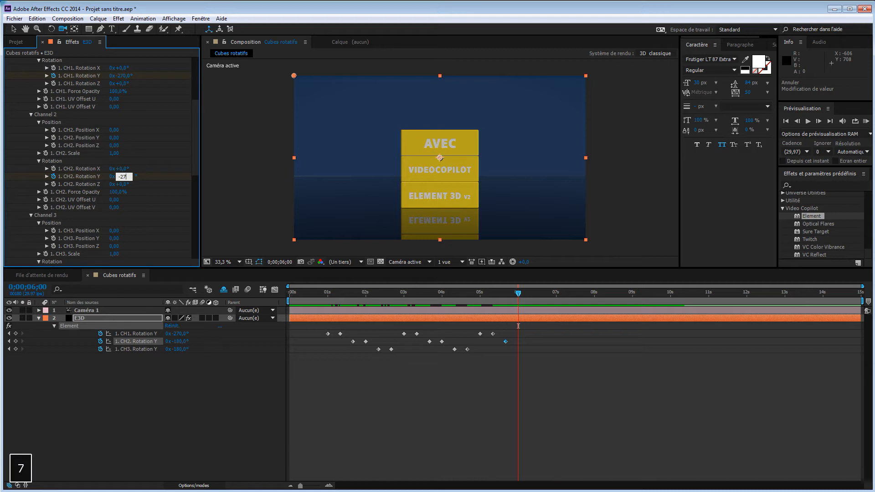
{"action": "type", "text": "0"}
{"action": "key", "text": "Return"}
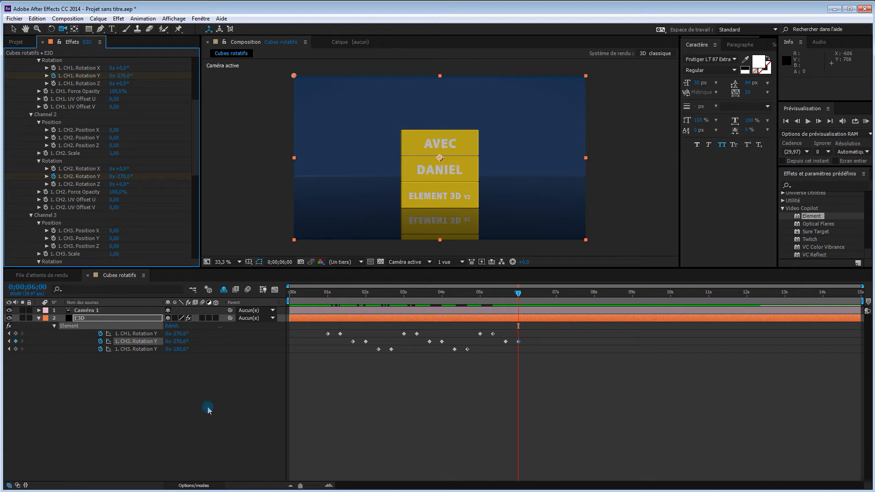
Step: Hold Channel 3 Rotation Y with a keyframe at 0;00;06;10, set it to -270° at 0;00;06;20, and preview the animation
{"action": "key", "text": "shift+Page_Down"}
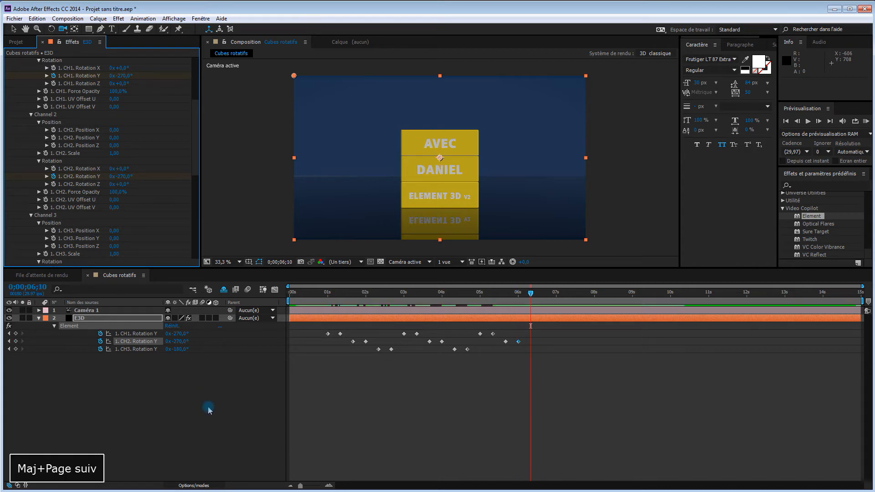
{"action": "left_click", "coordinate": [16, 350]}
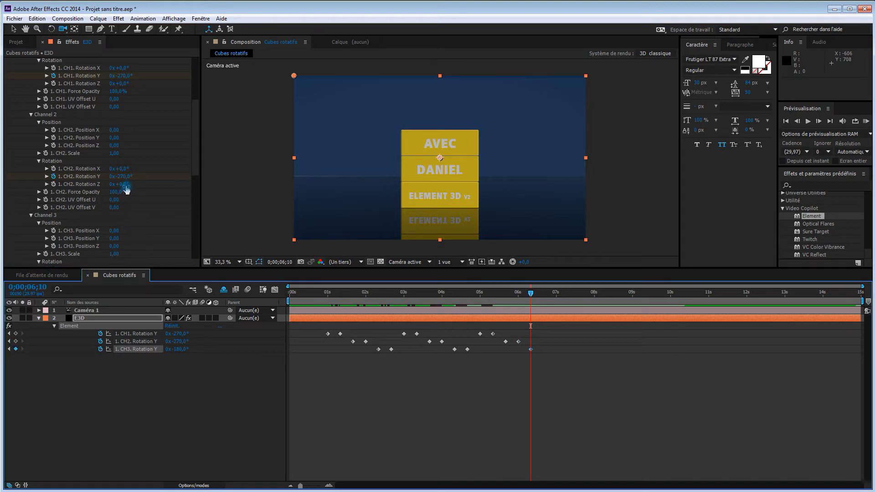
{"action": "left_click_drag", "start_coordinate": [196, 166], "coordinate": [199, 210]}
{"action": "key", "text": "shift+Page_Down"}
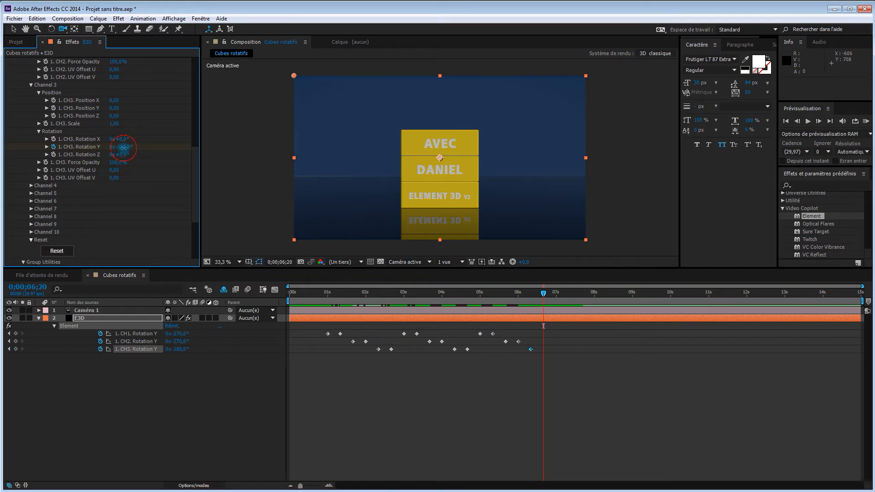
{"action": "type", "text": "-"}
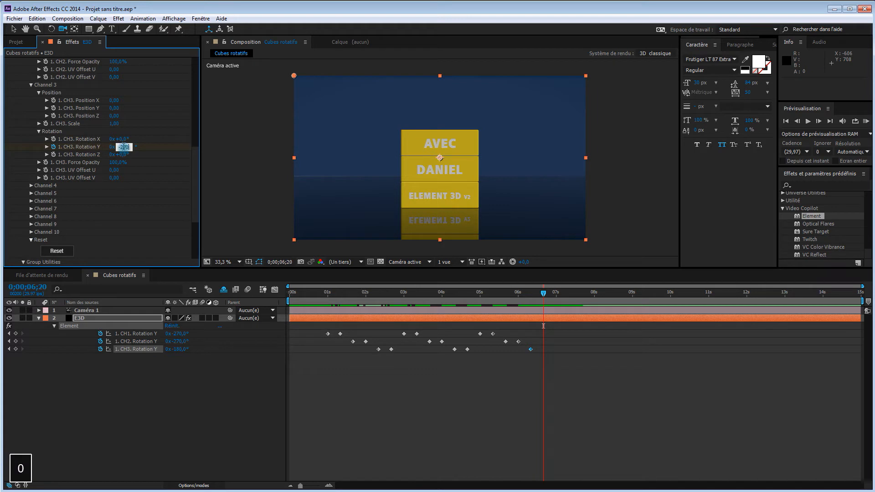
{"action": "type", "text": "270"}
{"action": "key", "text": "Return"}
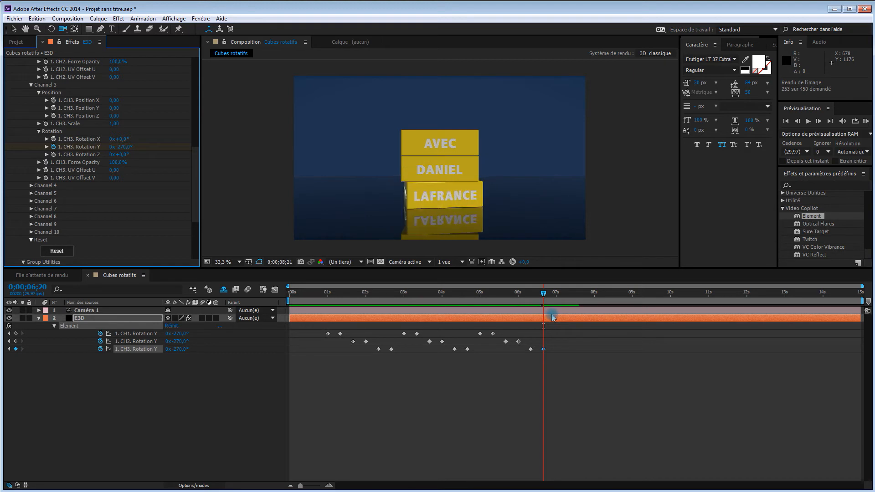
{"action": "key", "text": "KP_0"}
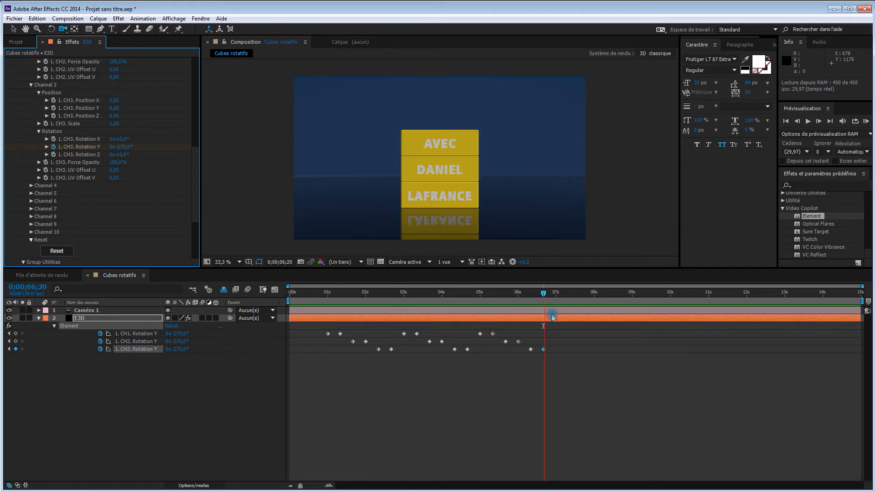
{"action": "left_click", "coordinate": [552, 317]}
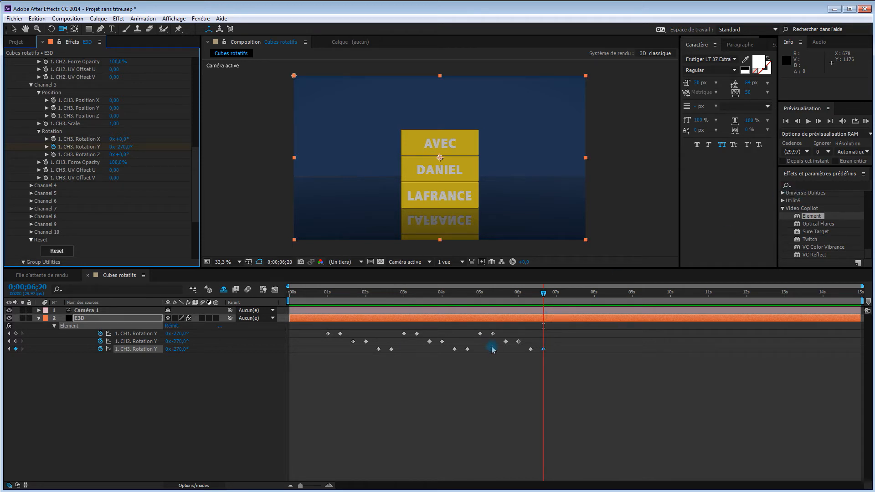
Step: Apply Easy Ease (Lissage de vitesse) to all Rotation Y keyframes of Channels 1 to 3
{"action": "left_click", "coordinate": [585, 383]}
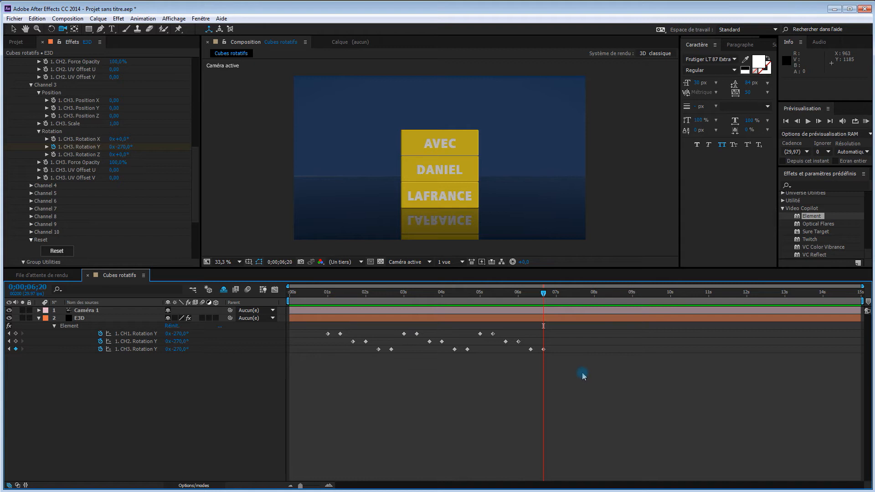
{"action": "left_click_drag", "start_coordinate": [577, 368], "coordinate": [314, 329]}
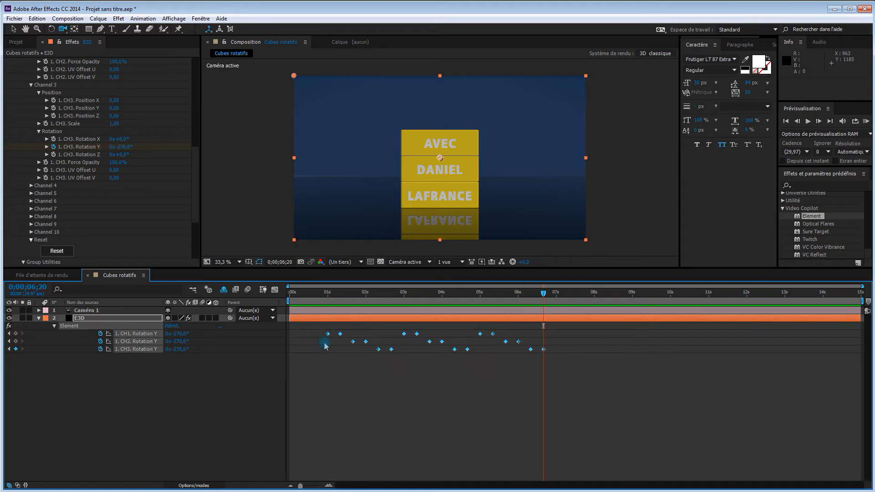
{"action": "right_click", "coordinate": [545, 351]}
{"action": "mouse_move", "coordinate": [553, 464]}
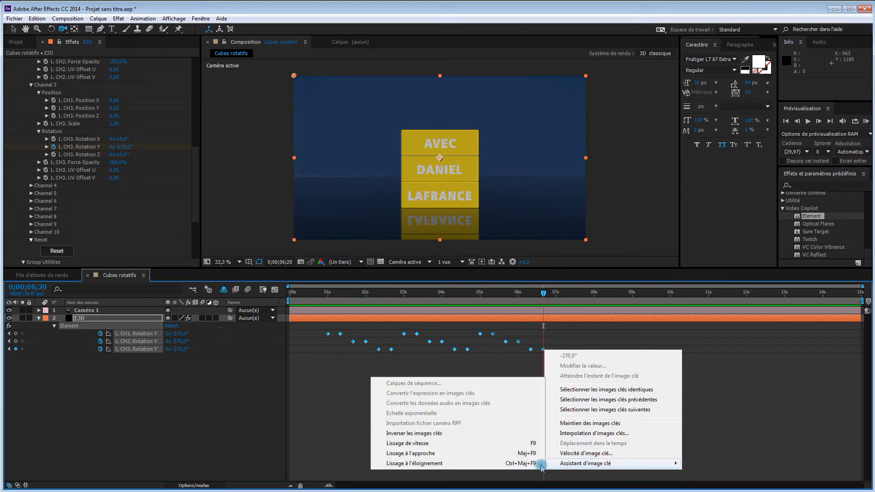
{"action": "left_click", "coordinate": [424, 444]}
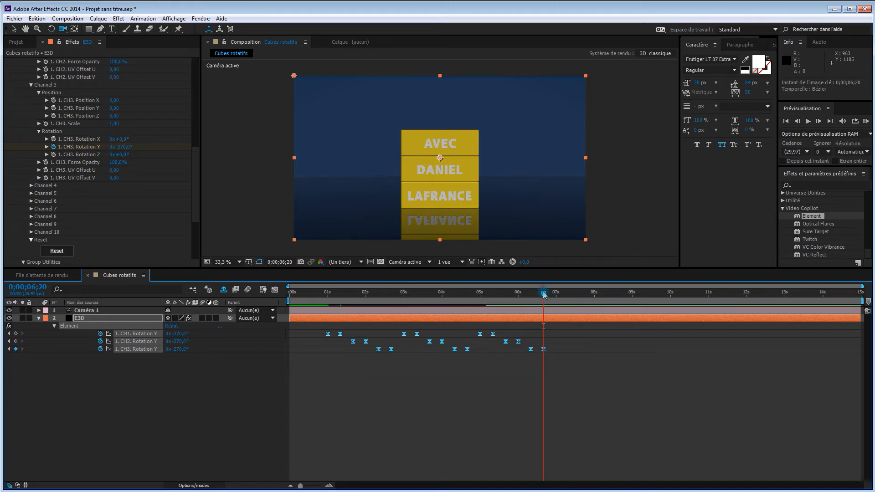
Step: Stretch all selected Rotation Y keyframes proportionally in time so the last one lands at 0;00;12;00
{"action": "left_click_drag", "start_coordinate": [545, 296], "coordinate": [749, 302]}
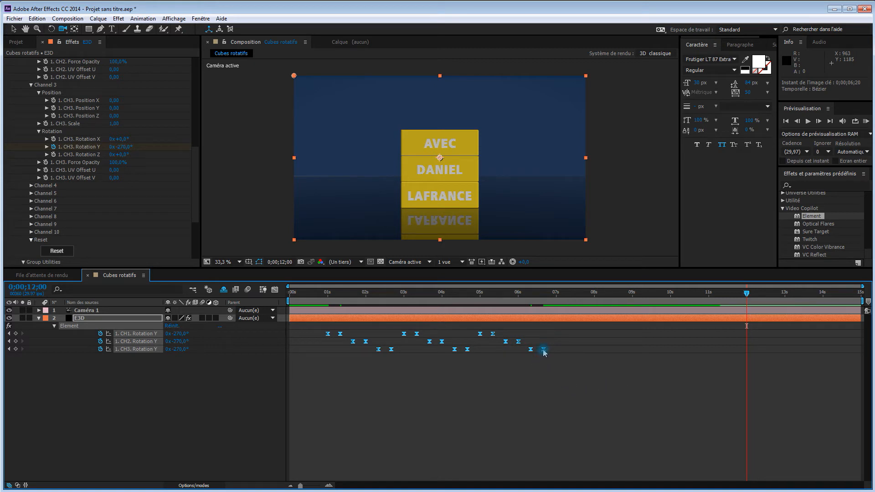
{"action": "left_click_drag", "start_coordinate": [545, 353], "coordinate": [709, 352]}
{"action": "left_click_drag", "start_coordinate": [735, 351], "coordinate": [746, 352]}
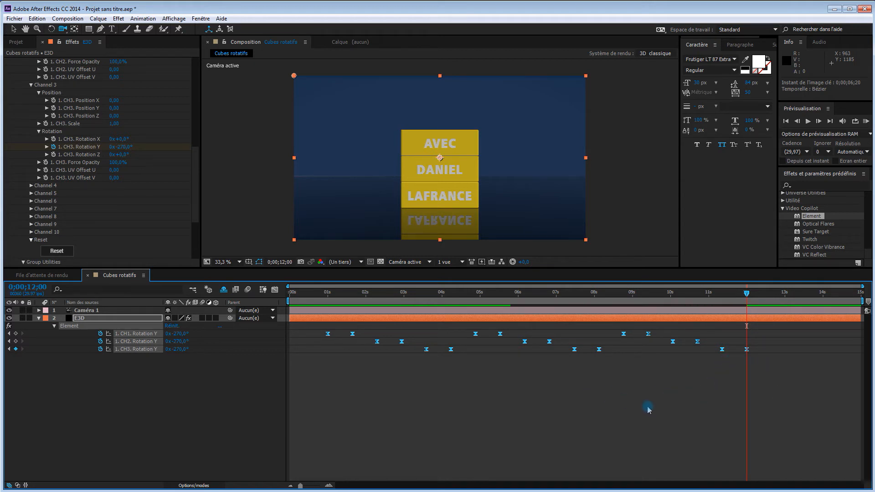
Step: Preview the slowed-down cube animation, scrub through the whole timeline, and return to 0;00;00;00
{"action": "key", "text": "KP_0"}
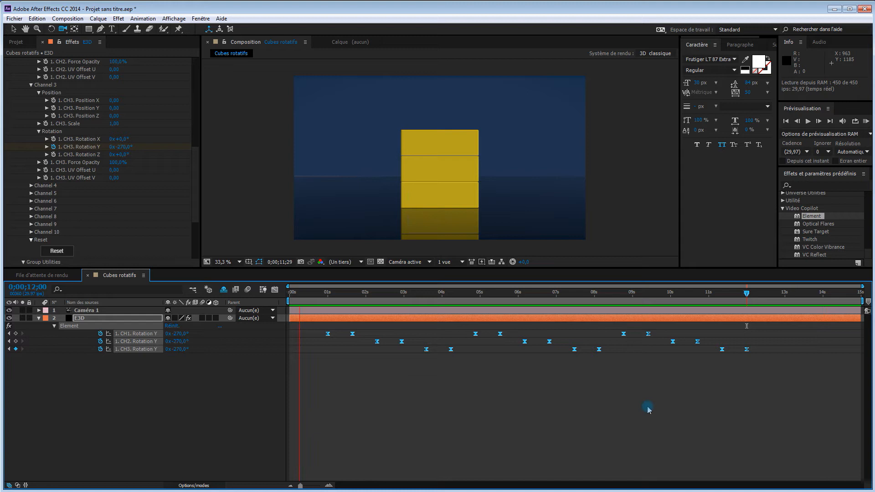
{"action": "key", "text": "space"}
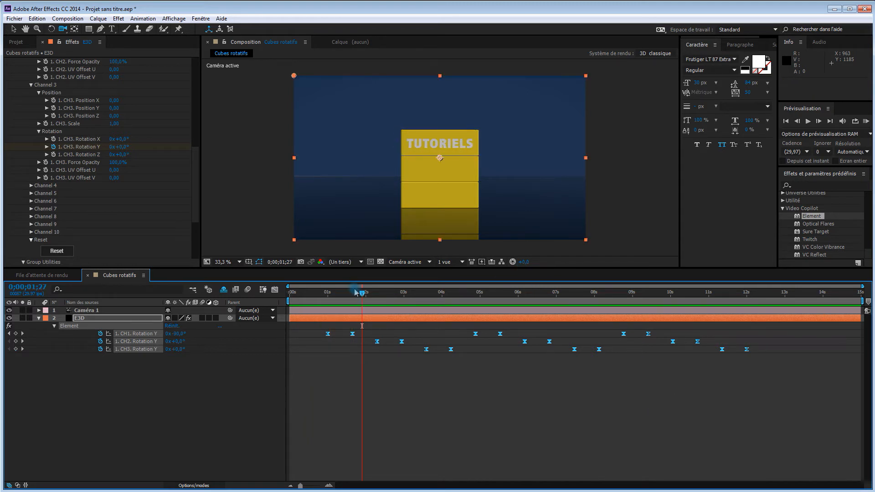
{"action": "left_click_drag", "start_coordinate": [364, 298], "coordinate": [789, 306]}
{"action": "left_click_drag", "start_coordinate": [854, 305], "coordinate": [290, 303]}
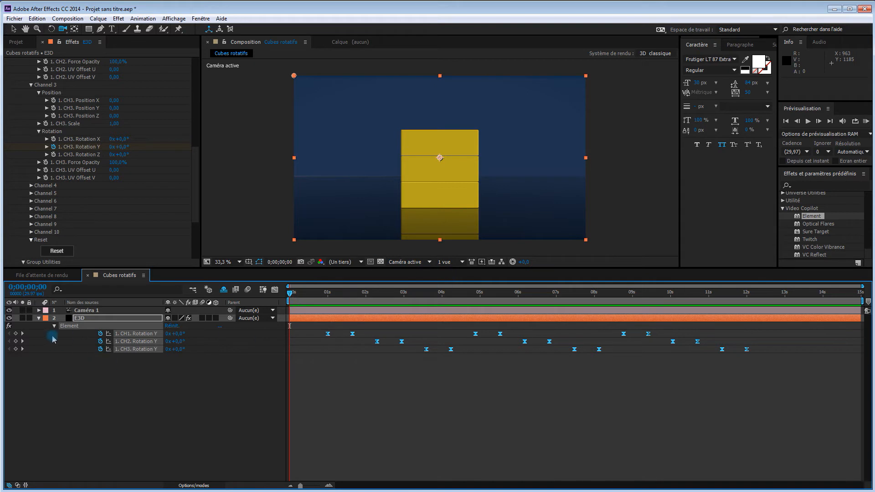
Step: Add keyframes at 0;00;01;00 to all Transform properties of Caméra 1, from Point ciblé to Rotation Z
{"action": "left_click", "coordinate": [39, 311]}
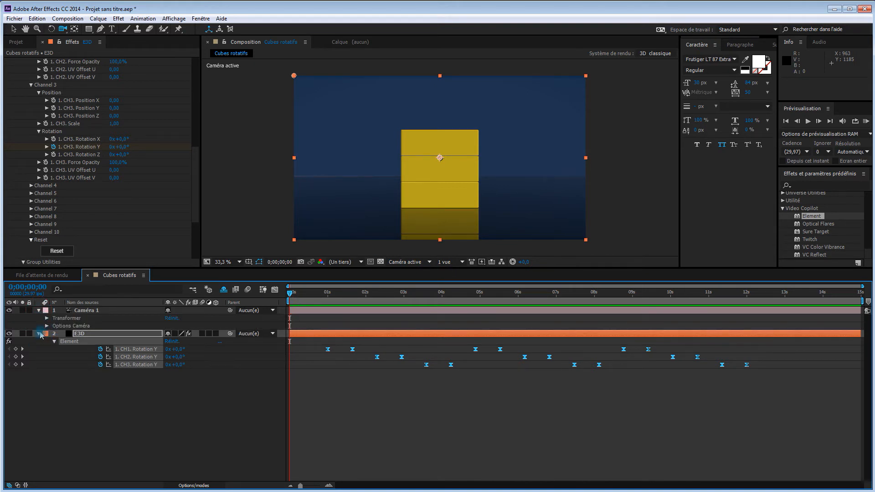
{"action": "left_click", "coordinate": [38, 334]}
{"action": "left_click_drag", "start_coordinate": [290, 294], "coordinate": [327, 306]}
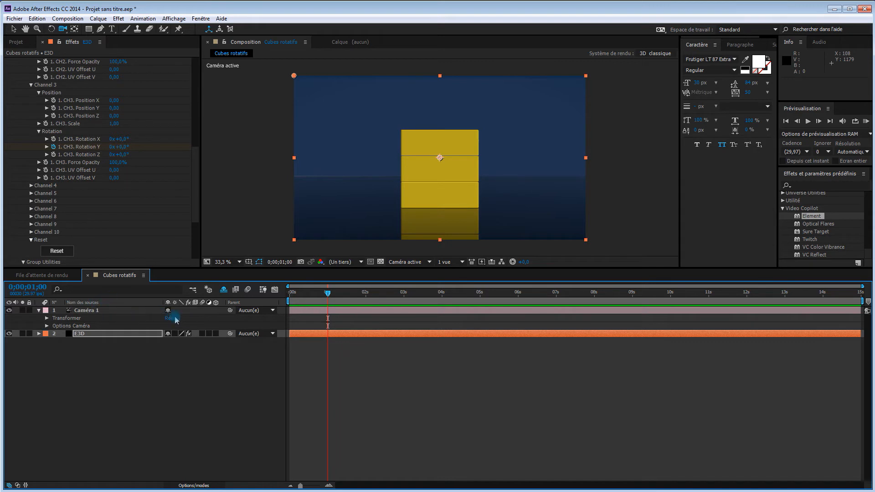
{"action": "left_click", "coordinate": [47, 318]}
{"action": "left_click_drag", "start_coordinate": [62, 326], "coordinate": [63, 368]}
{"action": "left_click", "coordinate": [62, 368]}
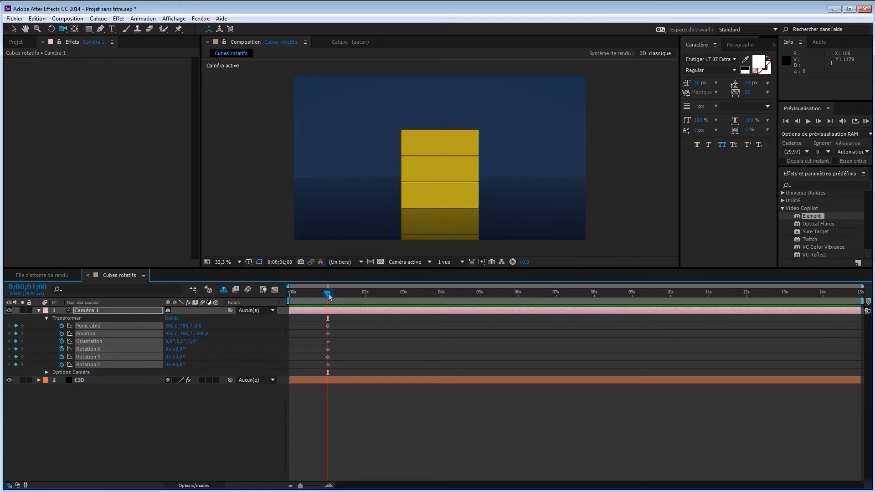
Step: At 0;00;00;00, raise the camera to about 960, 324.1, -299.5 looking down on the cubes, and keyframe its remaining Transform properties
{"action": "left_click_drag", "start_coordinate": [329, 296], "coordinate": [288, 295]}
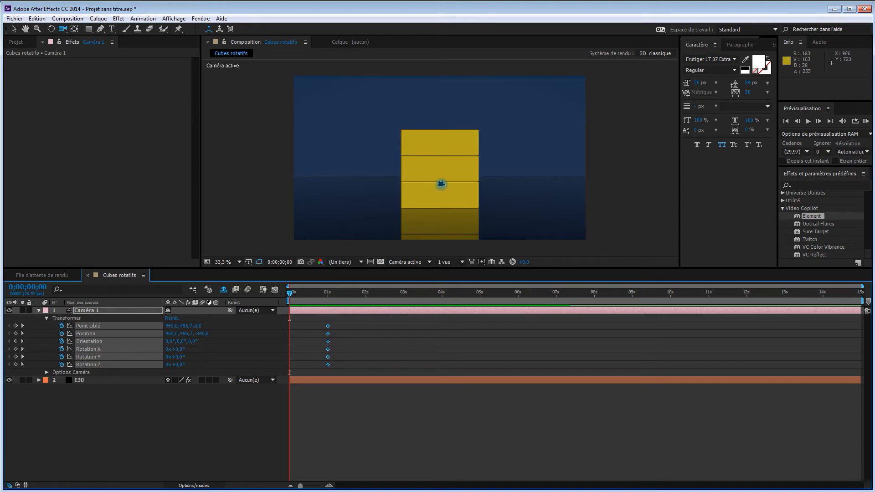
{"action": "key", "text": "c"}
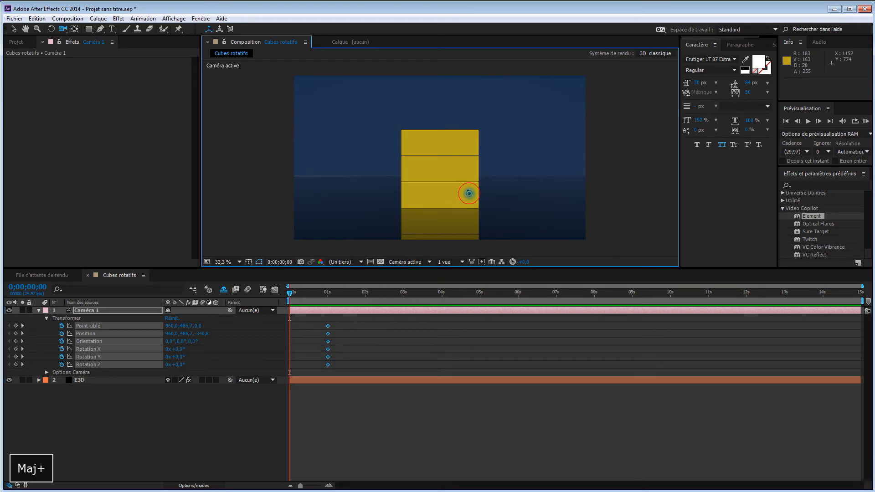
{"action": "left_click_drag", "start_coordinate": [469, 193], "coordinate": [469, 210]}
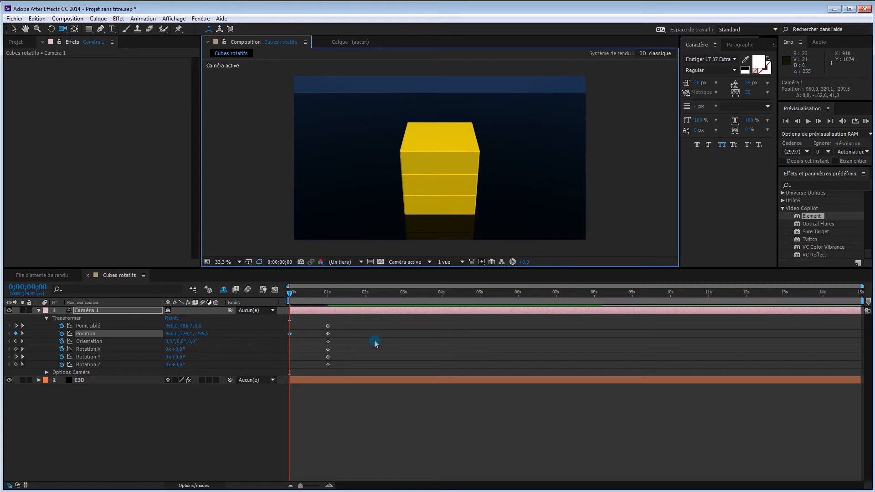
{"action": "left_click", "coordinate": [15, 326]}
{"action": "left_click_drag", "start_coordinate": [16, 341], "coordinate": [16, 366]}
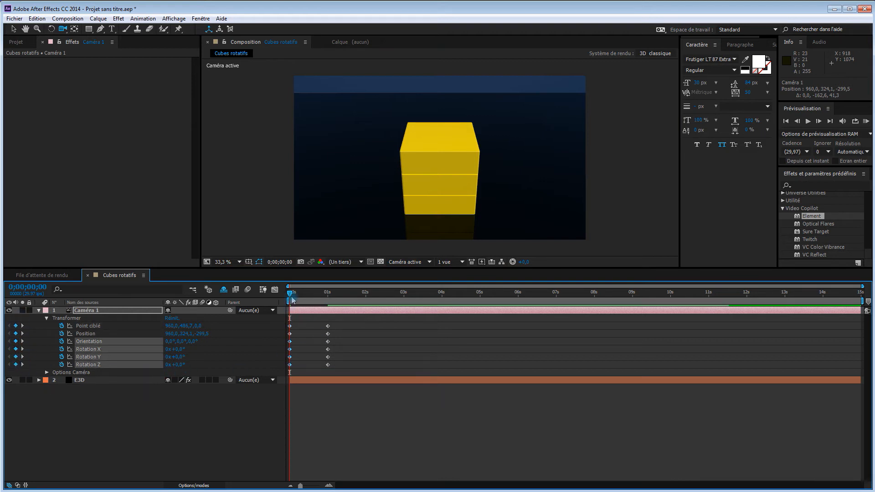
Step: Apply Easy Ease (Lissage de vitesse) to all Transform keyframes of Caméra 1
{"action": "left_click_drag", "start_coordinate": [338, 319], "coordinate": [276, 377]}
{"action": "right_click", "coordinate": [328, 366]}
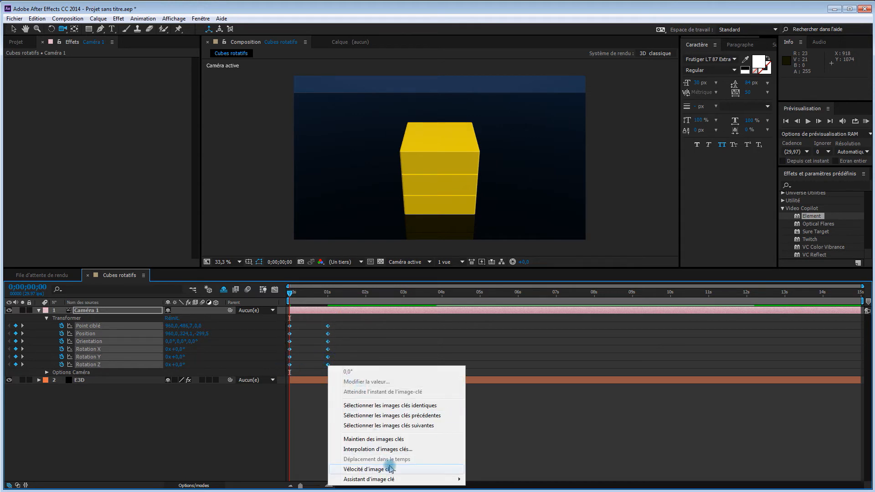
{"action": "mouse_move", "coordinate": [385, 479]}
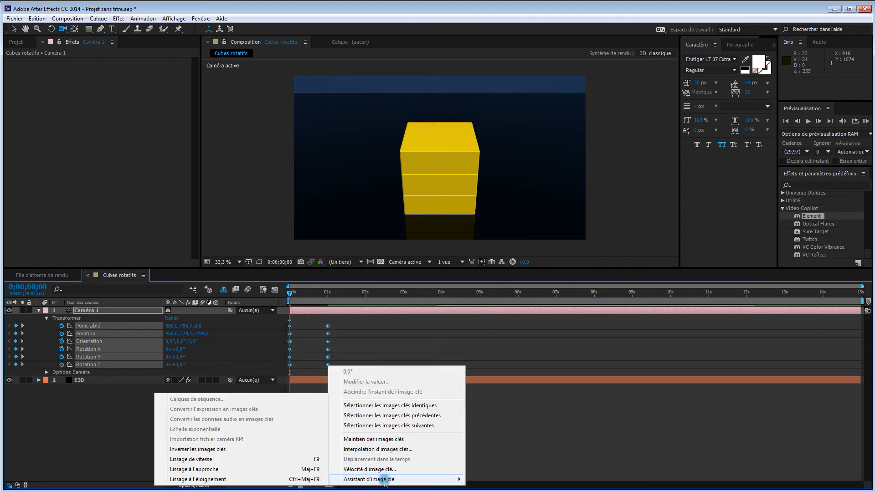
{"action": "left_click", "coordinate": [216, 460]}
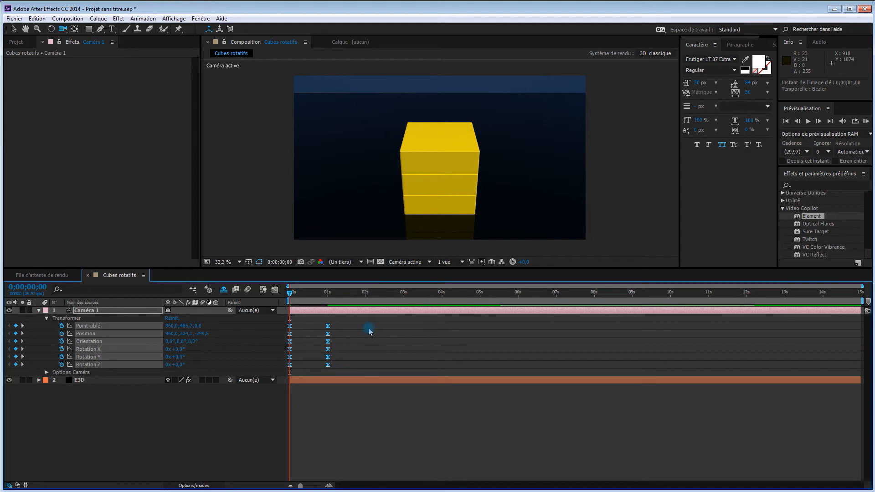
Step: Preview the camera move and shift its ending keyframes to 0;00;01;16
{"action": "key", "text": "0"}
{"action": "key", "text": "0"}
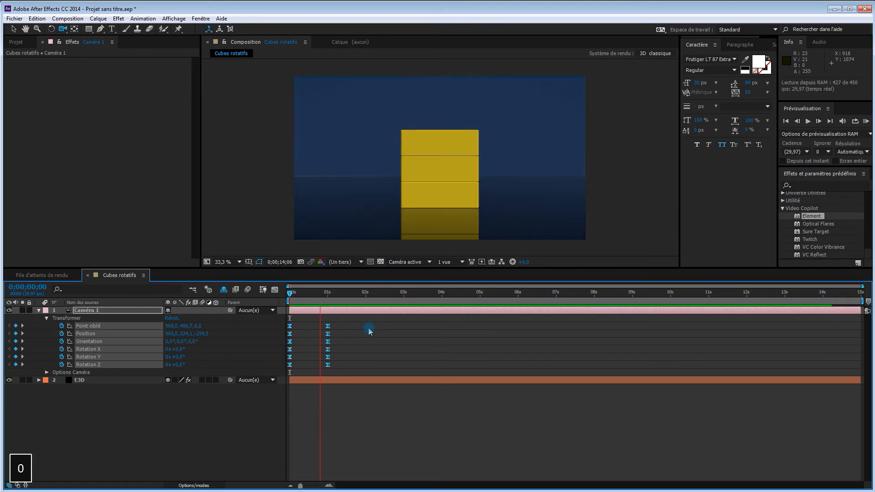
{"action": "key", "text": "space"}
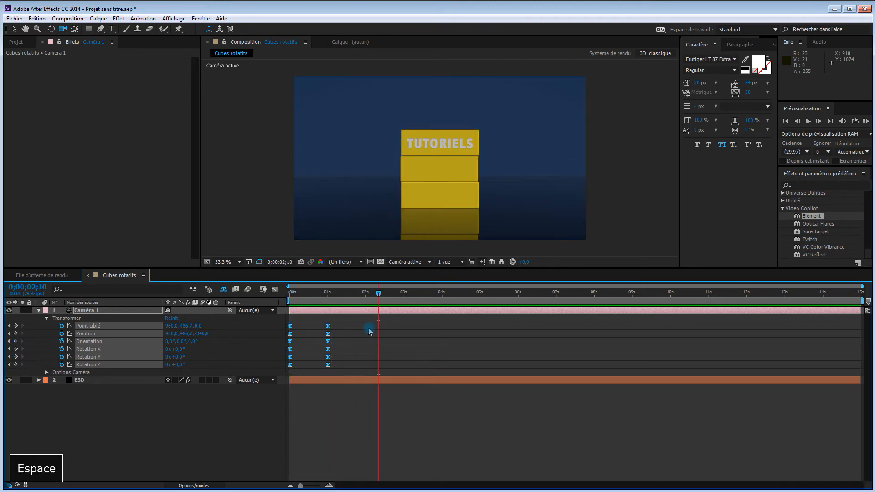
{"action": "left_click_drag", "start_coordinate": [336, 317], "coordinate": [346, 370]}
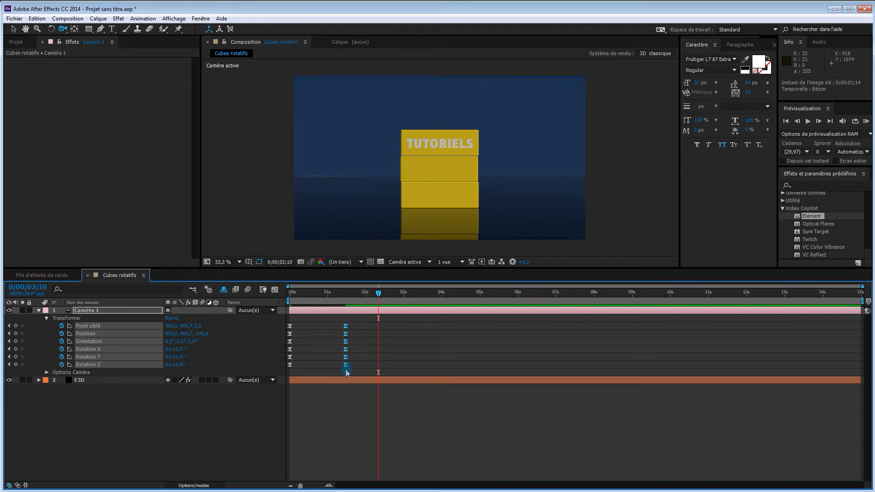
{"action": "left_click_drag", "start_coordinate": [347, 368], "coordinate": [350, 370]}
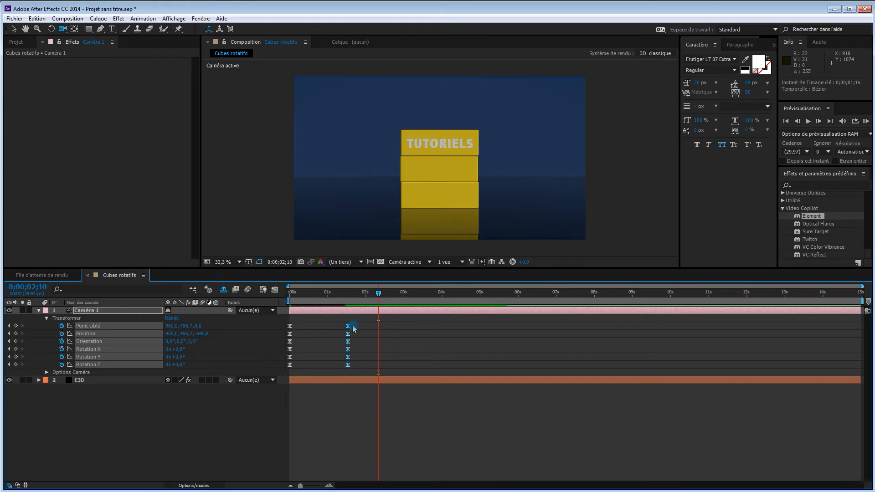
Step: Display the speed graph of all Caméra 1 Transform keyframes and check that the speed graph type is active
{"action": "left_click_drag", "start_coordinate": [357, 322], "coordinate": [271, 382]}
{"action": "left_click", "coordinate": [275, 290]}
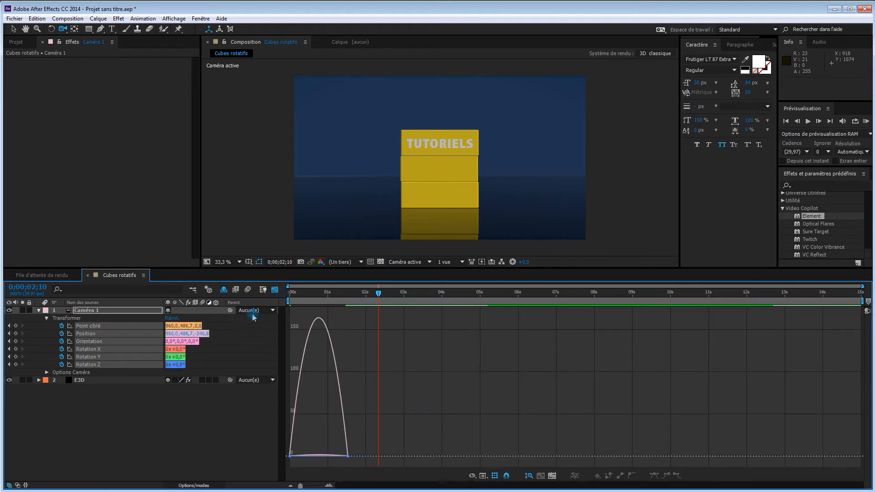
{"action": "left_click", "coordinate": [275, 291]}
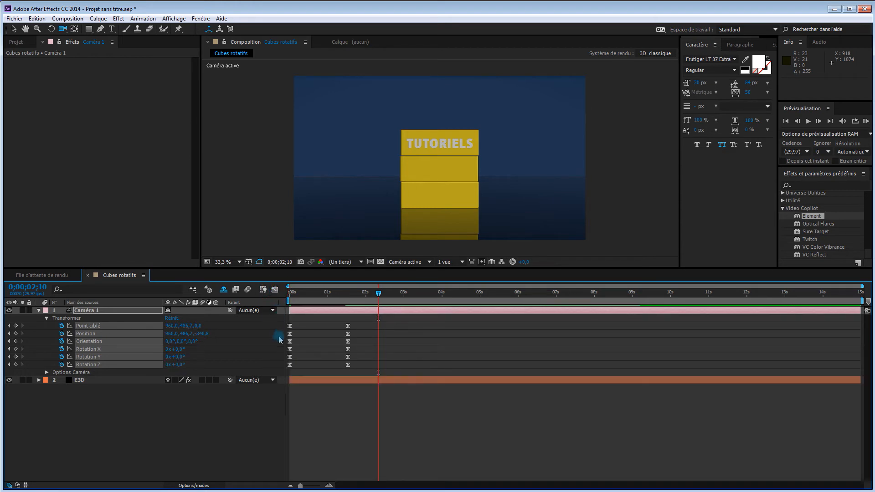
{"action": "left_click", "coordinate": [275, 290]}
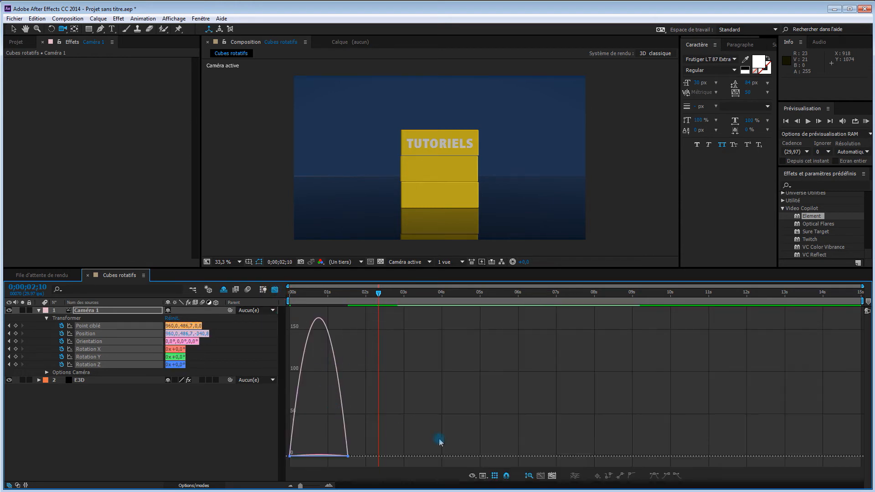
{"action": "left_click", "coordinate": [483, 476]}
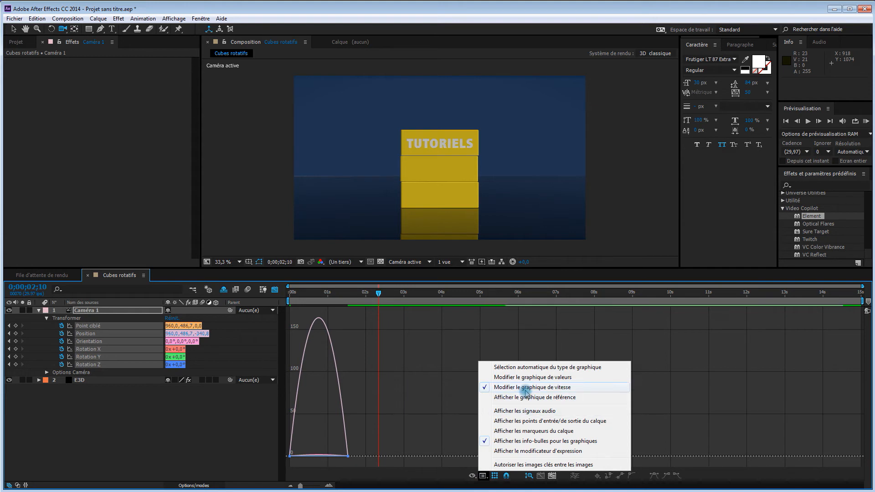
{"action": "left_click", "coordinate": [483, 476]}
{"action": "left_click", "coordinate": [484, 476]}
{"action": "left_click", "coordinate": [368, 462]}
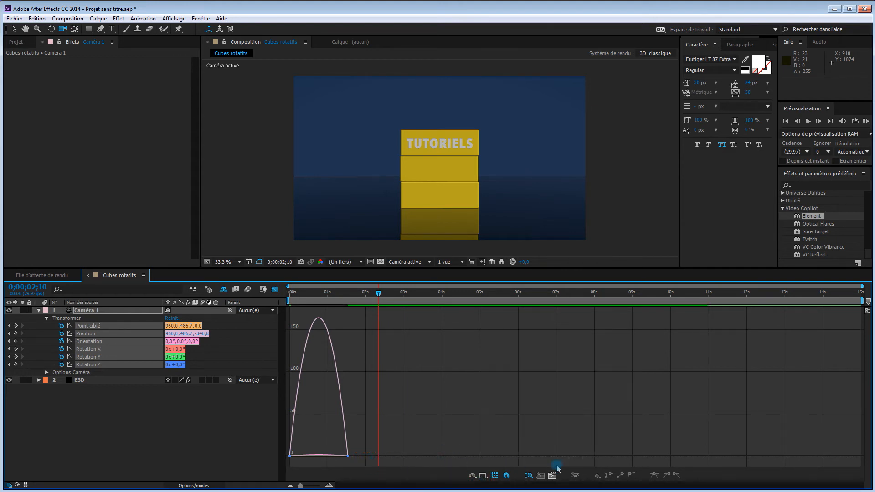
Step: Extend the ending keyframes' ease to about the middle of the camera move for a fast start and gradual slowdown, and preview it
{"action": "left_click_drag", "start_coordinate": [367, 461], "coordinate": [288, 447]}
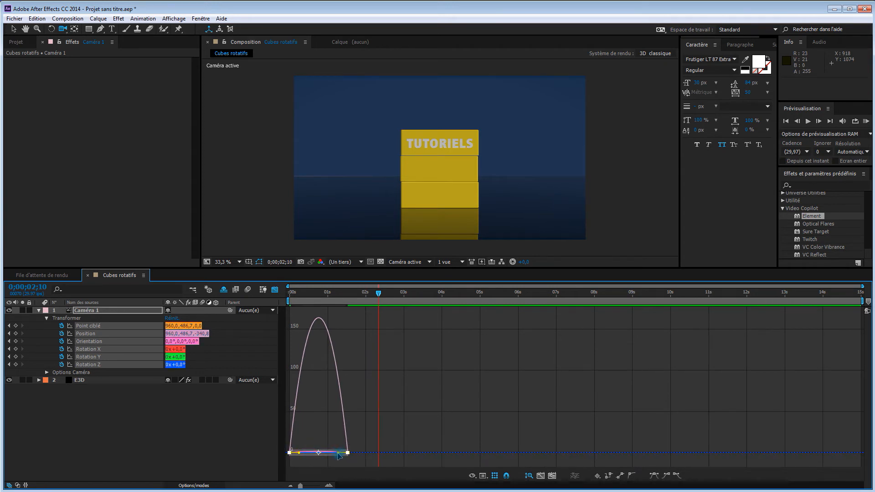
{"action": "left_click_drag", "start_coordinate": [338, 456], "coordinate": [317, 461]}
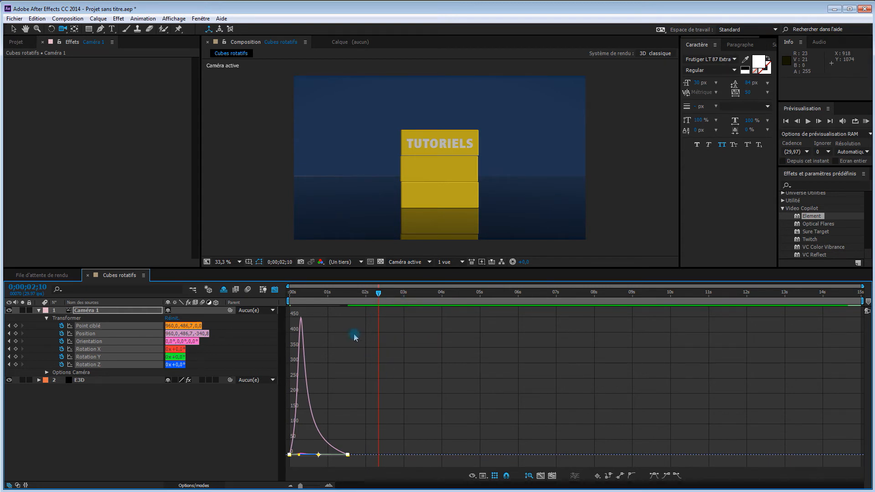
{"action": "left_click", "coordinate": [274, 292]}
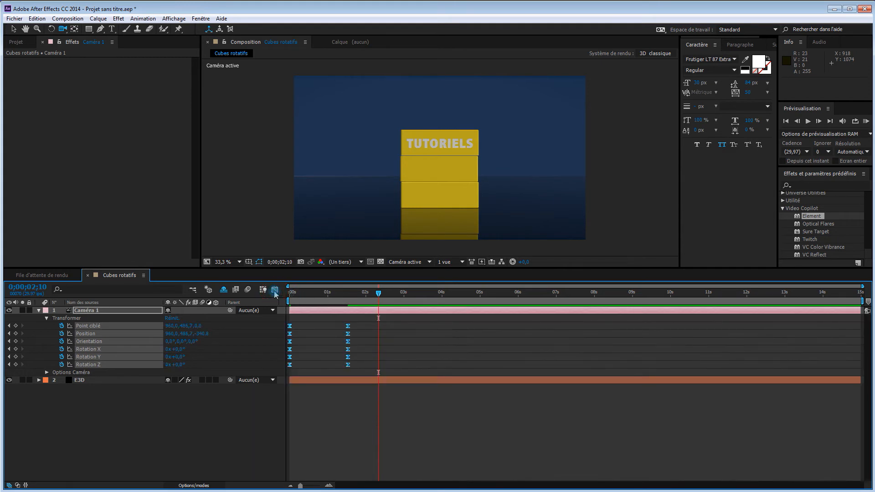
{"action": "key", "text": "0"}
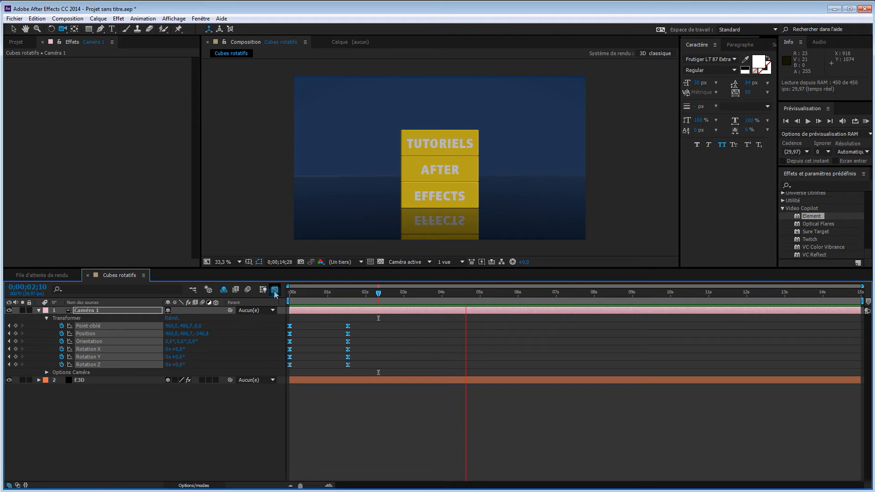
{"action": "key", "text": "space"}
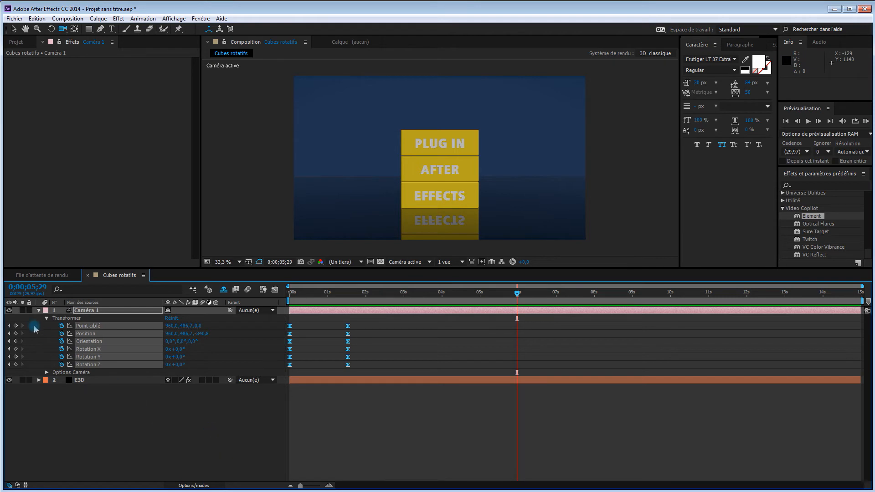
Step: Open the Element Scene Setup of the E3D layer and select the Plancher floor plane
{"action": "left_click", "coordinate": [39, 311]}
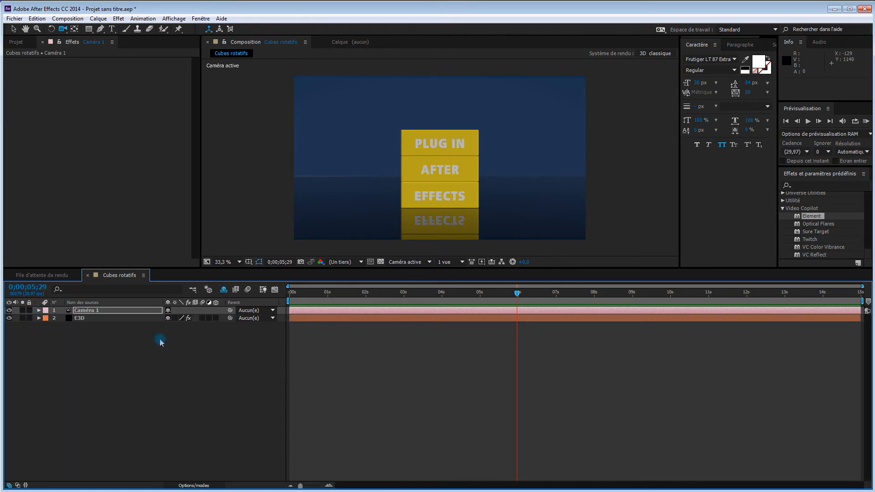
{"action": "left_click", "coordinate": [96, 318]}
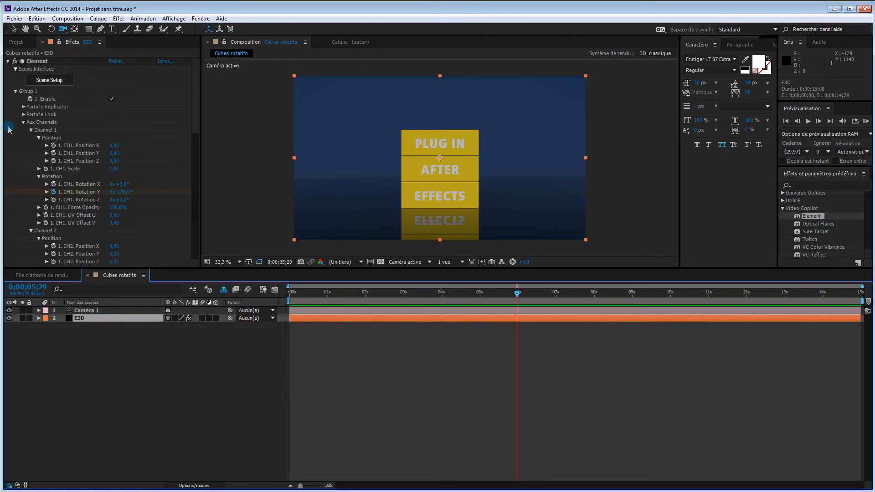
{"action": "left_click", "coordinate": [16, 92]}
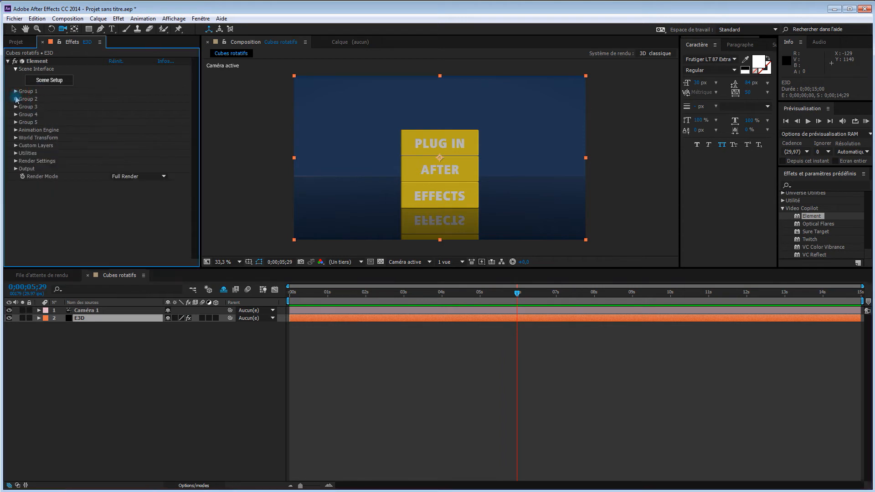
{"action": "left_click", "coordinate": [48, 81]}
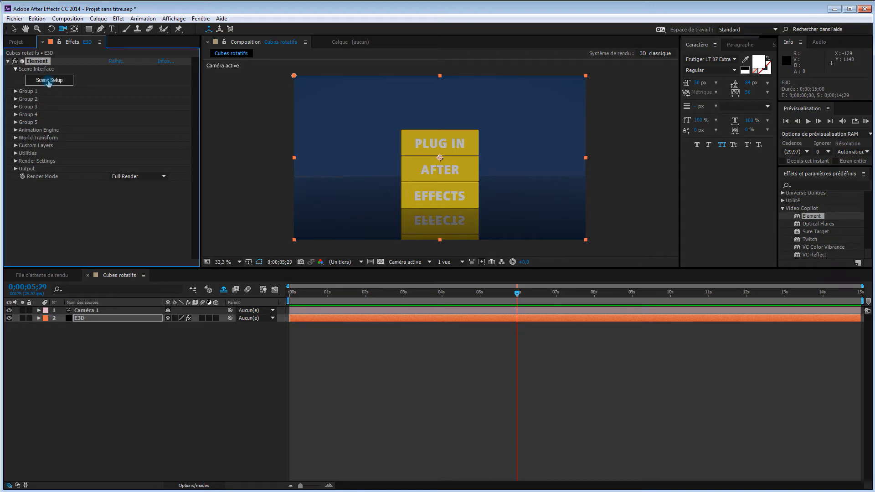
{"action": "left_click", "coordinate": [49, 81]}
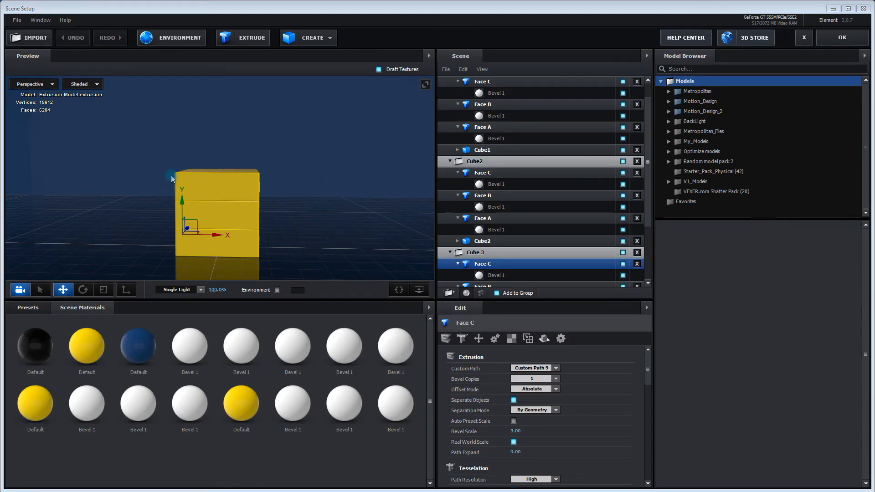
{"action": "left_click", "coordinate": [297, 215]}
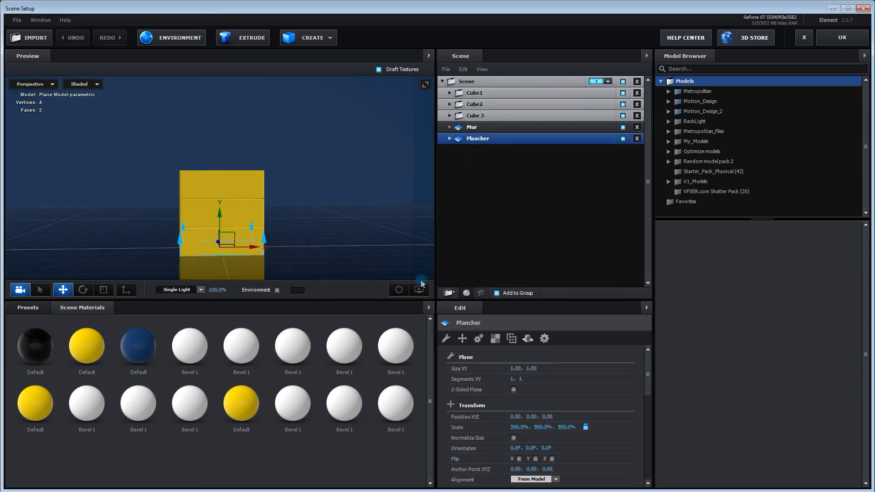
Step: Apply the concrete_slabs material from the Pro_Shaders_2 Concrete presets to the Plancher floor and check it from farther away
{"action": "left_click", "coordinate": [26, 308]}
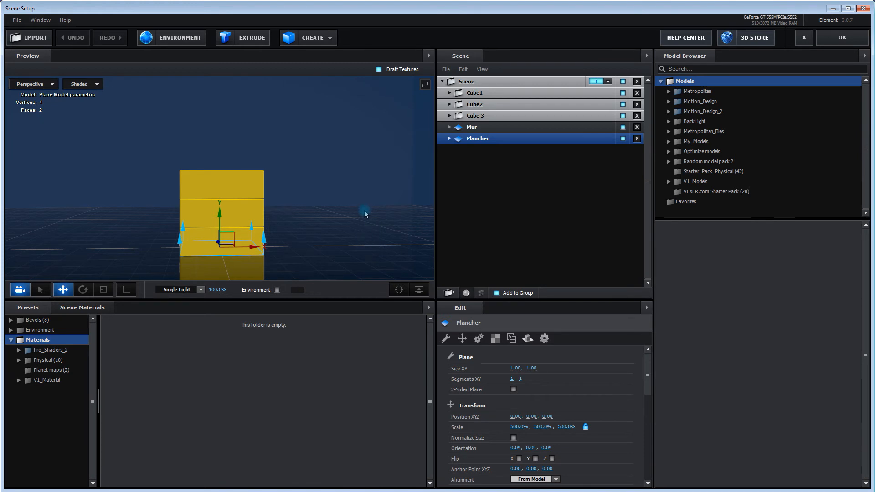
{"action": "left_click", "coordinate": [18, 351]}
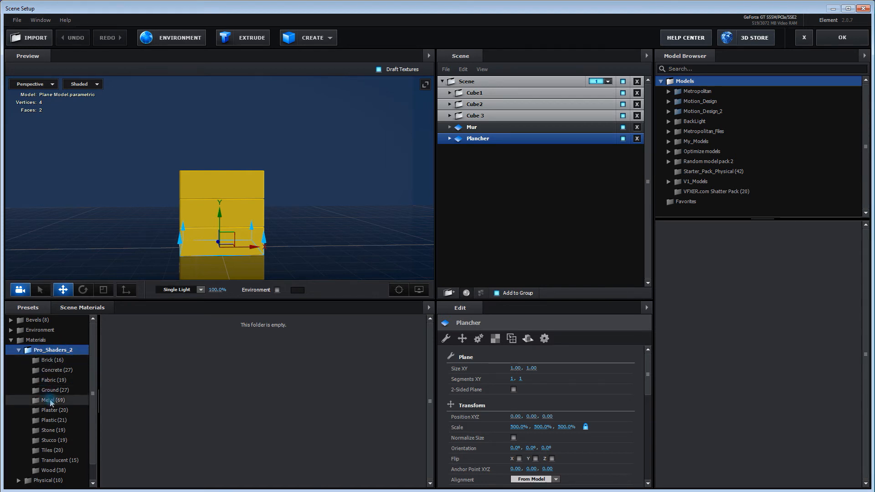
{"action": "left_click", "coordinate": [57, 372]}
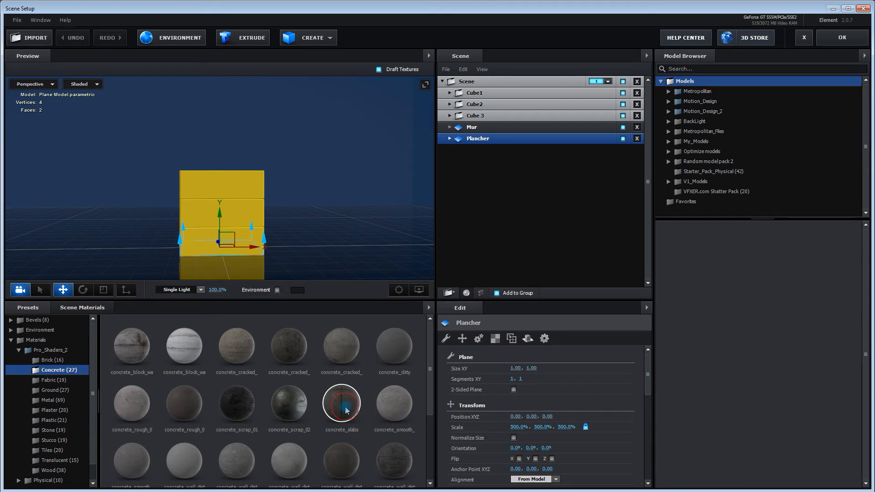
{"action": "left_click_drag", "start_coordinate": [345, 410], "coordinate": [342, 261]}
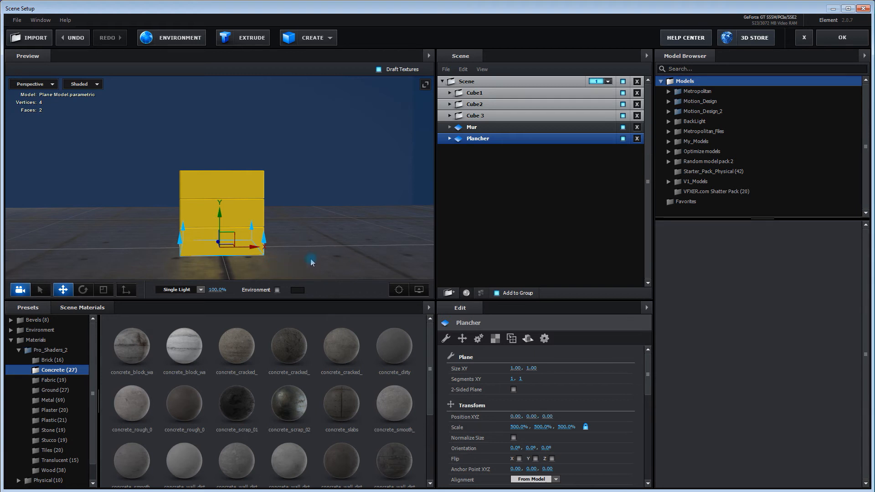
{"action": "scroll", "coordinate": [312, 262], "scroll_direction": "down", "scroll_amount": 5}
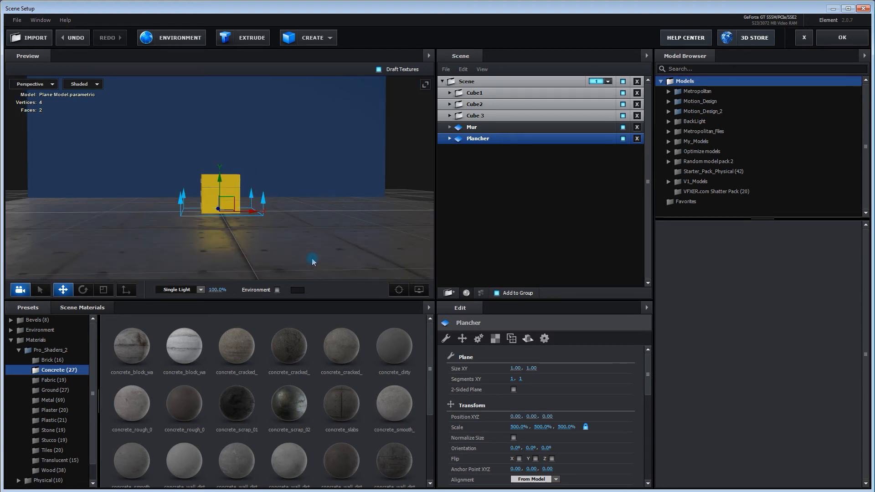
Step: Set the Plancher floor's UV Repeat to 3.00 by 3.00 and check the slab tiling up close and from farther away
{"action": "scroll", "coordinate": [298, 247], "scroll_direction": "up", "scroll_amount": 2}
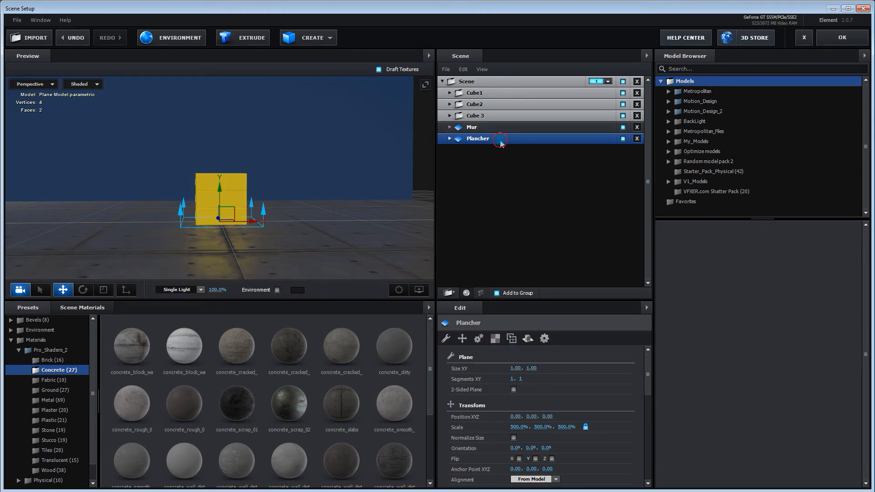
{"action": "left_click", "coordinate": [496, 341]}
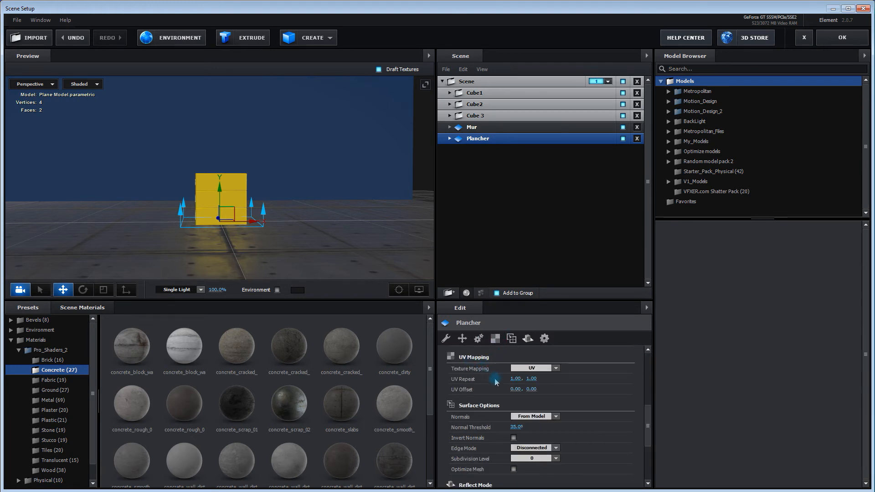
{"action": "left_click", "coordinate": [514, 379]}
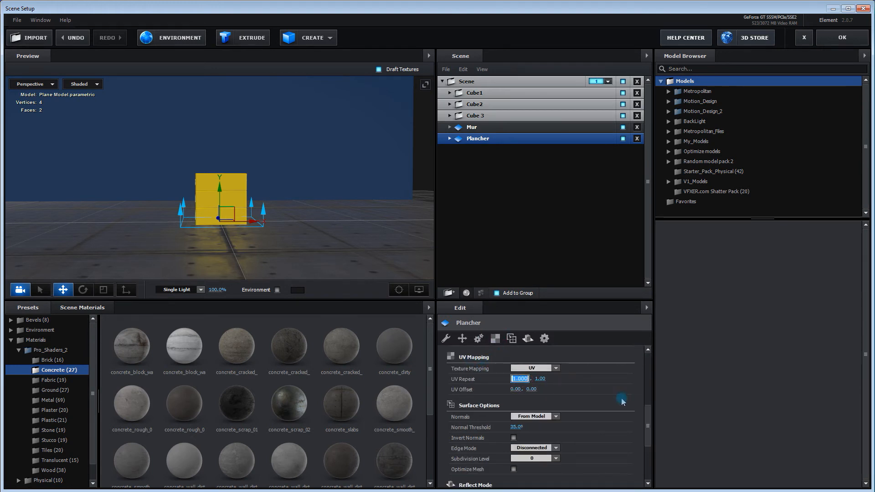
{"action": "type", "text": "3"}
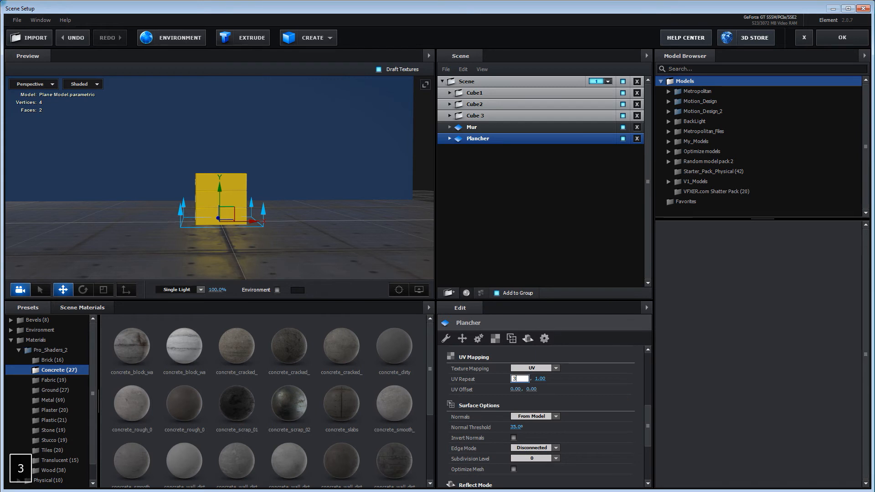
{"action": "key", "text": "Tab"}
{"action": "type", "text": "3"}
{"action": "key", "text": "Tab"}
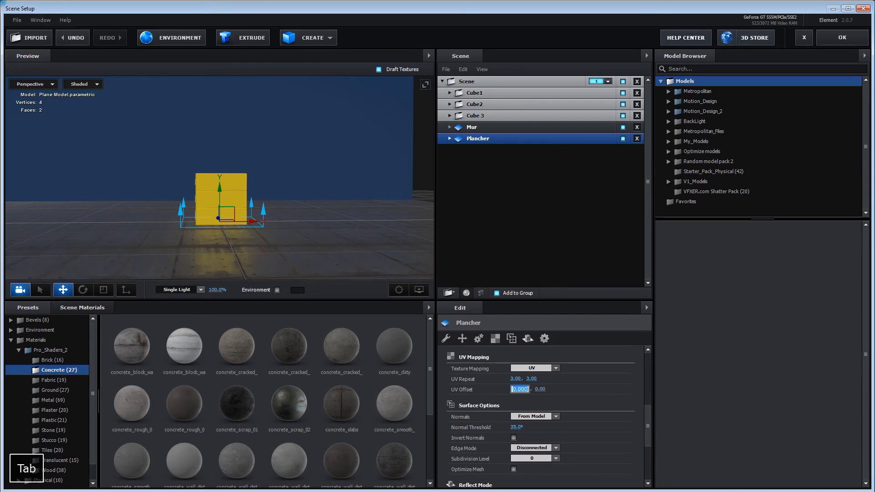
{"action": "scroll", "coordinate": [290, 239], "scroll_direction": "up", "scroll_amount": 5}
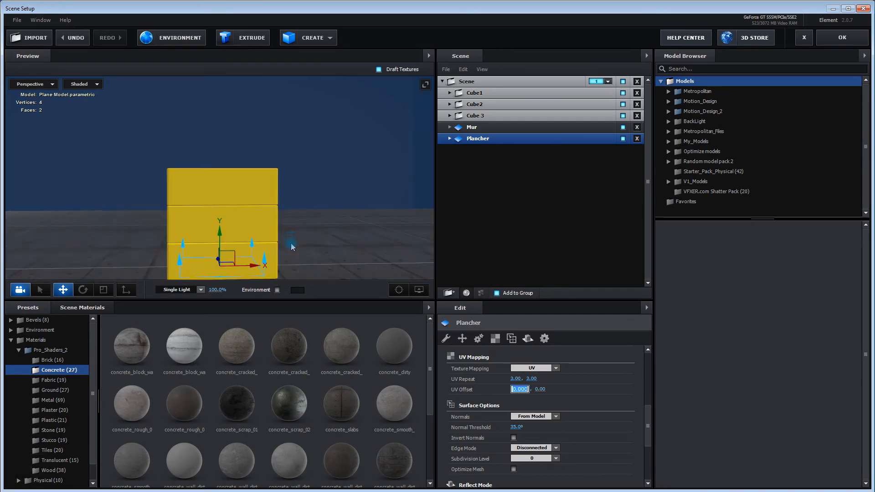
{"action": "scroll", "coordinate": [302, 253], "scroll_direction": "down", "scroll_amount": 4}
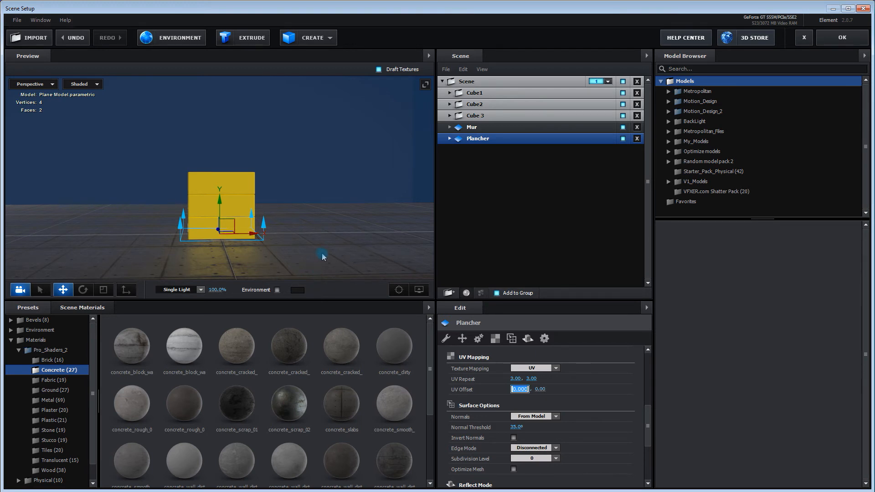
{"action": "scroll", "coordinate": [317, 251], "scroll_direction": "down", "scroll_amount": 2}
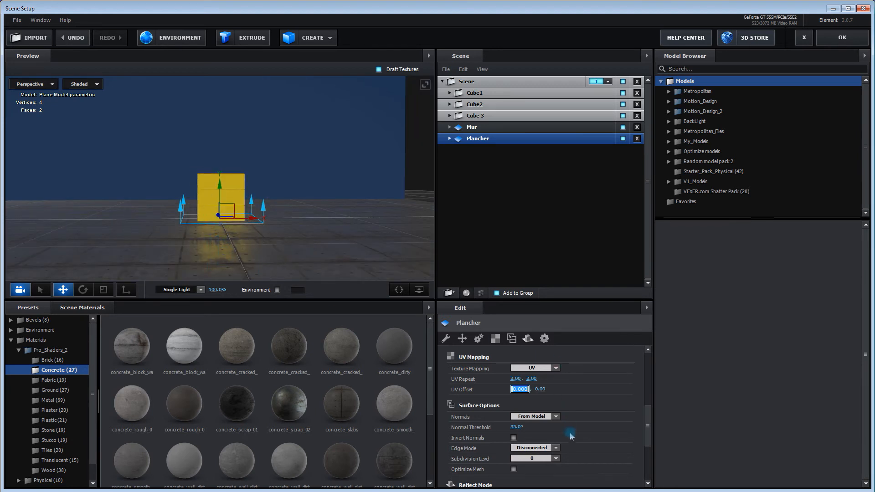
{"action": "left_click_drag", "start_coordinate": [265, 260], "coordinate": [248, 267]}
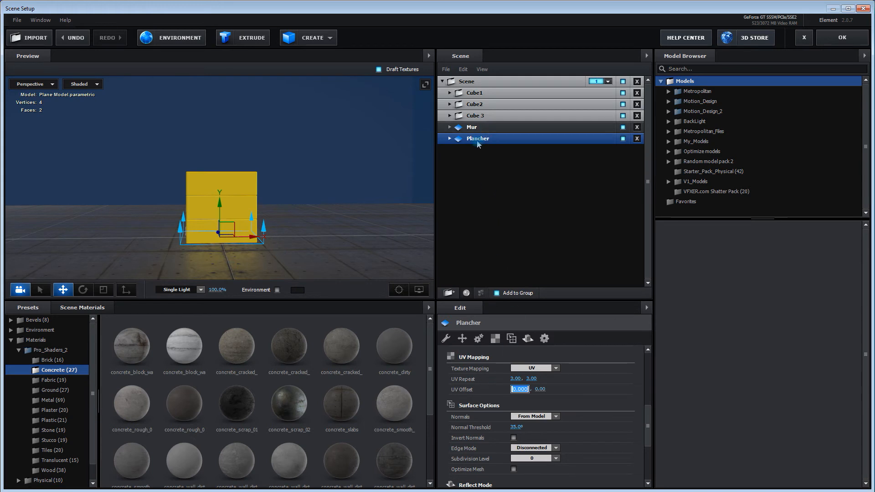
Step: Darken the Plancher floor's concrete_slabs material by setting its Diffuse Color to grey 909090
{"action": "left_click", "coordinate": [449, 139]}
{"action": "left_click", "coordinate": [501, 151]}
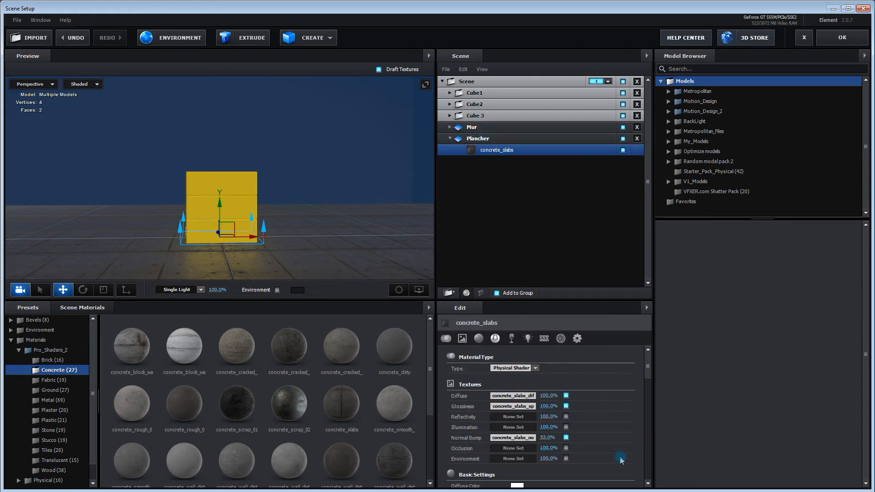
{"action": "left_click_drag", "start_coordinate": [647, 370], "coordinate": [648, 384]}
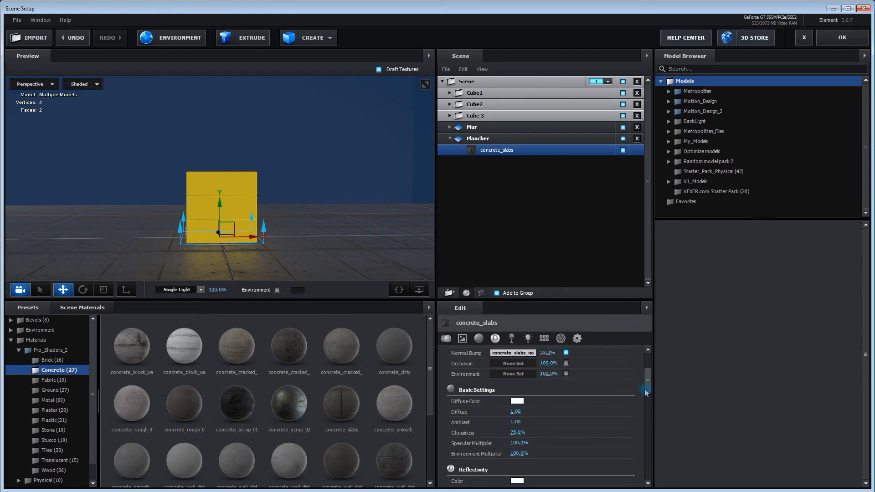
{"action": "left_click_drag", "start_coordinate": [648, 390], "coordinate": [650, 373]}
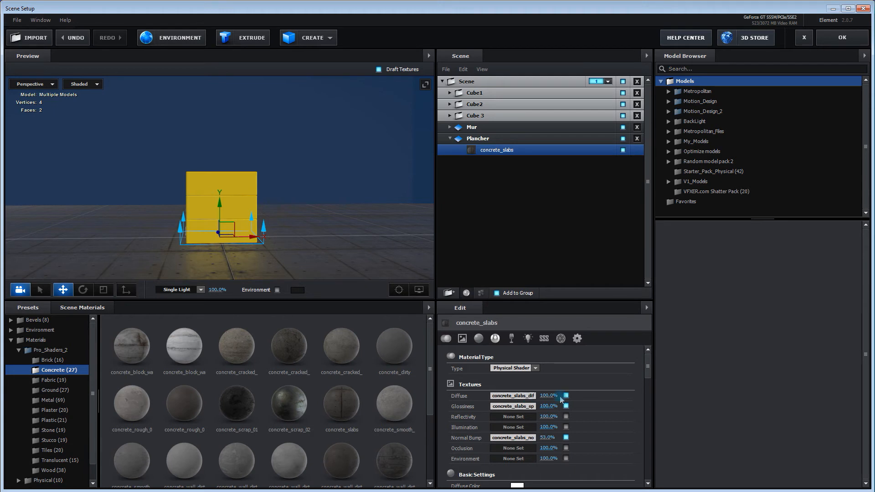
{"action": "left_click_drag", "start_coordinate": [648, 367], "coordinate": [649, 384]}
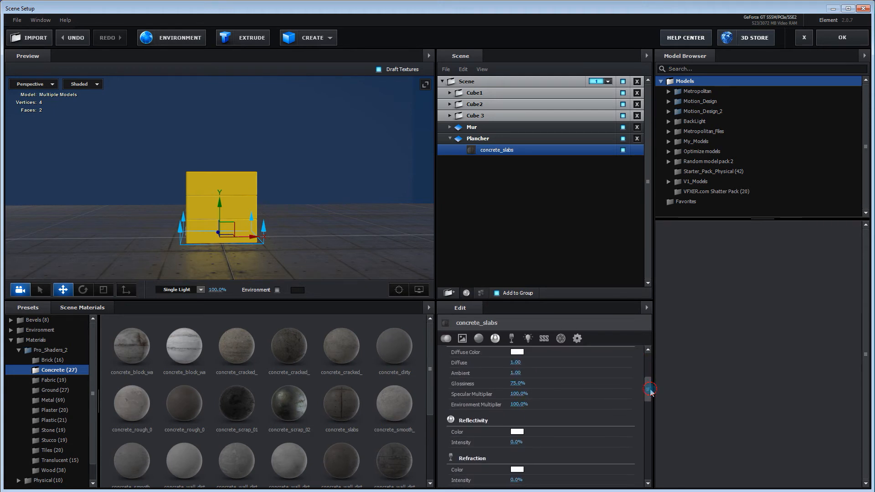
{"action": "left_click", "coordinate": [522, 369]}
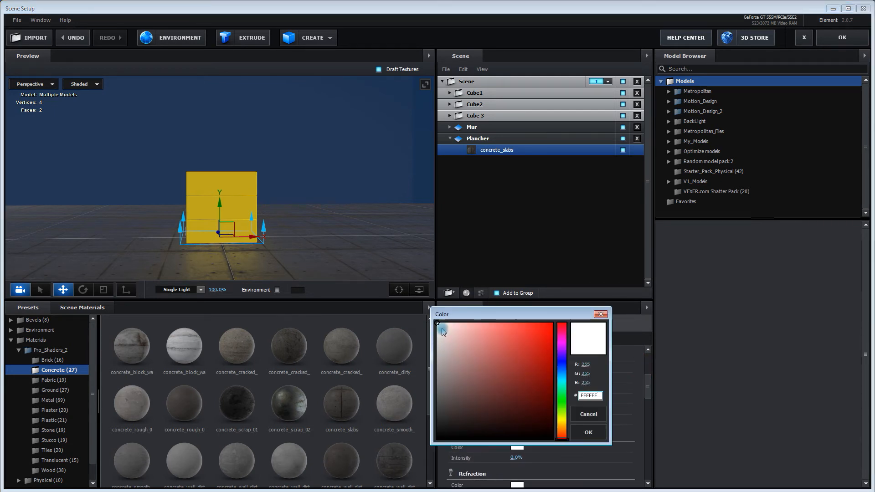
{"action": "mouse_move", "coordinate": [436, 351]}
{"action": "left_mouse_down"}
{"action": "mouse_move", "coordinate": [435, 382]}
{"action": "mouse_move", "coordinate": [424, 373]}
{"action": "left_mouse_up"}
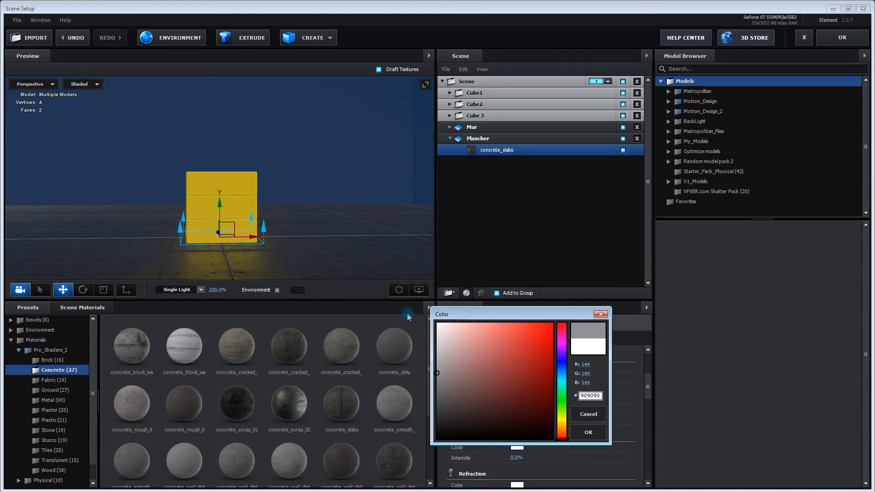
{"action": "left_click", "coordinate": [587, 433]}
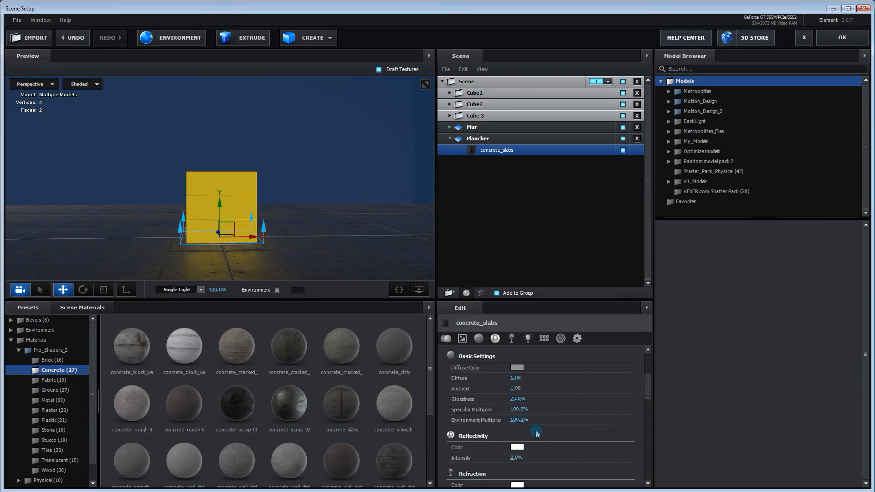
Step: Replace the Mur wall's Default material with brick_old_wet_01 from the Pro_Shaders_2 Brick presets
{"action": "left_click", "coordinate": [493, 129]}
{"action": "left_click", "coordinate": [450, 127]}
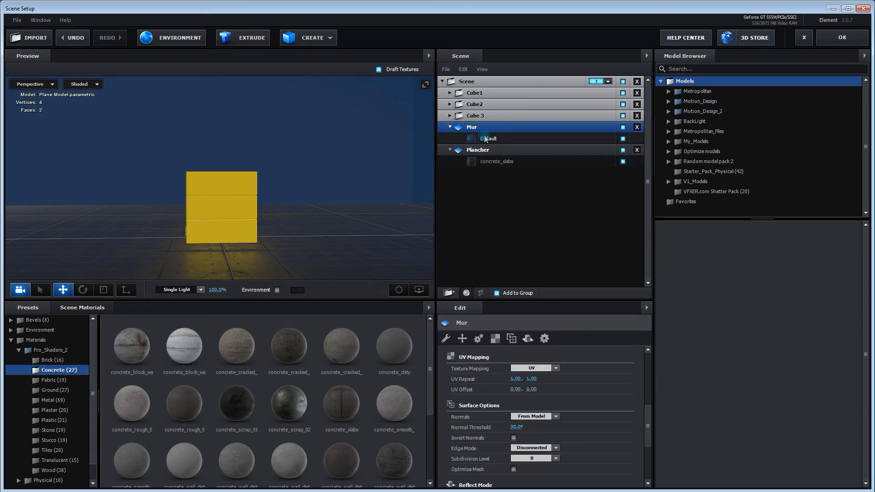
{"action": "left_click", "coordinate": [486, 139]}
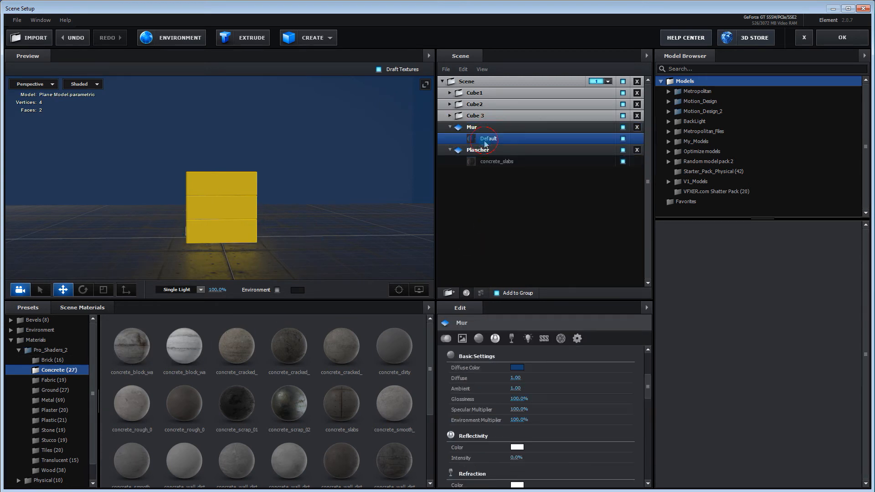
{"action": "left_click", "coordinate": [56, 361]}
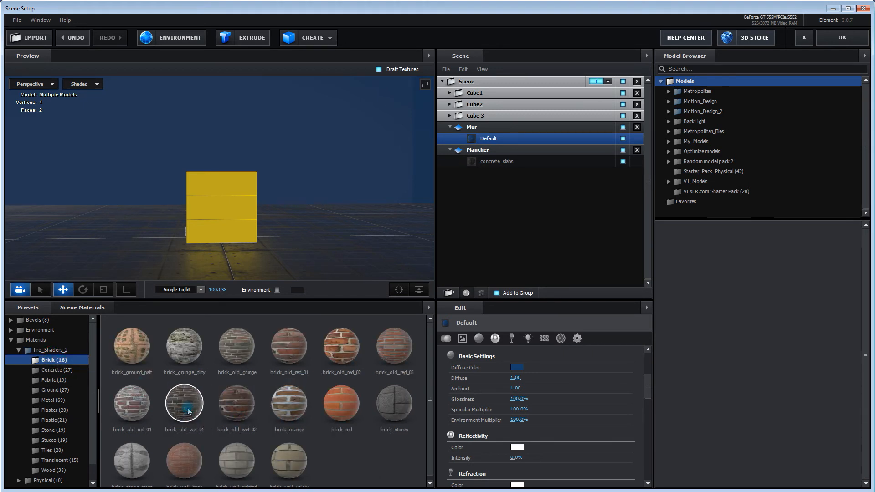
{"action": "left_click_drag", "start_coordinate": [190, 409], "coordinate": [505, 140]}
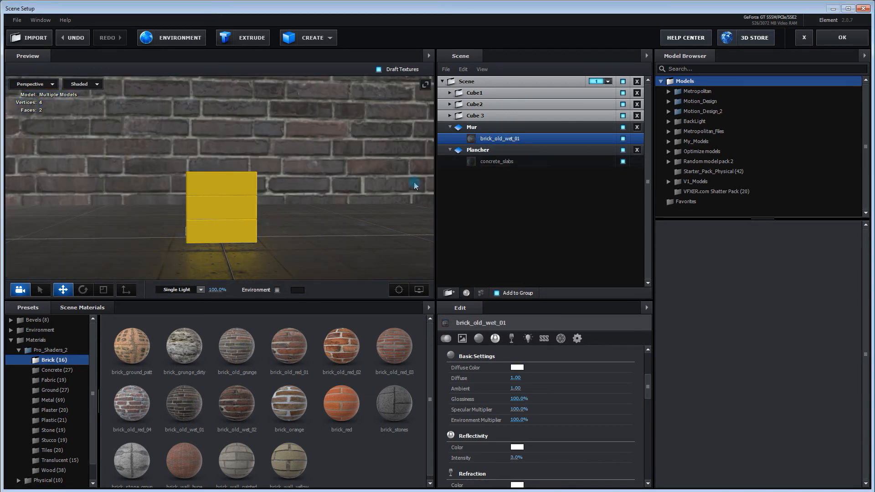
Step: Set the Mur wall's UV Repeat to 3.00 by 3.00
{"action": "left_click", "coordinate": [471, 128]}
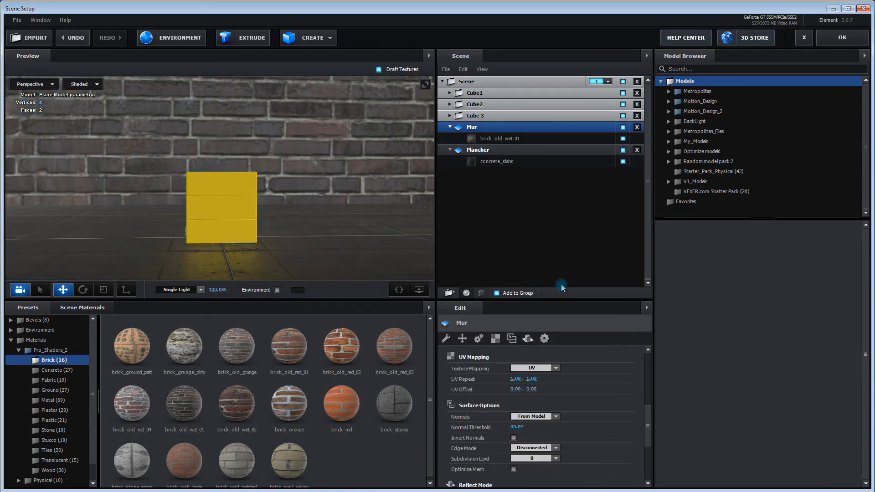
{"action": "left_click", "coordinate": [515, 379]}
{"action": "type", "text": "3"}
{"action": "key", "text": "Tab"}
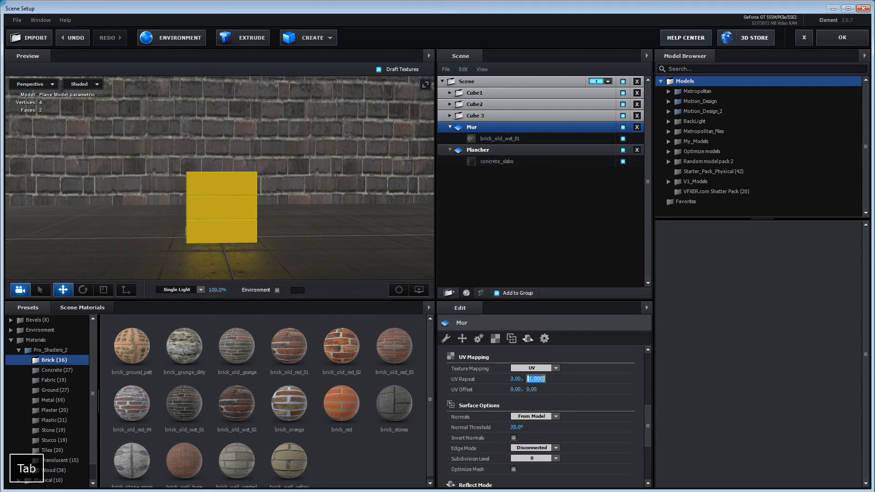
{"action": "type", "text": "3"}
{"action": "key", "text": "Tab"}
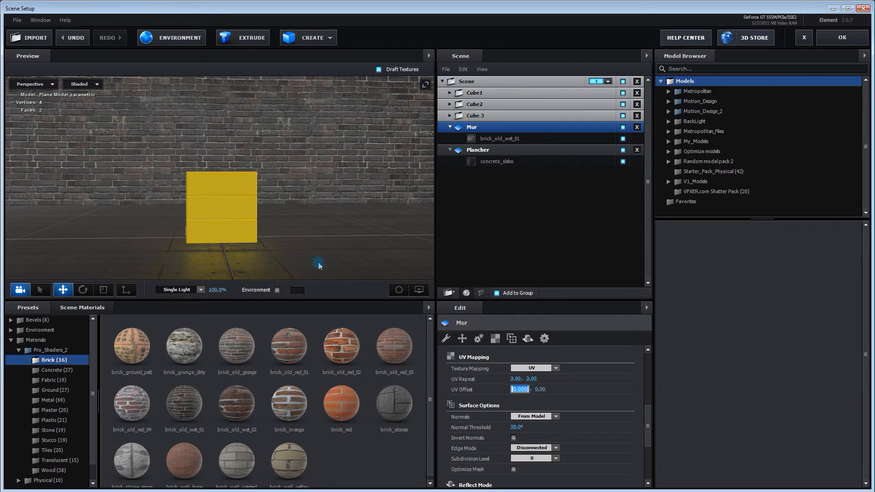
Step: Set the Mur wall's UV Repeat to 4.00 by 4.00 for smaller bricks and check the result
{"action": "left_click", "coordinate": [513, 379]}
{"action": "left_click", "coordinate": [514, 380]}
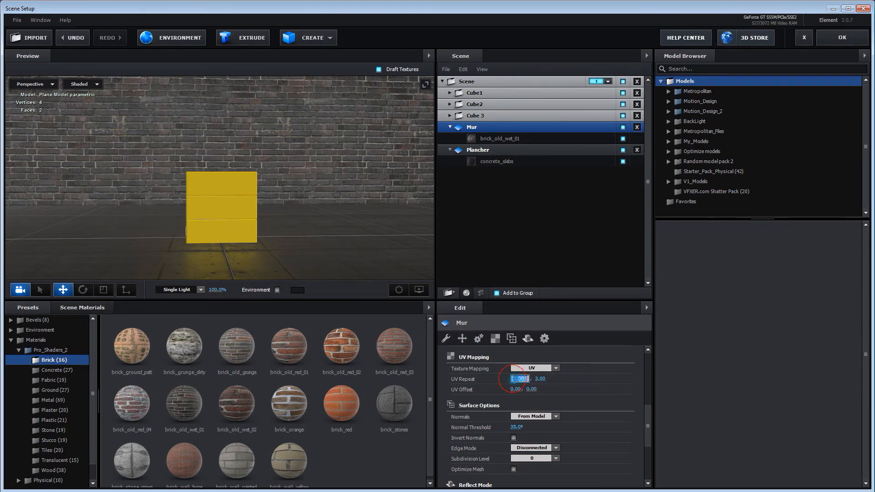
{"action": "type", "text": "4"}
{"action": "key", "text": "Tab"}
{"action": "type", "text": "4"}
{"action": "key", "text": "Tab"}
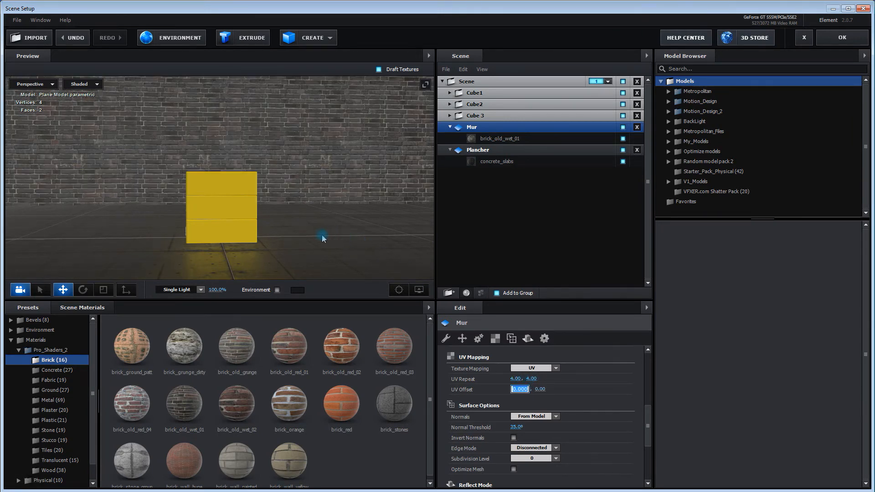
{"action": "mouse_move", "coordinate": [312, 246]}
{"action": "left_mouse_down"}
{"action": "mouse_move", "coordinate": [299, 248]}
{"action": "mouse_move", "coordinate": [312, 246]}
{"action": "left_mouse_up"}
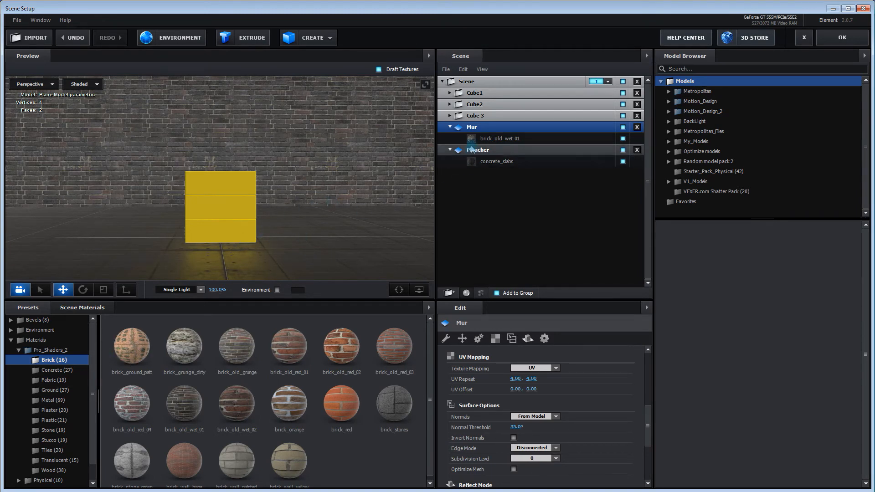
Step: Apply the metal_black_chips material from the Pro_Shaders_2 Metal presets to all three stacked cubes, from the lowest to the highest
{"action": "left_click", "coordinate": [450, 116]}
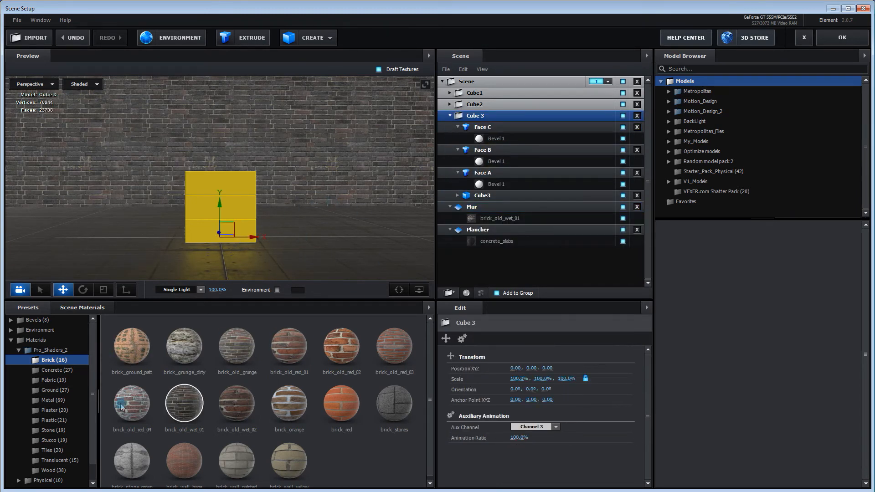
{"action": "left_click", "coordinate": [48, 400]}
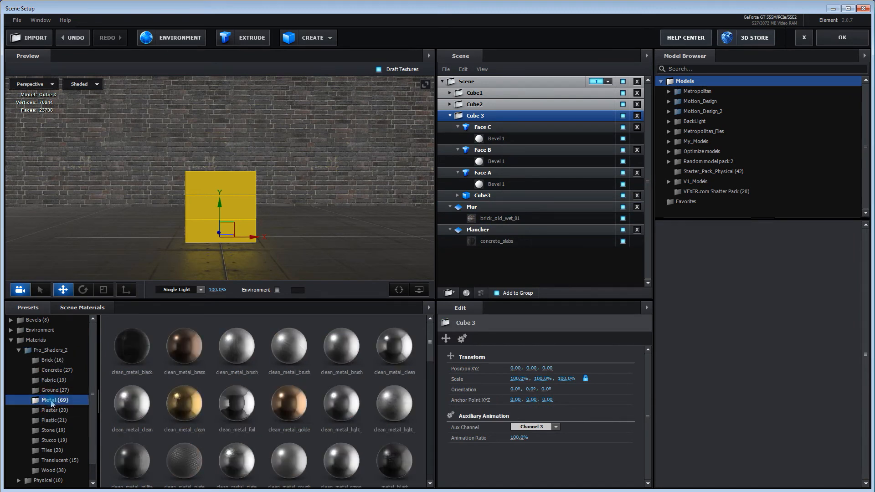
{"action": "scroll", "coordinate": [297, 418], "scroll_direction": "down", "scroll_amount": 1}
{"action": "scroll", "coordinate": [297, 419], "scroll_direction": "down", "scroll_amount": 3}
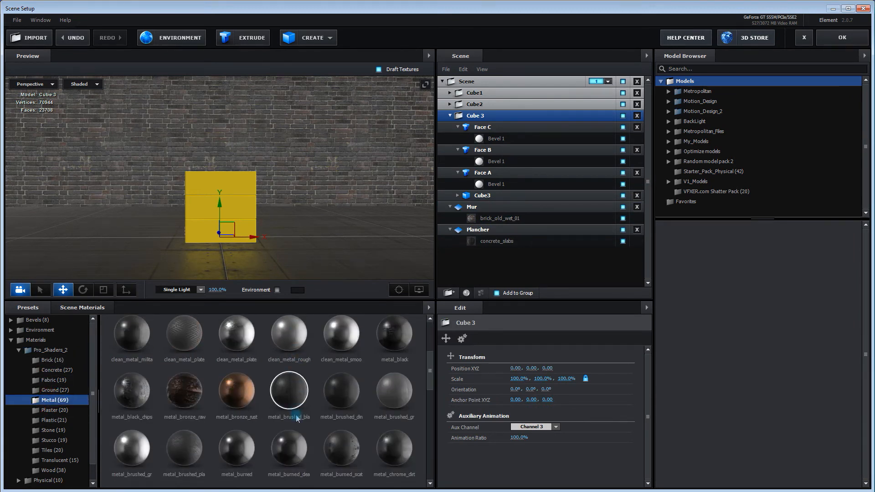
{"action": "left_click_drag", "start_coordinate": [134, 400], "coordinate": [206, 243]}
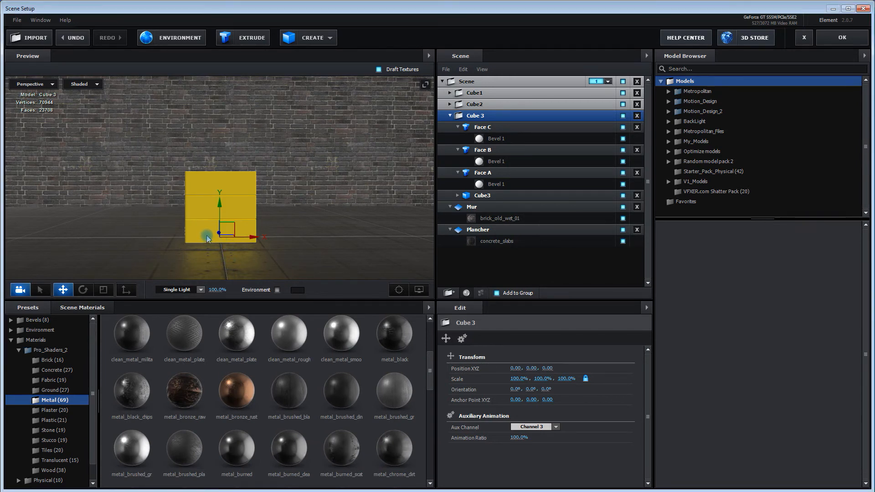
{"action": "left_click_drag", "start_coordinate": [206, 238], "coordinate": [208, 239]}
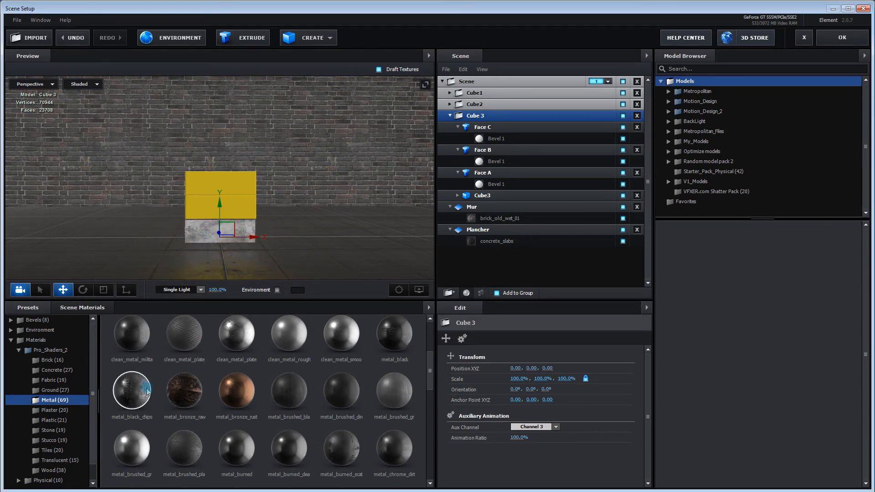
{"action": "left_click_drag", "start_coordinate": [136, 398], "coordinate": [241, 210]}
{"action": "left_click_drag", "start_coordinate": [137, 394], "coordinate": [222, 188]}
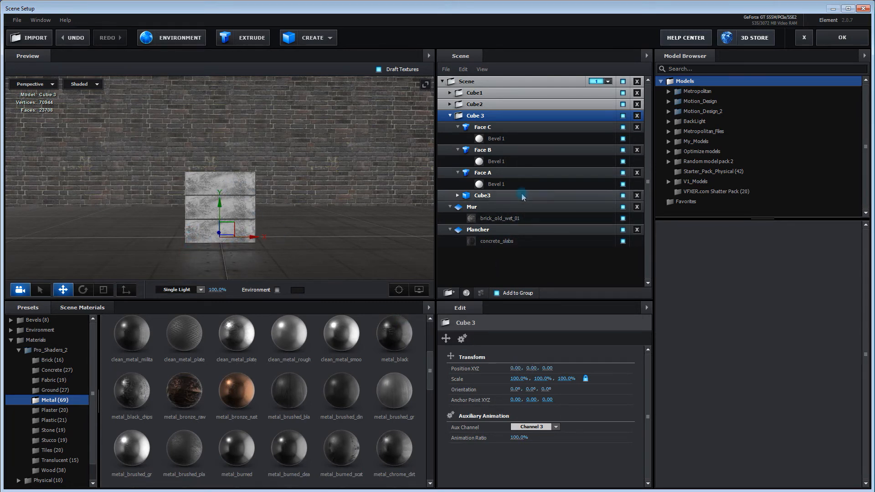
Step: Shift the metal texture on the Cube3 box by setting its UV Offset to 0.29, 0.15
{"action": "left_click", "coordinate": [450, 117]}
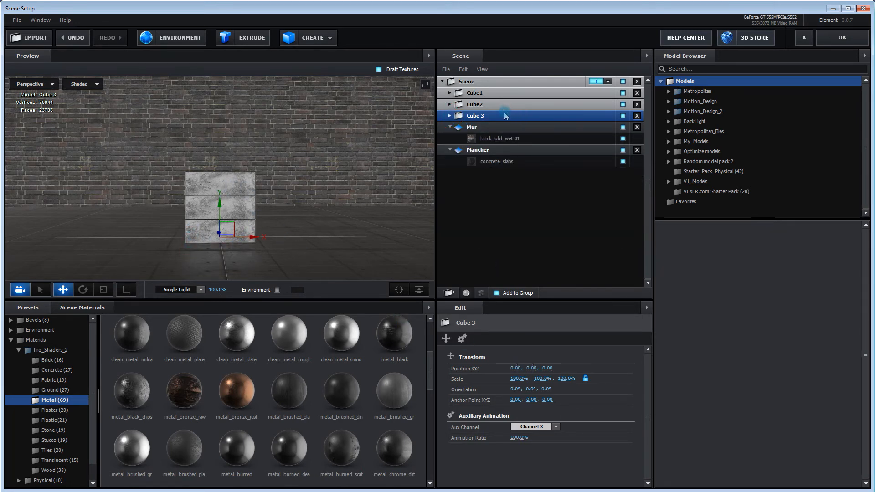
{"action": "left_click", "coordinate": [451, 116]}
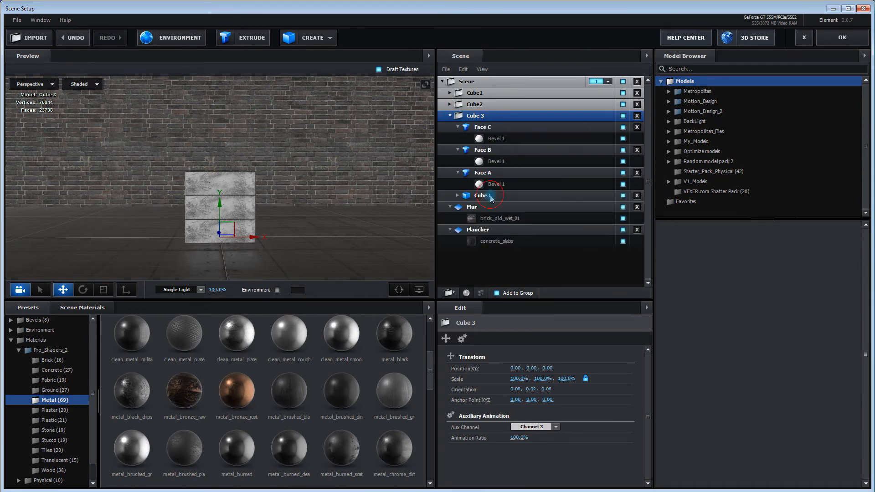
{"action": "left_click", "coordinate": [474, 196]}
{"action": "left_click", "coordinate": [458, 196]}
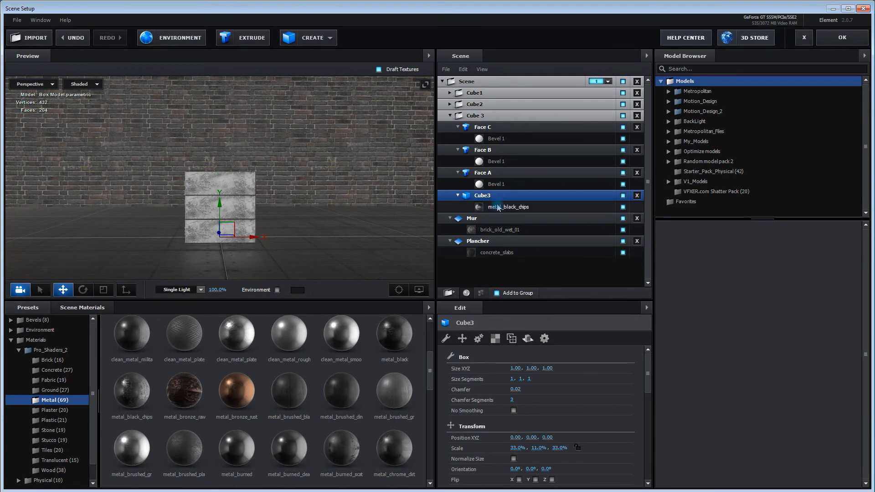
{"action": "left_click", "coordinate": [495, 340]}
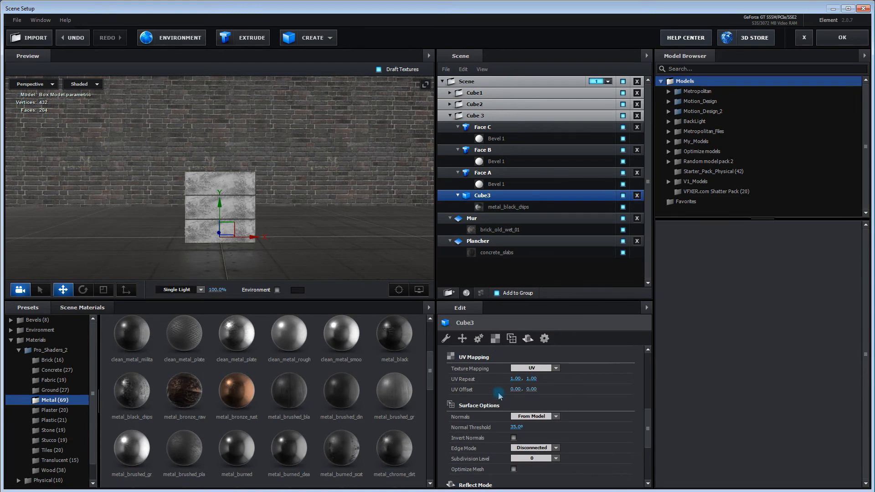
{"action": "left_click_drag", "start_coordinate": [515, 390], "coordinate": [534, 386]}
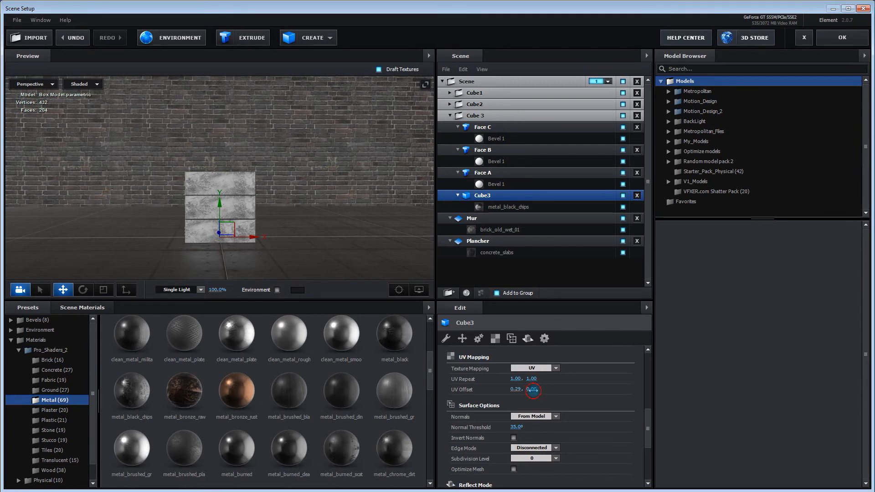
{"action": "left_click_drag", "start_coordinate": [540, 390], "coordinate": [543, 389]}
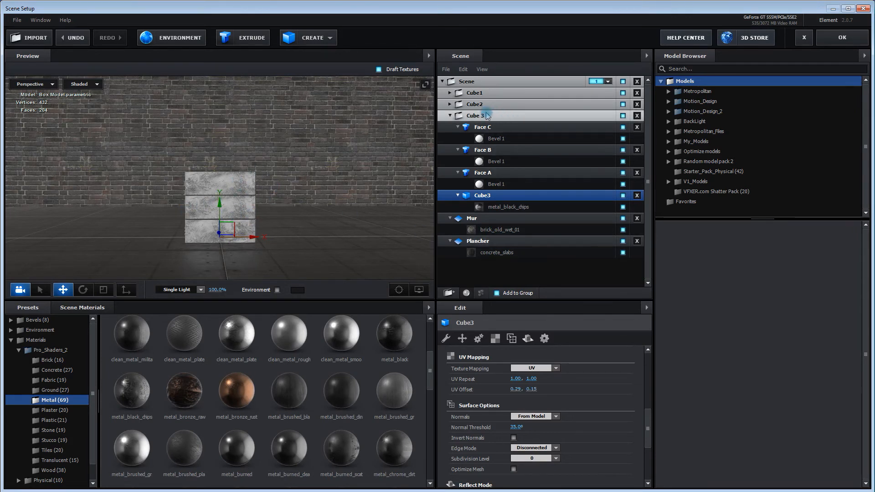
Step: Set the UV Offset of the Cube1 box to -0.55, 0.18 so its texture pattern differs
{"action": "left_click", "coordinate": [450, 93]}
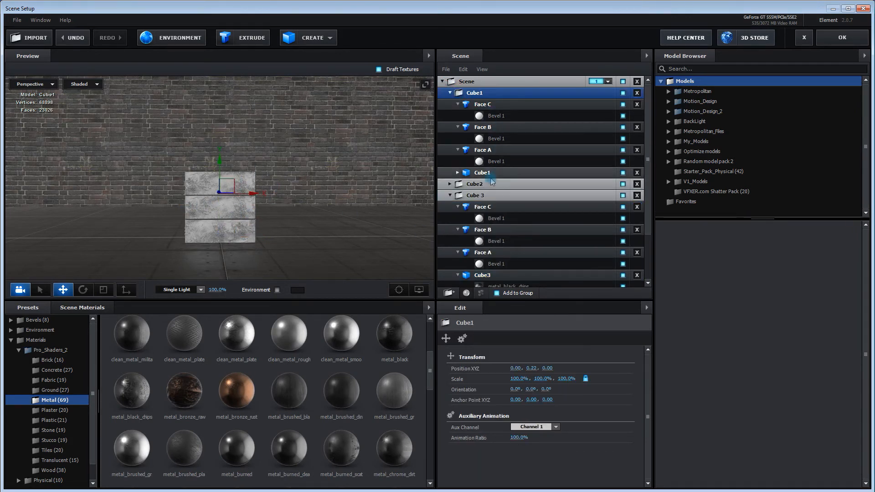
{"action": "left_click", "coordinate": [497, 172]}
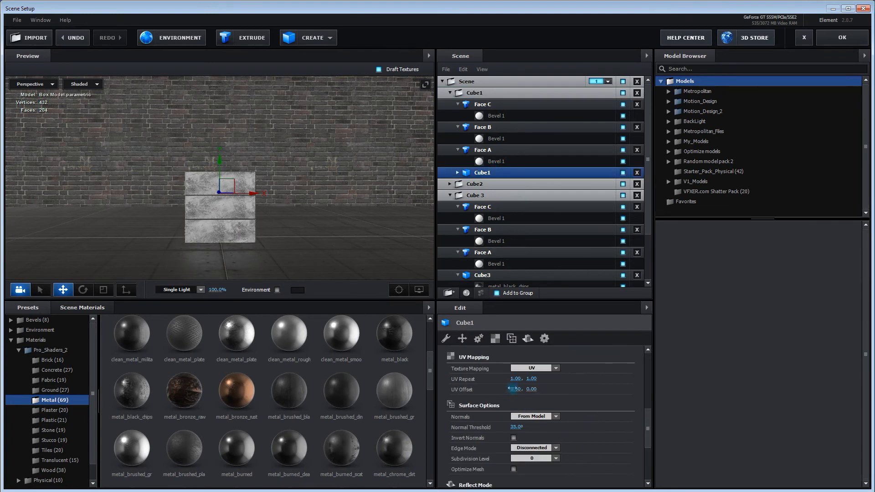
{"action": "left_click_drag", "start_coordinate": [515, 389], "coordinate": [455, 380]}
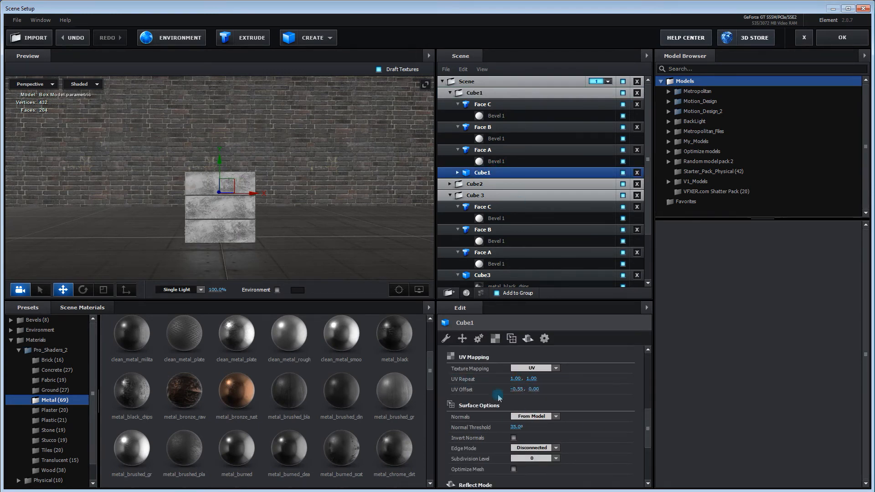
{"action": "left_click_drag", "start_coordinate": [535, 388], "coordinate": [550, 386]}
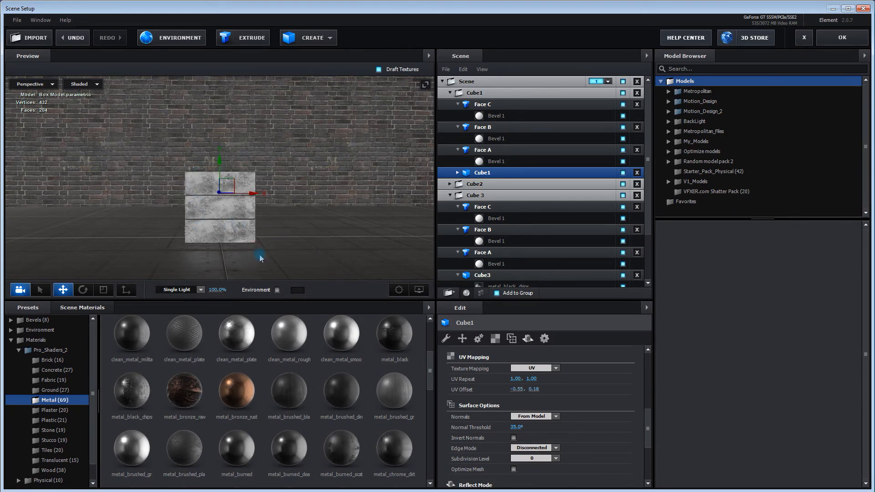
Step: Apply the plastic_scratches_01 material from the Pro_Shaders_2 Plastic presets to Cube1's Face C text and check it
{"action": "left_click", "coordinate": [524, 118]}
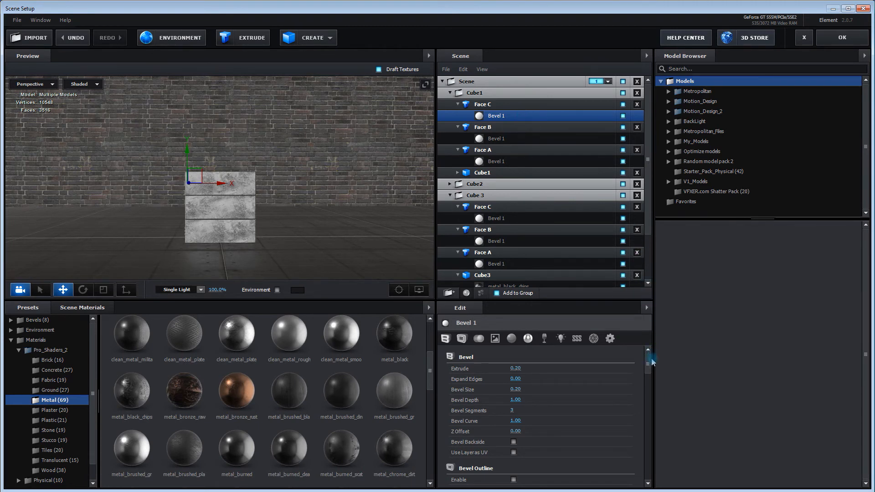
{"action": "left_click", "coordinate": [51, 422]}
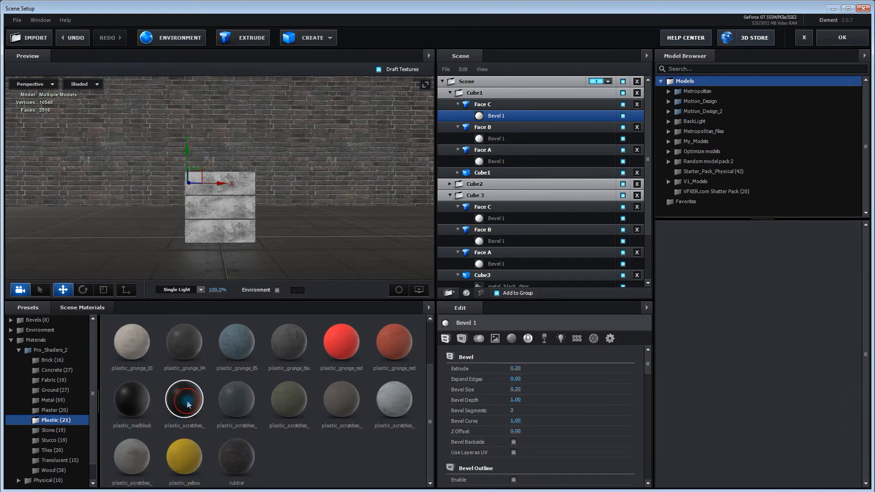
{"action": "left_click_drag", "start_coordinate": [190, 401], "coordinate": [508, 117]}
{"action": "left_click_drag", "start_coordinate": [269, 264], "coordinate": [322, 262]}
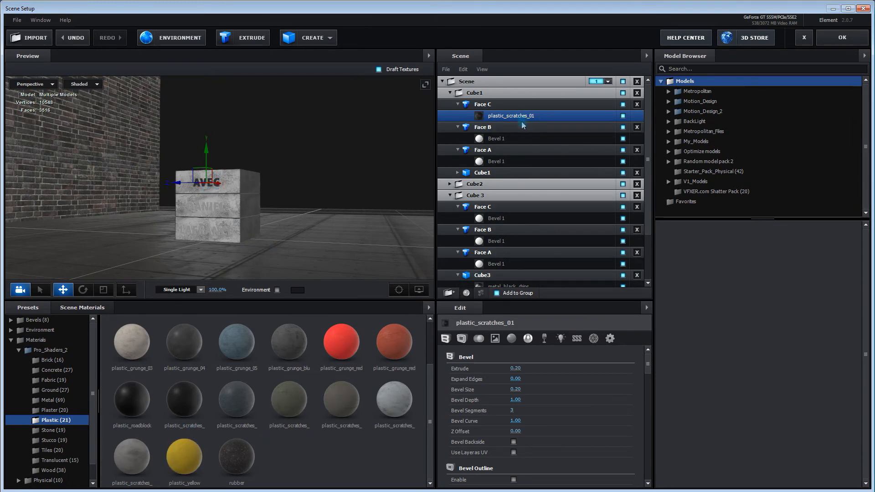
{"action": "scroll", "coordinate": [225, 404], "scroll_direction": "up", "scroll_amount": 3}
{"action": "scroll", "coordinate": [225, 404], "scroll_direction": "down", "scroll_amount": 3}
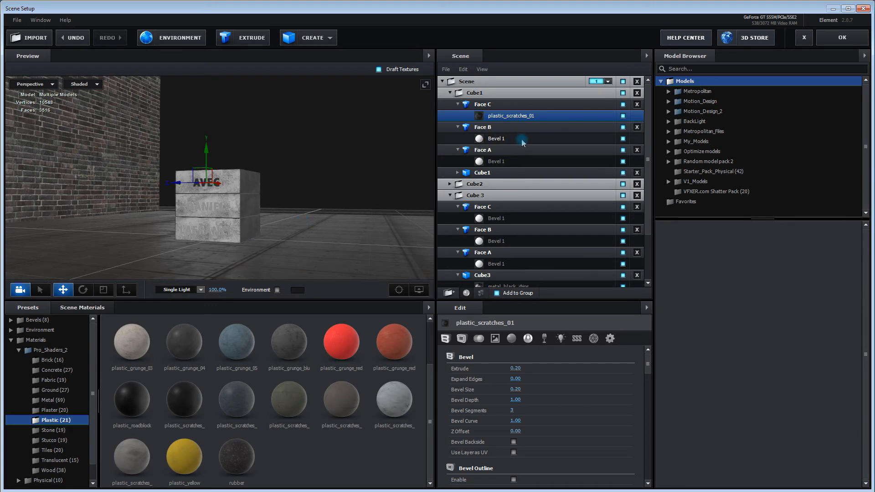
Step: Copy the plastic_scratches_01 material from Face C and paste it onto the Face B and Face A bevels of Cube1
{"action": "right_click", "coordinate": [535, 118]}
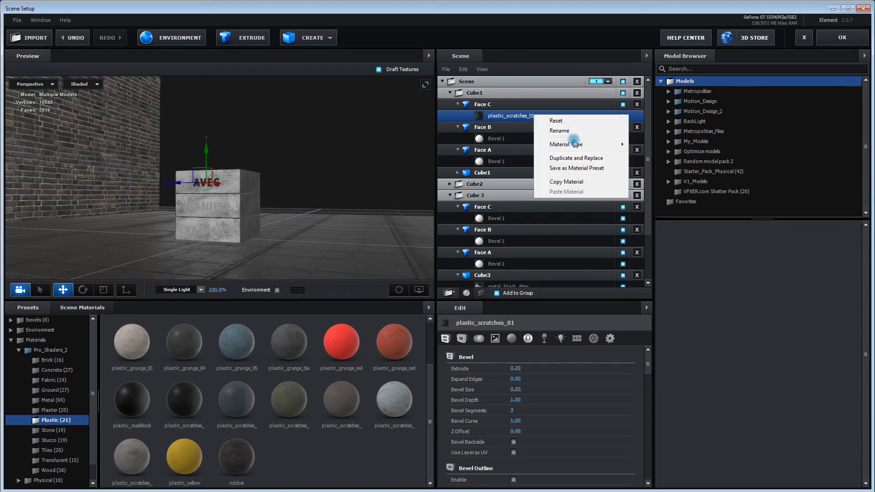
{"action": "left_click", "coordinate": [570, 183]}
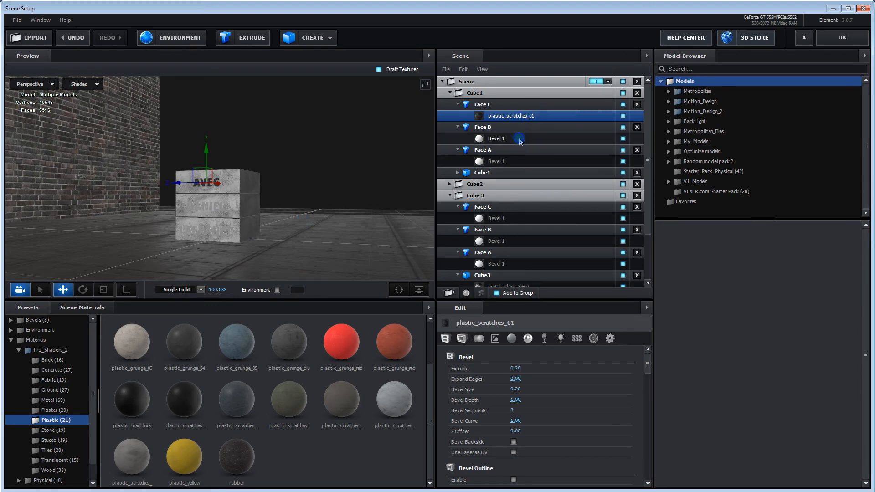
{"action": "right_click", "coordinate": [520, 138]}
{"action": "left_click", "coordinate": [553, 215]}
{"action": "left_click", "coordinate": [554, 215]}
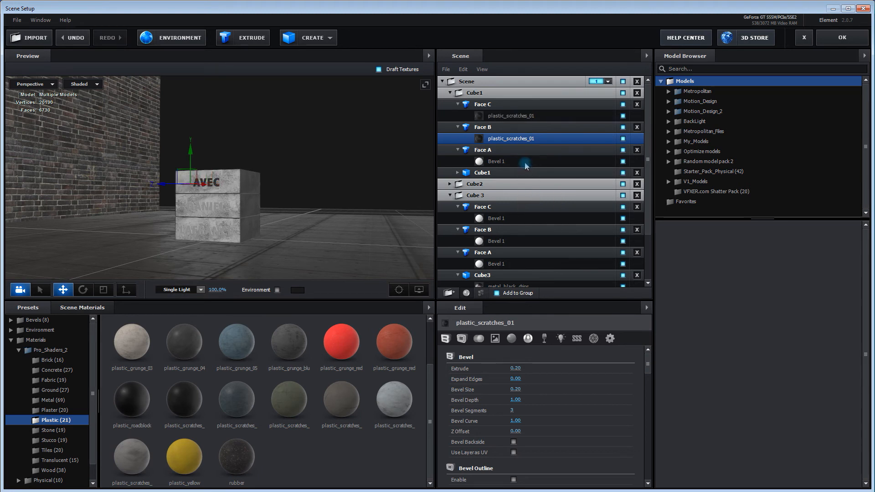
{"action": "right_click", "coordinate": [525, 162]}
{"action": "left_click", "coordinate": [563, 240]}
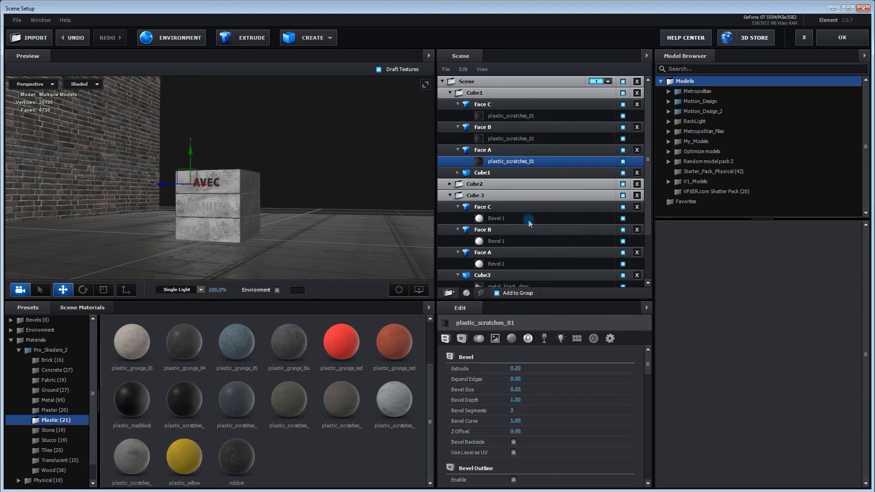
Step: Paste the copied plastic_scratches_01 material onto the Face C, Face B and Face A bevels of Cube 3
{"action": "right_click", "coordinate": [528, 219]}
{"action": "left_click", "coordinate": [561, 295]}
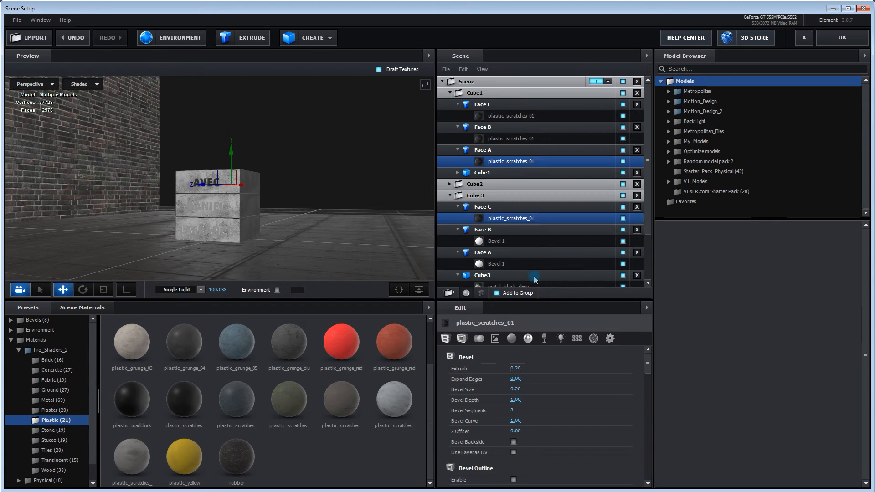
{"action": "right_click", "coordinate": [521, 242]}
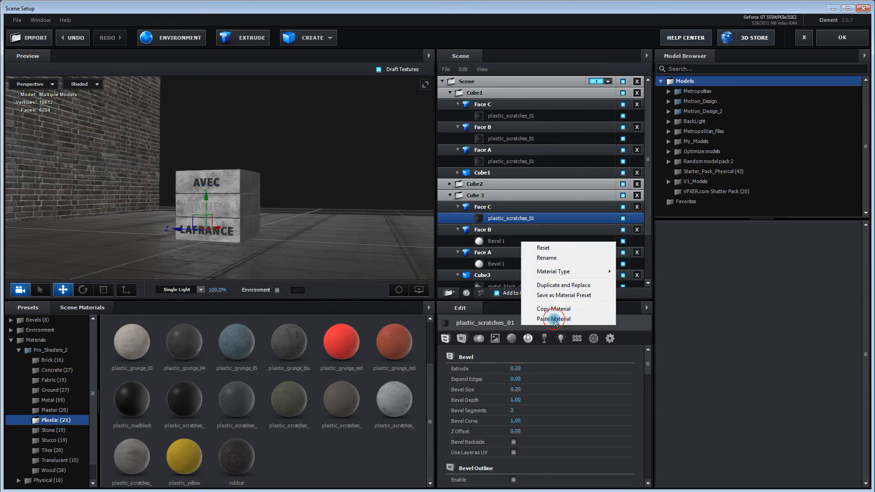
{"action": "left_click", "coordinate": [554, 319]}
{"action": "right_click", "coordinate": [531, 264]}
{"action": "left_click", "coordinate": [560, 340]}
Step: Paste the plastic_scratches_01 material onto the Face C, Face B and Face A bevels of Cube2 and check the front view
{"action": "left_click", "coordinate": [449, 184]}
{"action": "scroll", "coordinate": [524, 182], "scroll_direction": "down", "scroll_amount": 3}
{"action": "right_click", "coordinate": [507, 145]}
{"action": "left_click", "coordinate": [552, 223]}
{"action": "right_click", "coordinate": [508, 169]}
{"action": "left_click", "coordinate": [551, 246]}
{"action": "right_click", "coordinate": [520, 191]}
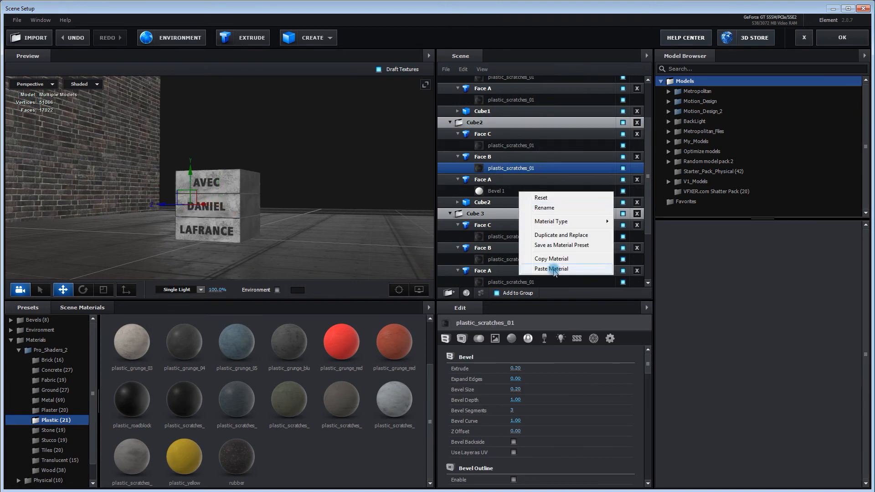
{"action": "left_click", "coordinate": [554, 269]}
{"action": "left_click_drag", "start_coordinate": [286, 260], "coordinate": [216, 266]}
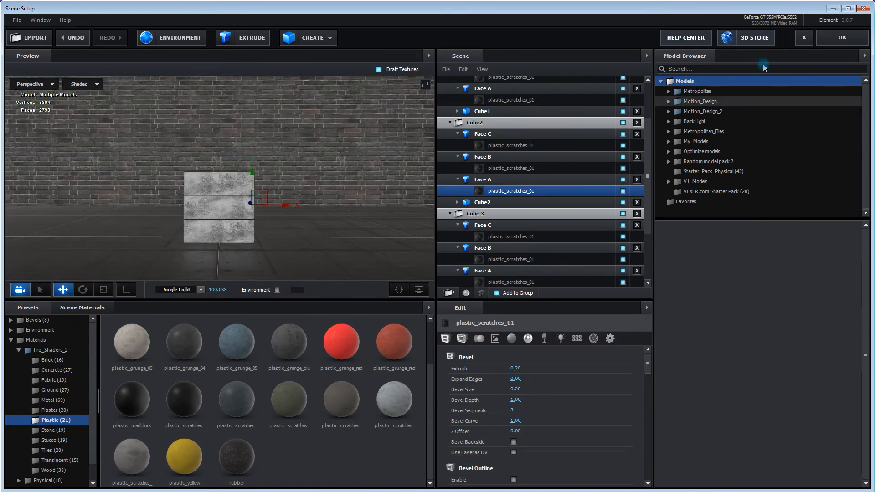
Step: Accept the Element scene changes, select the Caméra 1 layer and go to the start of the composition
{"action": "left_click", "coordinate": [833, 42]}
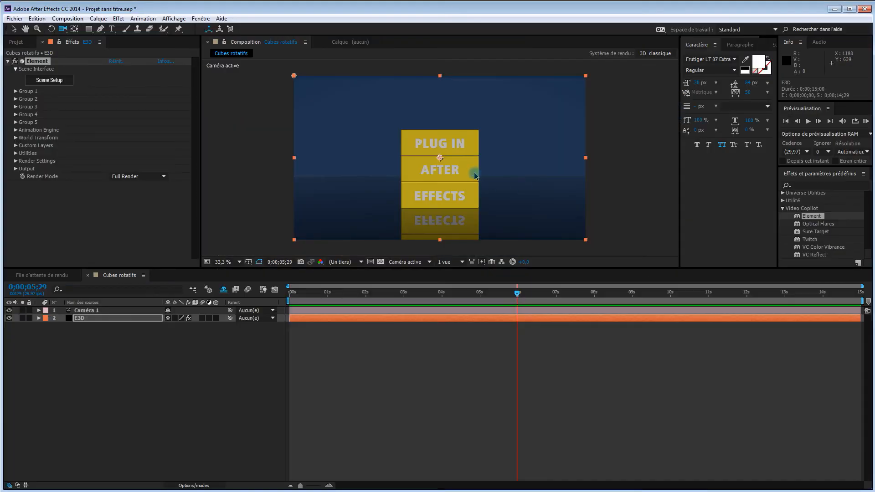
{"action": "left_click", "coordinate": [114, 310]}
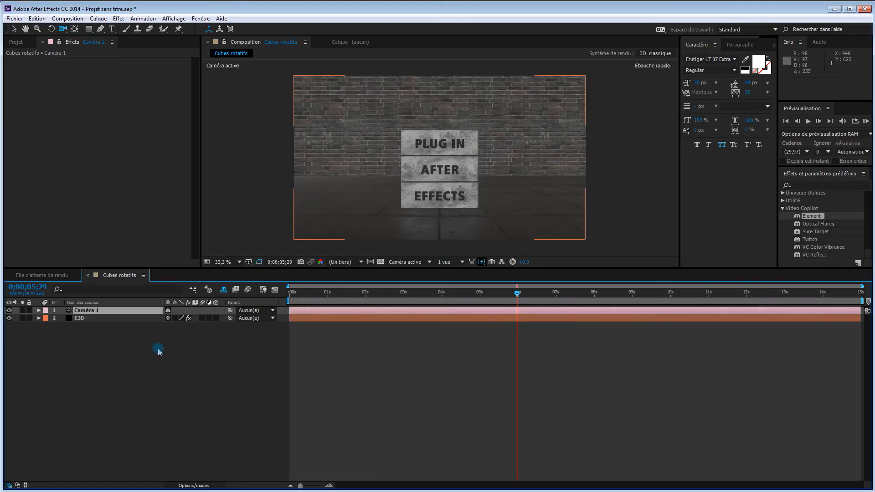
{"action": "left_click_drag", "start_coordinate": [328, 295], "coordinate": [287, 296]}
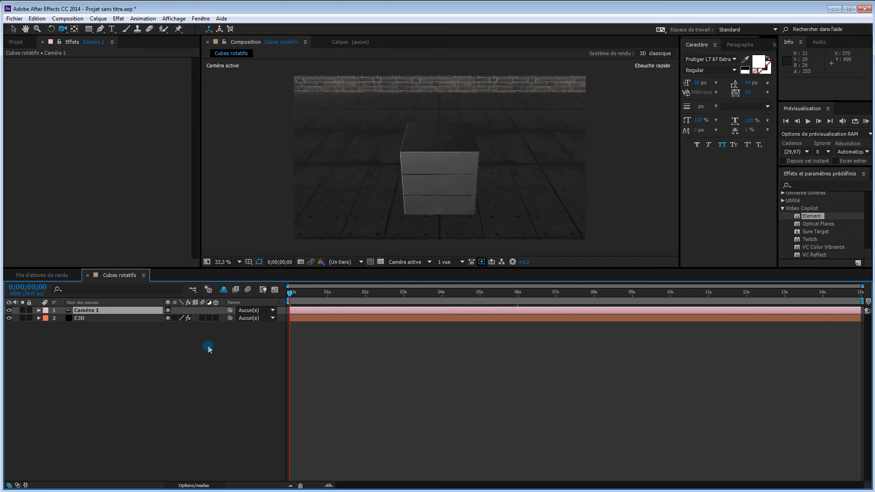
Step: Create a Ponctuelle (point) light layer with an intensity of 40%
{"action": "right_click", "coordinate": [127, 346]}
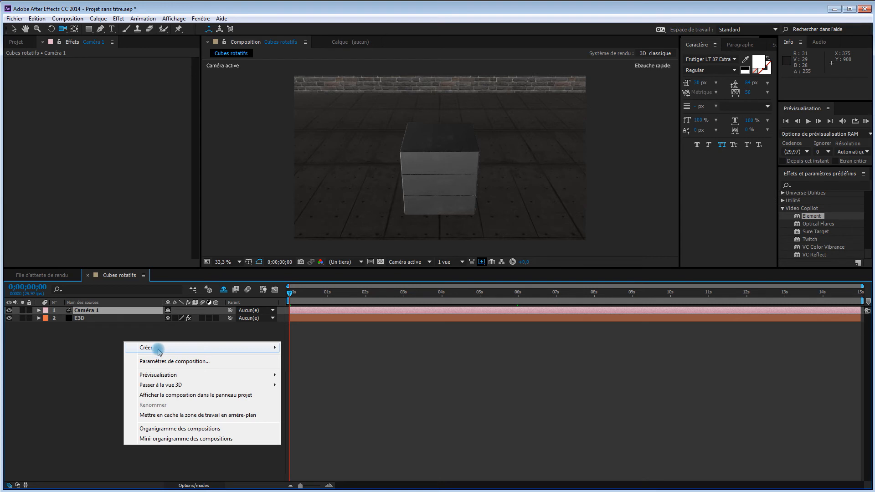
{"action": "mouse_move", "coordinate": [155, 348]}
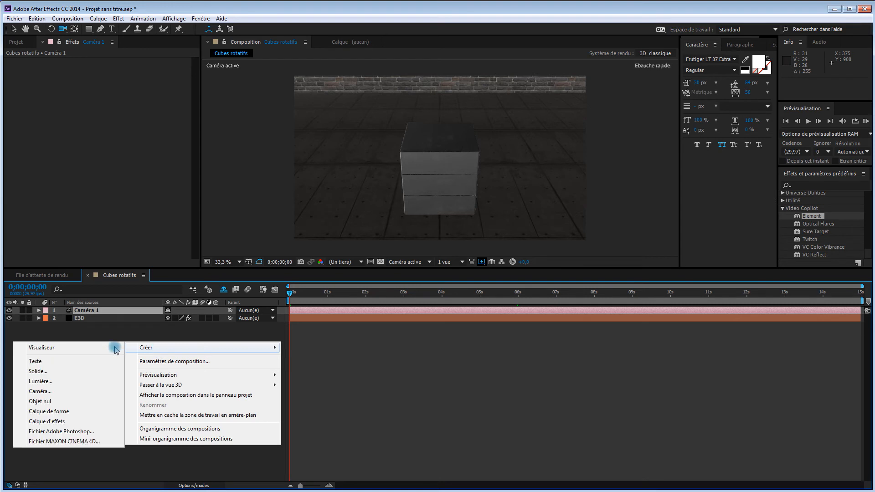
{"action": "left_click", "coordinate": [62, 383]}
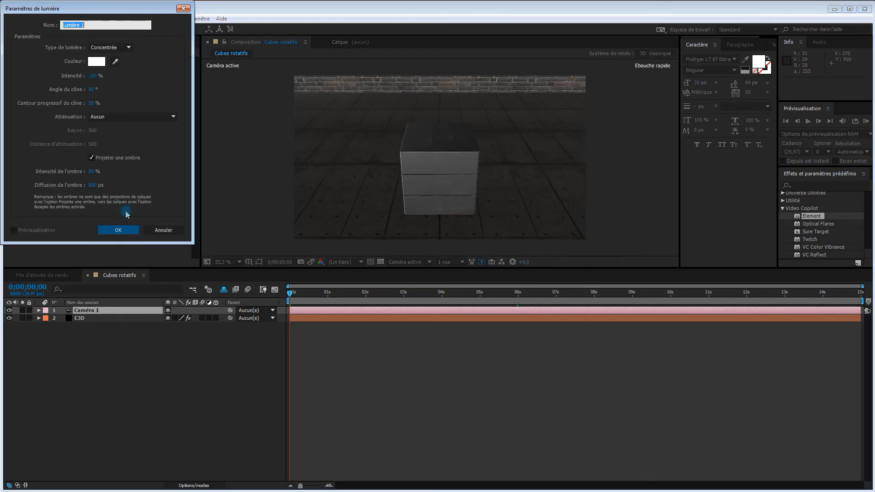
{"action": "left_click", "coordinate": [114, 47]}
{"action": "left_click", "coordinate": [124, 79]}
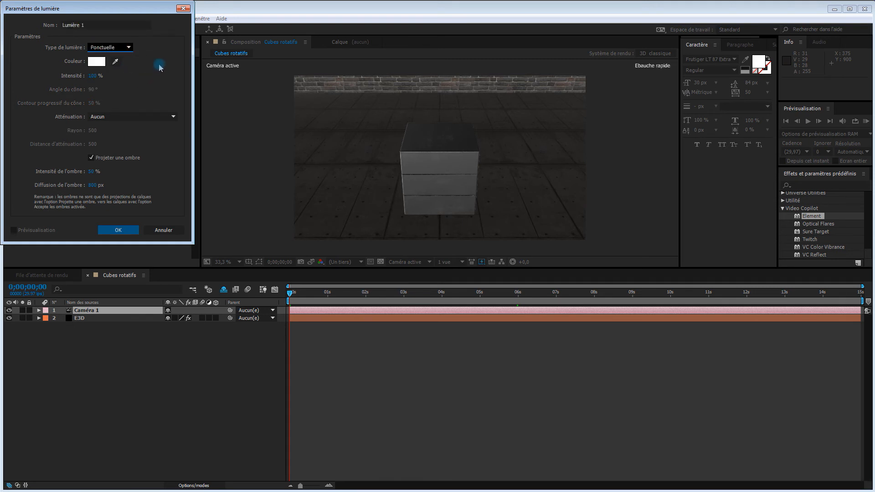
{"action": "left_click", "coordinate": [92, 77]}
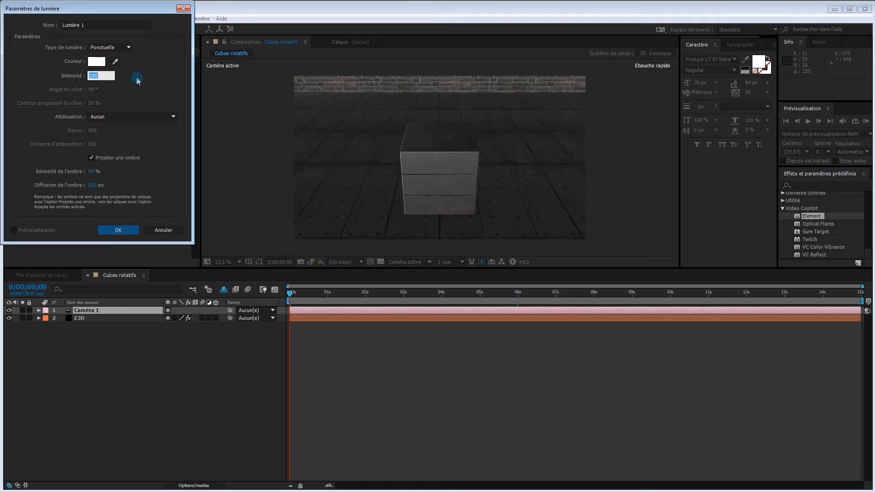
{"action": "type", "text": "40"}
{"action": "key", "text": "Return"}
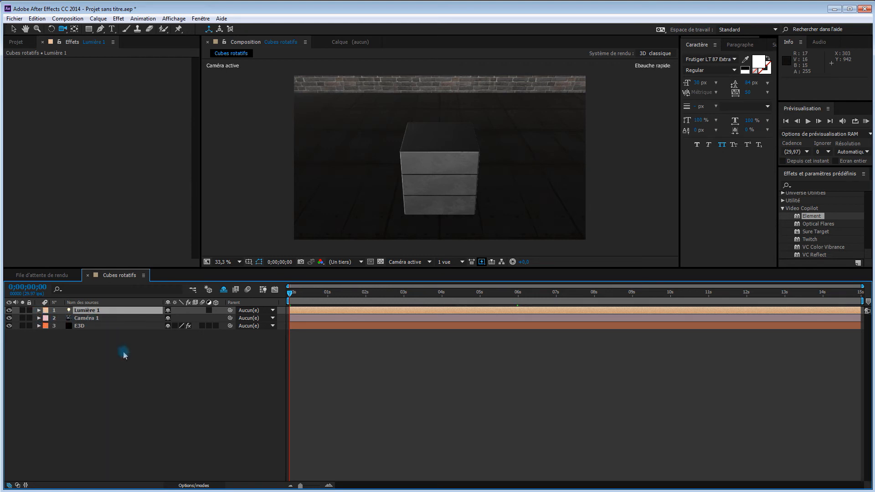
Step: Copy Caméra 1's Position keyframes onto Lumière 1's Position and check the light from the Haut view at 0;00;02;12
{"action": "left_click", "coordinate": [99, 319], "text": "shift"}
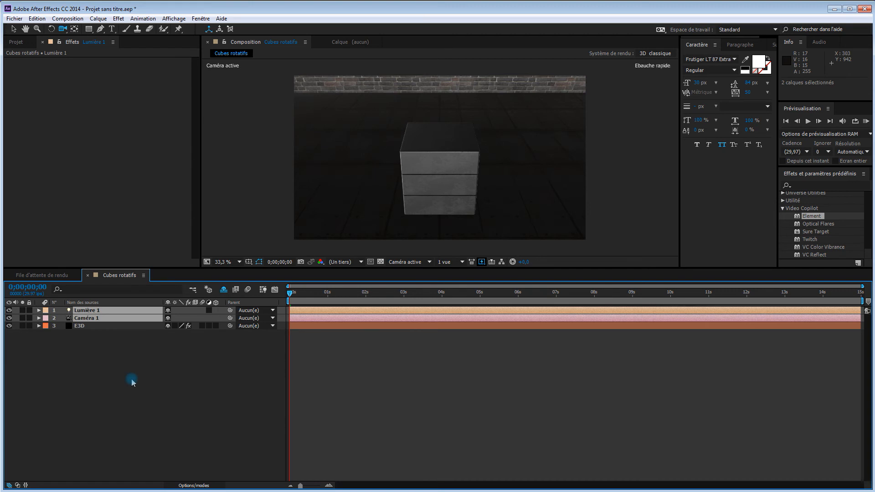
{"action": "key", "text": "p"}
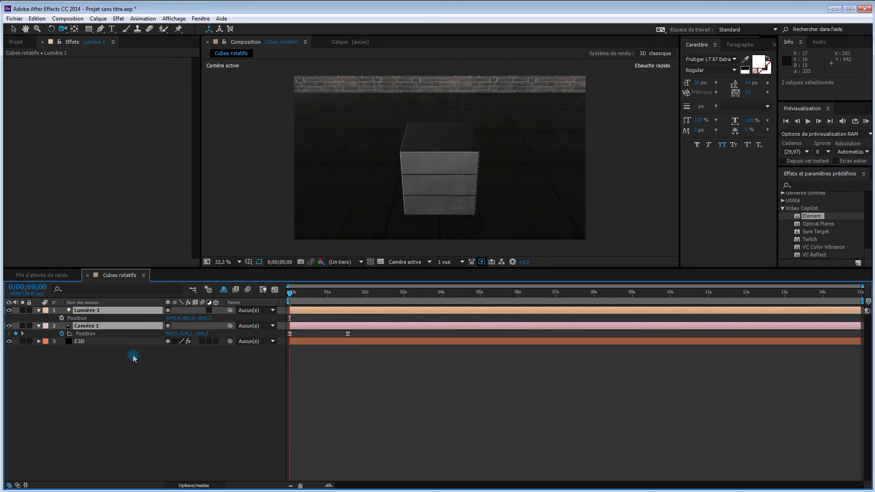
{"action": "left_click", "coordinate": [99, 337]}
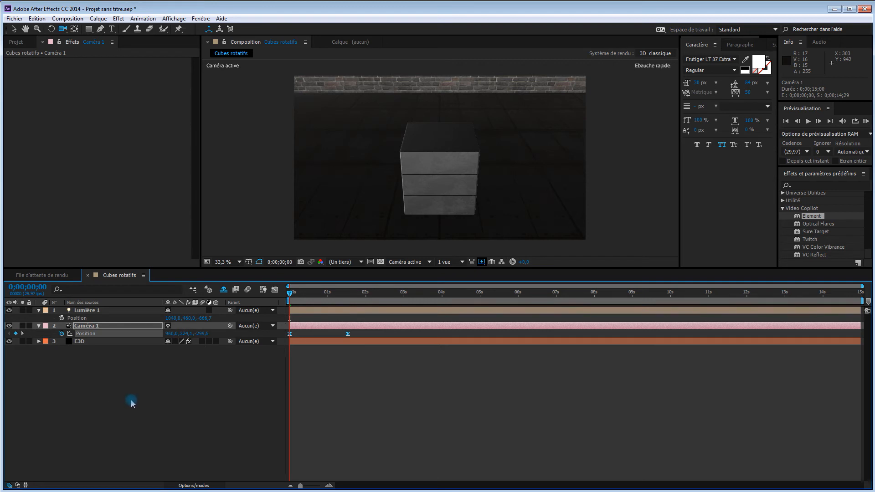
{"action": "key", "text": "ctrl+c"}
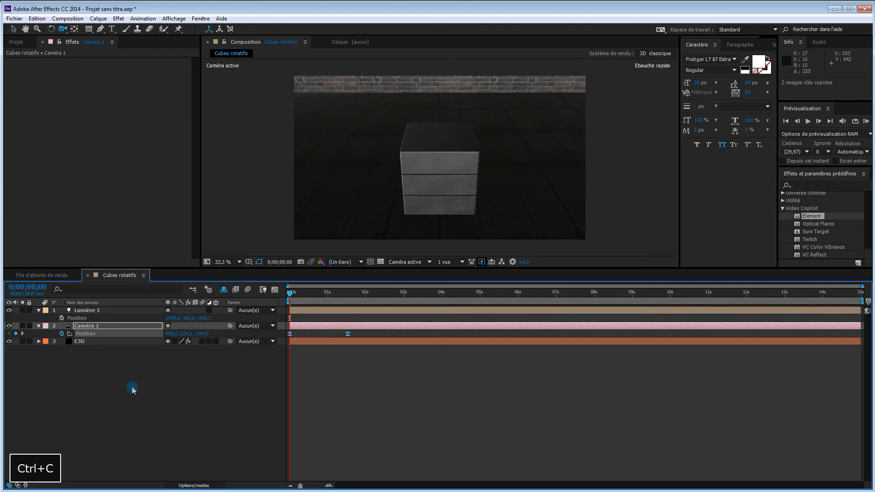
{"action": "left_click", "coordinate": [115, 319]}
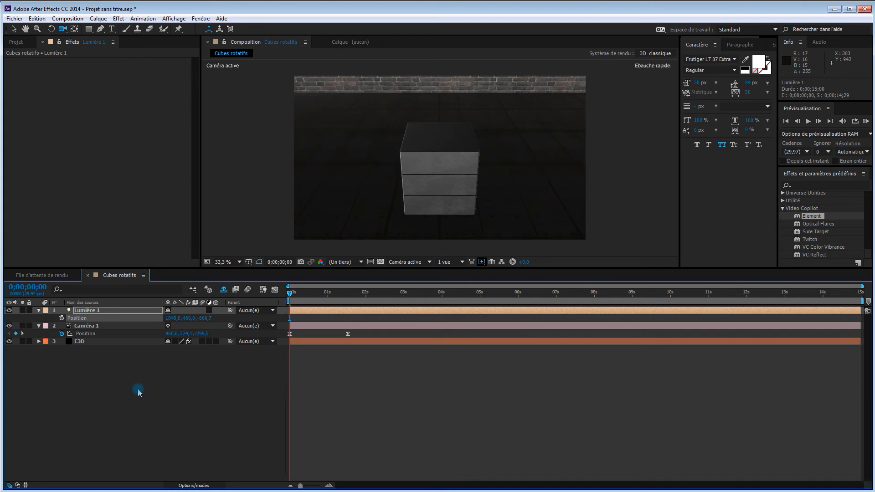
{"action": "key", "text": "ctrl+v"}
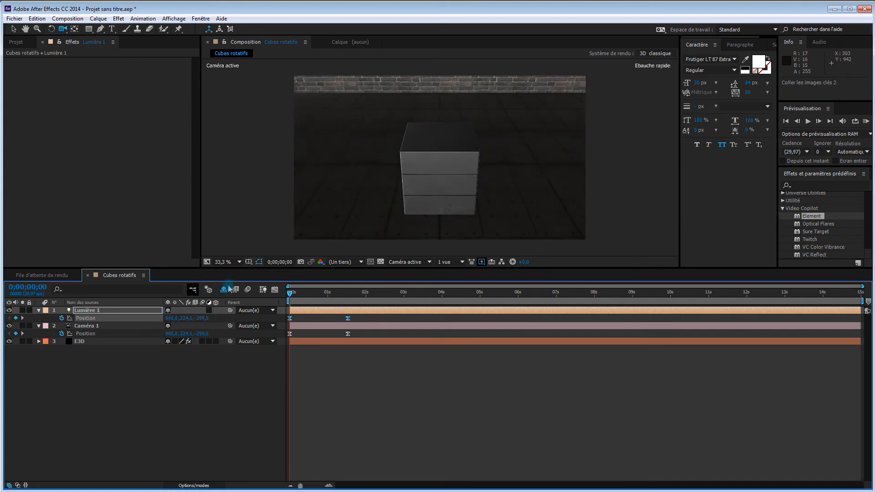
{"action": "left_click", "coordinate": [416, 262]}
{"action": "left_click", "coordinate": [423, 322]}
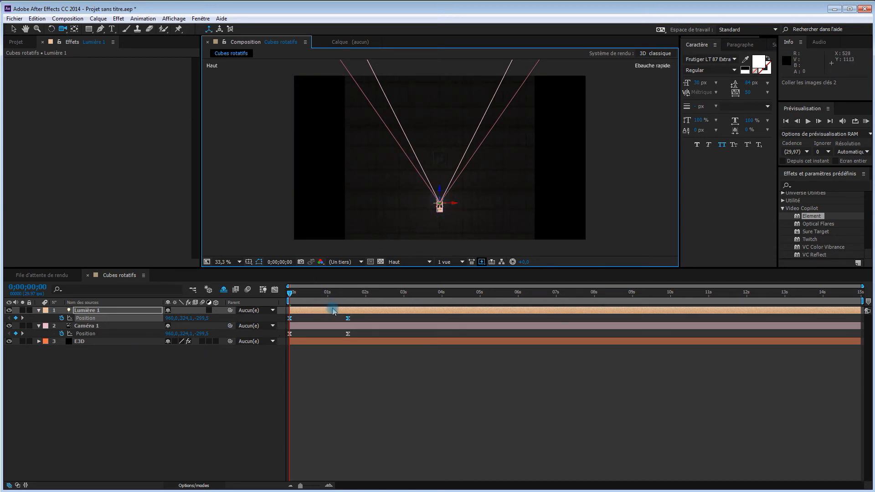
{"action": "left_click", "coordinate": [382, 297]}
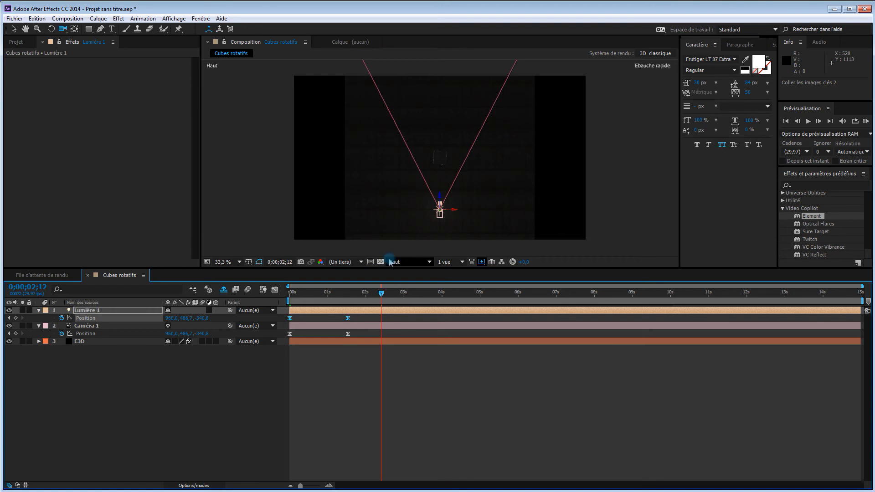
{"action": "left_click", "coordinate": [401, 261]}
{"action": "left_click", "coordinate": [413, 273]}
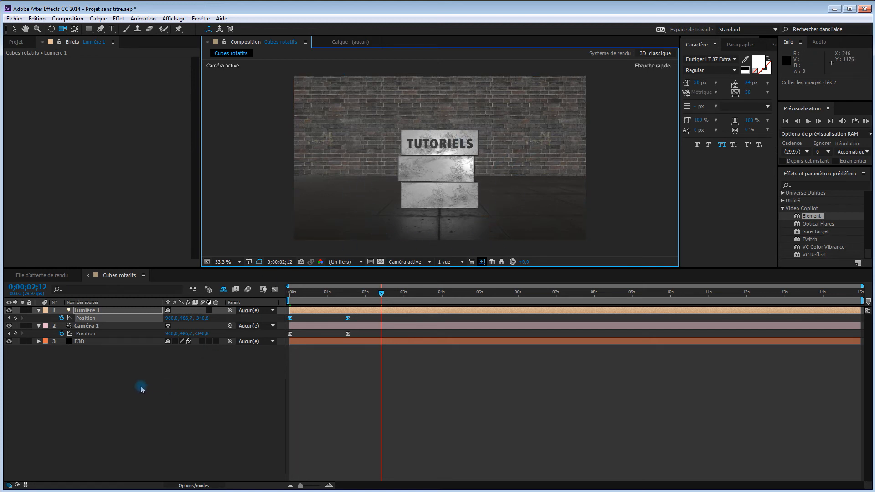
Step: Create a second light layer of type Concentrée (spot) with an intensity of 100%
{"action": "right_click", "coordinate": [141, 366]}
{"action": "mouse_move", "coordinate": [166, 371]}
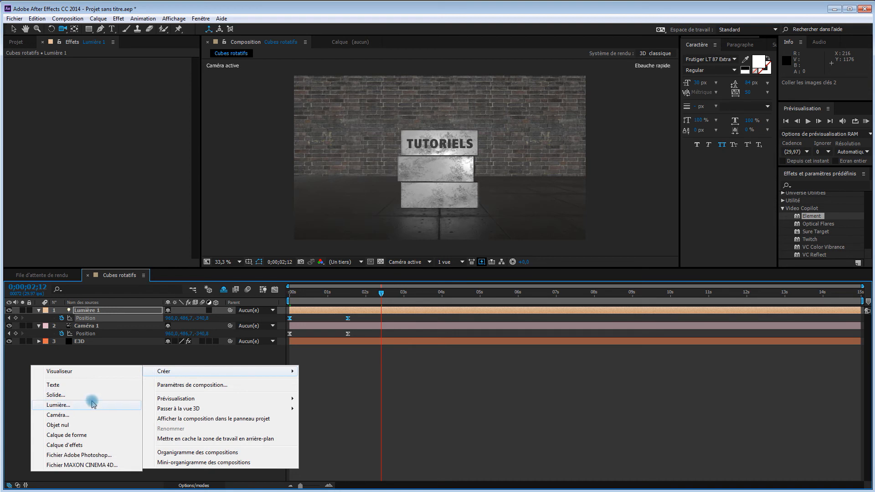
{"action": "left_click", "coordinate": [94, 404]}
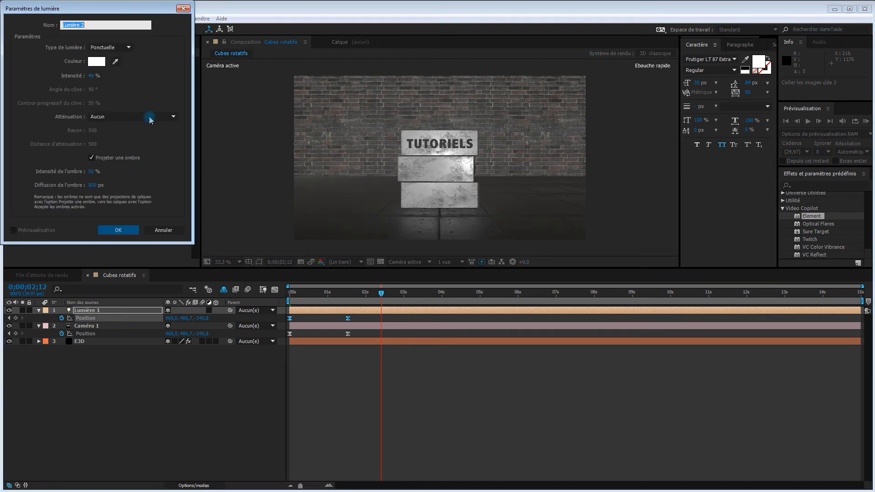
{"action": "left_click", "coordinate": [115, 48]}
{"action": "left_click", "coordinate": [116, 69]}
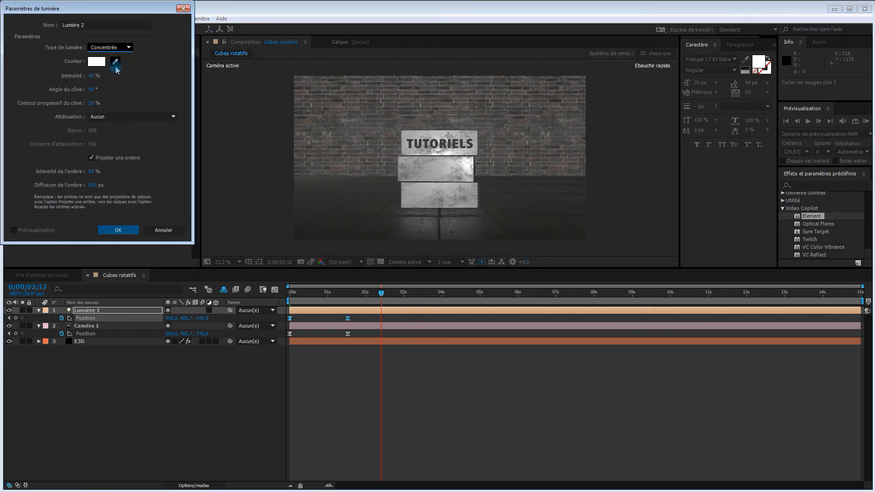
{"action": "left_click", "coordinate": [94, 76]}
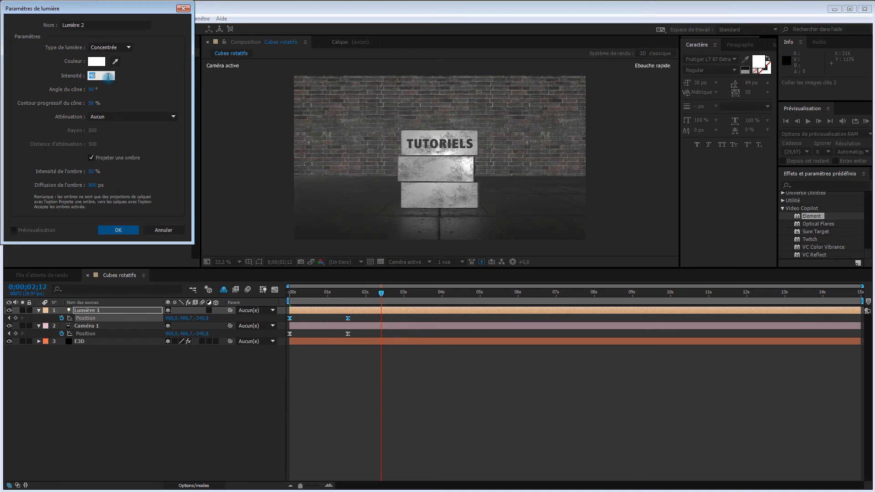
{"action": "type", "text": "100"}
{"action": "key", "text": "Return"}
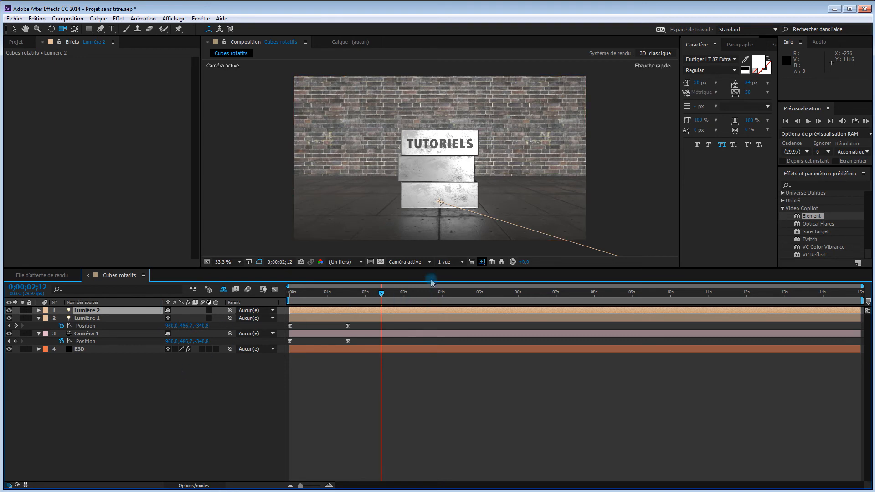
Step: In the Gauche view, move Lumière 2 directly above the cubes, to a position of about 1040, -17, -4
{"action": "left_click", "coordinate": [424, 262]}
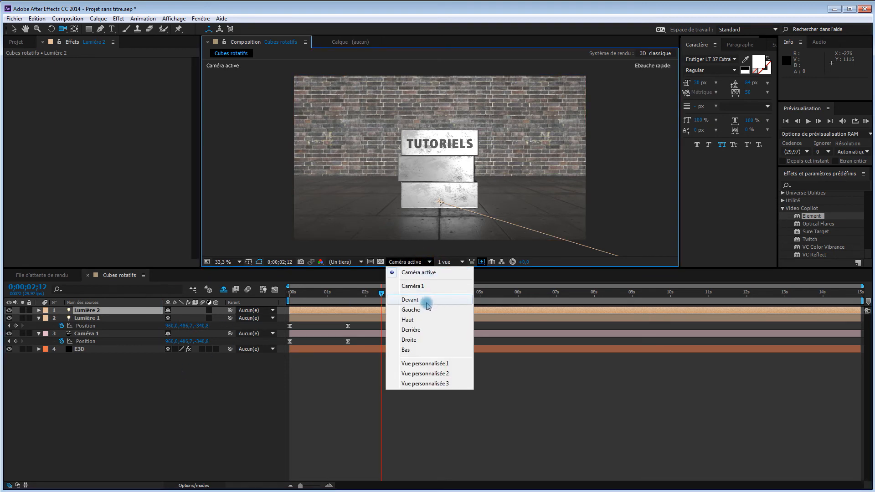
{"action": "left_click", "coordinate": [426, 311]}
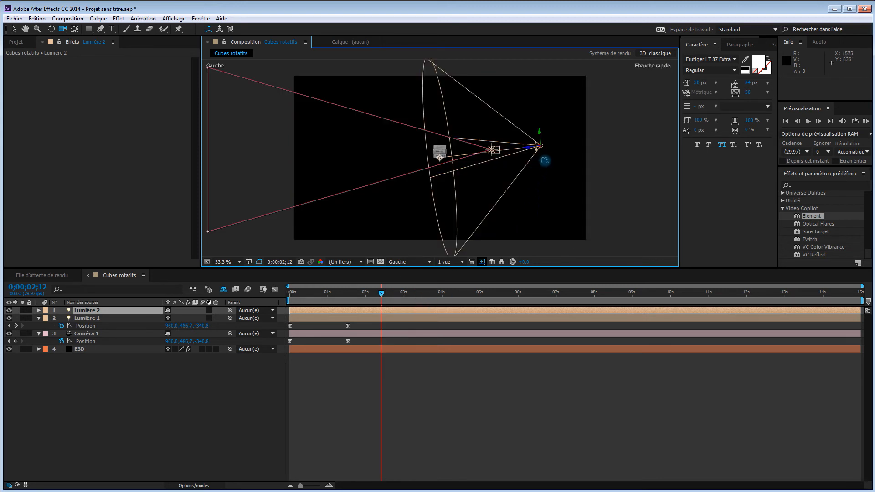
{"action": "key", "text": "v"}
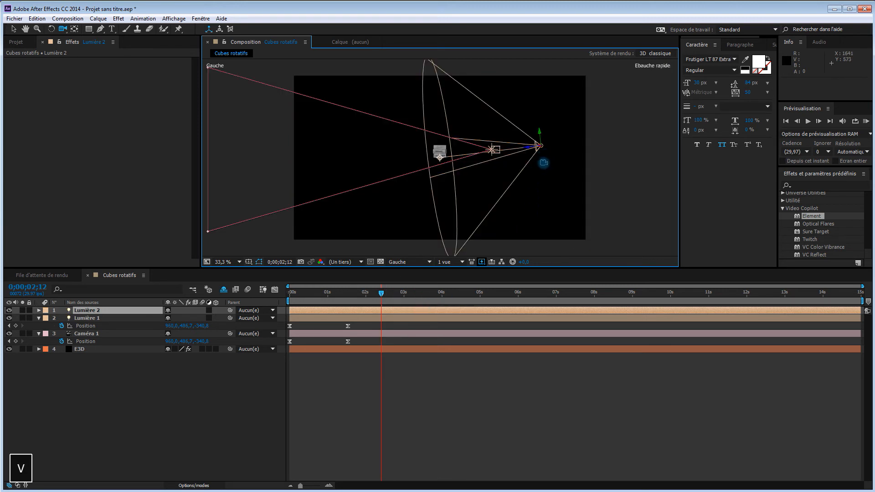
{"action": "left_click", "coordinate": [537, 149]}
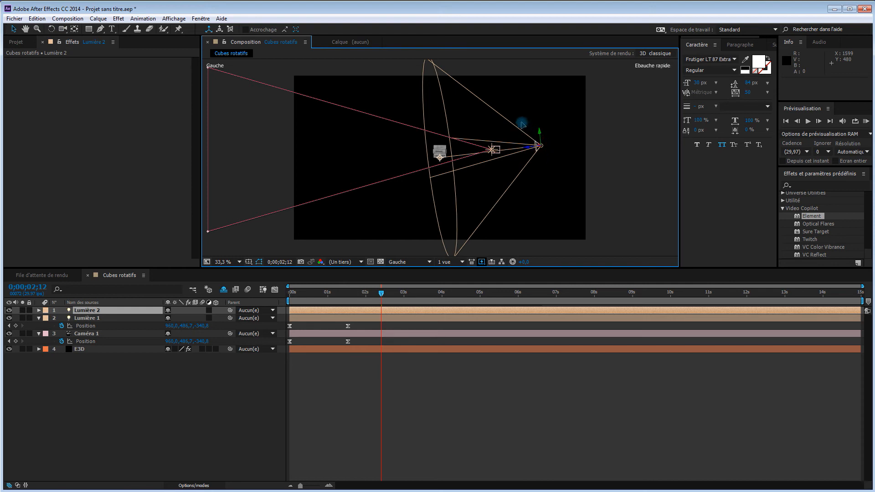
{"action": "left_click_drag", "start_coordinate": [498, 95], "coordinate": [441, 73]}
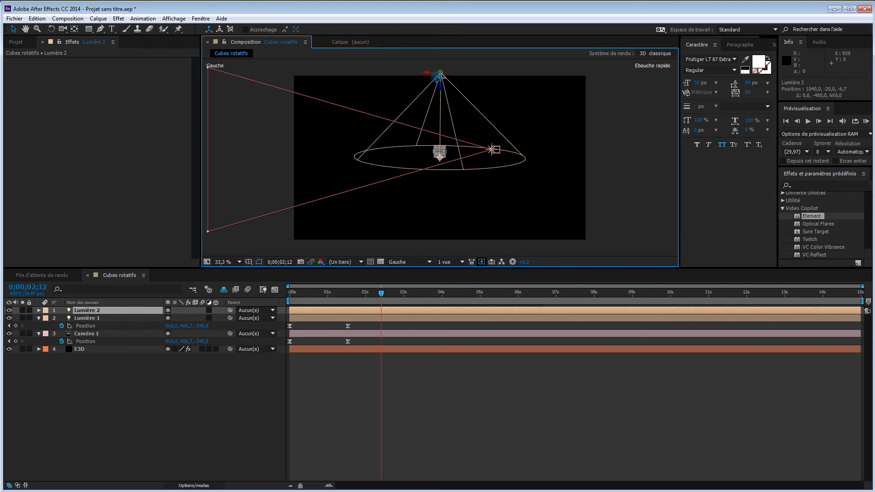
Step: Fine-tune Lumière 2 from the Devant and Gauche views to a position of about 1040, 1, 62, and return to the Caméra active view
{"action": "left_click", "coordinate": [403, 263]}
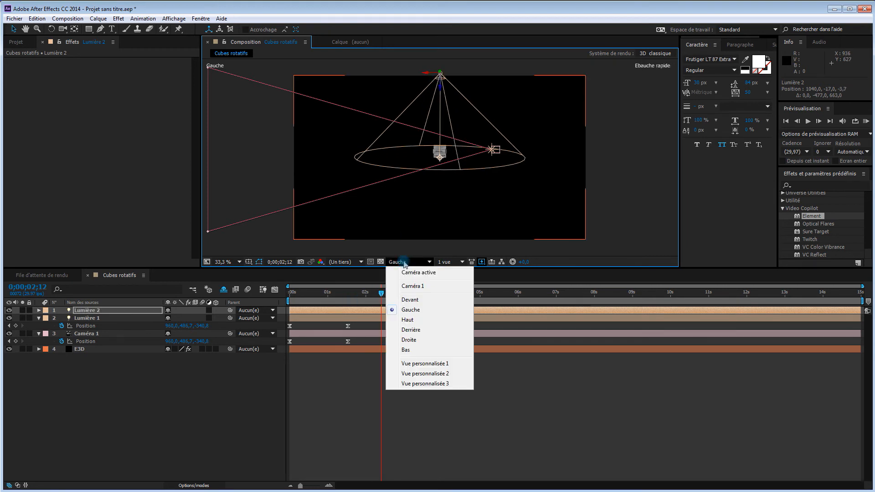
{"action": "left_click", "coordinate": [417, 301]}
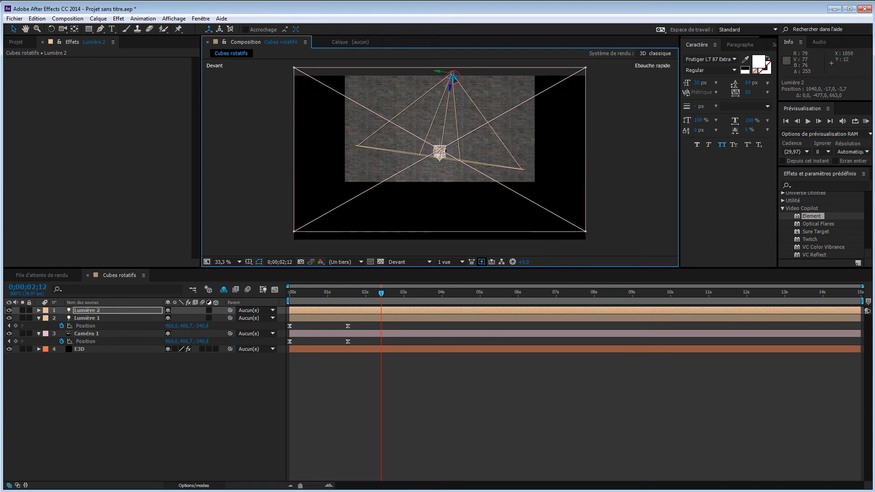
{"action": "mouse_move", "coordinate": [450, 78]}
{"action": "left_mouse_down"}
{"action": "mouse_move", "coordinate": [439, 79]}
{"action": "mouse_move", "coordinate": [455, 80]}
{"action": "left_mouse_up"}
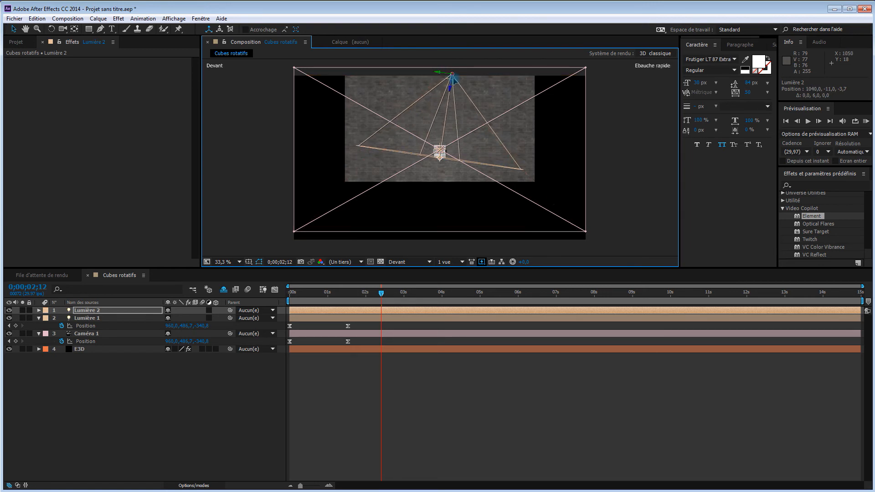
{"action": "left_click", "coordinate": [397, 262]}
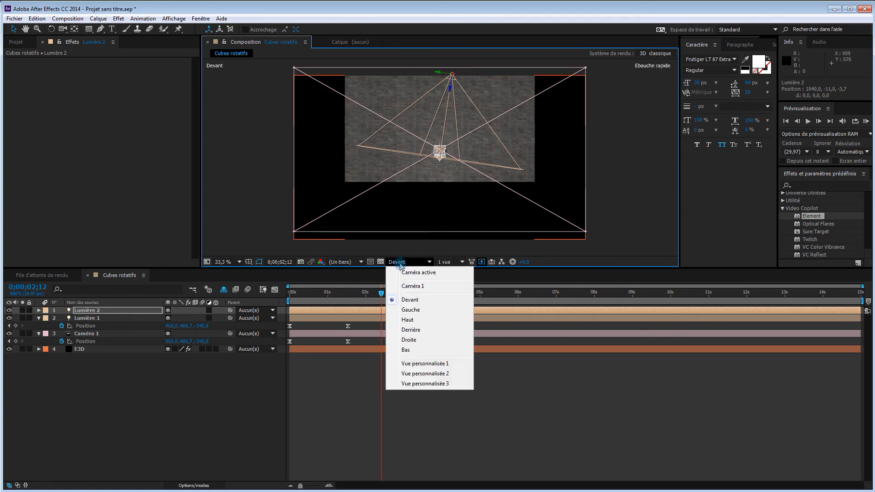
{"action": "left_click", "coordinate": [419, 310]}
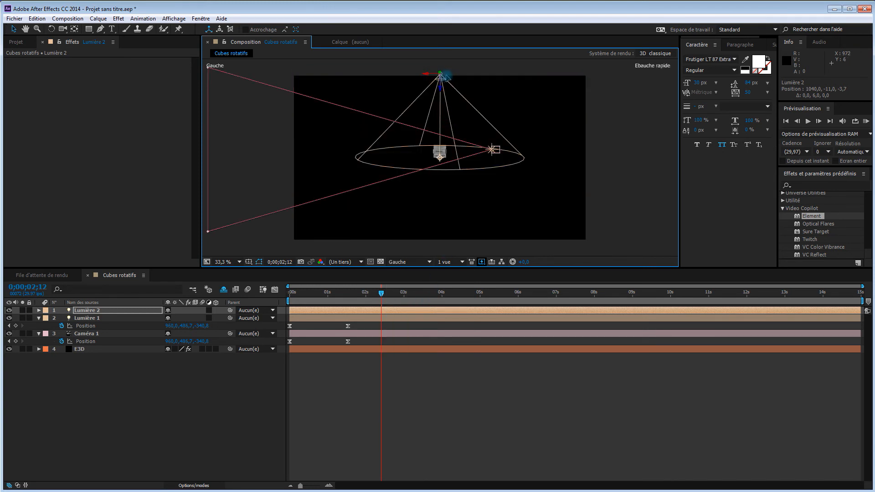
{"action": "left_click_drag", "start_coordinate": [445, 76], "coordinate": [436, 83]}
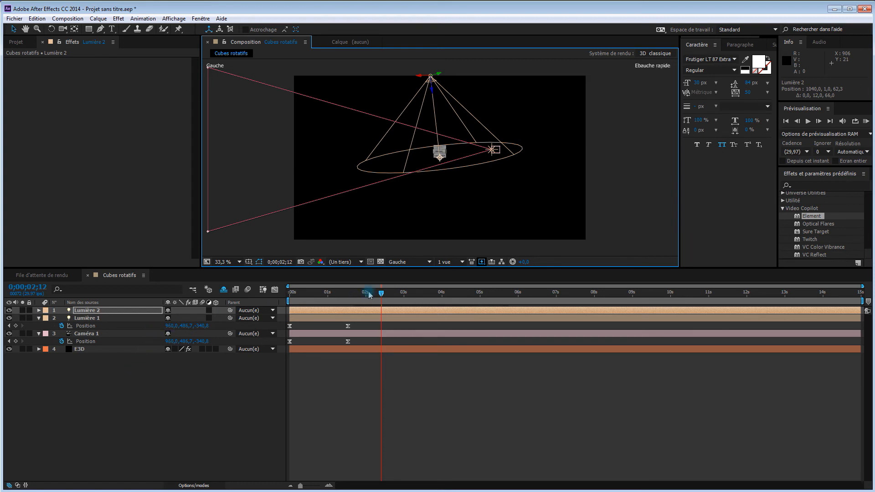
{"action": "left_click", "coordinate": [410, 262]}
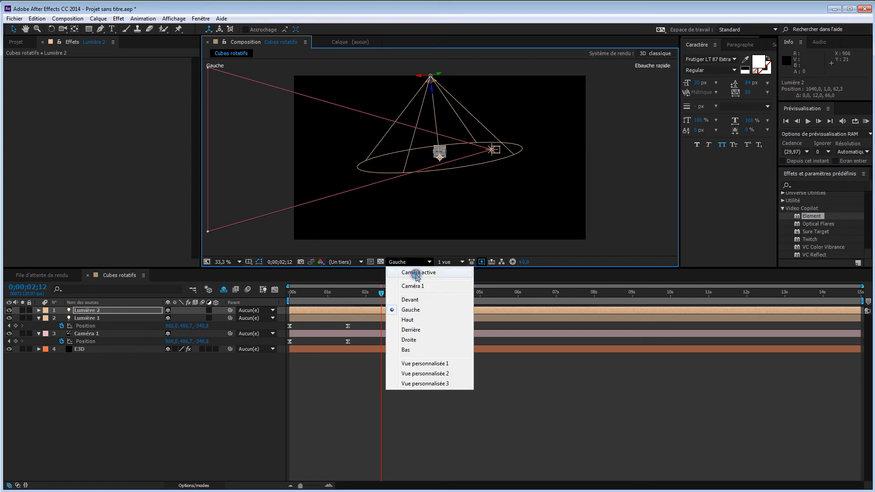
{"action": "left_click", "coordinate": [416, 273]}
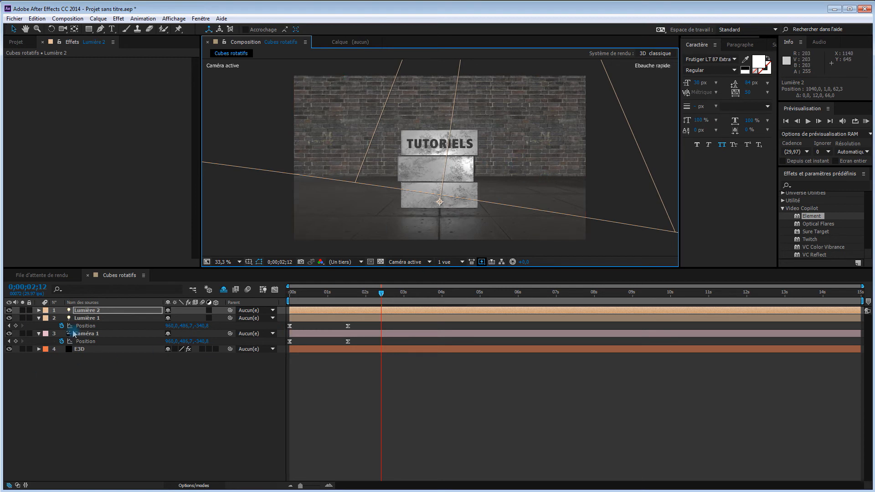
Step: Narrow Lumière 2's cone angle to about 29° and raise its intensity to about 150%
{"action": "left_click", "coordinate": [39, 311]}
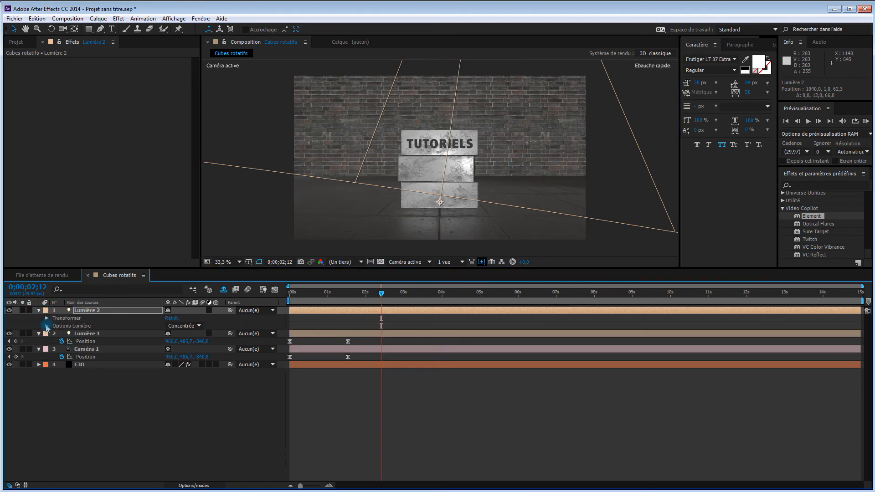
{"action": "left_click", "coordinate": [47, 326]}
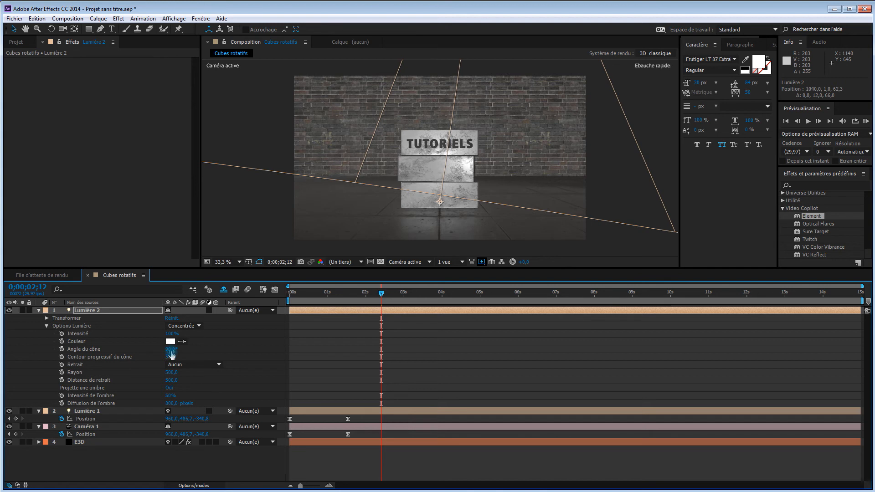
{"action": "left_click_drag", "start_coordinate": [171, 350], "coordinate": [155, 362]}
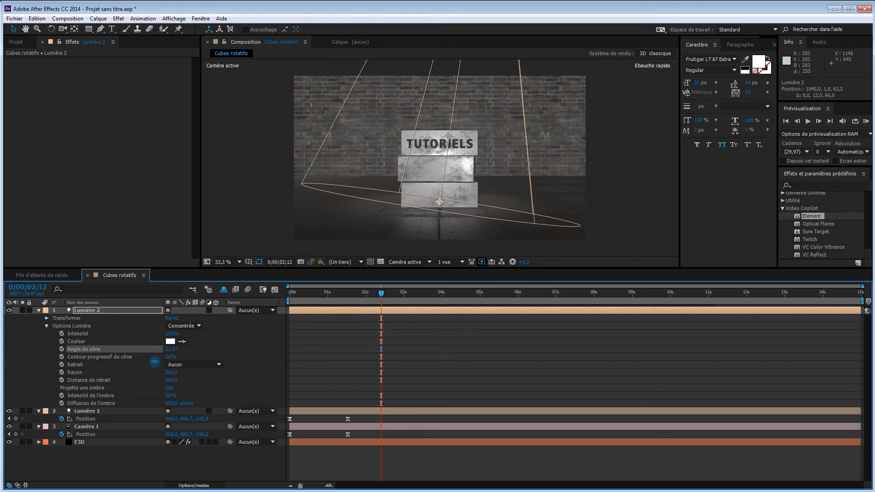
{"action": "left_click_drag", "start_coordinate": [154, 362], "coordinate": [154, 362]}
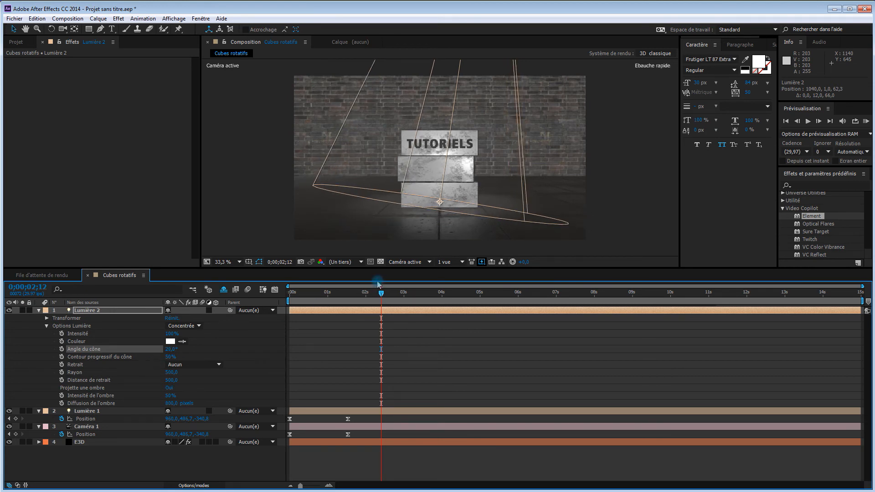
{"action": "left_click", "coordinate": [172, 469]}
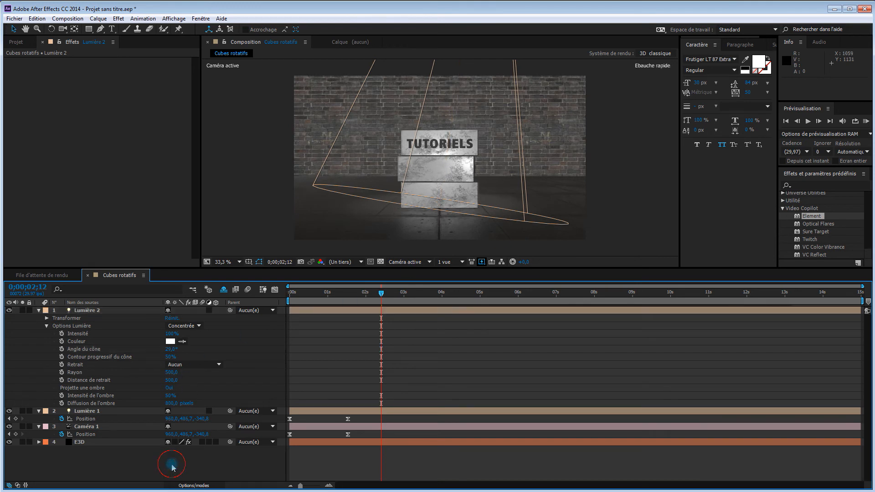
{"action": "left_click_drag", "start_coordinate": [170, 339], "coordinate": [192, 332]}
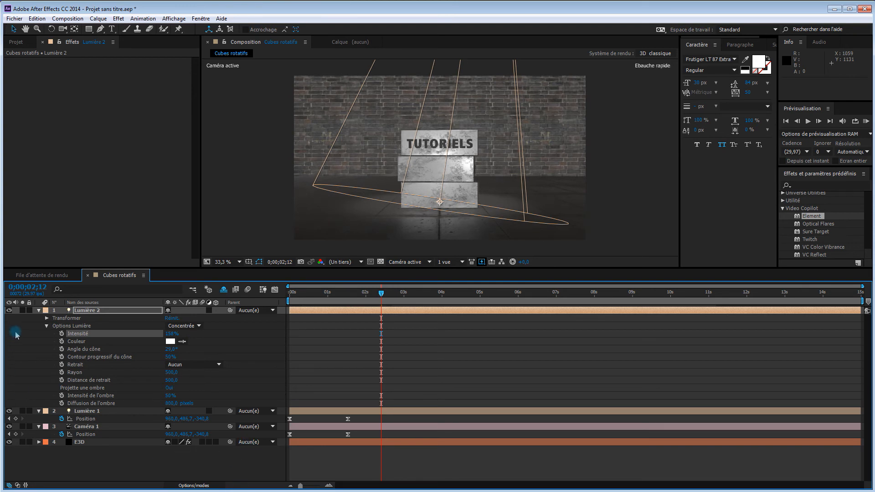
{"action": "left_click", "coordinate": [47, 326]}
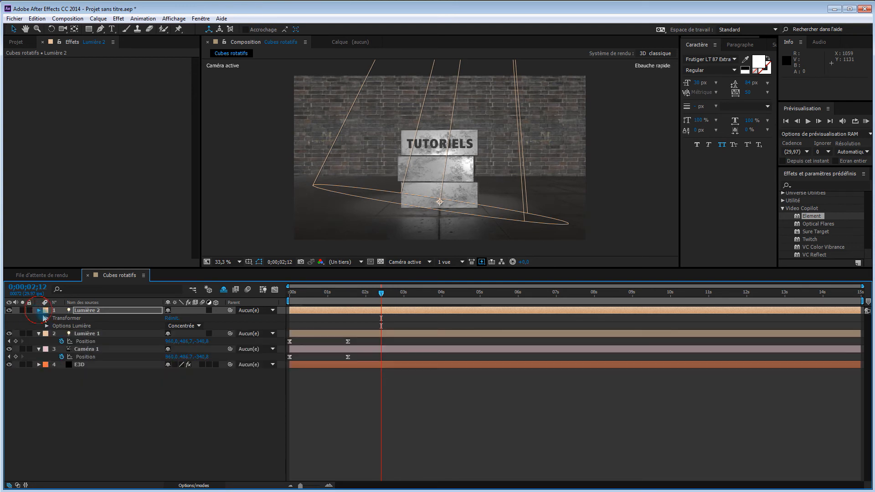
{"action": "left_click", "coordinate": [39, 310]}
{"action": "left_click", "coordinate": [179, 385]}
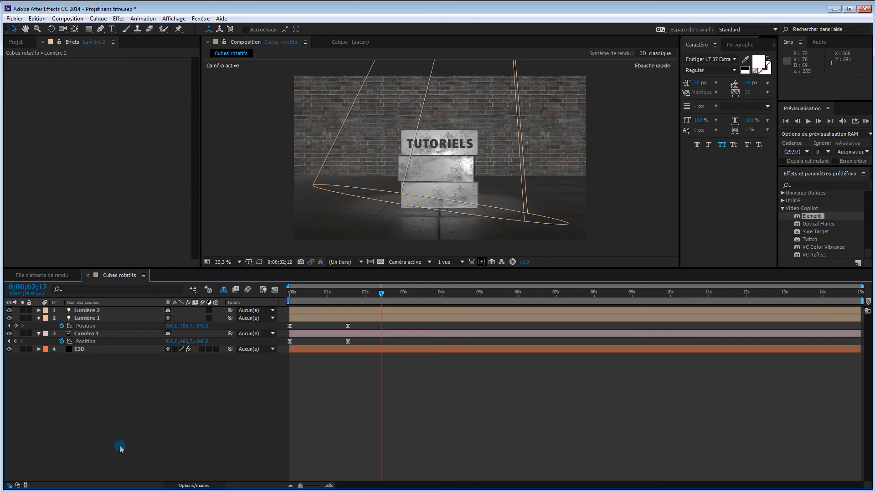
Step: Hide the layer controls in the viewer and enable ambient occlusion in SSAO mode in the E3D layer's render settings
{"action": "key", "text": "ctrl+shift+h"}
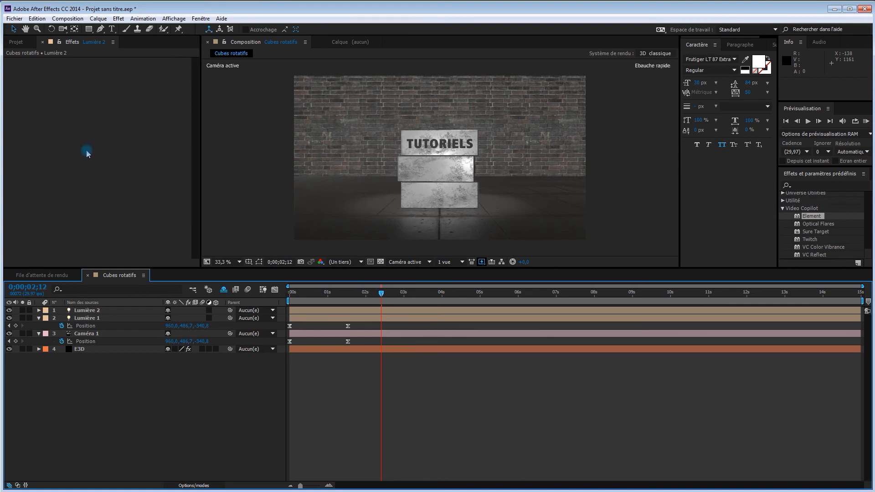
{"action": "left_click", "coordinate": [103, 352]}
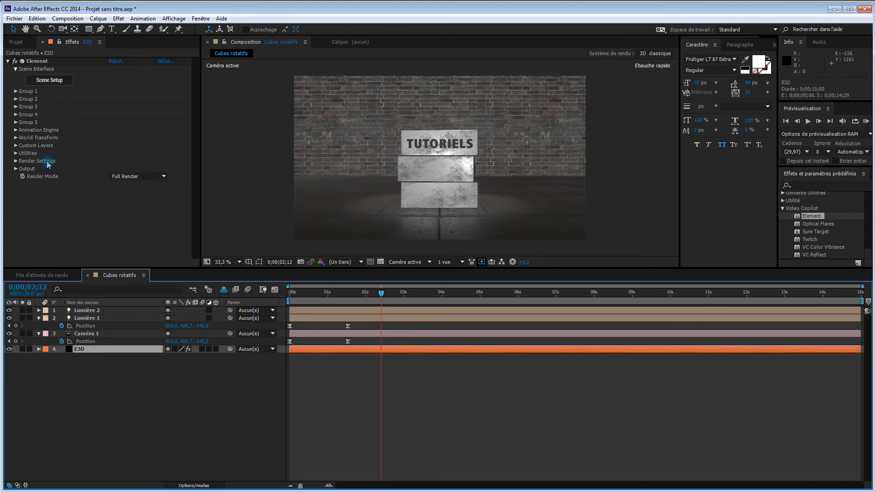
{"action": "left_click", "coordinate": [16, 162]}
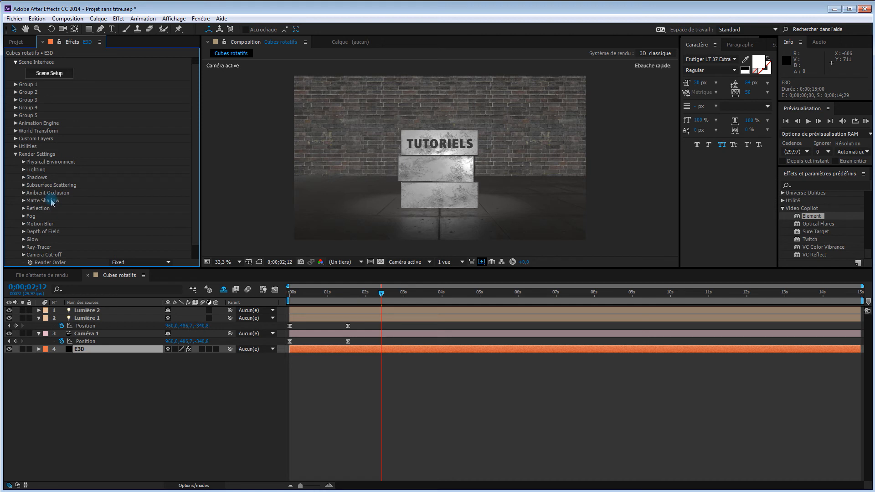
{"action": "left_click", "coordinate": [23, 193]}
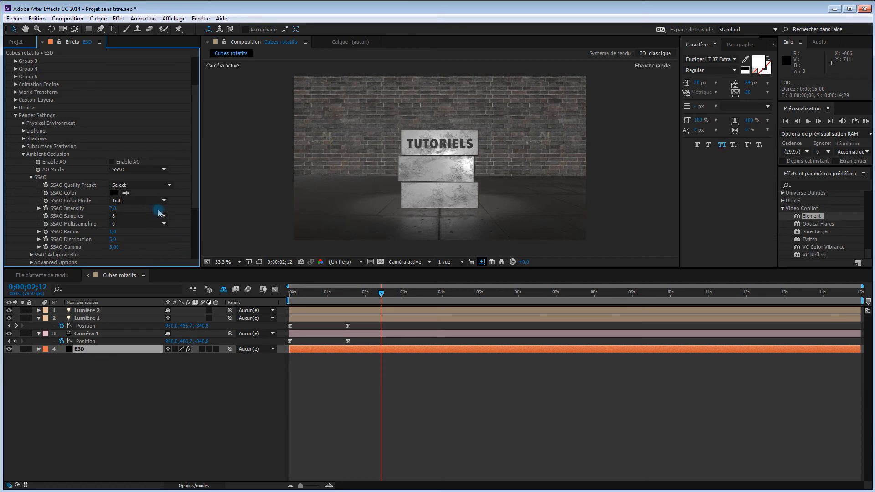
{"action": "left_click", "coordinate": [129, 170]}
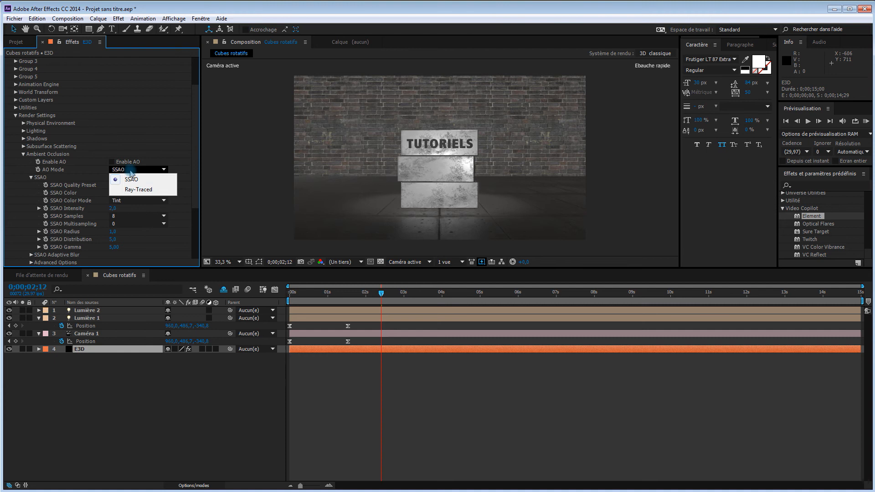
{"action": "left_click", "coordinate": [165, 169]}
{"action": "left_click", "coordinate": [120, 168]}
{"action": "left_click", "coordinate": [111, 162]}
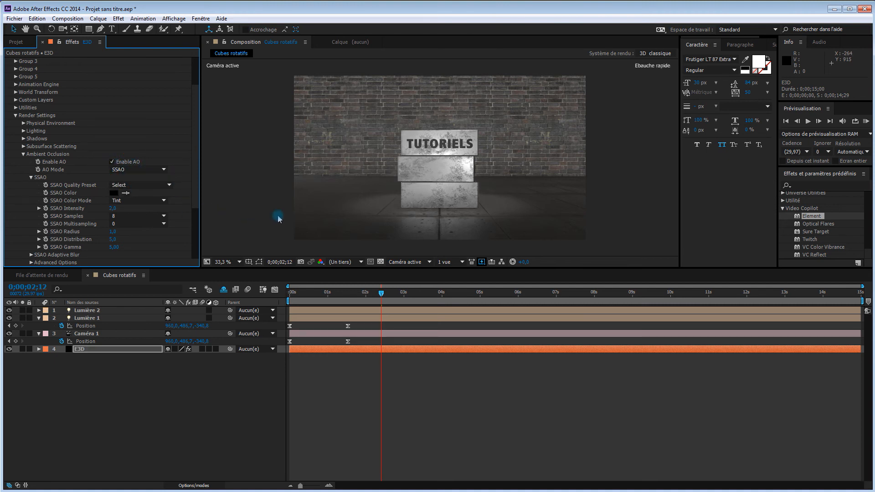
{"action": "left_click", "coordinate": [112, 162]}
{"action": "left_click", "coordinate": [111, 162]}
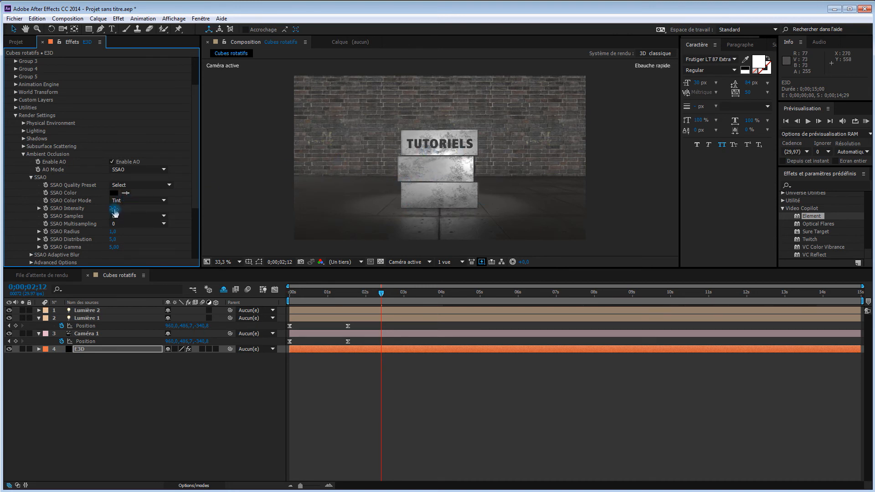
Step: Set the SSAO quality preset to High and the SSAO intensity to 3
{"action": "left_click", "coordinate": [141, 185]}
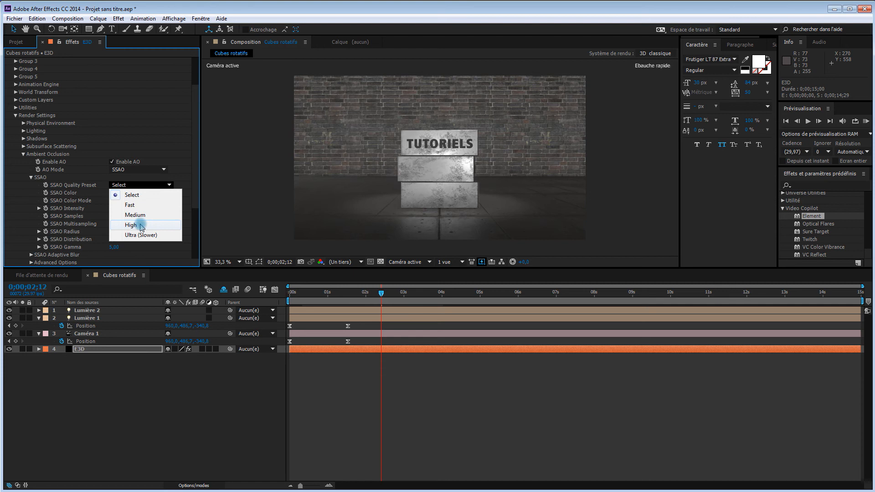
{"action": "left_click", "coordinate": [141, 225]}
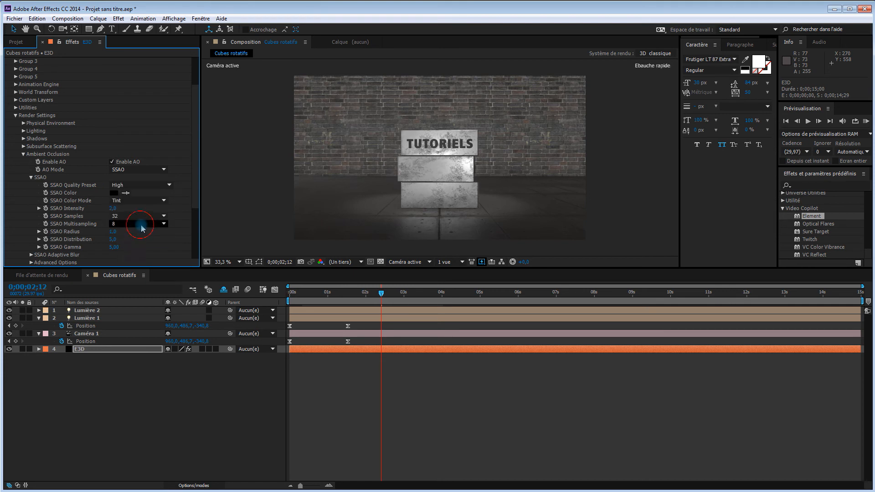
{"action": "left_click", "coordinate": [115, 209]}
{"action": "type", "text": "3"}
{"action": "key", "text": "Return"}
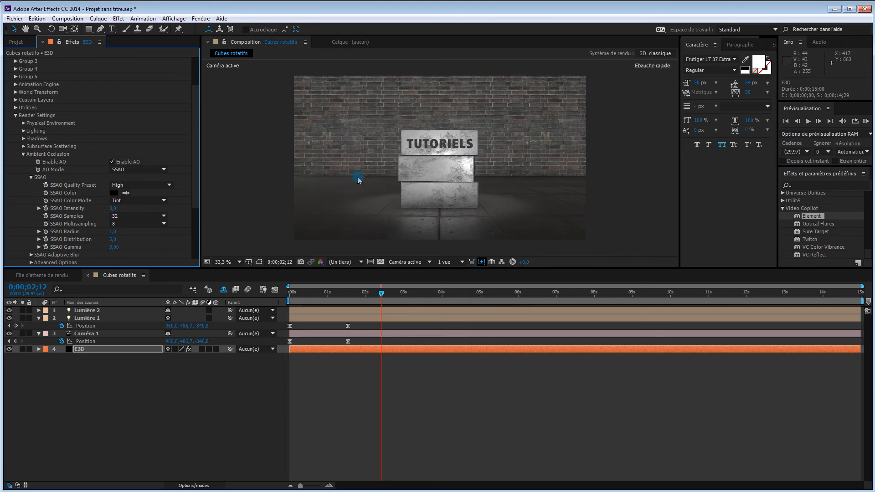
{"action": "left_click", "coordinate": [30, 178]}
{"action": "left_click", "coordinate": [23, 155]}
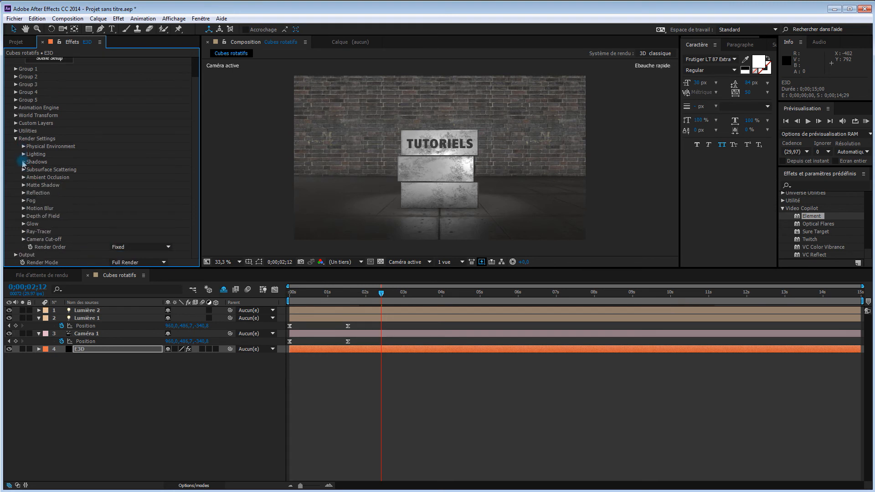
Step: Enable shadows in the Element render settings with the shadow mode set to Ray-Traced
{"action": "left_click", "coordinate": [24, 162]}
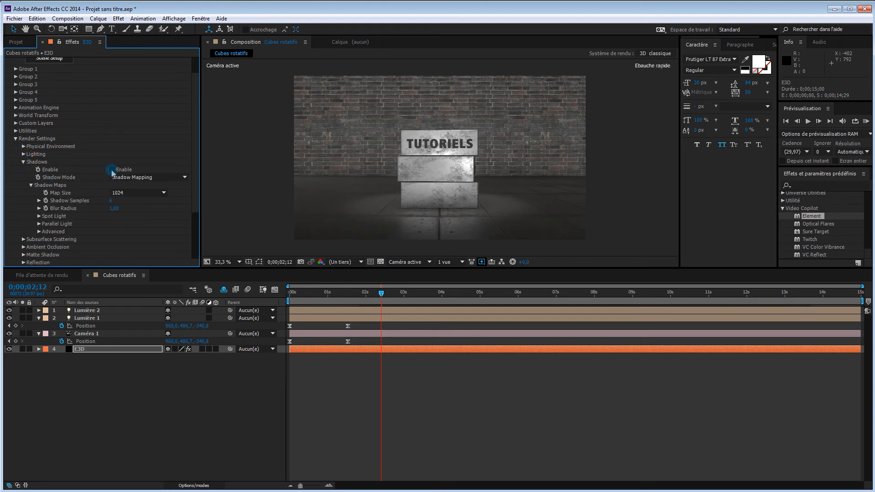
{"action": "left_click", "coordinate": [142, 177]}
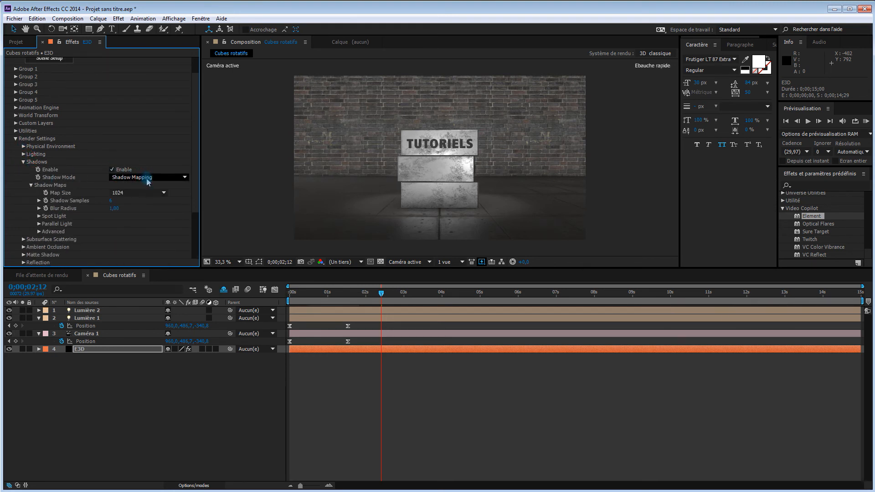
{"action": "left_click", "coordinate": [150, 198]}
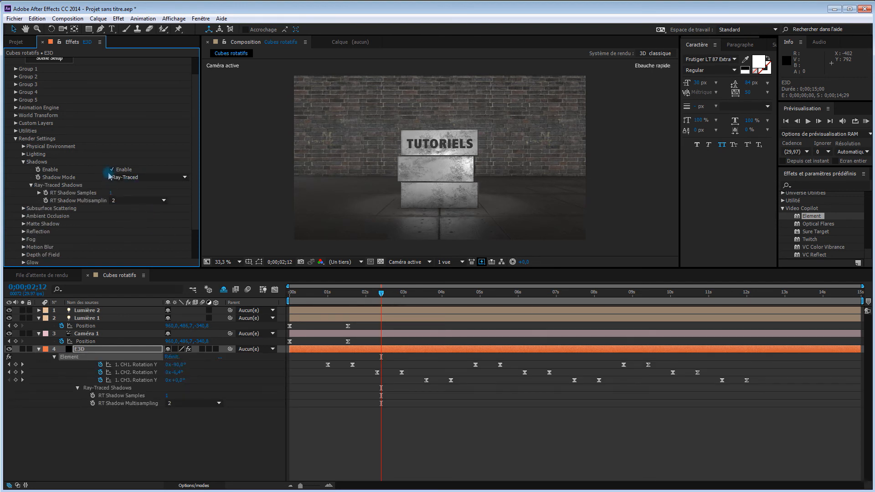
{"action": "left_click", "coordinate": [24, 162]}
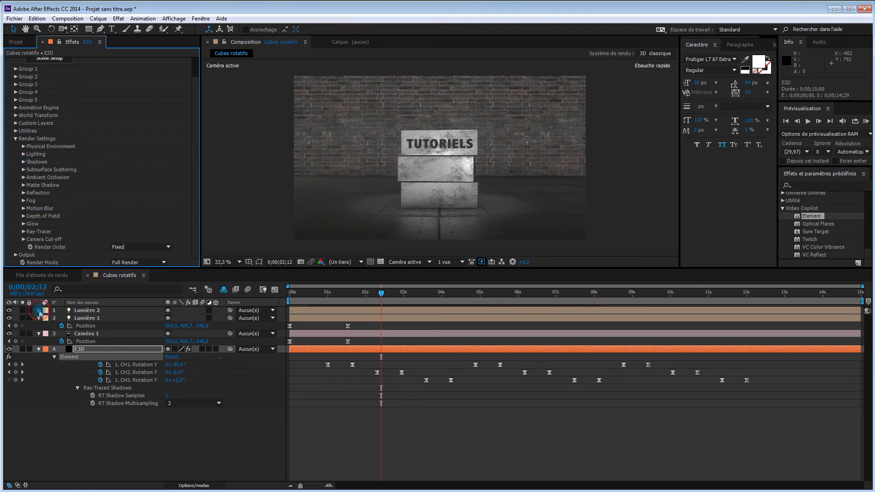
Step: Set Lumière 2's shadow diffusion to 15 pixels and its shadow intensity to 70%
{"action": "left_click", "coordinate": [39, 310]}
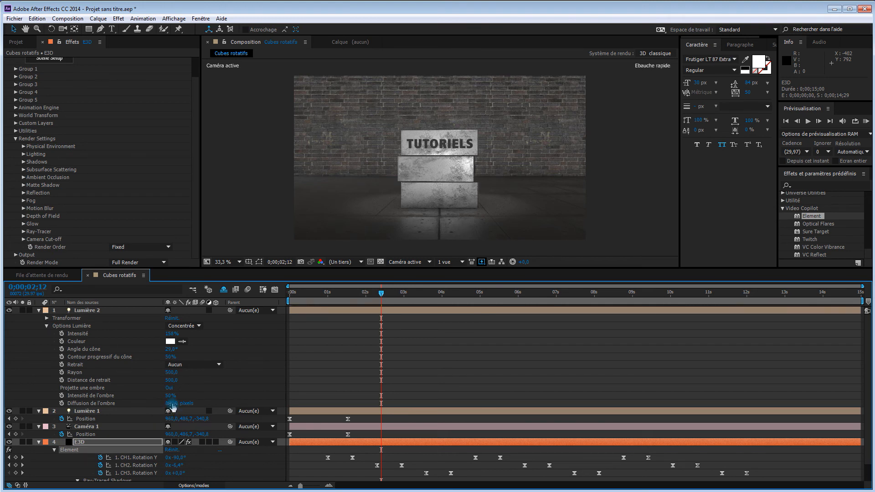
{"action": "left_click", "coordinate": [183, 403]}
{"action": "type", "text": "15"}
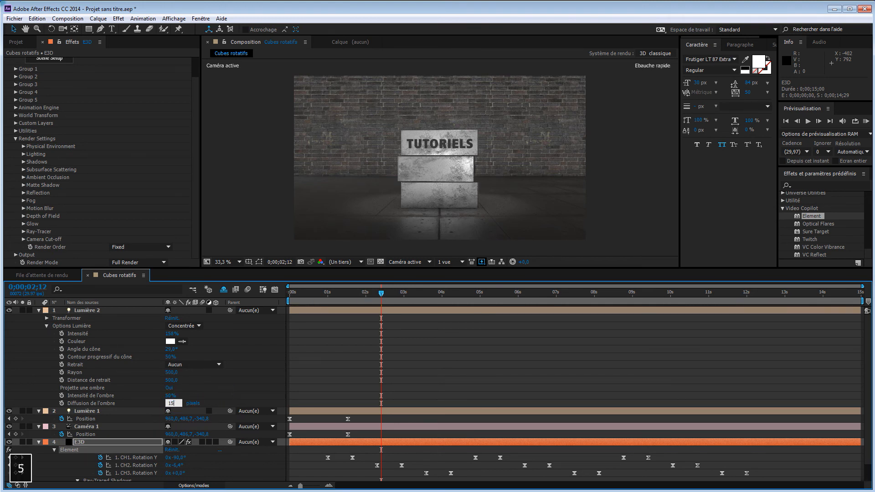
{"action": "key", "text": "Return"}
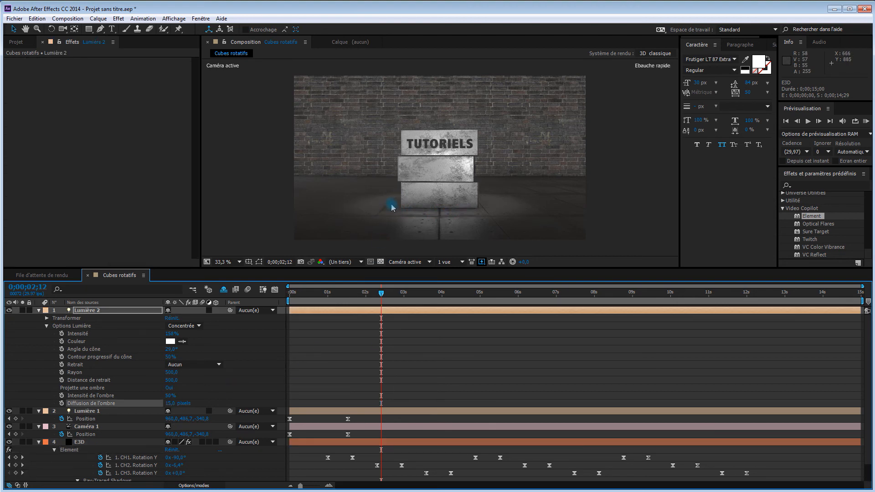
{"action": "left_click", "coordinate": [170, 395]}
{"action": "type", "text": "70"}
{"action": "key", "text": "Return"}
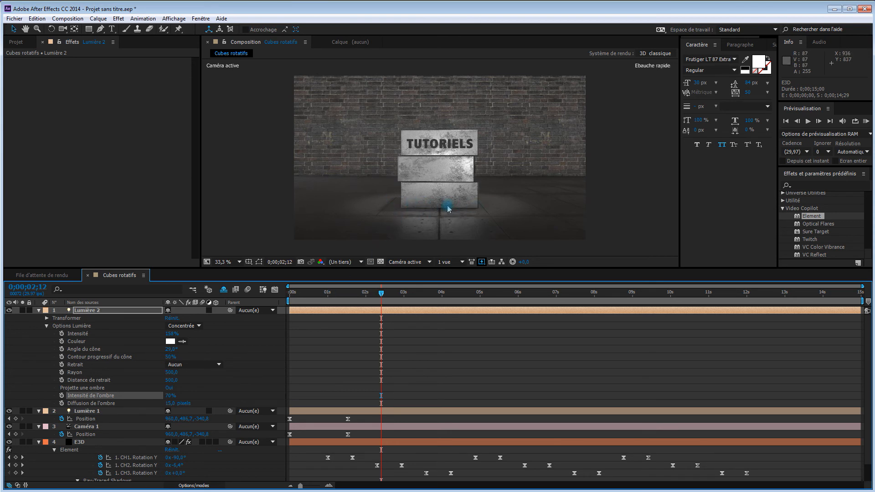
{"action": "left_click", "coordinate": [39, 310]}
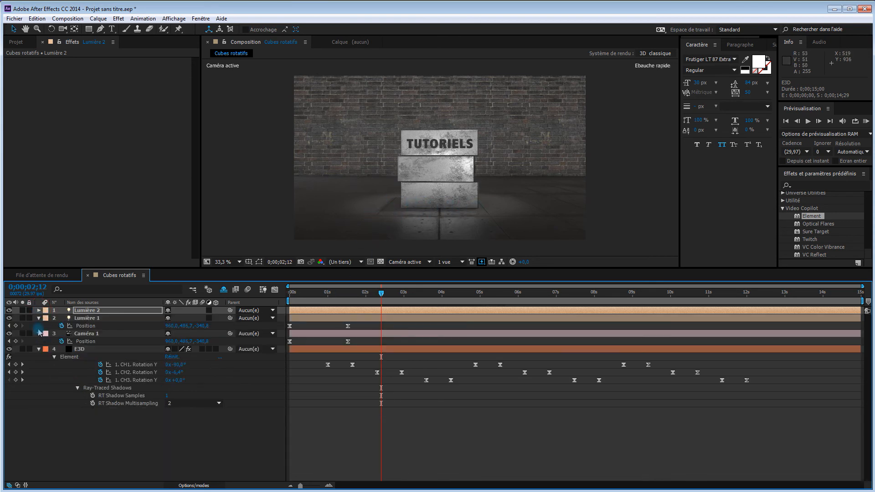
Step: Collapse the open layers, create an adjustment layer (Calque d'effets) and place it directly above the E3D layer
{"action": "left_click", "coordinate": [39, 318]}
{"action": "left_click", "coordinate": [39, 327]}
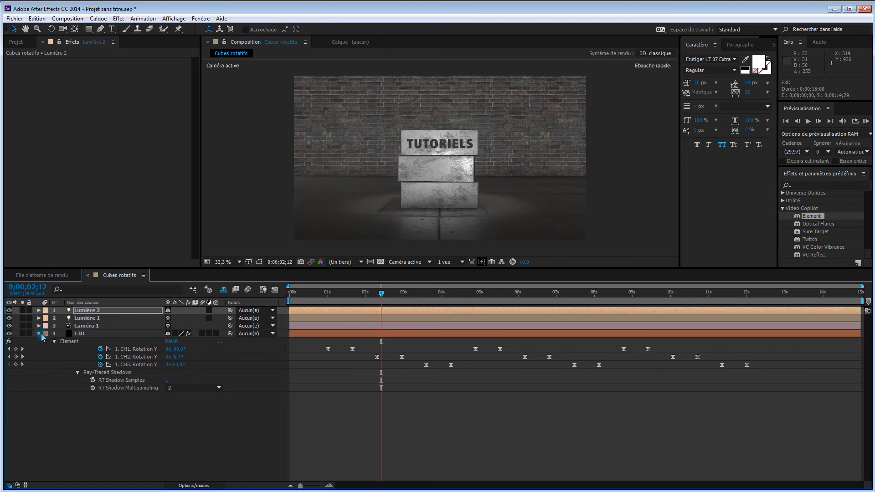
{"action": "left_click", "coordinate": [38, 334]}
{"action": "right_click", "coordinate": [160, 377]}
{"action": "mouse_move", "coordinate": [182, 383]}
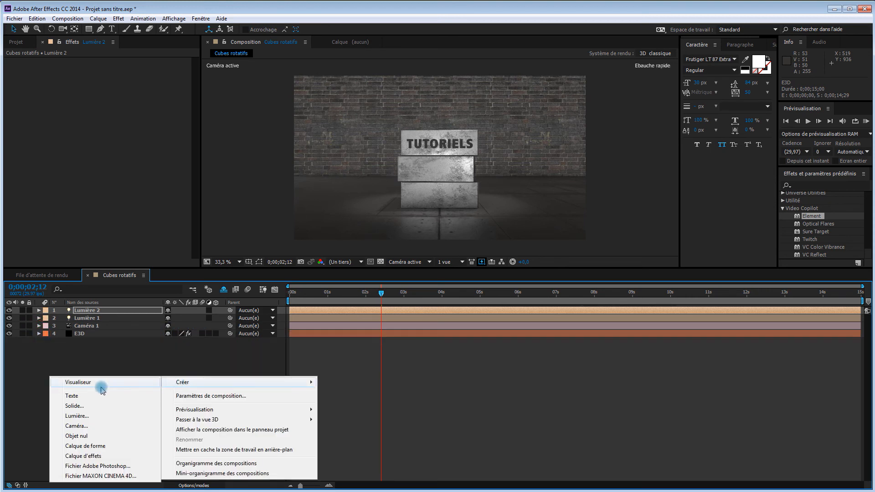
{"action": "left_click", "coordinate": [101, 456]}
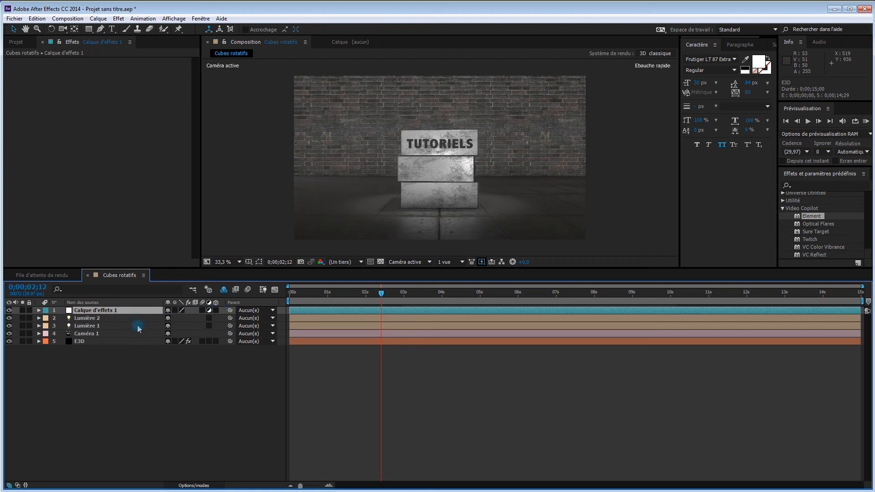
{"action": "left_click_drag", "start_coordinate": [108, 310], "coordinate": [106, 338]}
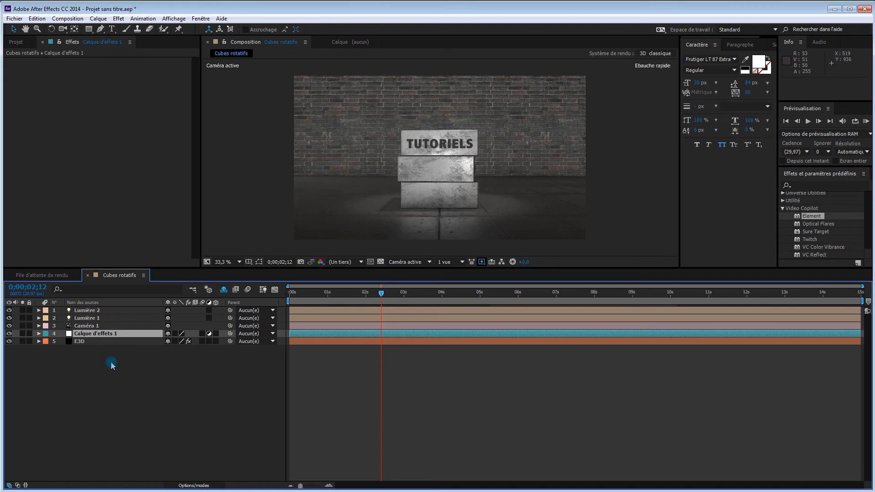
Step: Rename the adjustment layer as CC
{"action": "left_click", "coordinate": [107, 334]}
{"action": "key", "text": "Return"}
{"action": "type", "text": "CC"}
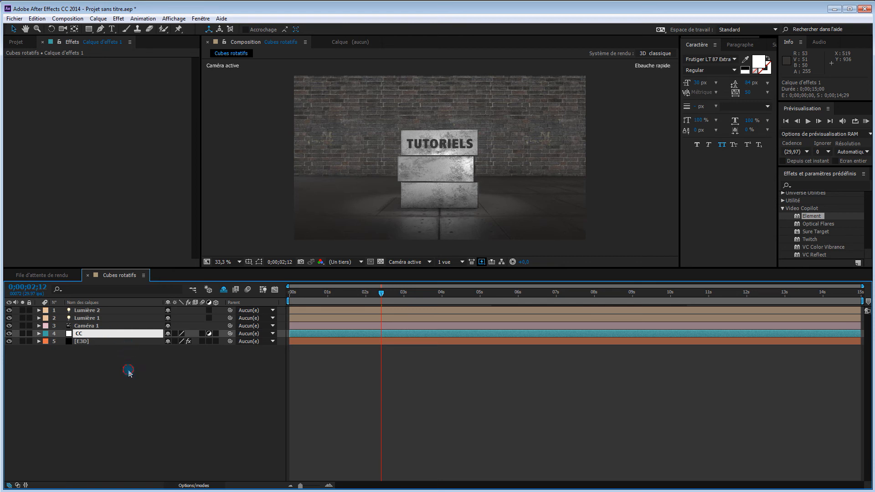
{"action": "left_click", "coordinate": [128, 371]}
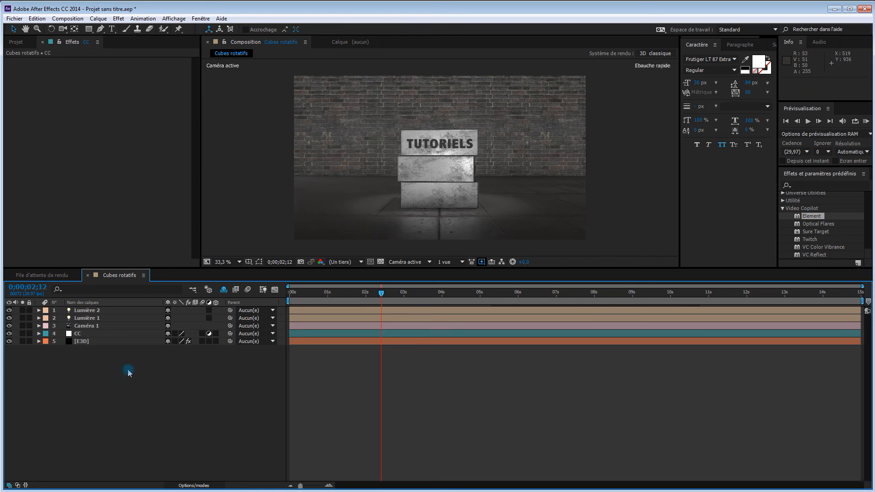
Step: Apply the Courbes effect to the CC layer and bend the RVB curve into a slight S, lowering shadows and raising highlights
{"action": "left_click", "coordinate": [116, 335]}
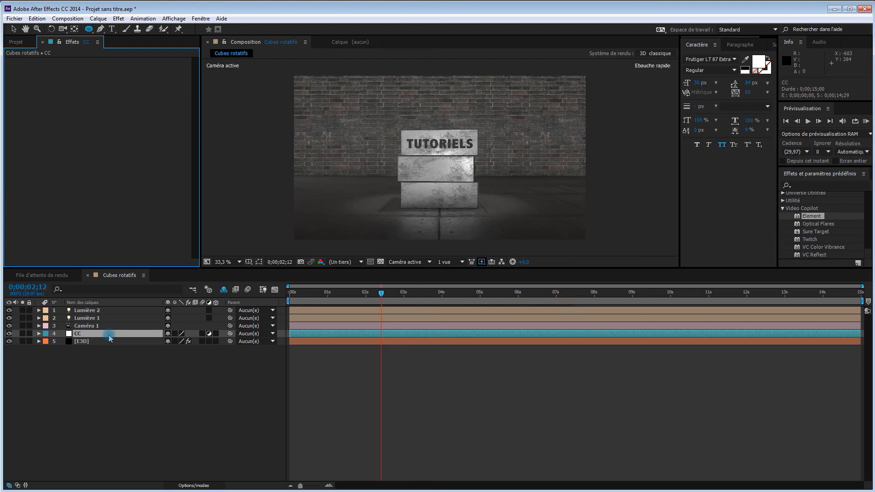
{"action": "right_click", "coordinate": [128, 108]}
{"action": "mouse_move", "coordinate": [170, 101]}
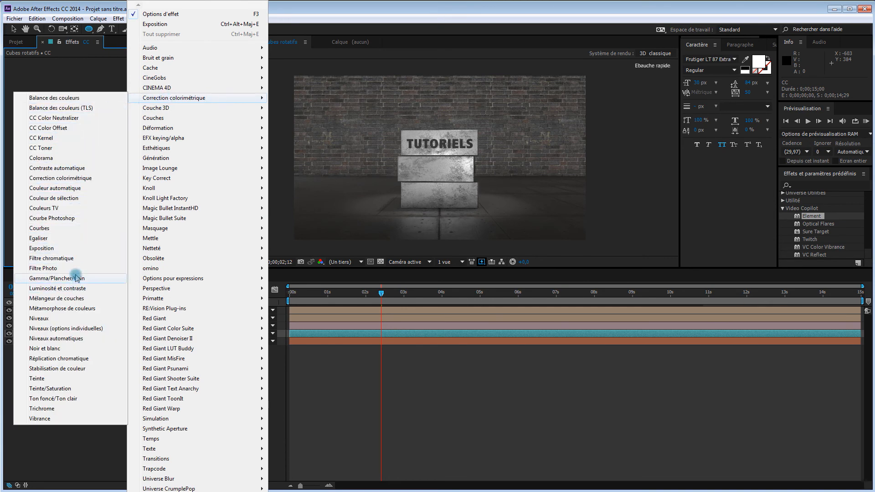
{"action": "left_click", "coordinate": [64, 228]}
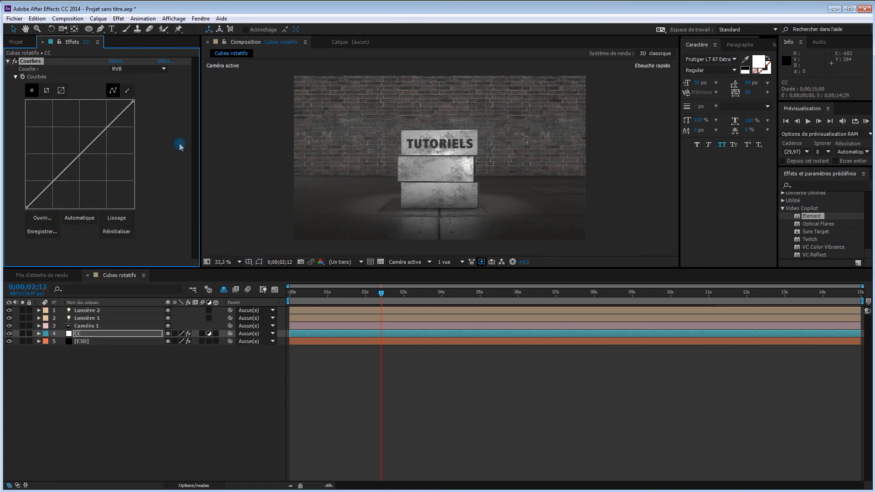
{"action": "left_click_drag", "start_coordinate": [52, 182], "coordinate": [54, 187]}
{"action": "left_click_drag", "start_coordinate": [101, 141], "coordinate": [105, 123]}
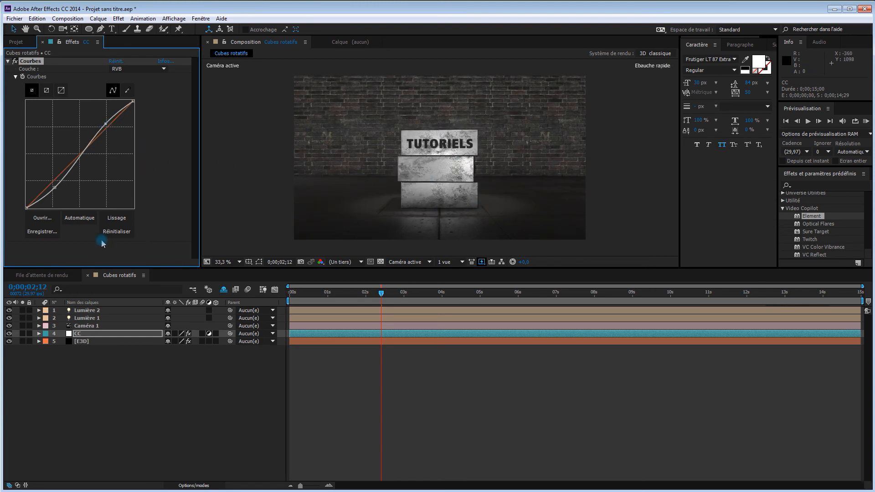
Step: Raise the Bleu channel curve slightly from the shadows to the highlights, and compare the image with Courbes off and on
{"action": "left_click", "coordinate": [157, 71]}
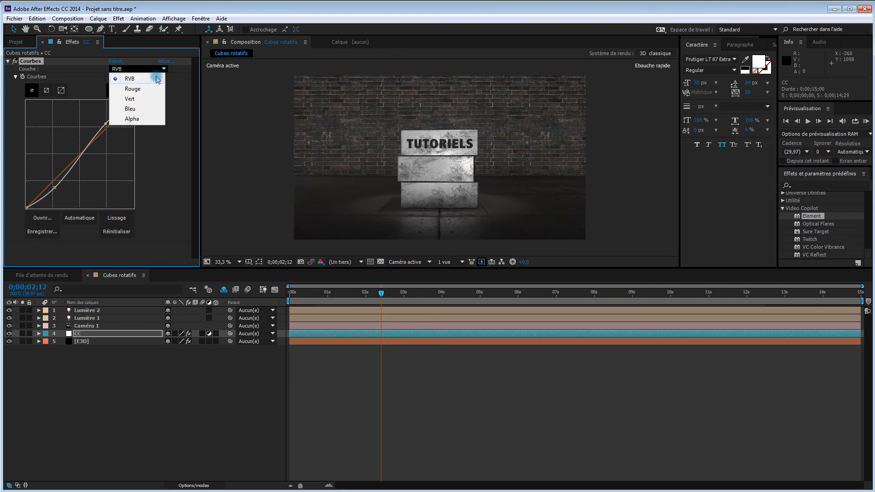
{"action": "left_click", "coordinate": [145, 112]}
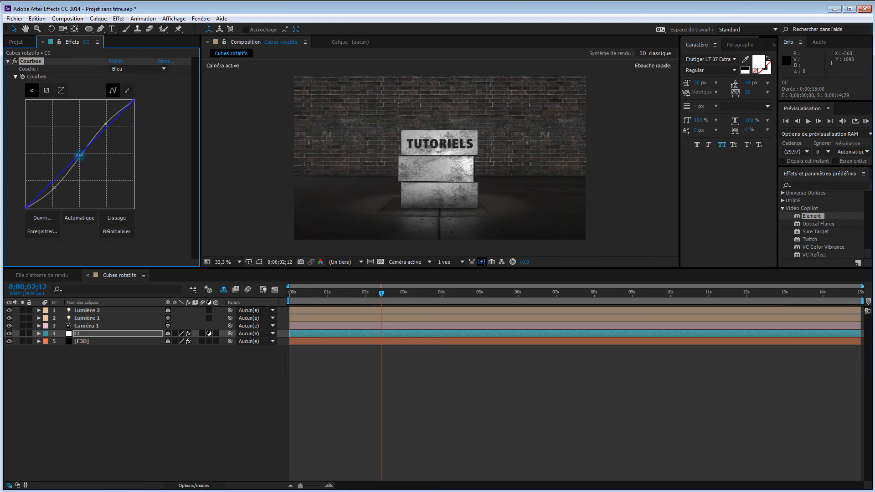
{"action": "left_click_drag", "start_coordinate": [80, 157], "coordinate": [78, 155]}
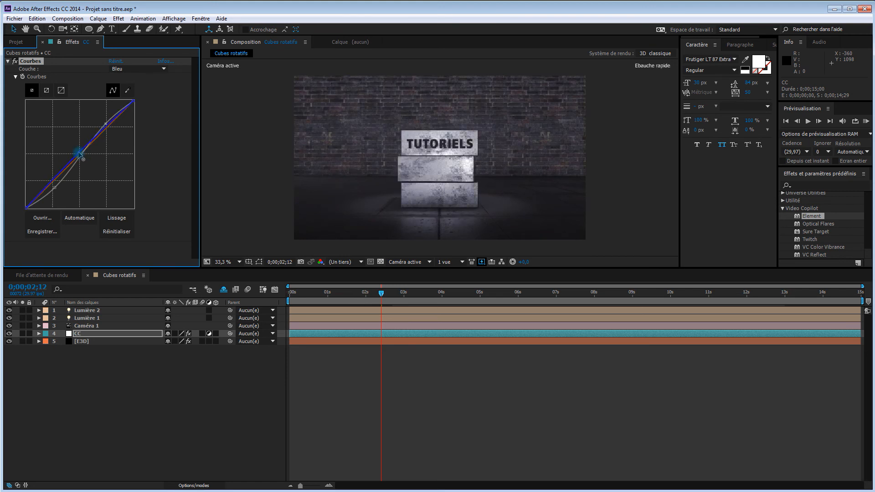
{"action": "left_click_drag", "start_coordinate": [80, 154], "coordinate": [48, 183]}
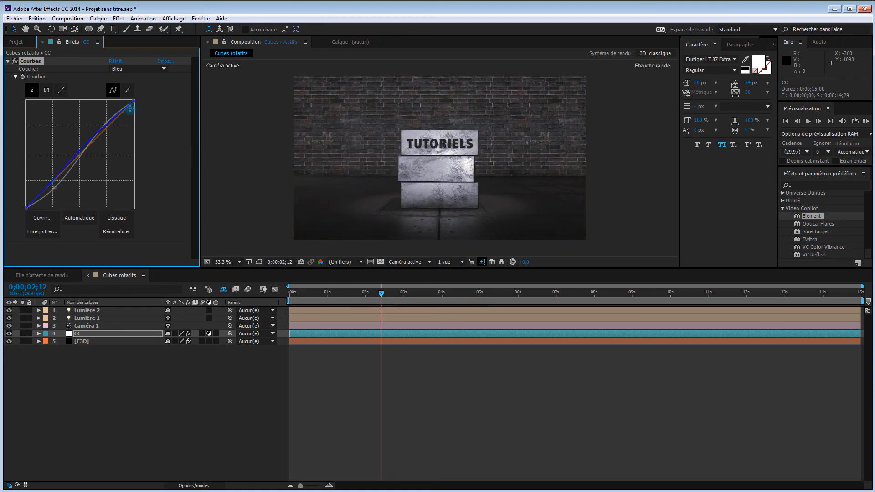
{"action": "left_click_drag", "start_coordinate": [129, 100], "coordinate": [129, 99]}
{"action": "left_click", "coordinate": [15, 61]}
{"action": "left_click", "coordinate": [15, 61]}
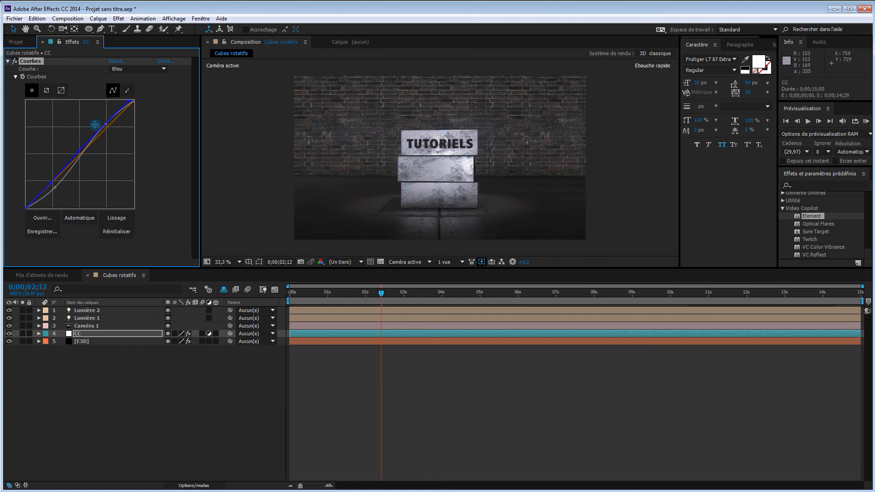
Step: Collapse the Courbes effect, create a second adjustment layer above CC and rename it Vignette
{"action": "left_click", "coordinate": [7, 61]}
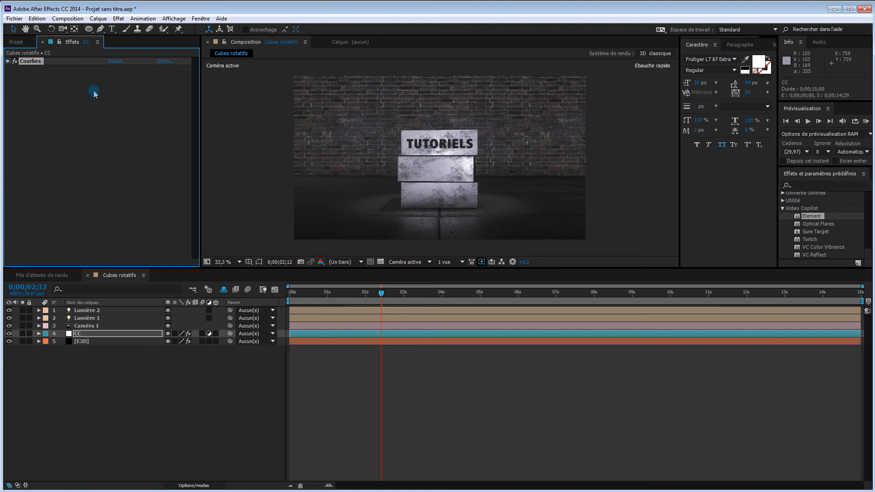
{"action": "right_click", "coordinate": [154, 370]}
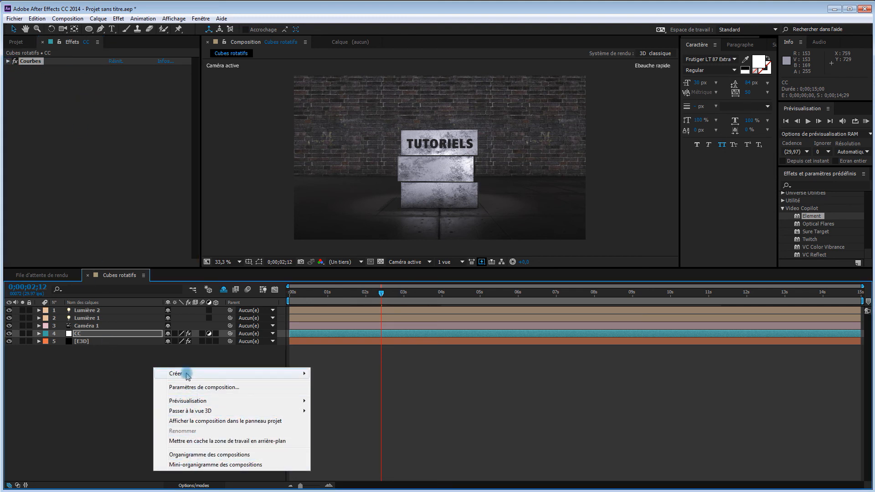
{"action": "mouse_move", "coordinate": [183, 374]}
{"action": "left_click", "coordinate": [95, 447]}
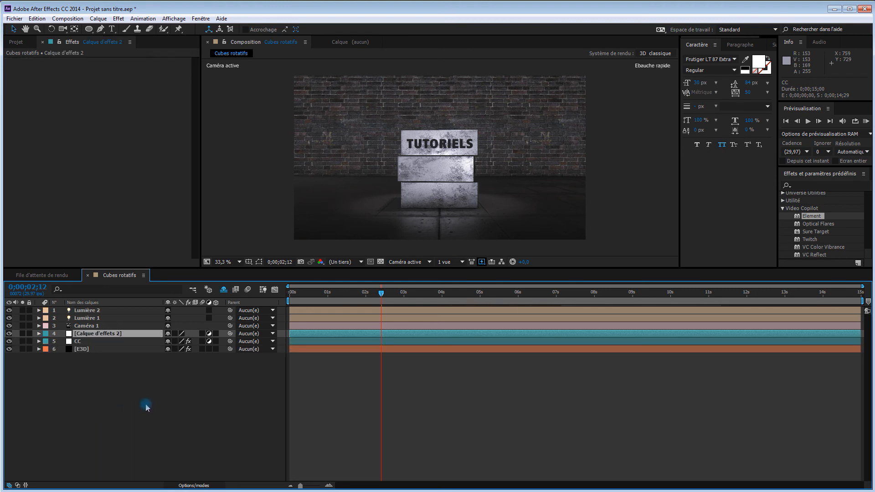
{"action": "key", "text": "Return"}
{"action": "type", "text": "Vignette"}
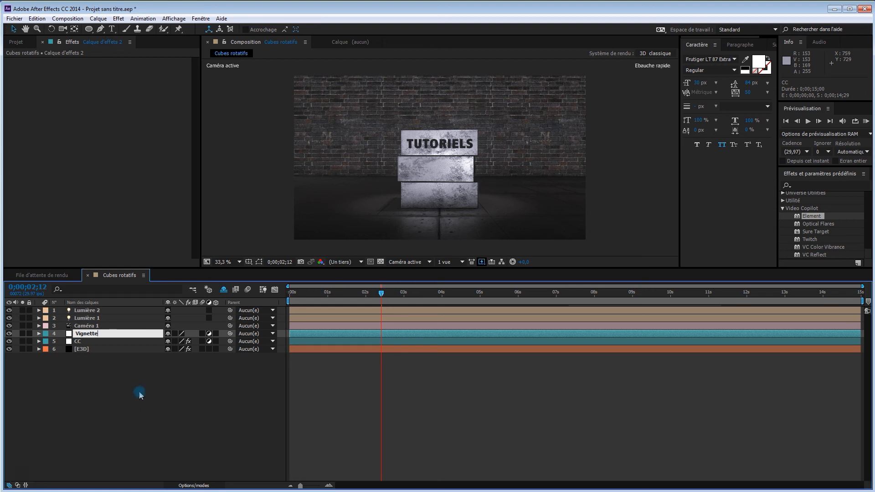
{"action": "left_click", "coordinate": [116, 377]}
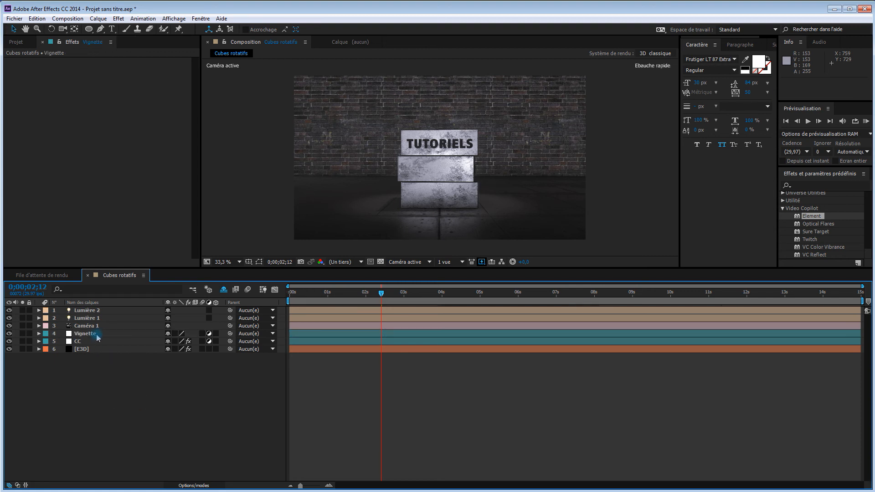
Step: Apply the Exposition effect to the Vignette layer and set its main exposure to -1,5
{"action": "left_click", "coordinate": [97, 338]}
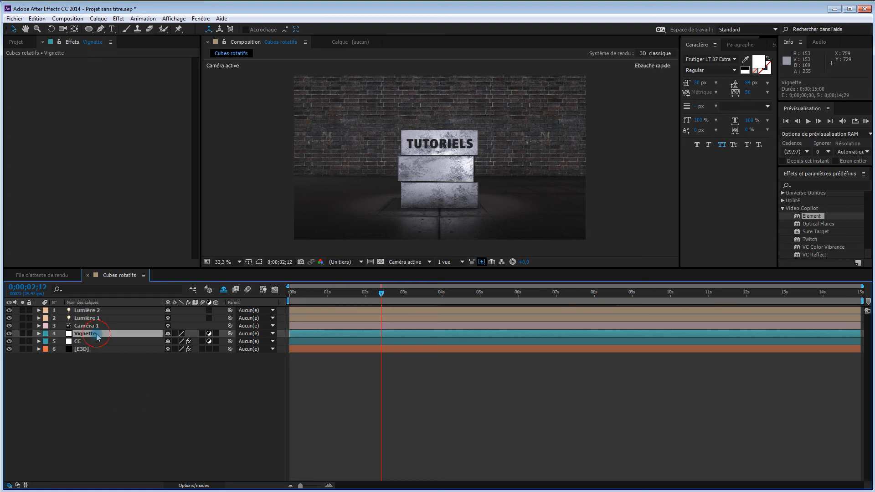
{"action": "right_click", "coordinate": [88, 97]}
{"action": "mouse_move", "coordinate": [142, 100]}
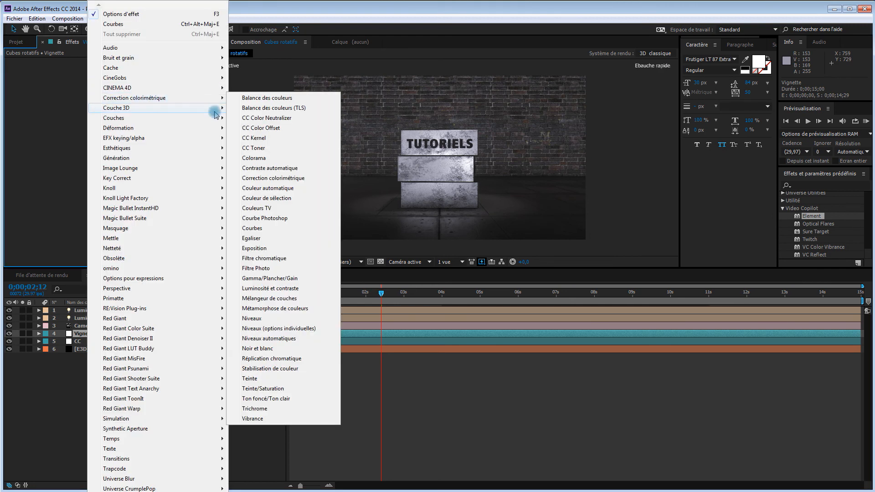
{"action": "left_click", "coordinate": [272, 250]}
{"action": "left_click", "coordinate": [114, 84]}
{"action": "type", "text": "-1,5"}
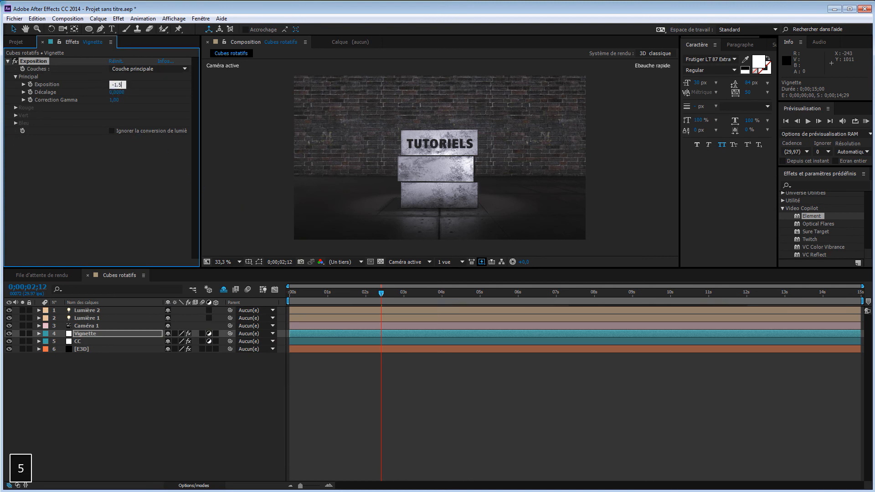
{"action": "key", "text": "Return"}
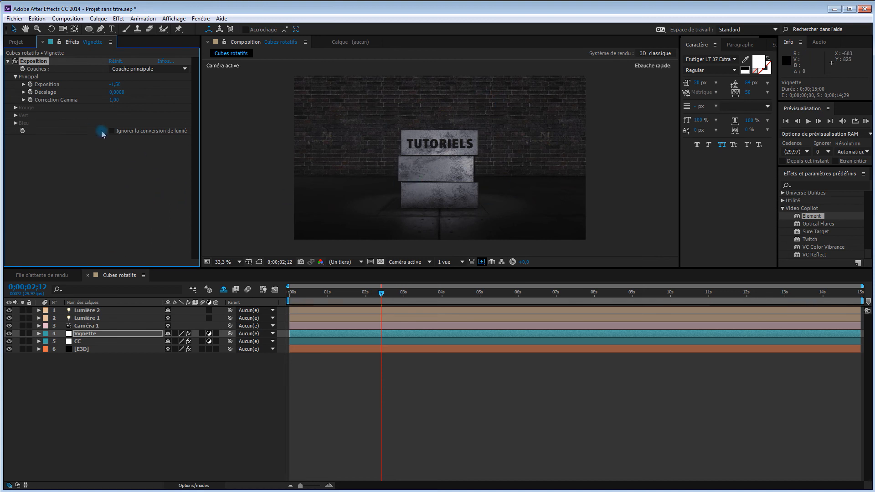
Step: Add a full-frame elliptical mask to the Vignette layer and invert it so only the edges darken
{"action": "left_click", "coordinate": [106, 335]}
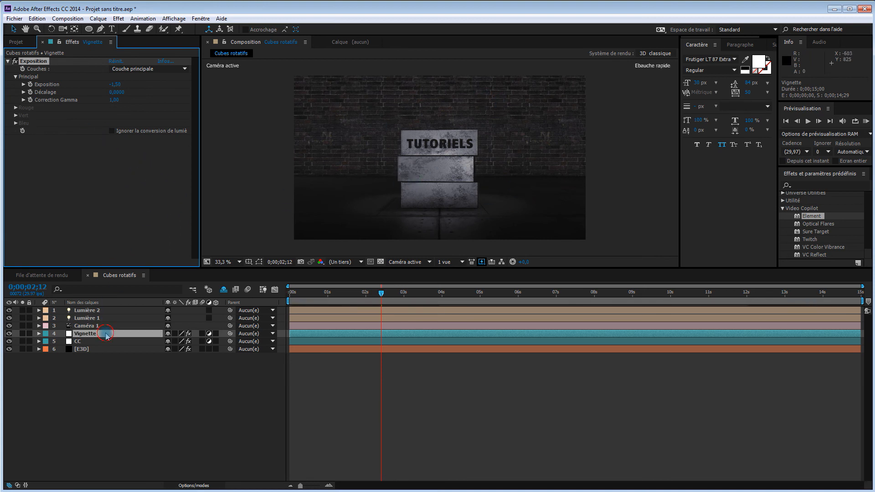
{"action": "double_click", "coordinate": [89, 29]}
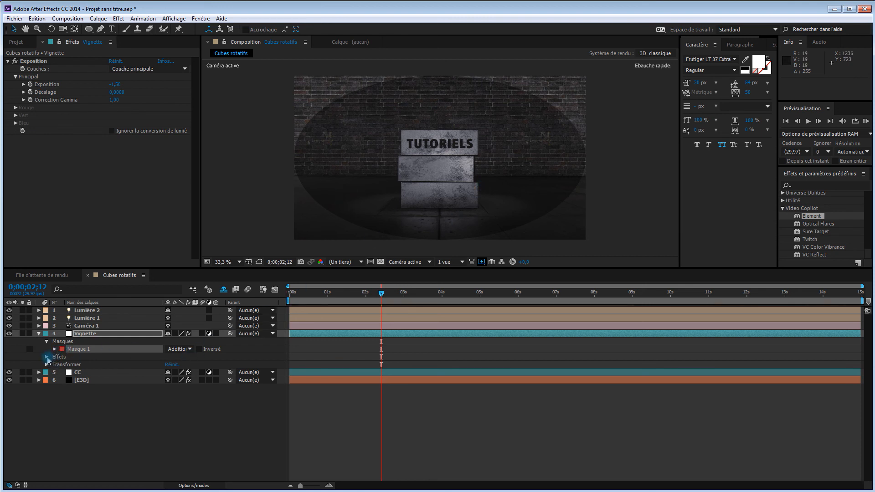
{"action": "left_click", "coordinate": [47, 358]}
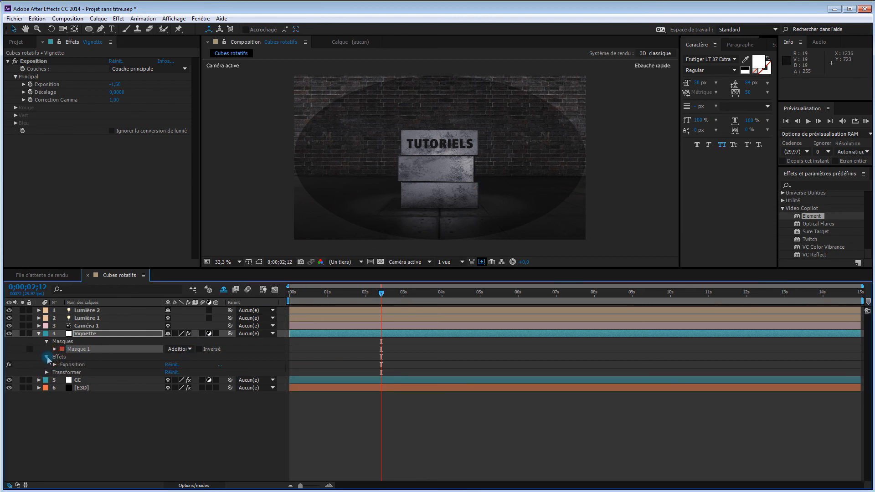
{"action": "left_click", "coordinate": [47, 357]}
{"action": "left_click", "coordinate": [199, 350]}
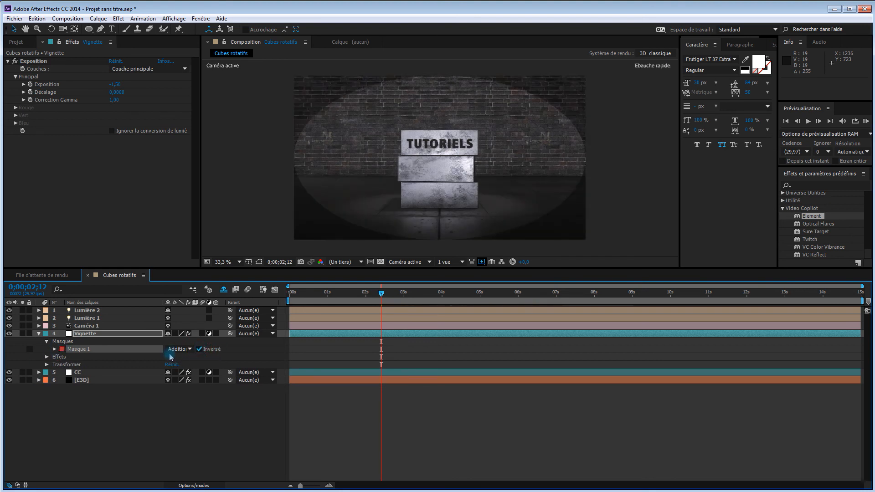
Step: Feather the Vignette mask by about 420 pixels and contract it with a mask expansion of about -115 pixels
{"action": "left_click", "coordinate": [54, 349]}
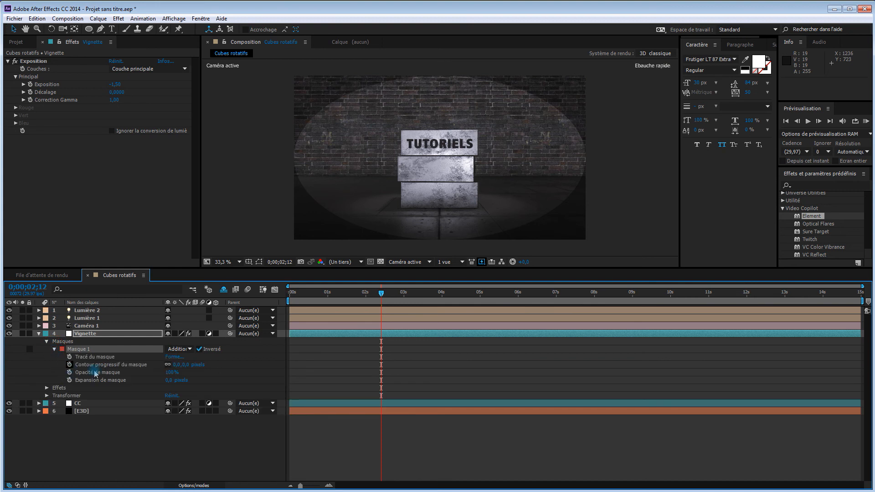
{"action": "left_click_drag", "start_coordinate": [180, 365], "coordinate": [308, 368]}
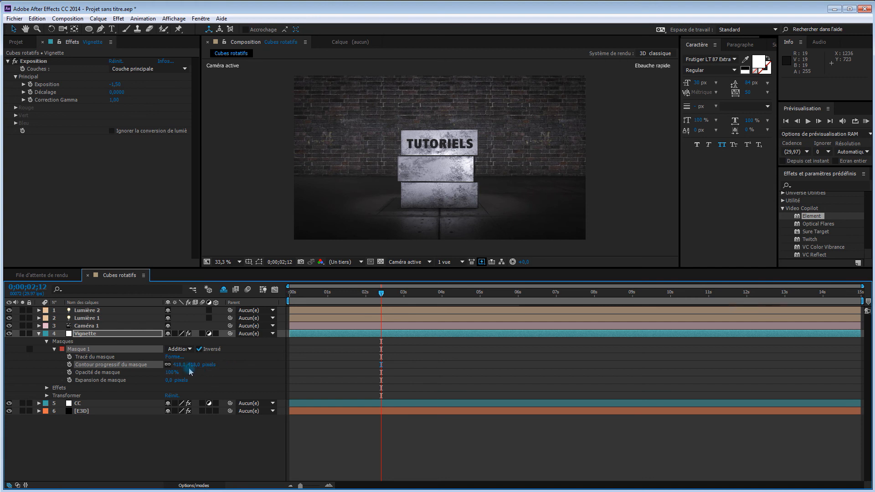
{"action": "left_click_drag", "start_coordinate": [199, 364], "coordinate": [157, 381]}
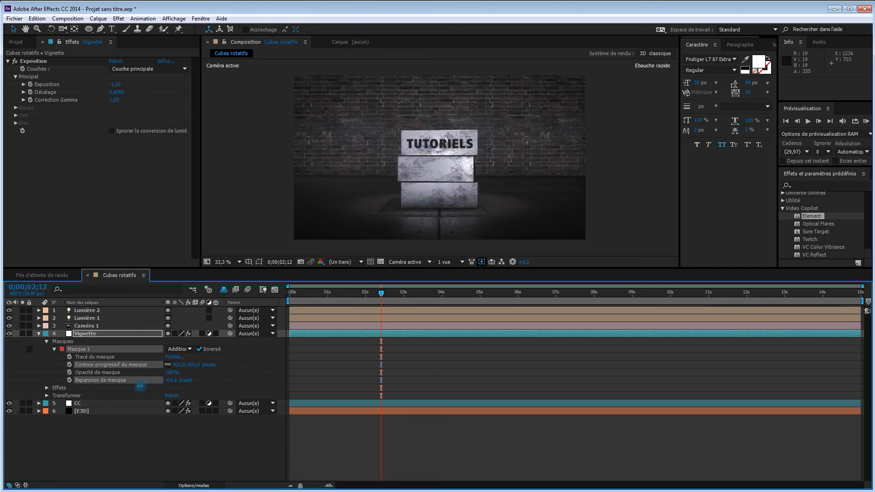
{"action": "mouse_move", "coordinate": [139, 386]}
{"action": "left_mouse_down"}
{"action": "mouse_move", "coordinate": [229, 387]}
{"action": "mouse_move", "coordinate": [126, 388]}
{"action": "left_mouse_up"}
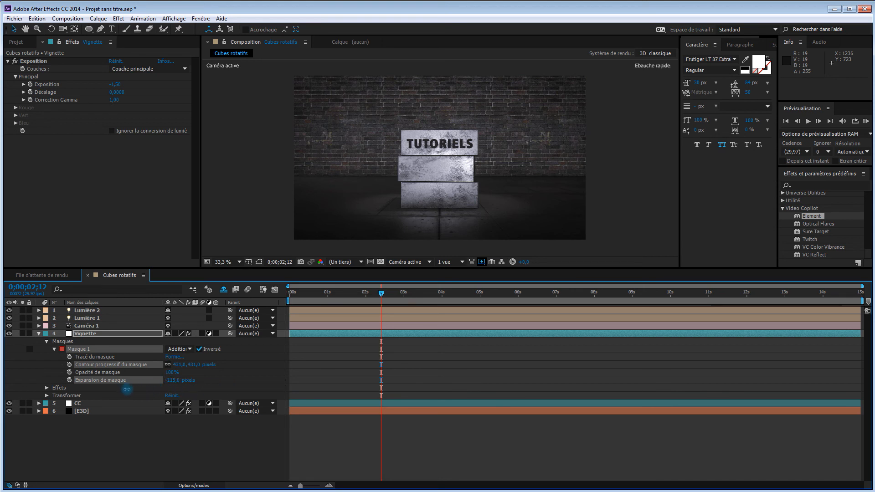
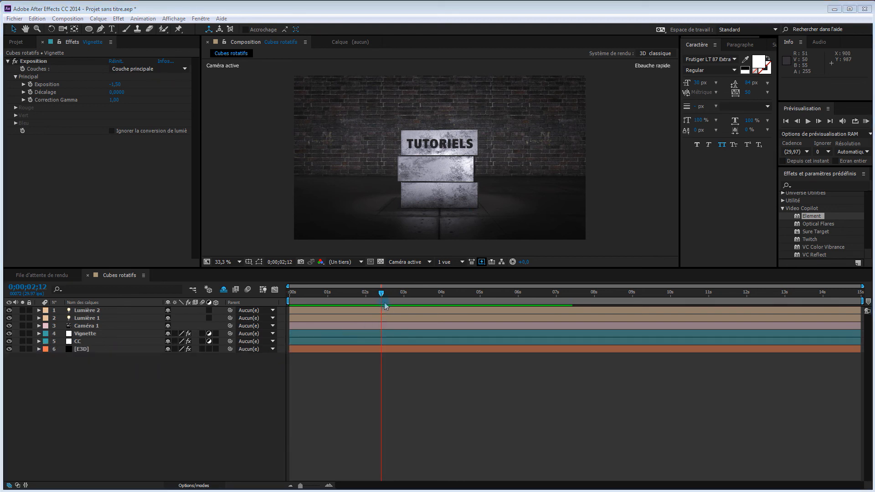
Step: At 0;00;13;00, reveal the E3D layer's keyframes and set a starting keyframe on Group 1's CH1 Position Y
{"action": "left_click_drag", "start_coordinate": [383, 296], "coordinate": [783, 299]}
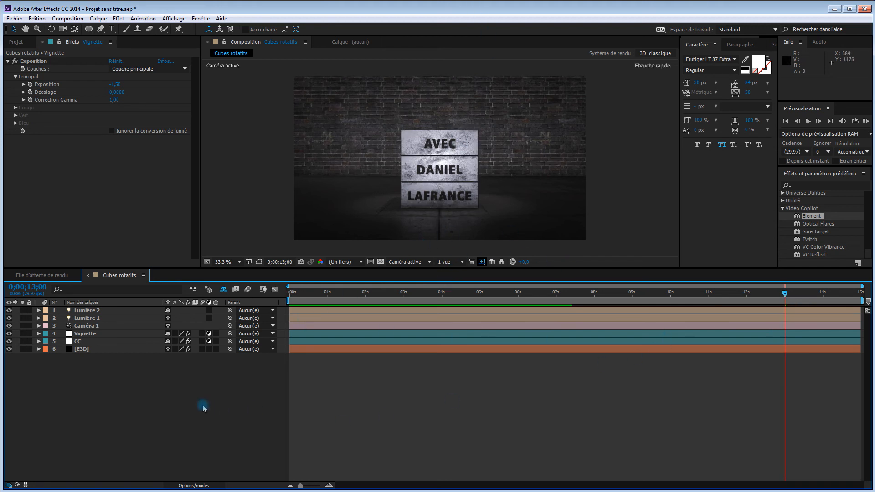
{"action": "left_click", "coordinate": [103, 350]}
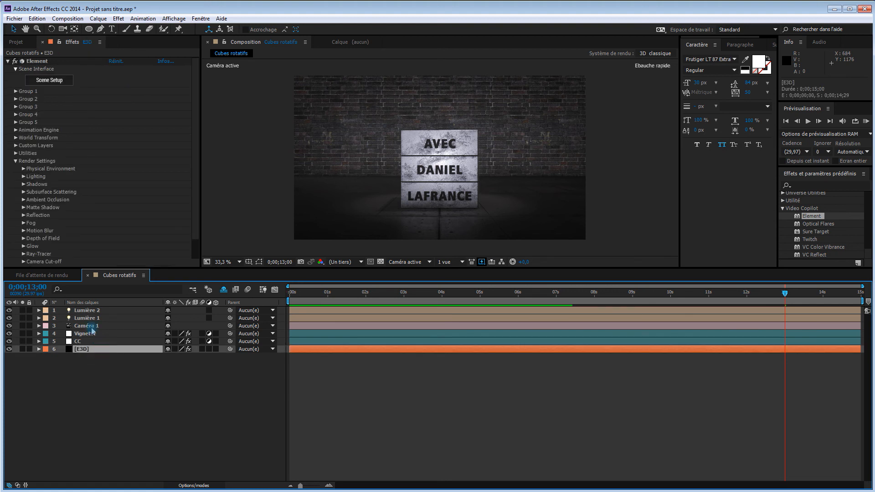
{"action": "left_click", "coordinate": [16, 161]}
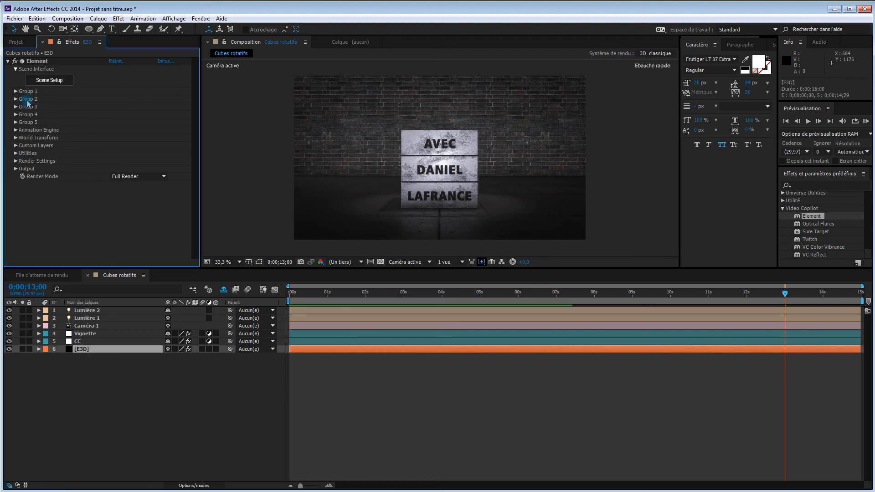
{"action": "left_click", "coordinate": [15, 92]}
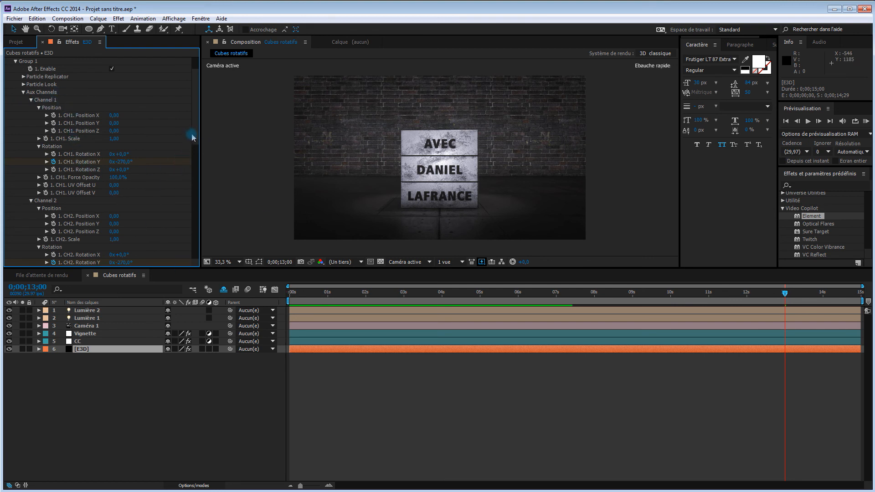
{"action": "left_click_drag", "start_coordinate": [196, 127], "coordinate": [202, 158]}
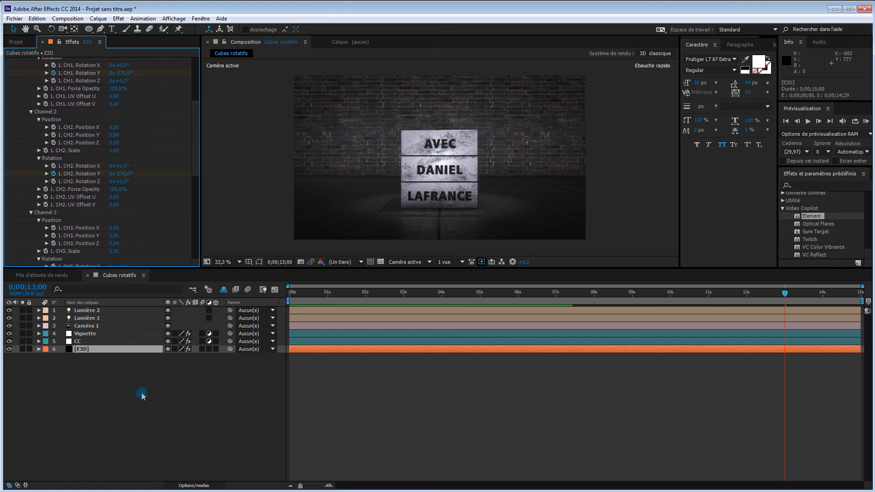
{"action": "key", "text": "u"}
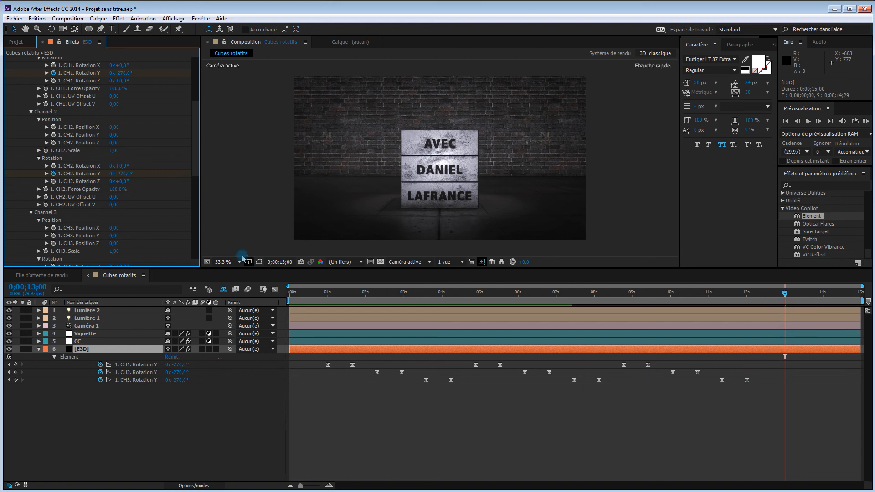
{"action": "scroll", "coordinate": [86, 139], "scroll_direction": "up", "scroll_amount": 1}
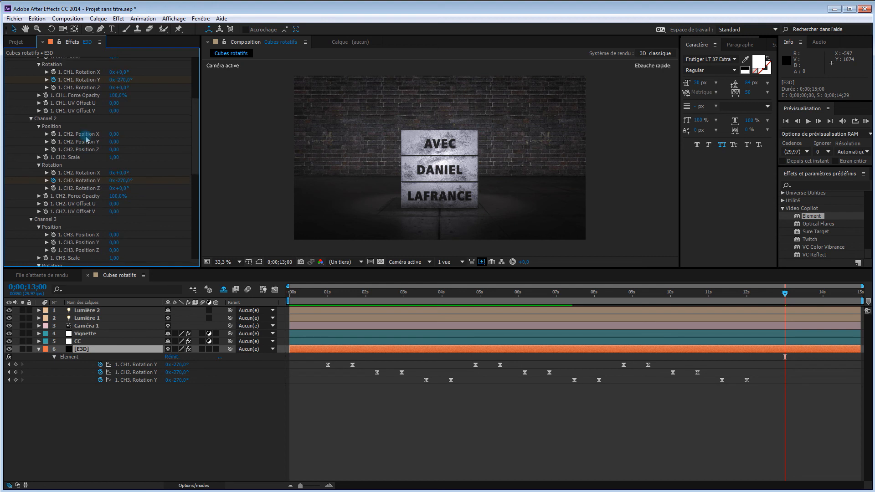
{"action": "scroll", "coordinate": [86, 140], "scroll_direction": "up", "scroll_amount": 5}
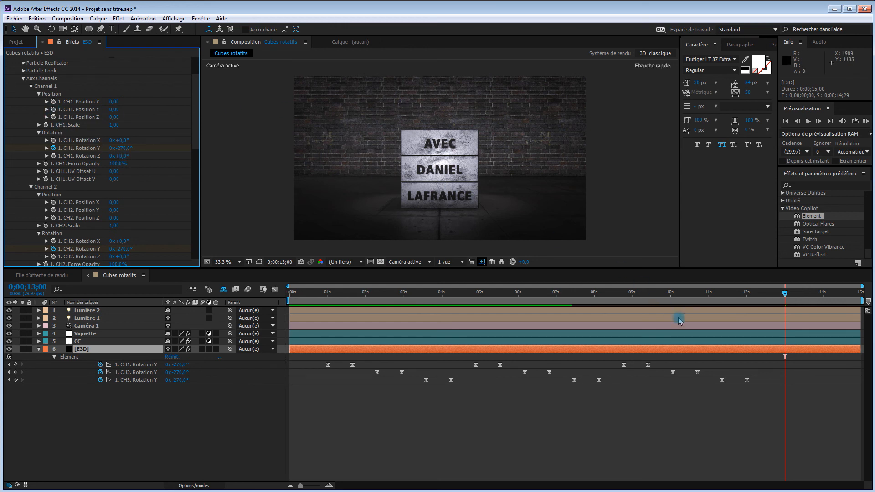
{"action": "left_click", "coordinate": [54, 109]}
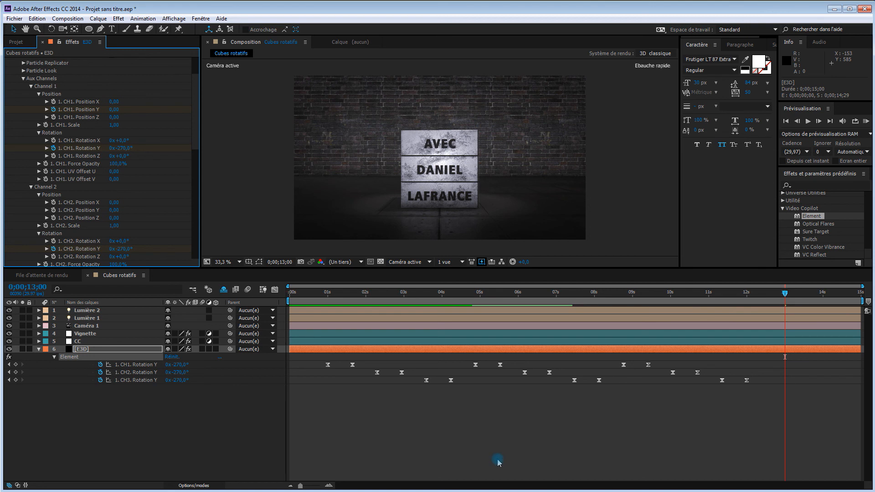
Step: At 0;00;13;03, lower CH1 Position Y to about -0,60 so the top cube drops out of view
{"action": "key", "text": "Page_Down"}
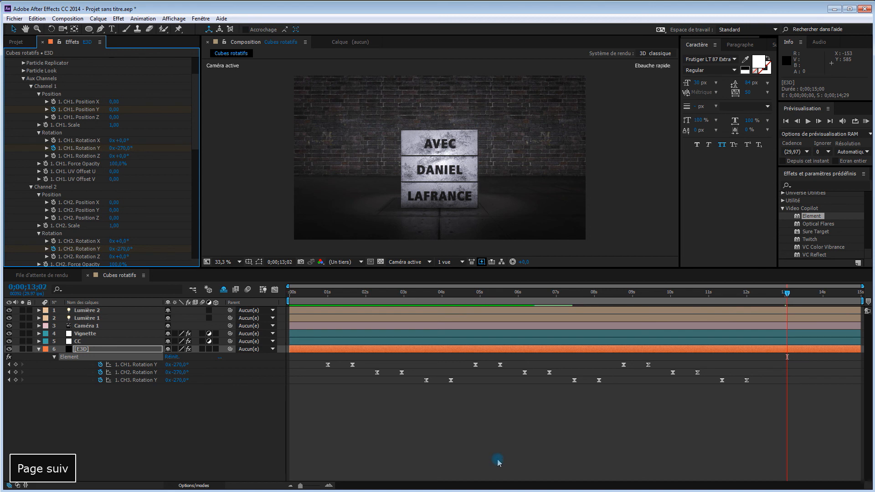
{"action": "key", "text": "u"}
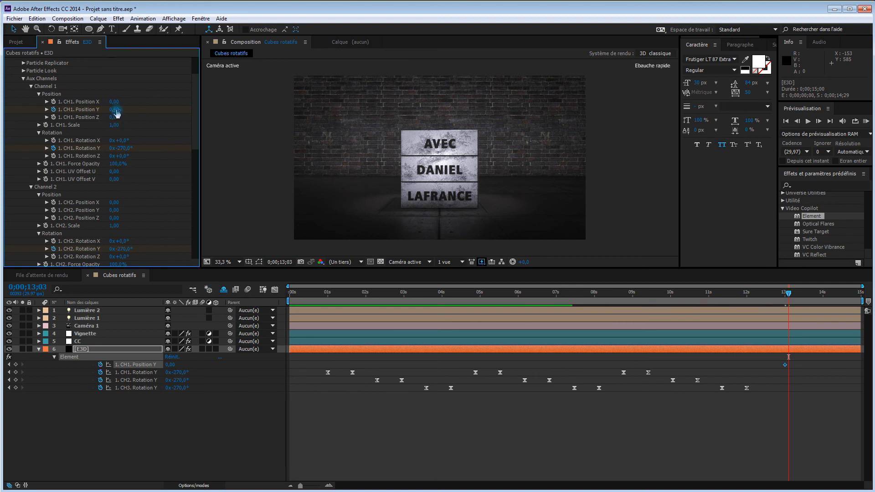
{"action": "left_click_drag", "start_coordinate": [114, 110], "coordinate": [79, 122]}
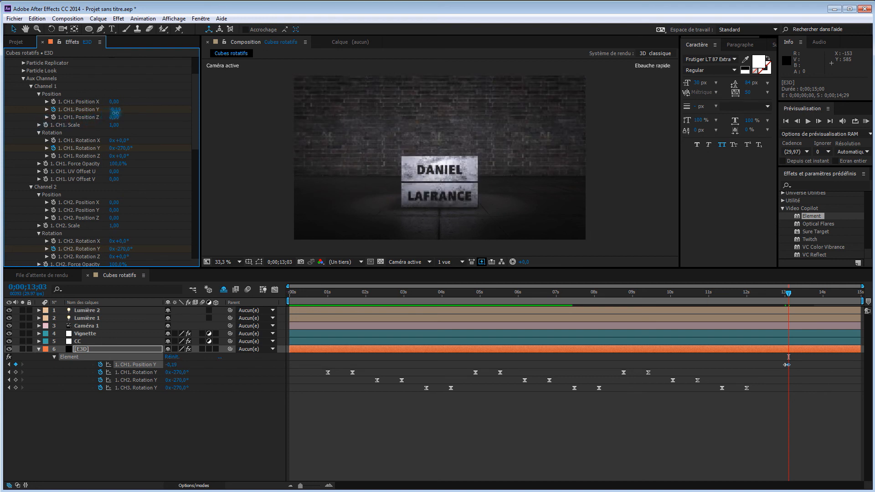
{"action": "left_click_drag", "start_coordinate": [116, 111], "coordinate": [96, 117]}
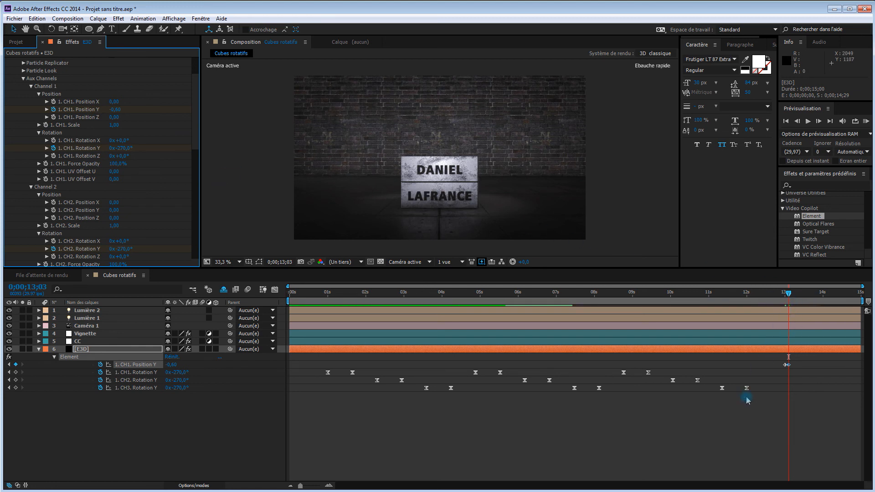
Step: Keyframe CH2 Position Y at 0;00;13;06, and lower it to about -0,77 at 0;00;13;09 so the middle cube drops out of view
{"action": "key", "text": "Page_Down"}
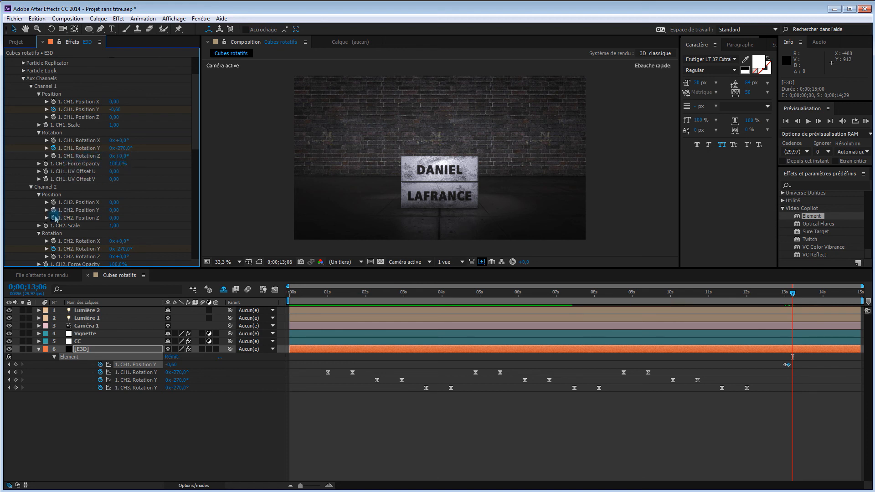
{"action": "scroll", "coordinate": [56, 218], "scroll_direction": "down", "scroll_amount": 1}
{"action": "left_click", "coordinate": [54, 196]}
{"action": "key", "text": "Page_Down"}
{"action": "key", "text": "Page_Down"}
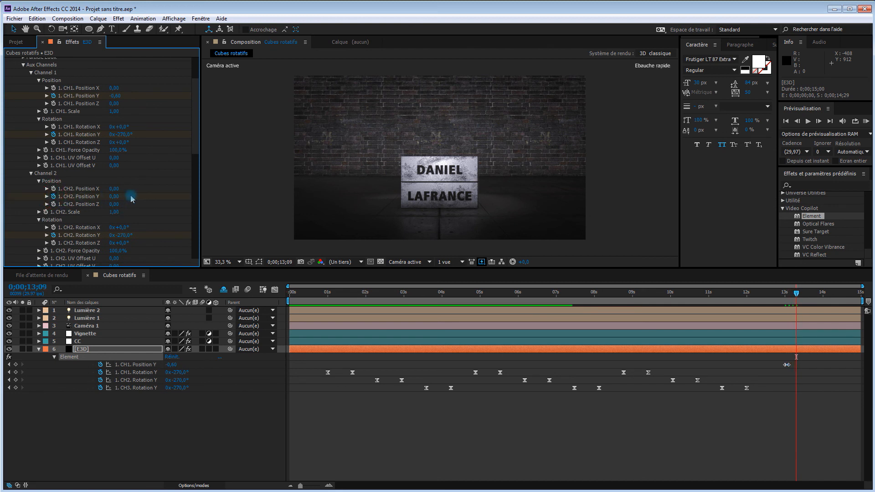
{"action": "left_click", "coordinate": [116, 197]}
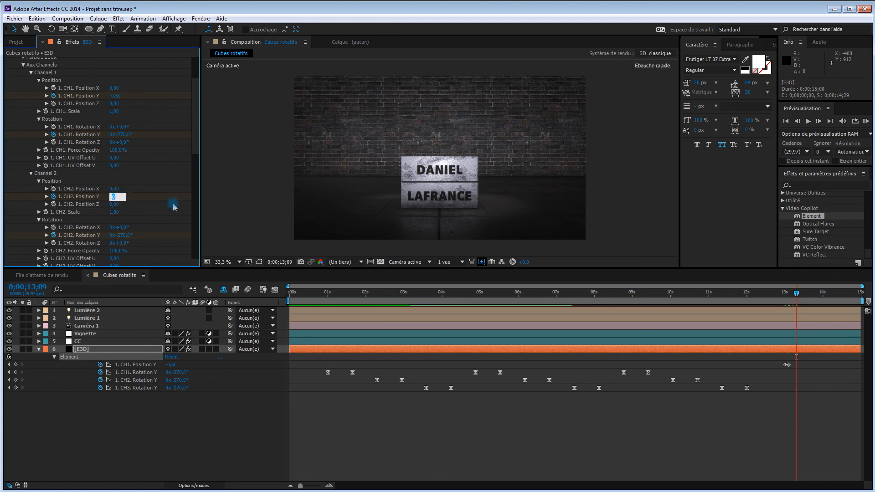
{"action": "left_click", "coordinate": [139, 204]}
{"action": "left_click_drag", "start_coordinate": [118, 198], "coordinate": [101, 195]}
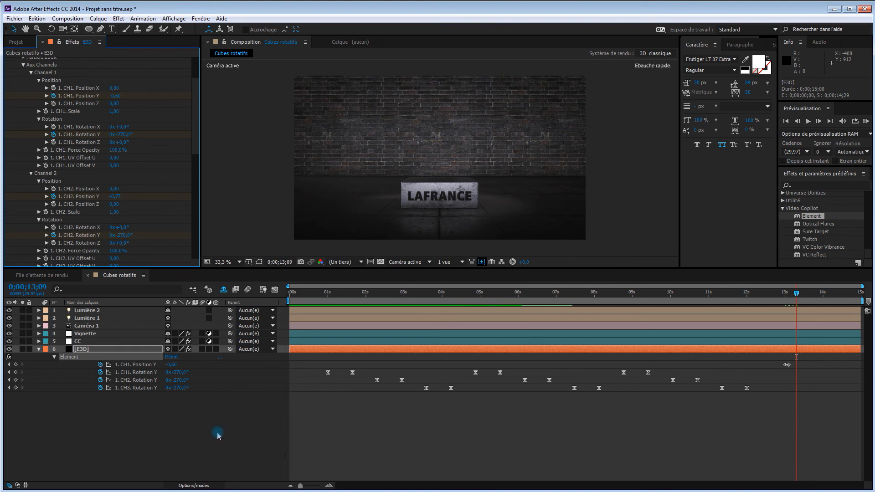
Step: Keyframe CH3 Position Y at 0;00;13;12, and lower it to about -0,91 at 0;00;13;15 so the bottom cube drops out of view
{"action": "key", "text": "u"}
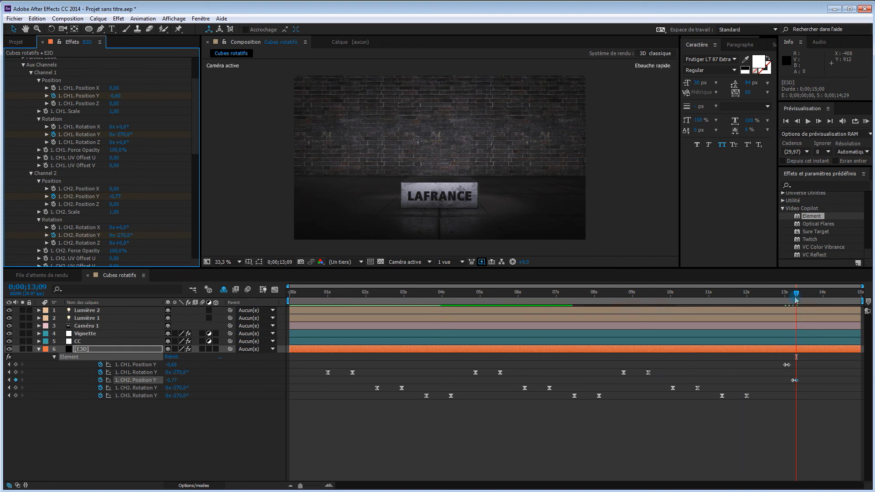
{"action": "key", "text": "Page_Down"}
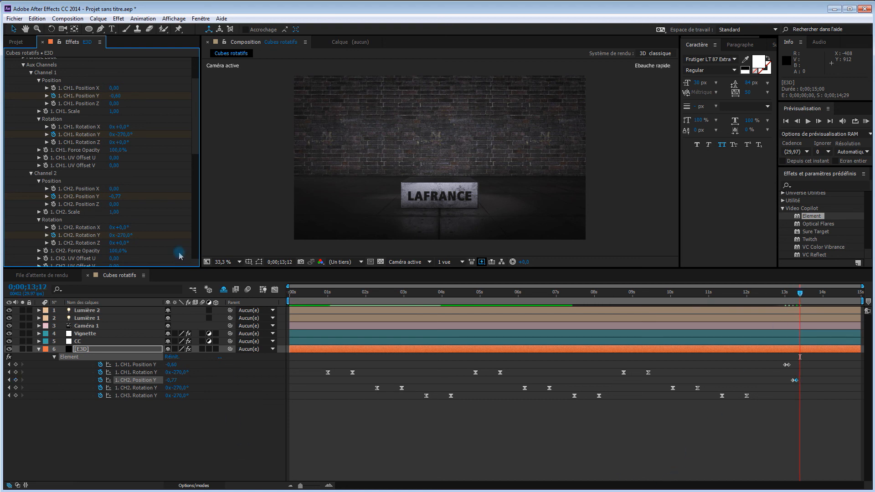
{"action": "scroll", "coordinate": [113, 251], "scroll_direction": "down", "scroll_amount": 1}
{"action": "scroll", "coordinate": [112, 249], "scroll_direction": "down", "scroll_amount": 2}
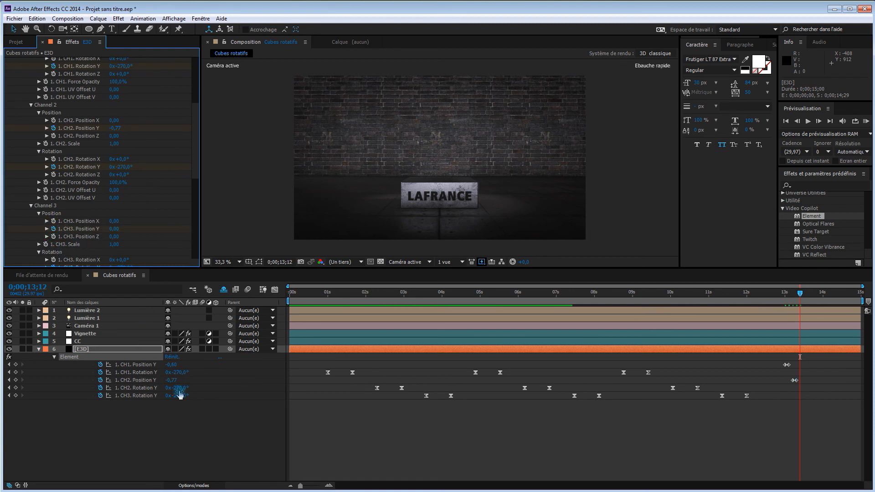
{"action": "key", "text": "Page_Down"}
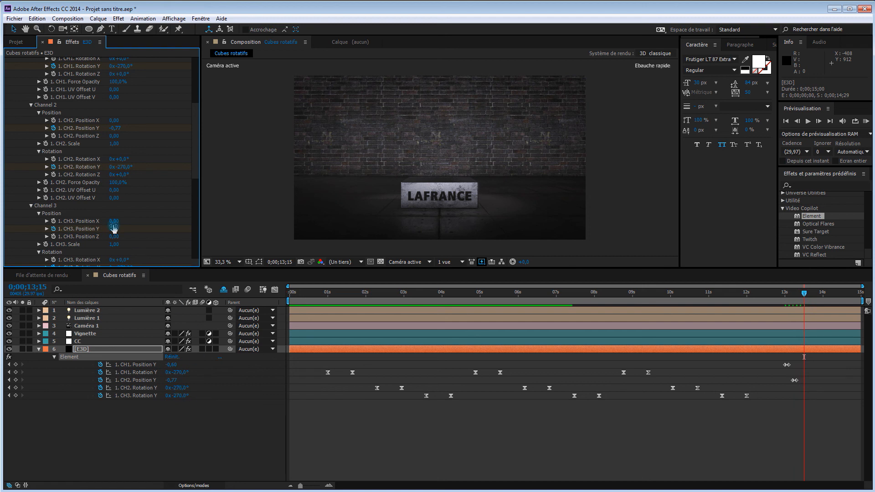
{"action": "left_click_drag", "start_coordinate": [114, 228], "coordinate": [76, 233]}
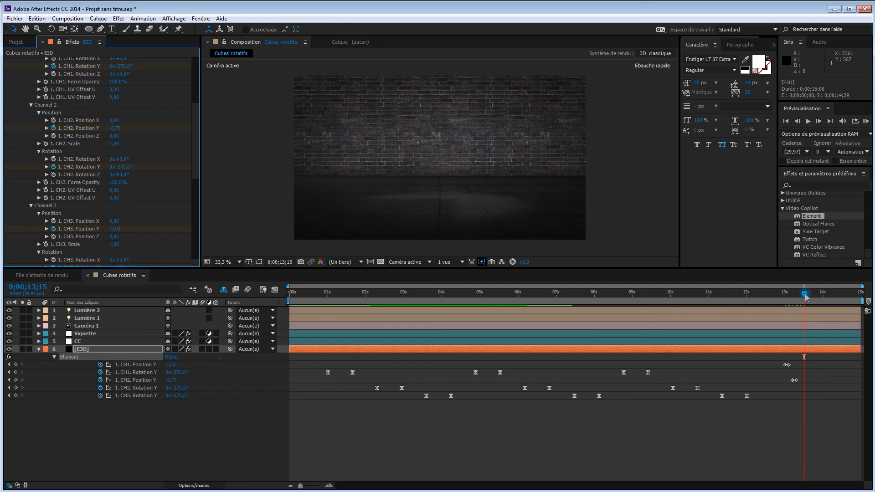
Step: At about 0;00;02;24, collapse the E3D layer and turn on depth of field in Caméra 1's camera options
{"action": "left_click_drag", "start_coordinate": [805, 297], "coordinate": [391, 301]}
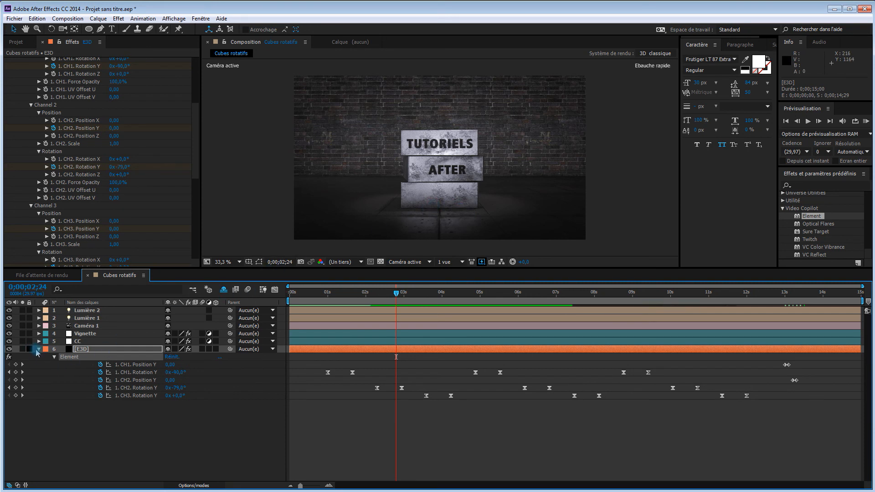
{"action": "left_click", "coordinate": [40, 348]}
{"action": "left_click", "coordinate": [88, 326]}
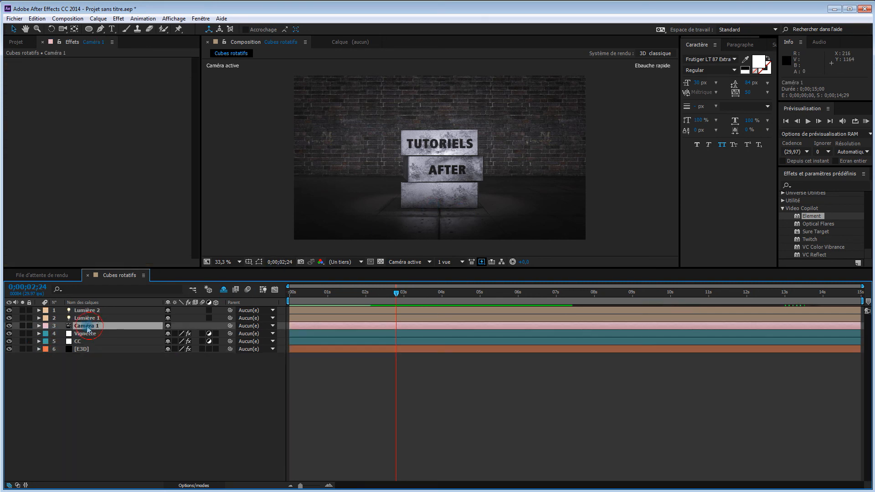
{"action": "left_click", "coordinate": [39, 325]}
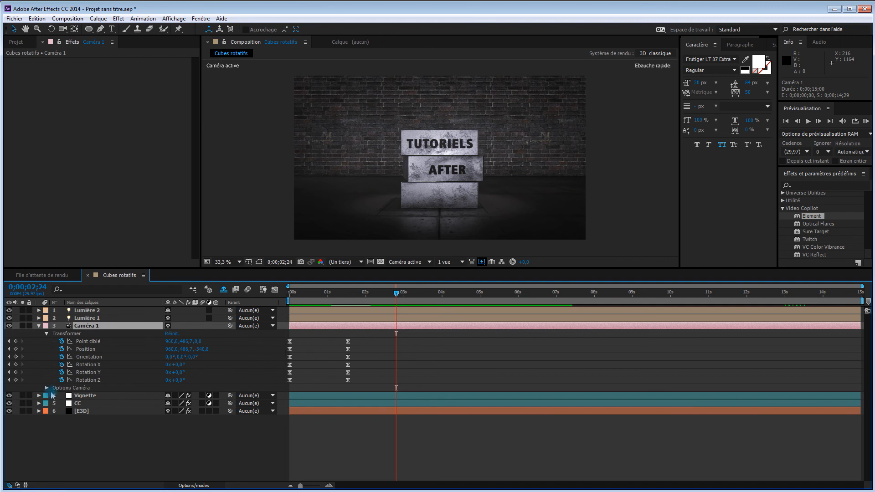
{"action": "left_click", "coordinate": [47, 387]}
{"action": "left_click", "coordinate": [46, 333]}
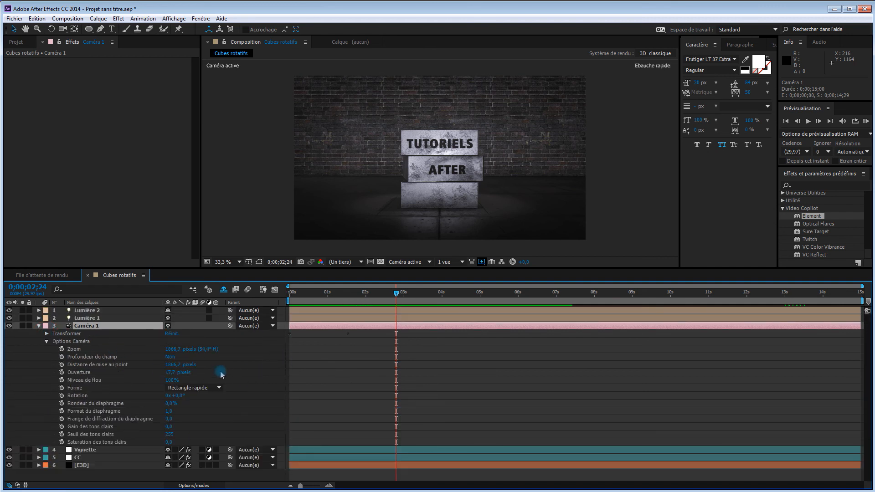
{"action": "left_click", "coordinate": [171, 359]}
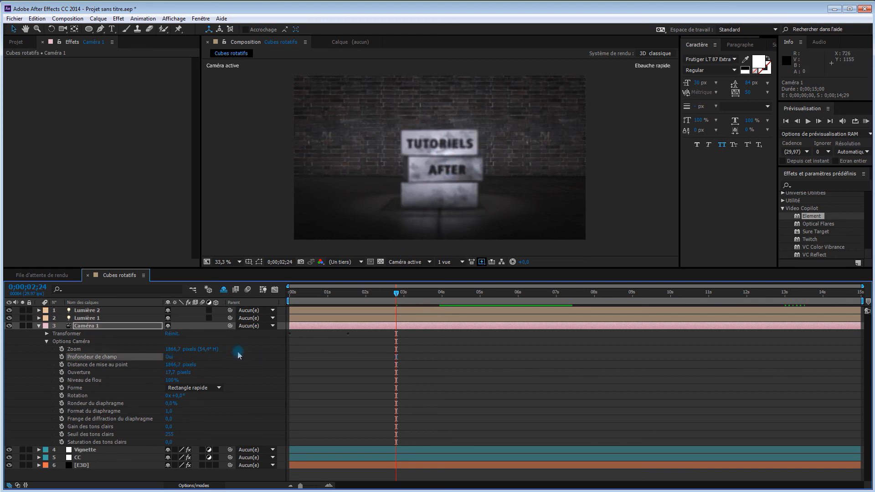
Step: Switch the composition to the top view and show the layer controls with Caméra 1 selected
{"action": "left_click", "coordinate": [417, 263]}
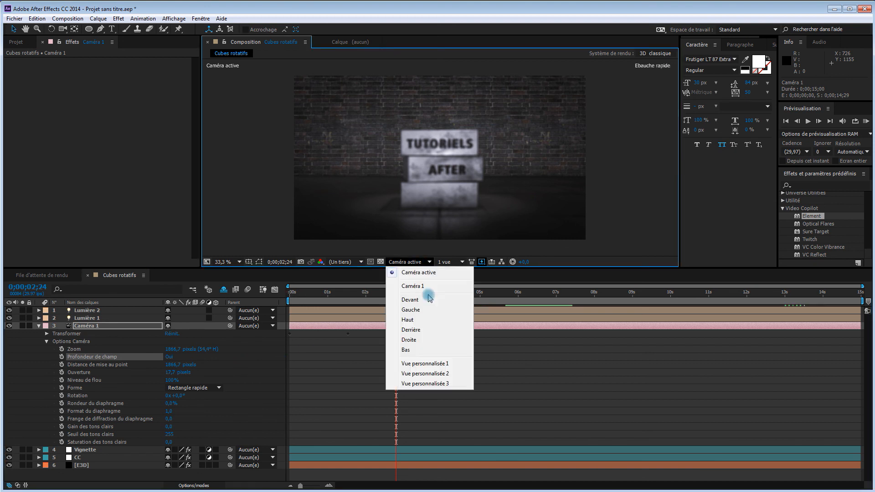
{"action": "left_click", "coordinate": [425, 319]}
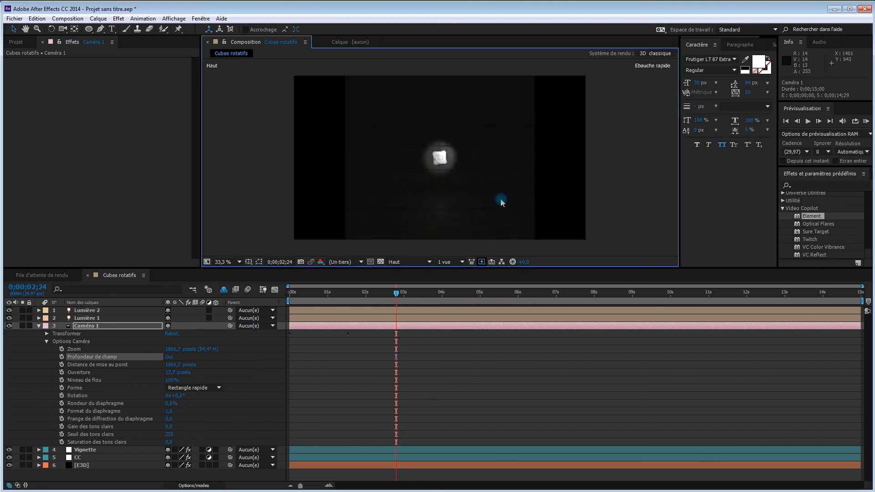
{"action": "left_click", "coordinate": [412, 326]}
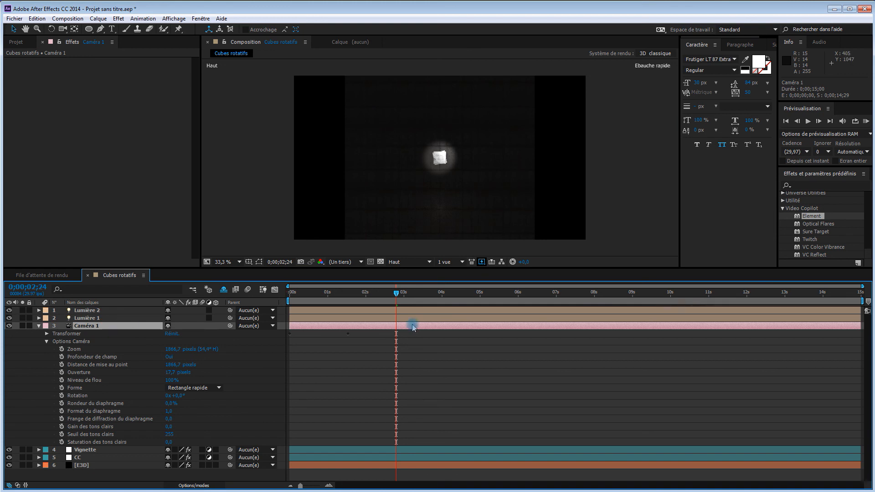
{"action": "key", "text": "ctrl+shift+h"}
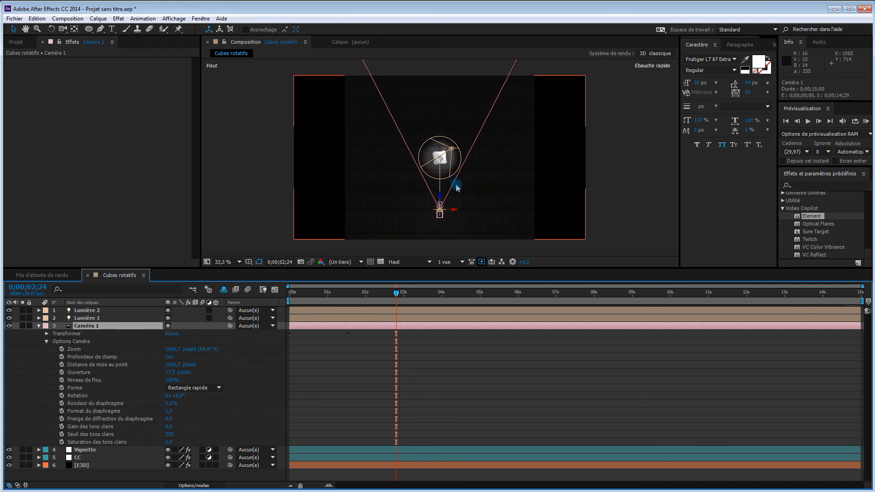
Step: Set Caméra 1's focus distance to about 299,7 pixels, placing the focal plane at the front face of the cubes
{"action": "key", "text": "comma"}
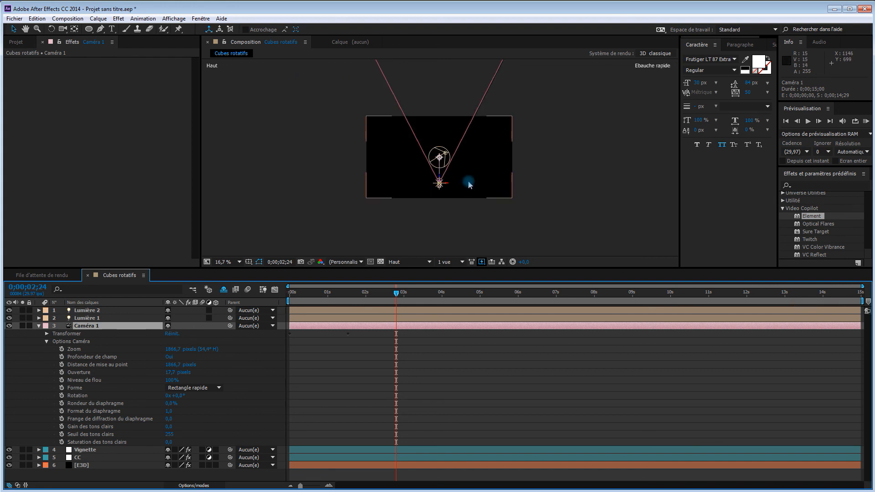
{"action": "key", "text": "comma"}
{"action": "key", "text": "comma"}
{"action": "key", "text": "comma"}
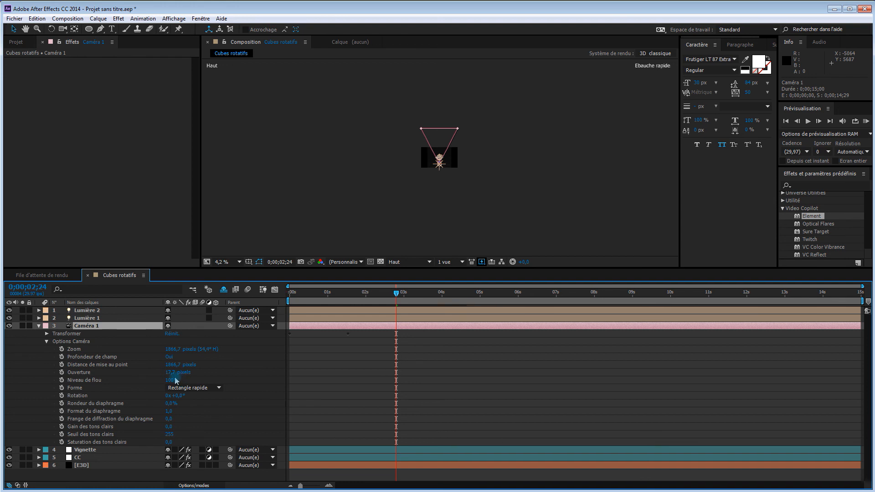
{"action": "scroll", "coordinate": [452, 195], "scroll_direction": "up", "scroll_amount": 2}
{"action": "left_click_drag", "start_coordinate": [182, 364], "coordinate": [161, 452]}
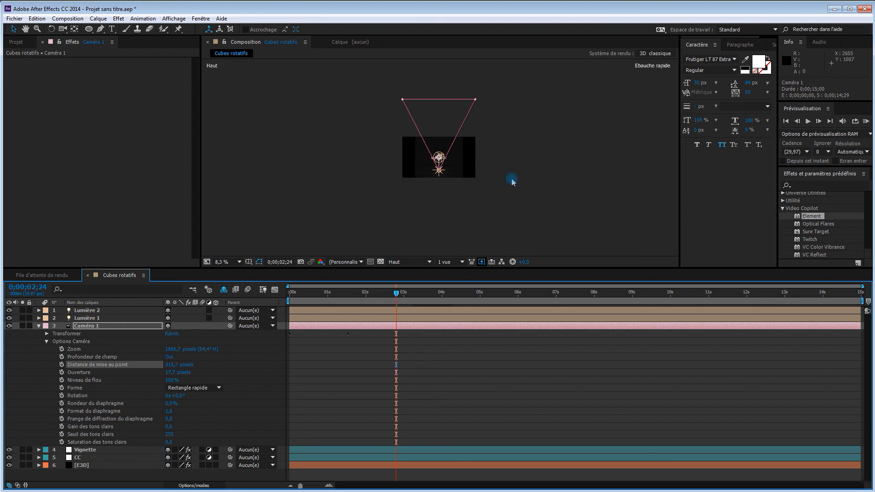
{"action": "key", "text": "slash"}
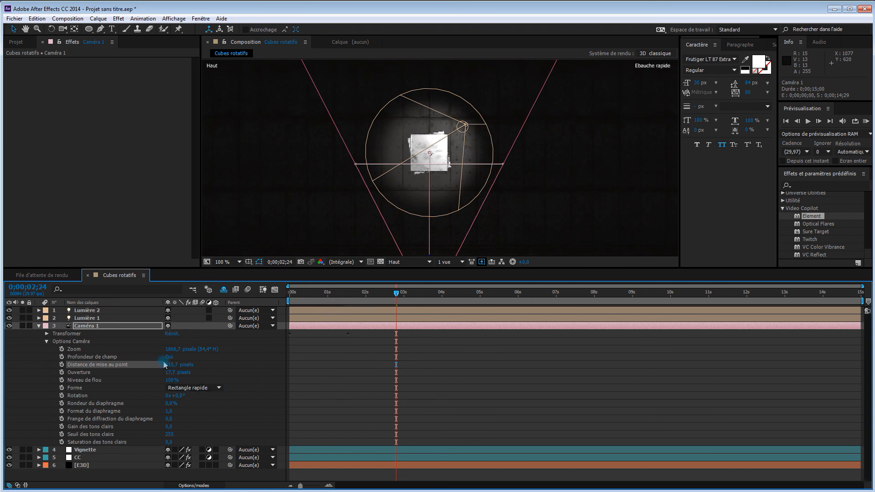
{"action": "left_click_drag", "start_coordinate": [165, 367], "coordinate": [174, 374]}
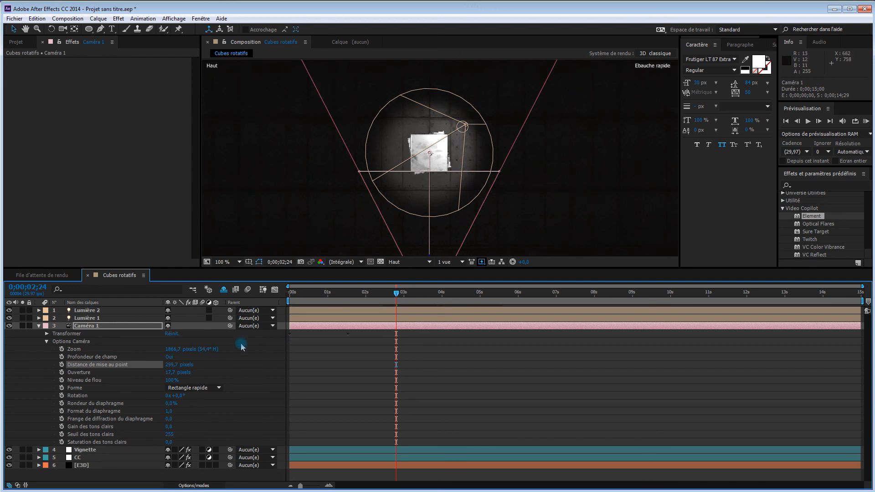
Step: Return to the active camera view, hide the layer controls and check the focus on the cubes up close
{"action": "left_click", "coordinate": [401, 262]}
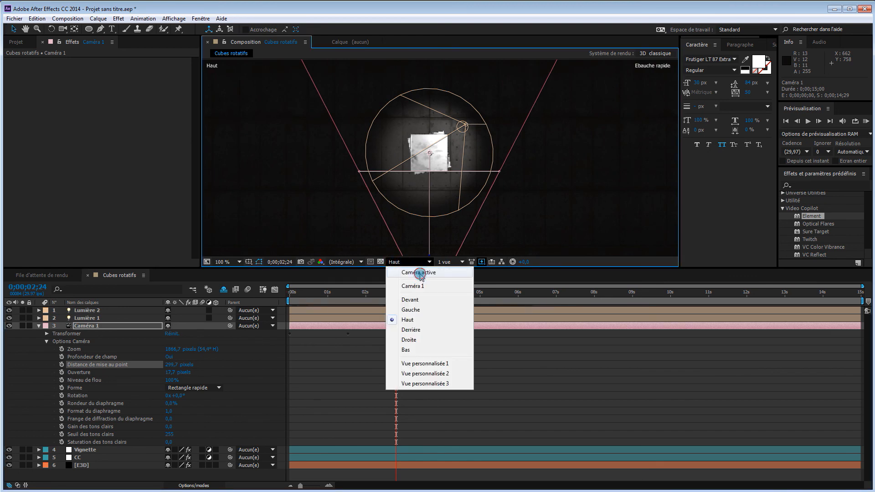
{"action": "left_click", "coordinate": [419, 273]}
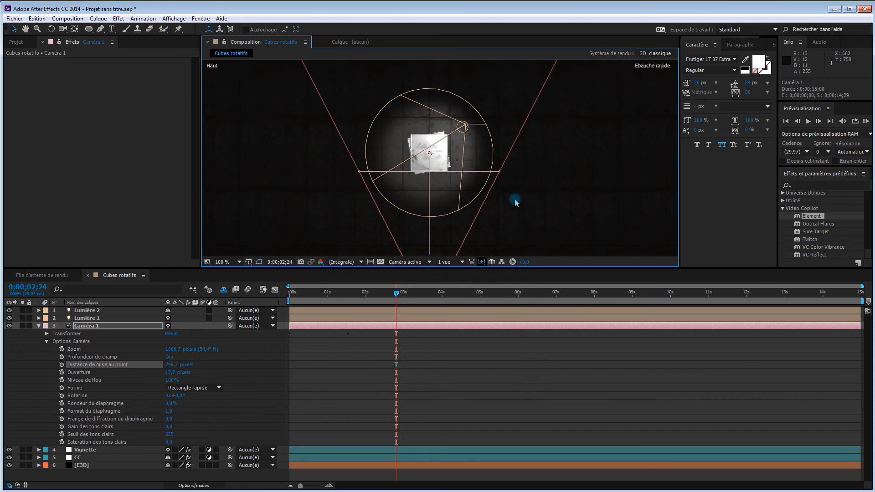
{"action": "scroll", "coordinate": [516, 199], "scroll_direction": "down", "scroll_amount": 4}
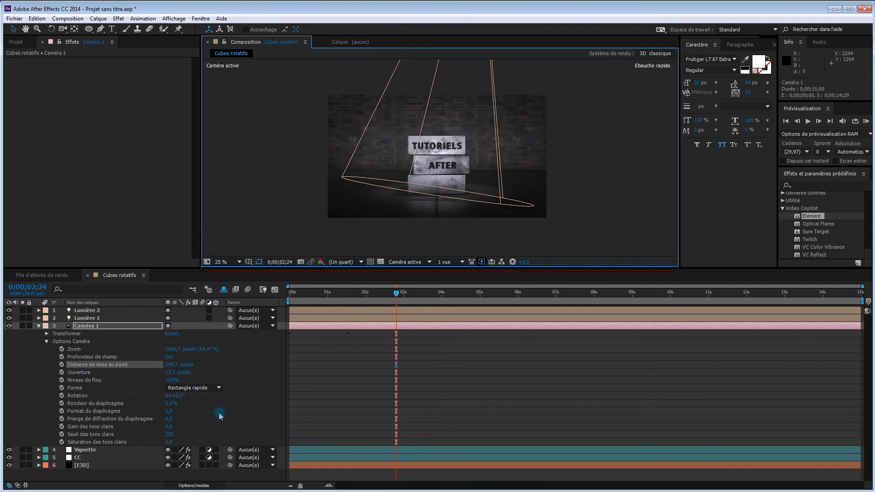
{"action": "key", "text": "ctrl+shift+h"}
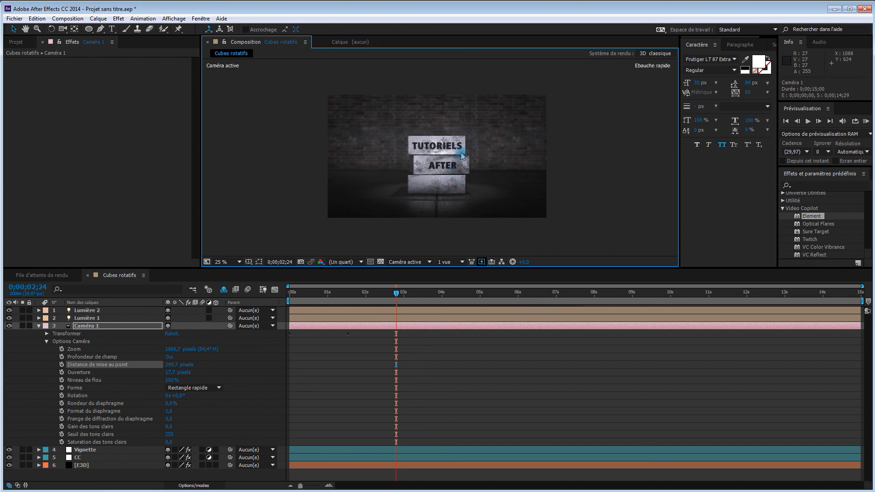
{"action": "key", "text": "period"}
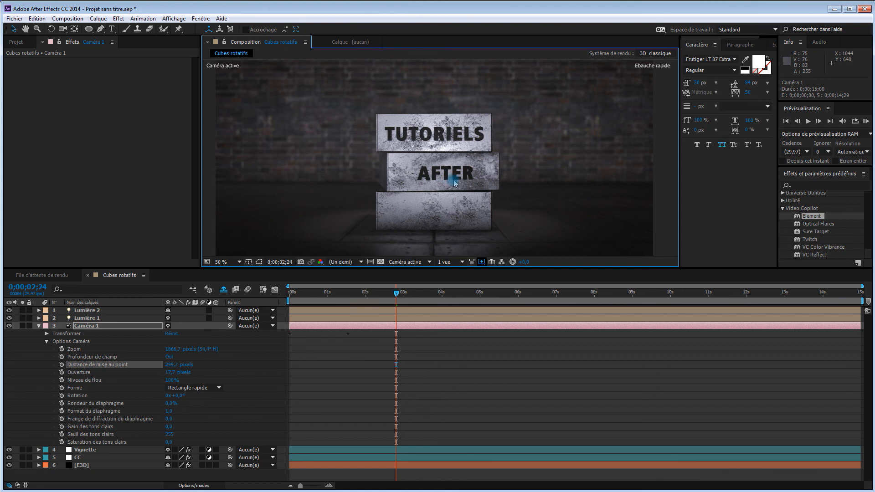
{"action": "scroll", "coordinate": [454, 183], "scroll_direction": "down", "scroll_amount": 1}
Step: Enable motion blur for the composition and the E3D layer, and render a RAM preview of the animation
{"action": "mouse_move", "coordinate": [365, 293]}
{"action": "left_mouse_down"}
{"action": "mouse_move", "coordinate": [348, 304]}
{"action": "mouse_move", "coordinate": [359, 302]}
{"action": "left_mouse_up"}
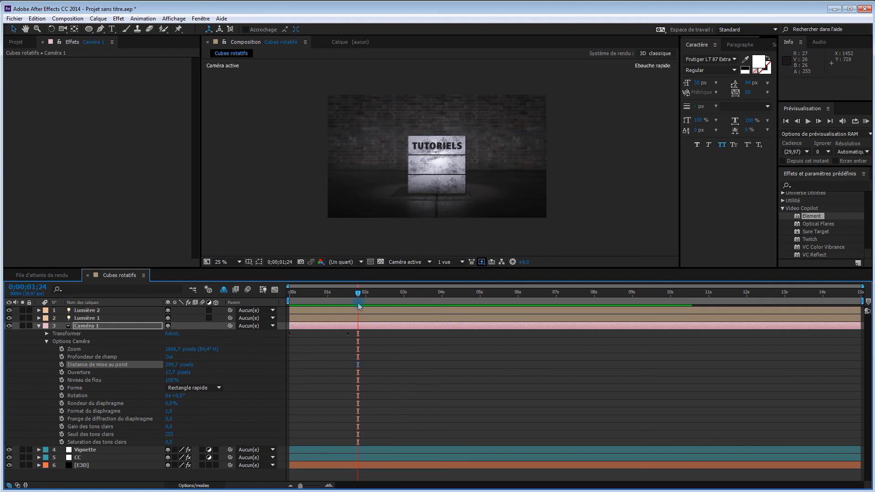
{"action": "left_click", "coordinate": [248, 290]}
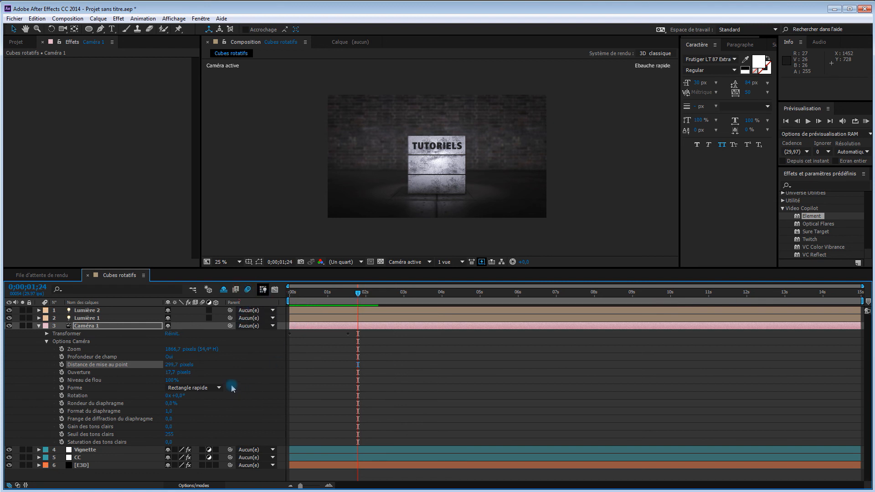
{"action": "left_click", "coordinate": [39, 327]}
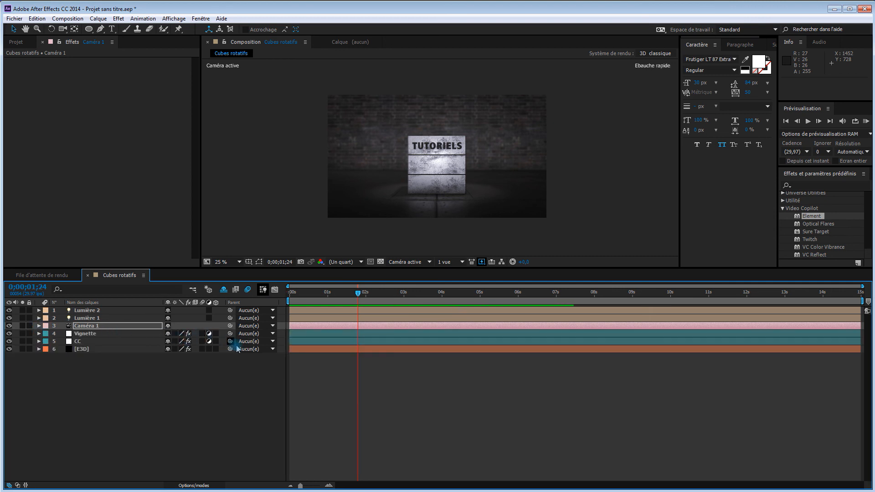
{"action": "left_click", "coordinate": [195, 486]}
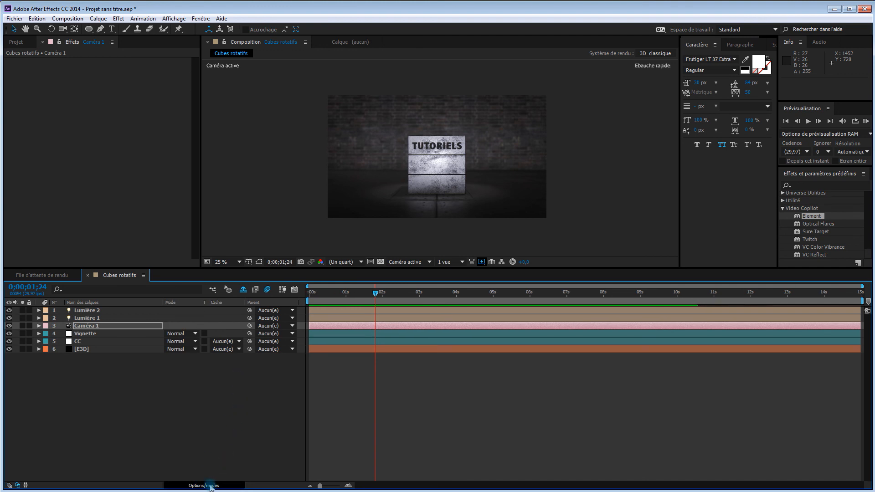
{"action": "left_click", "coordinate": [211, 486]}
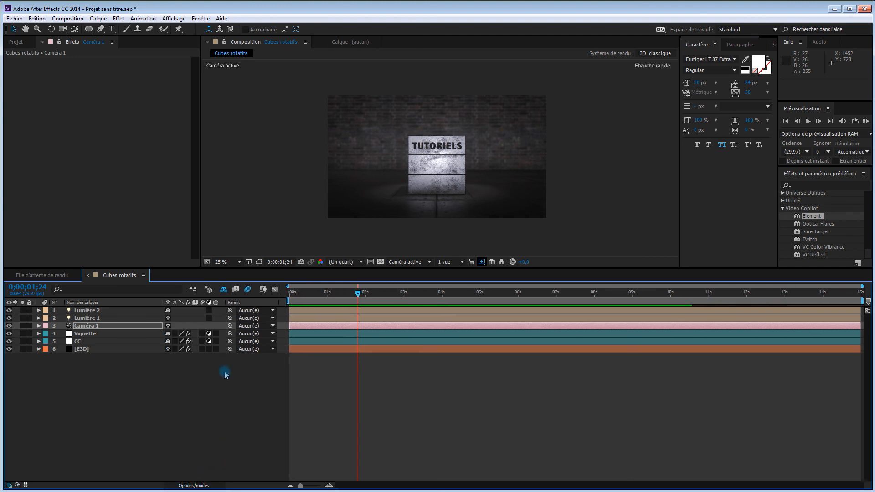
{"action": "left_click", "coordinate": [203, 349]}
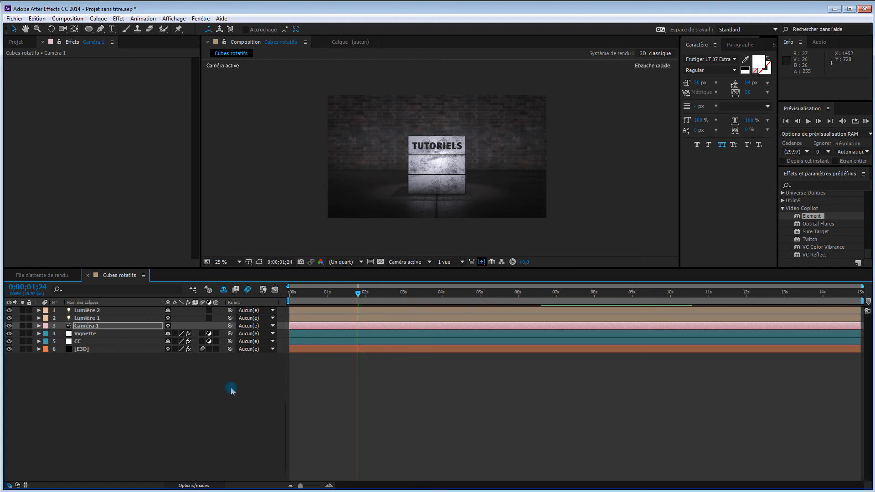
{"action": "key", "text": "KP_0"}
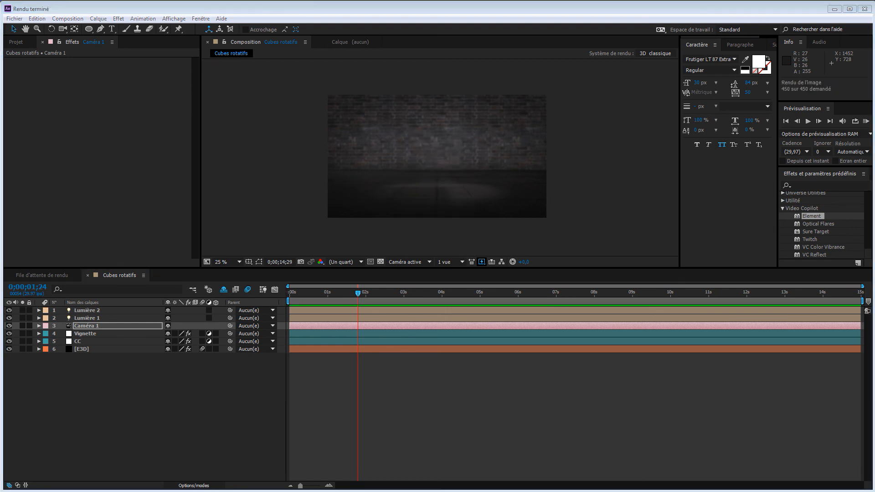